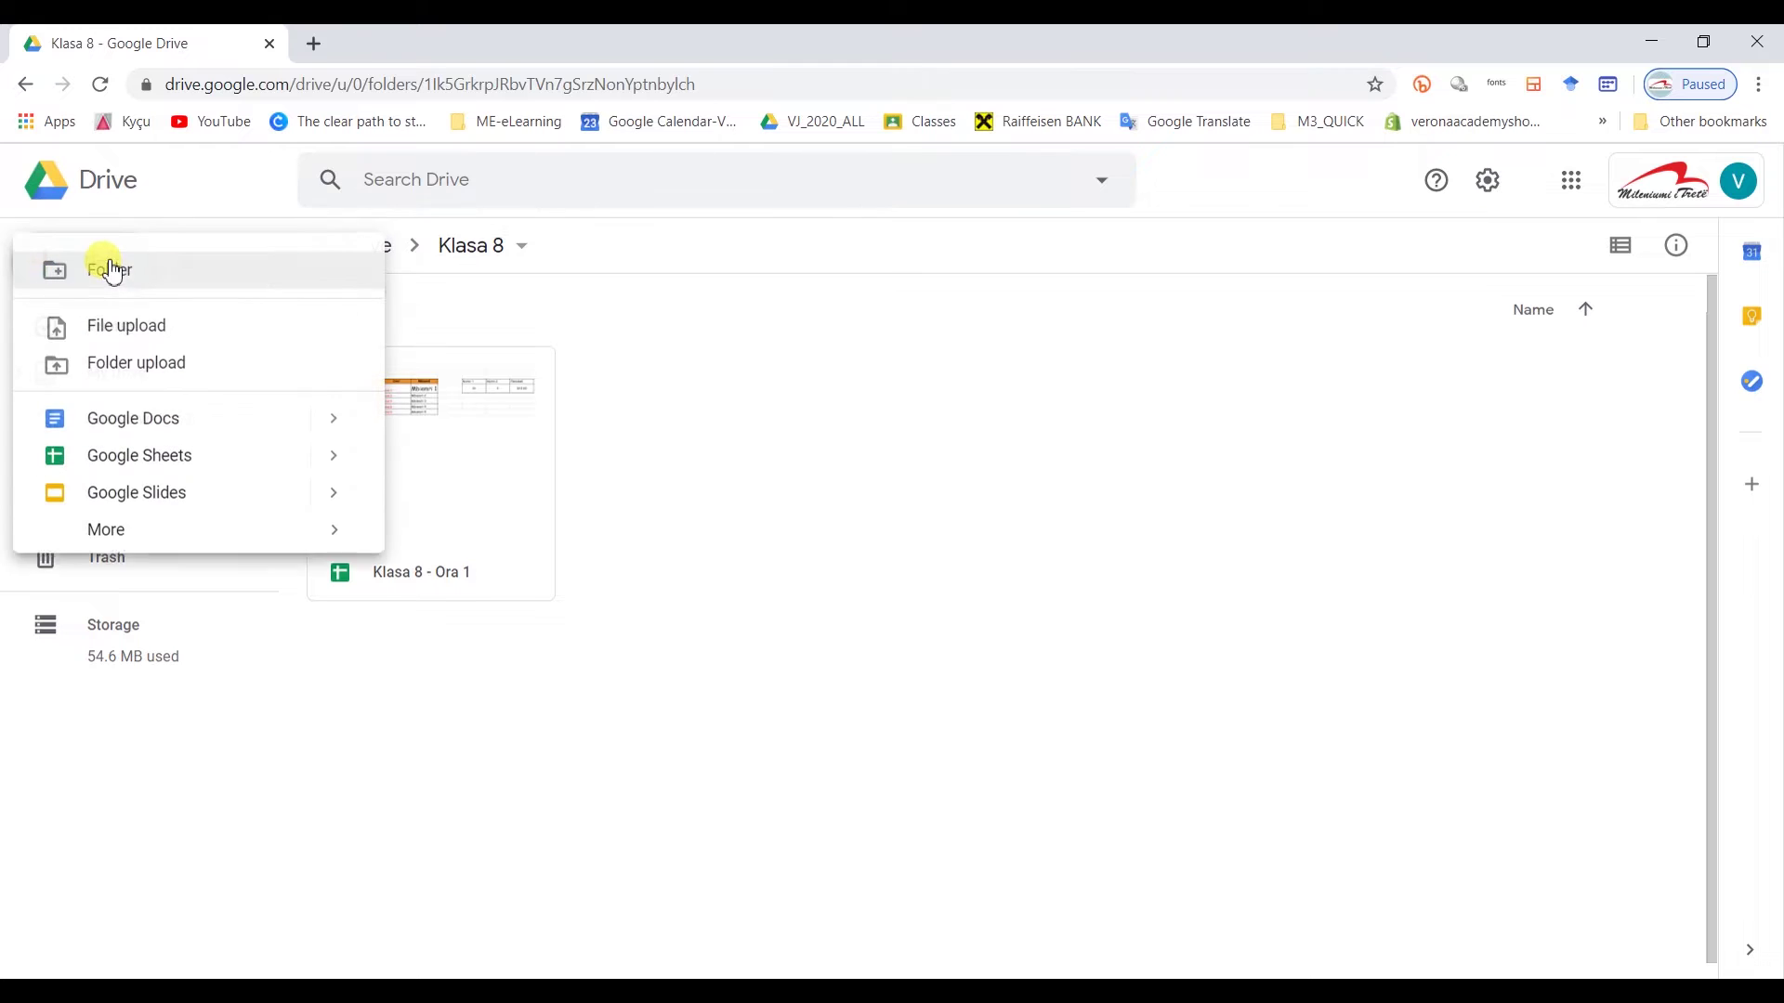
- Create a new Google Sheets spreadsheet in the Klasa 8 folder and name it Fatura
left_click(153, 462)
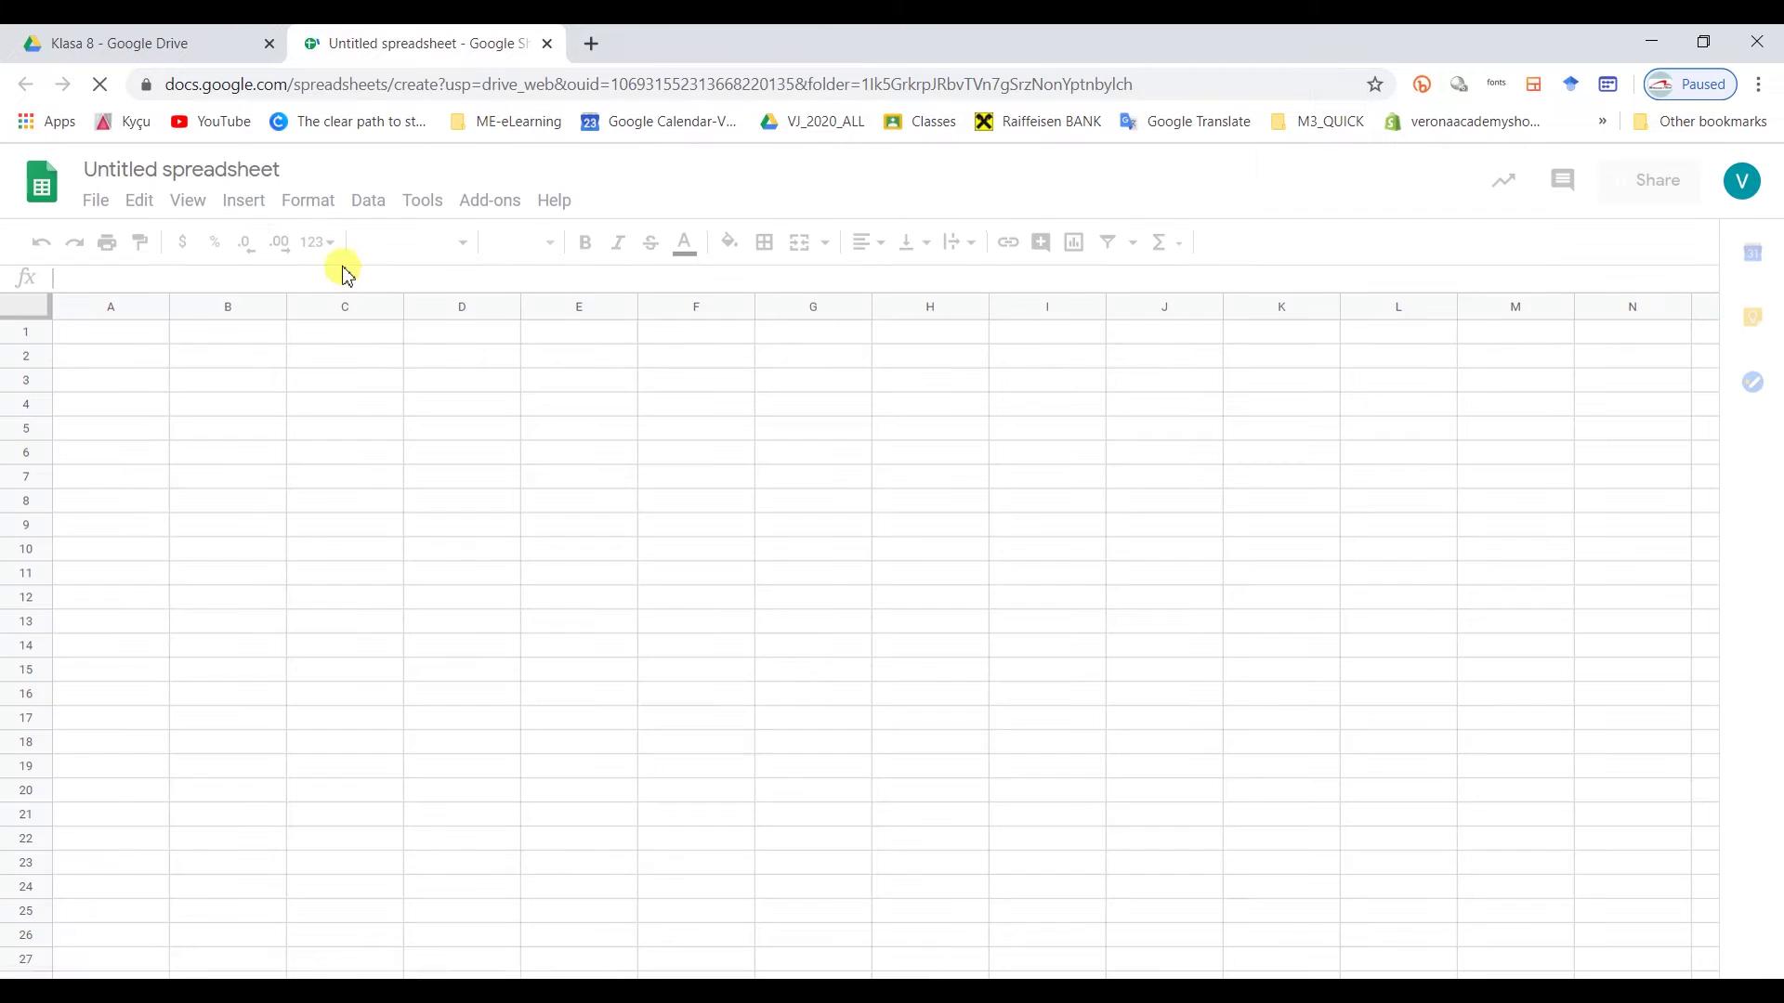
left_click(176, 164)
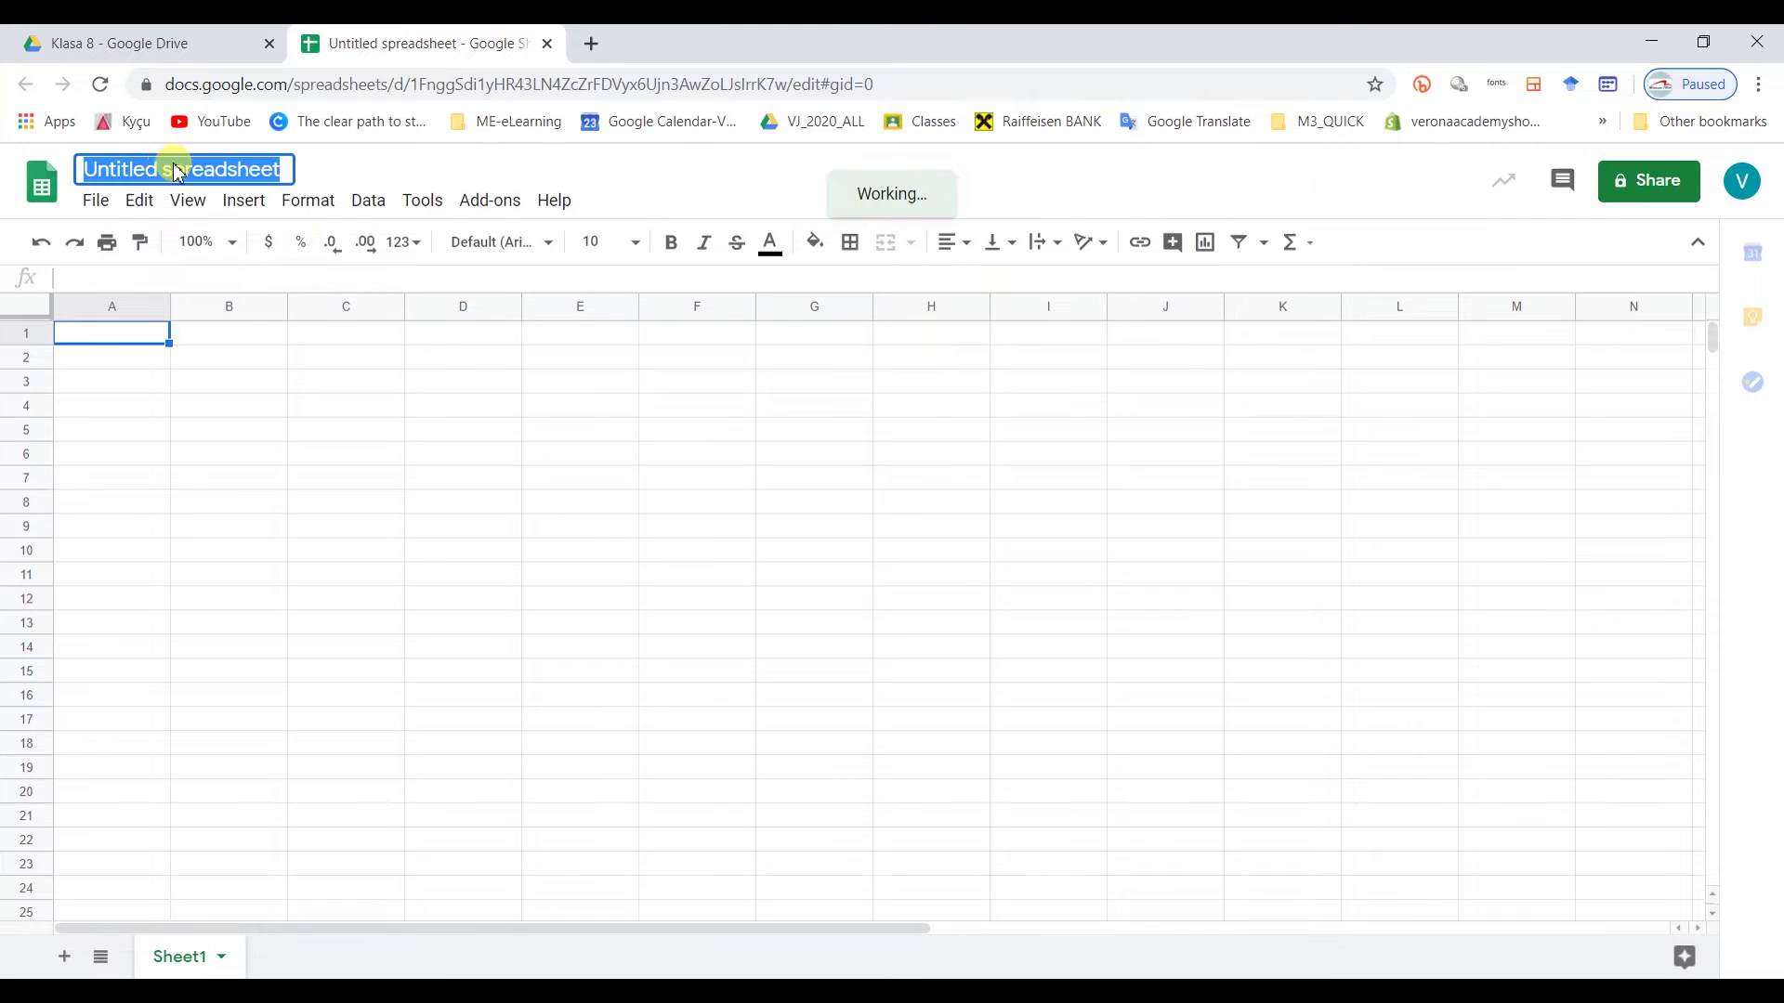
type("Fatura")
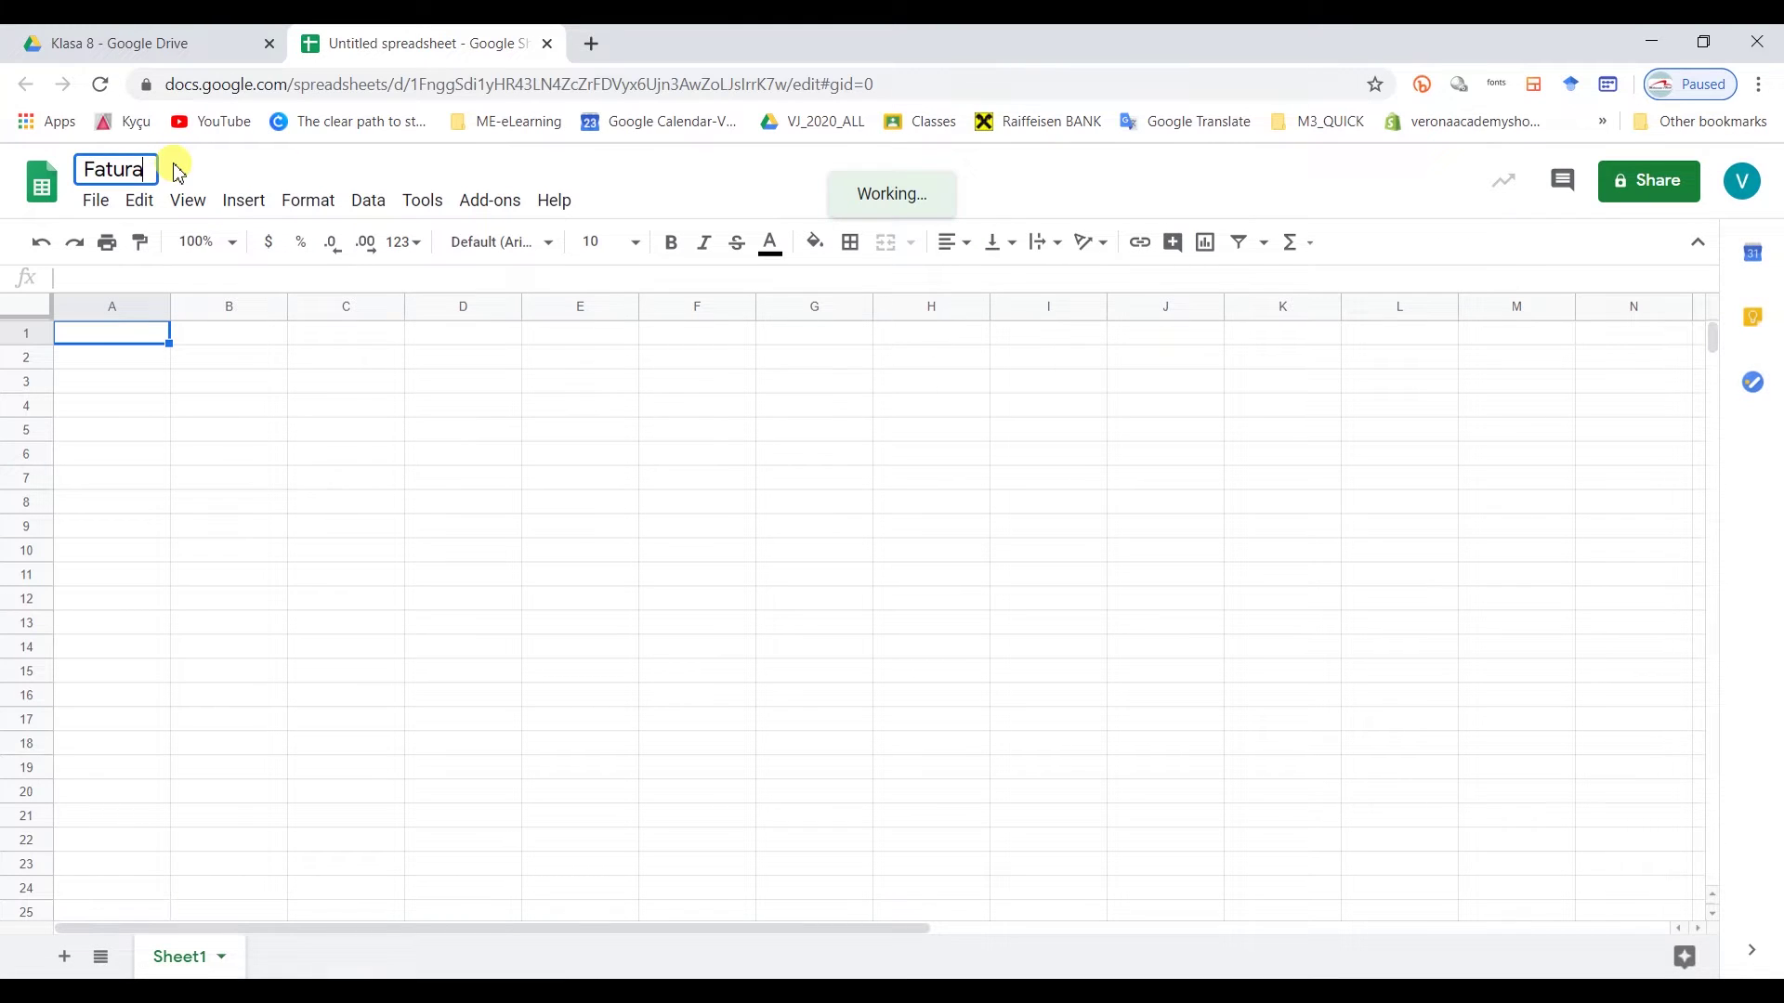
left_click(304, 550)
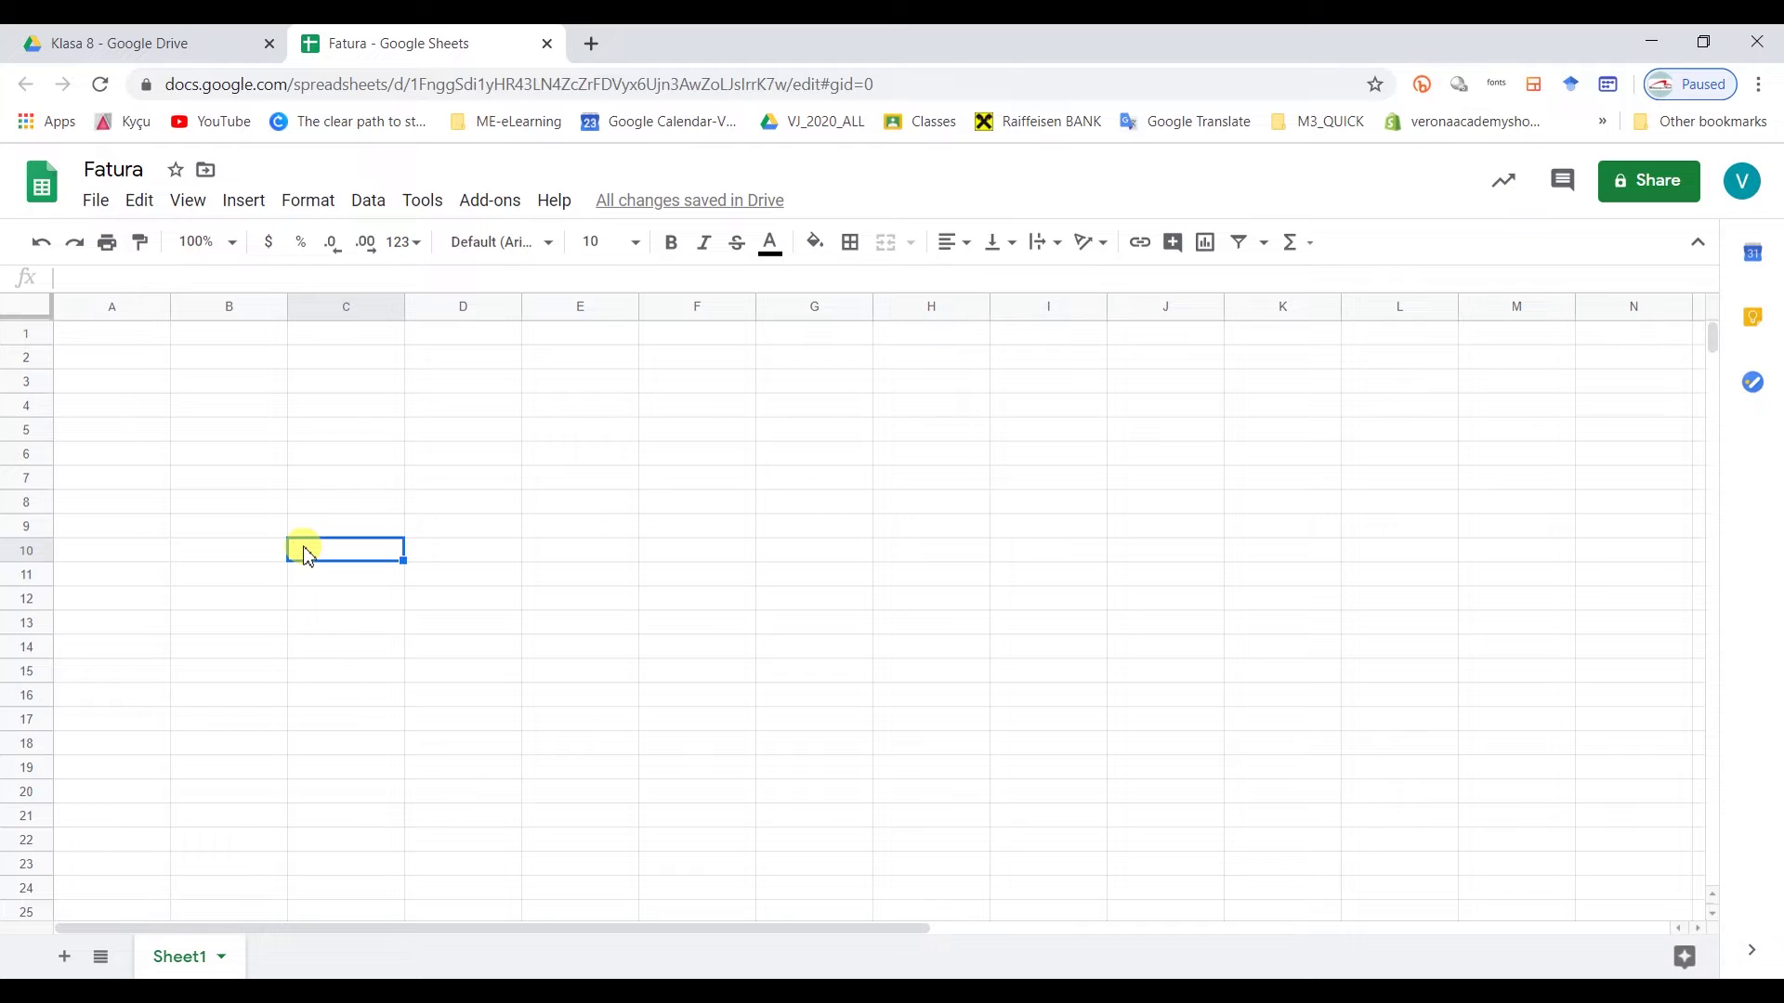
- Enter the column headers Description, Qty, Unit price and Total price in cells B13 to E13
left_click(223, 623)
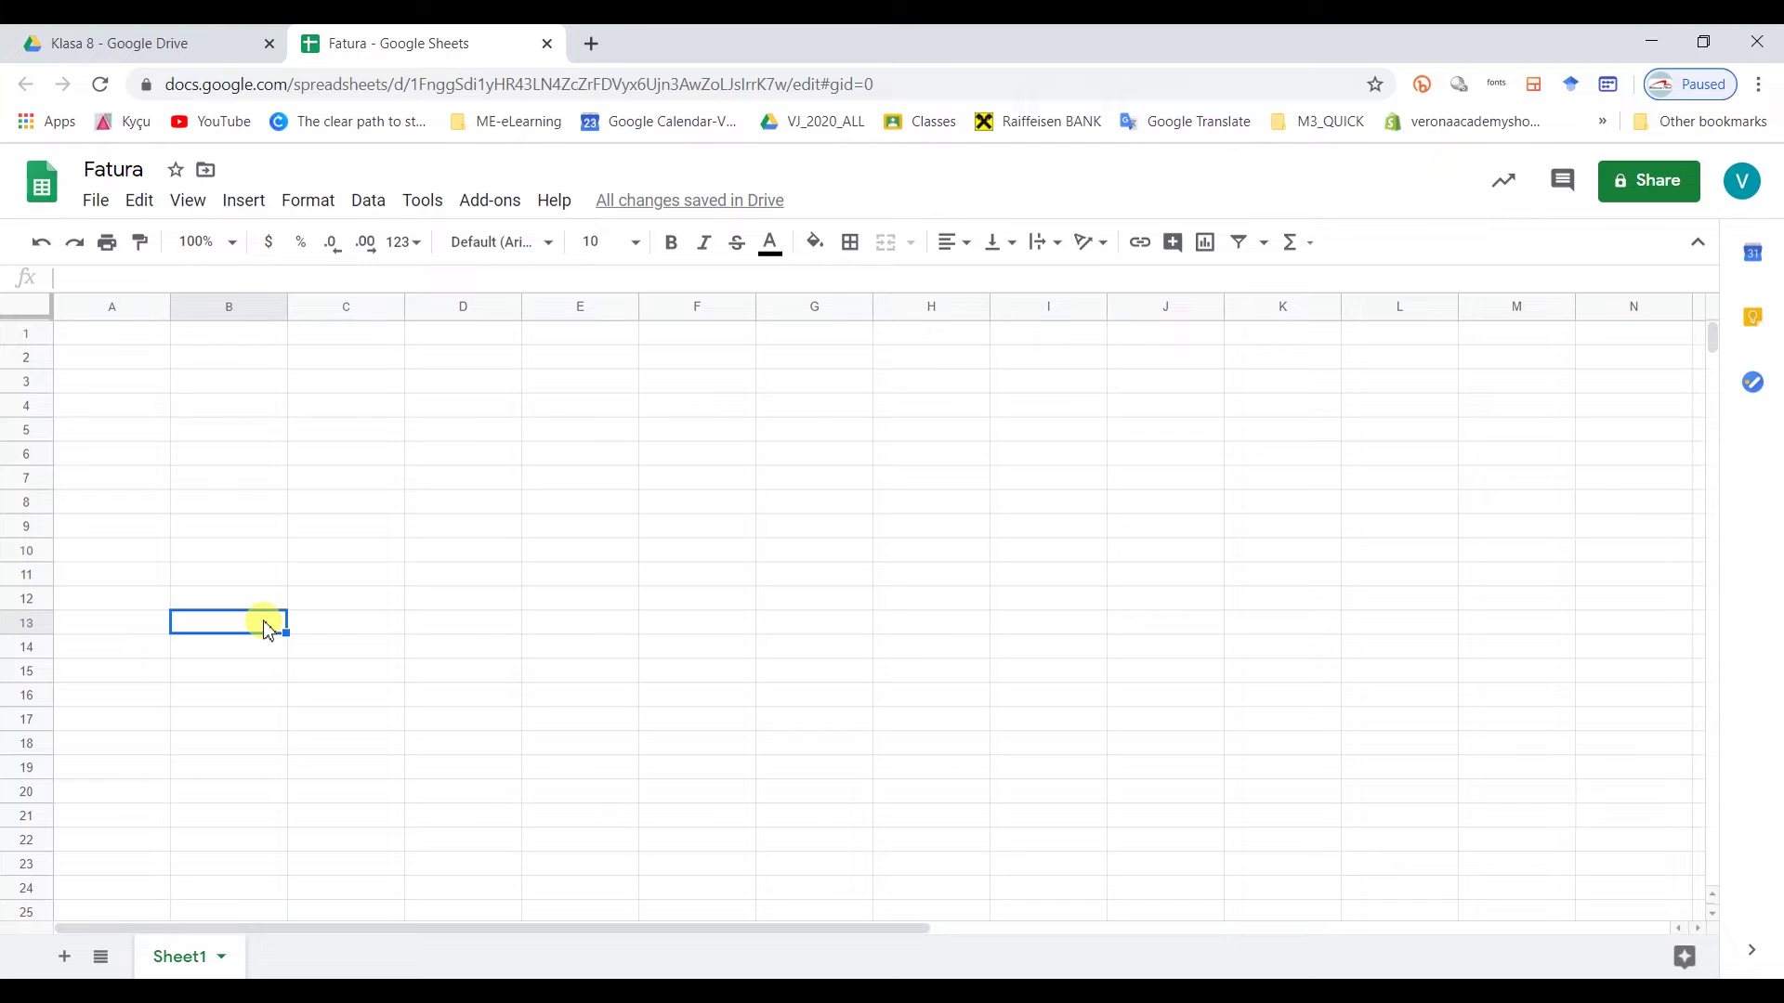
type("Description")
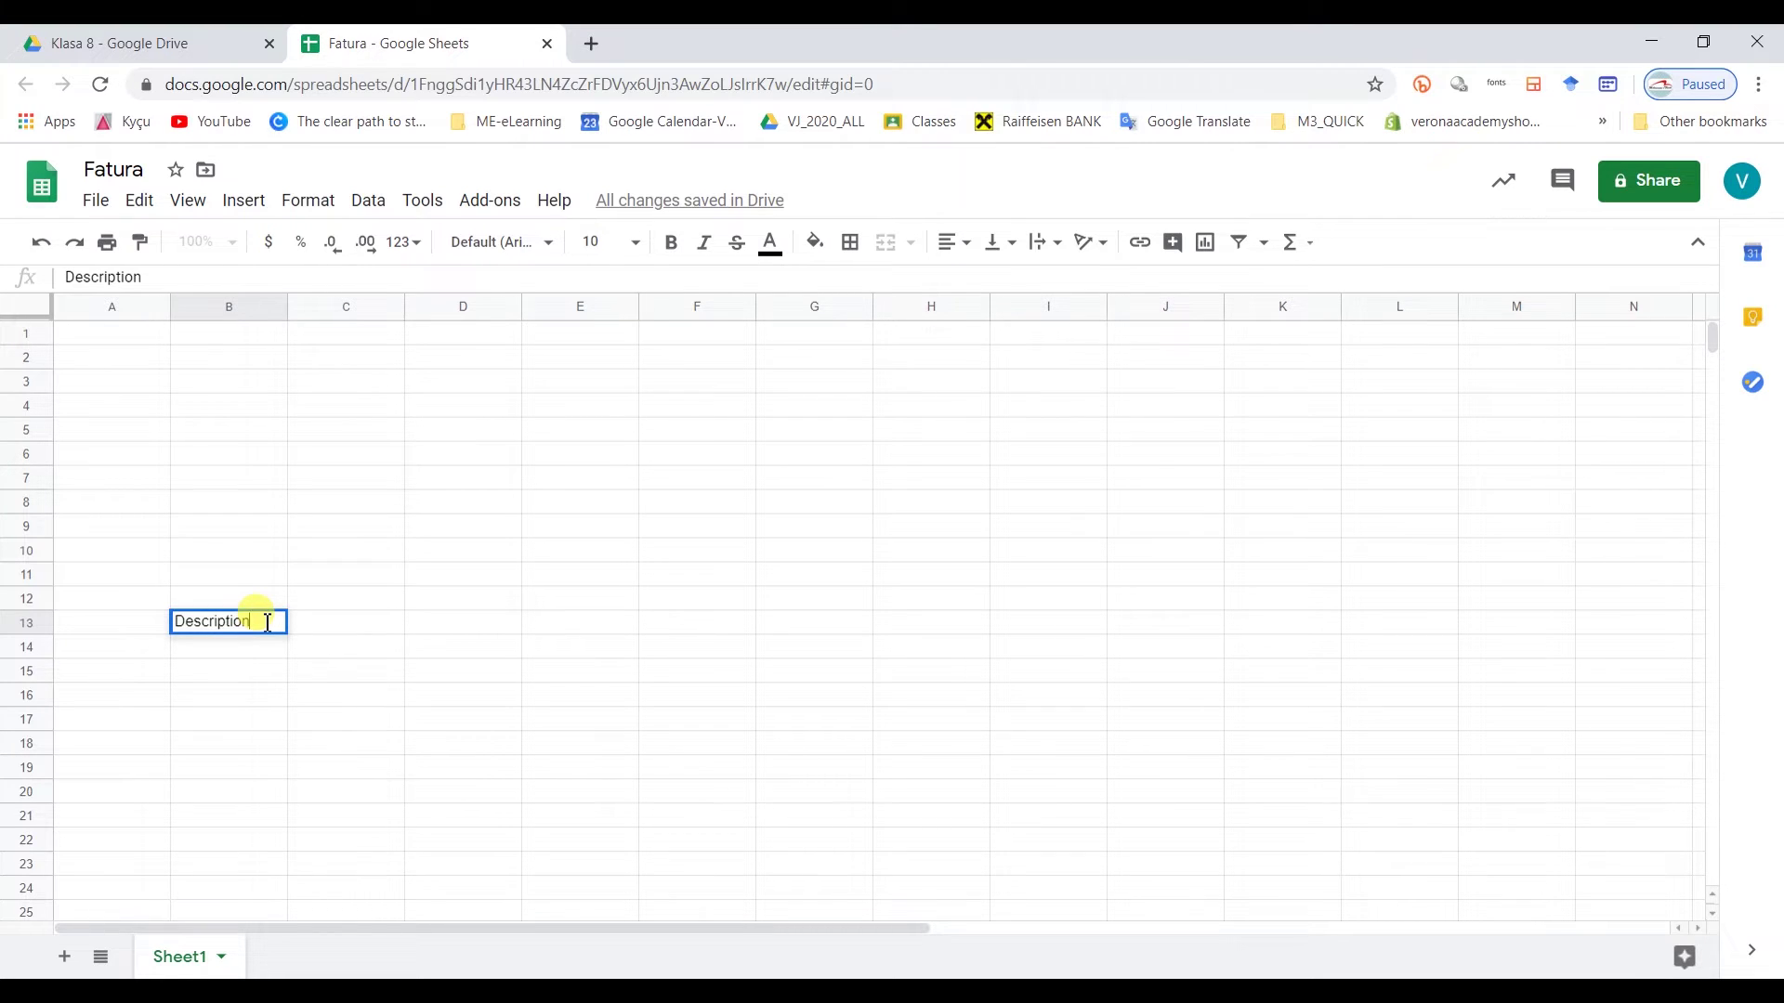
key("Tab")
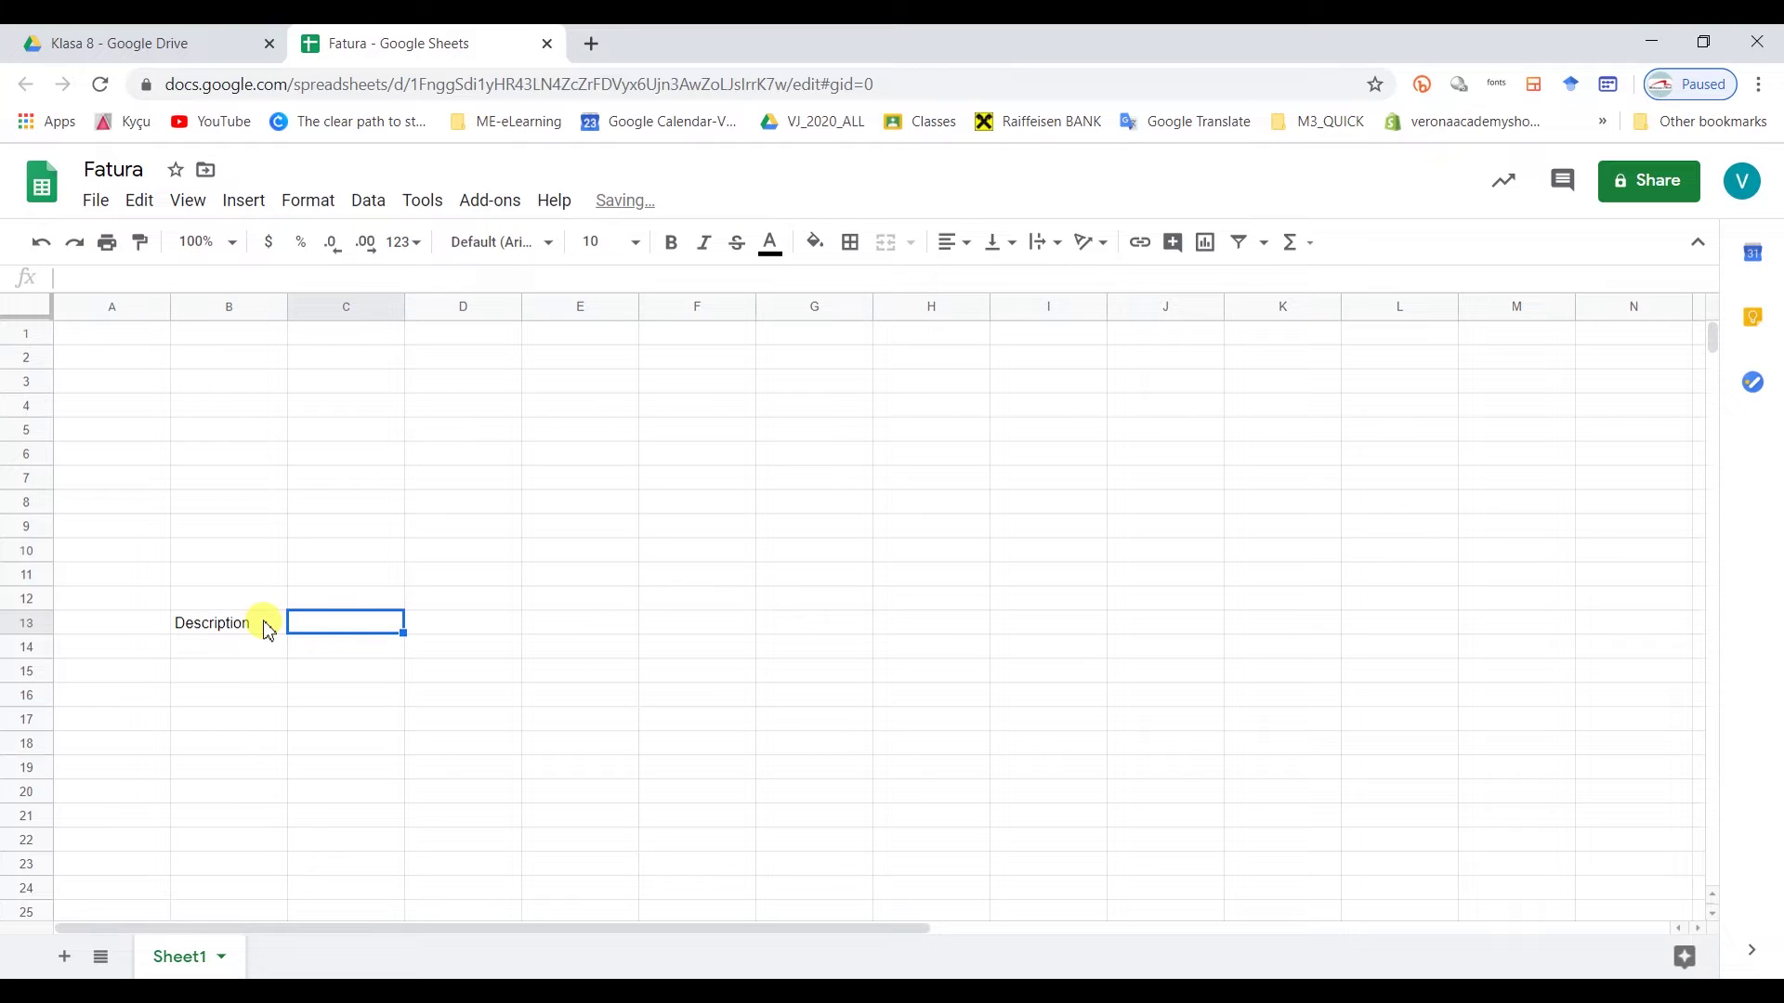
type("Qty")
key("Tab")
type("Unit price")
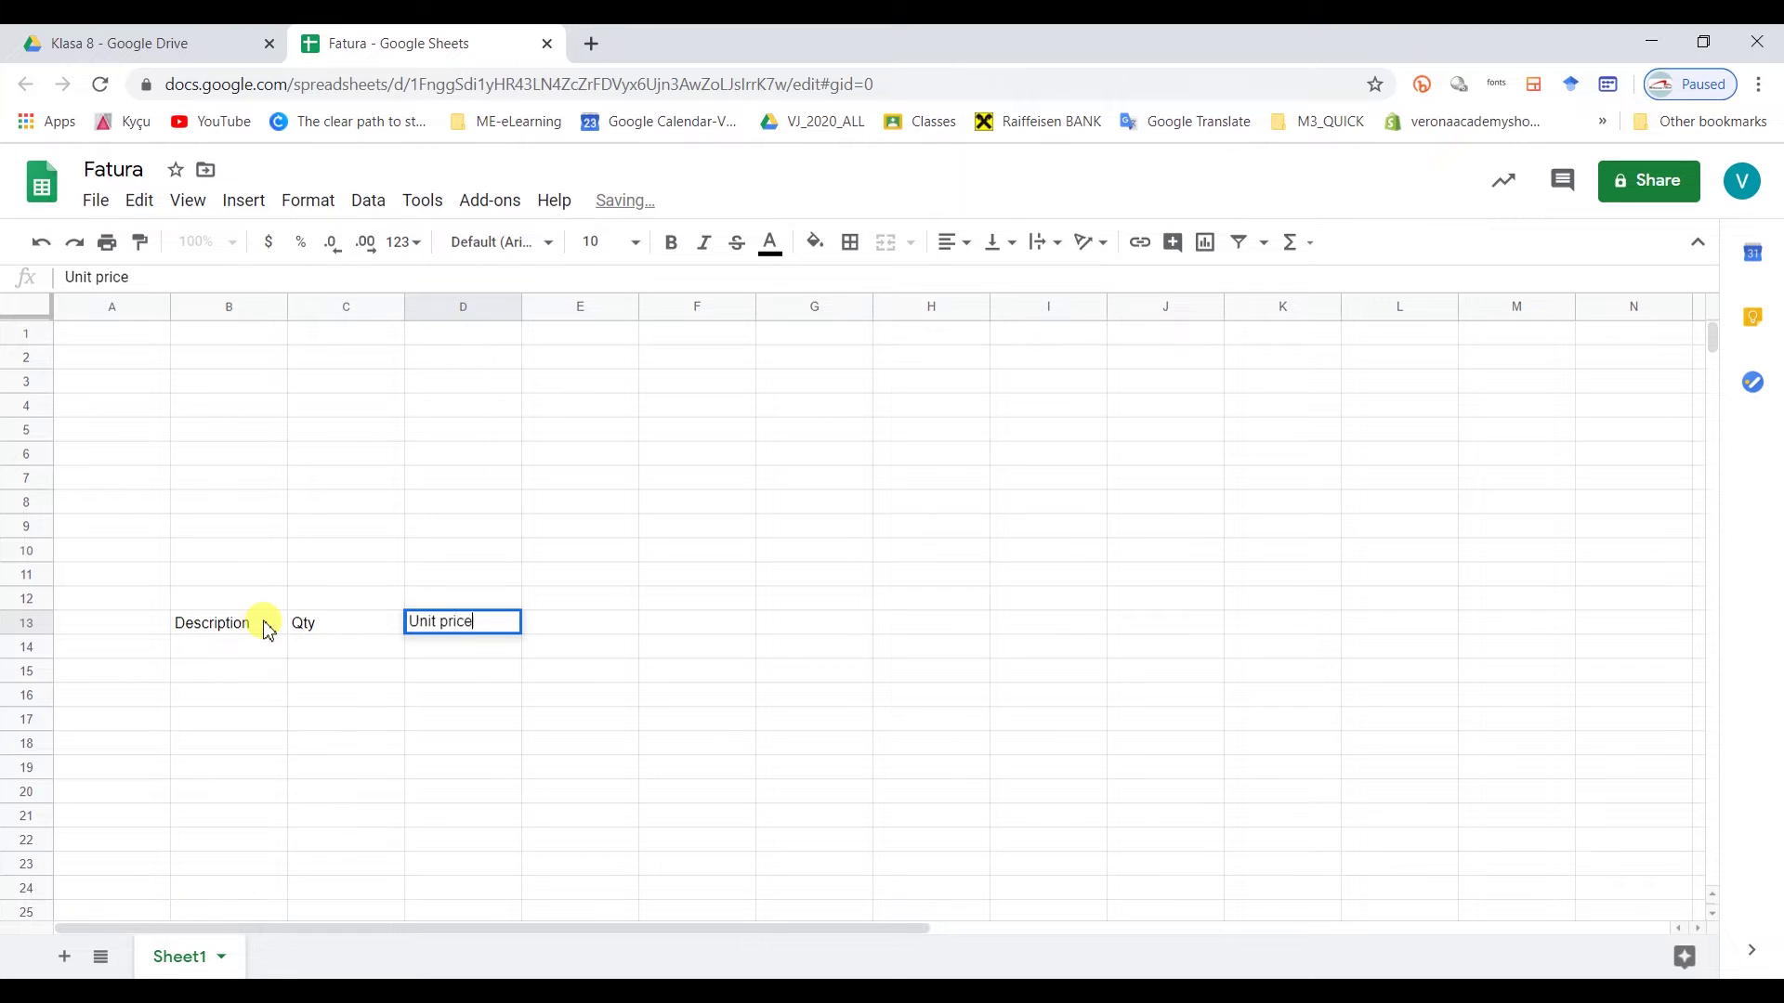
key("Tab")
type("Total pric")
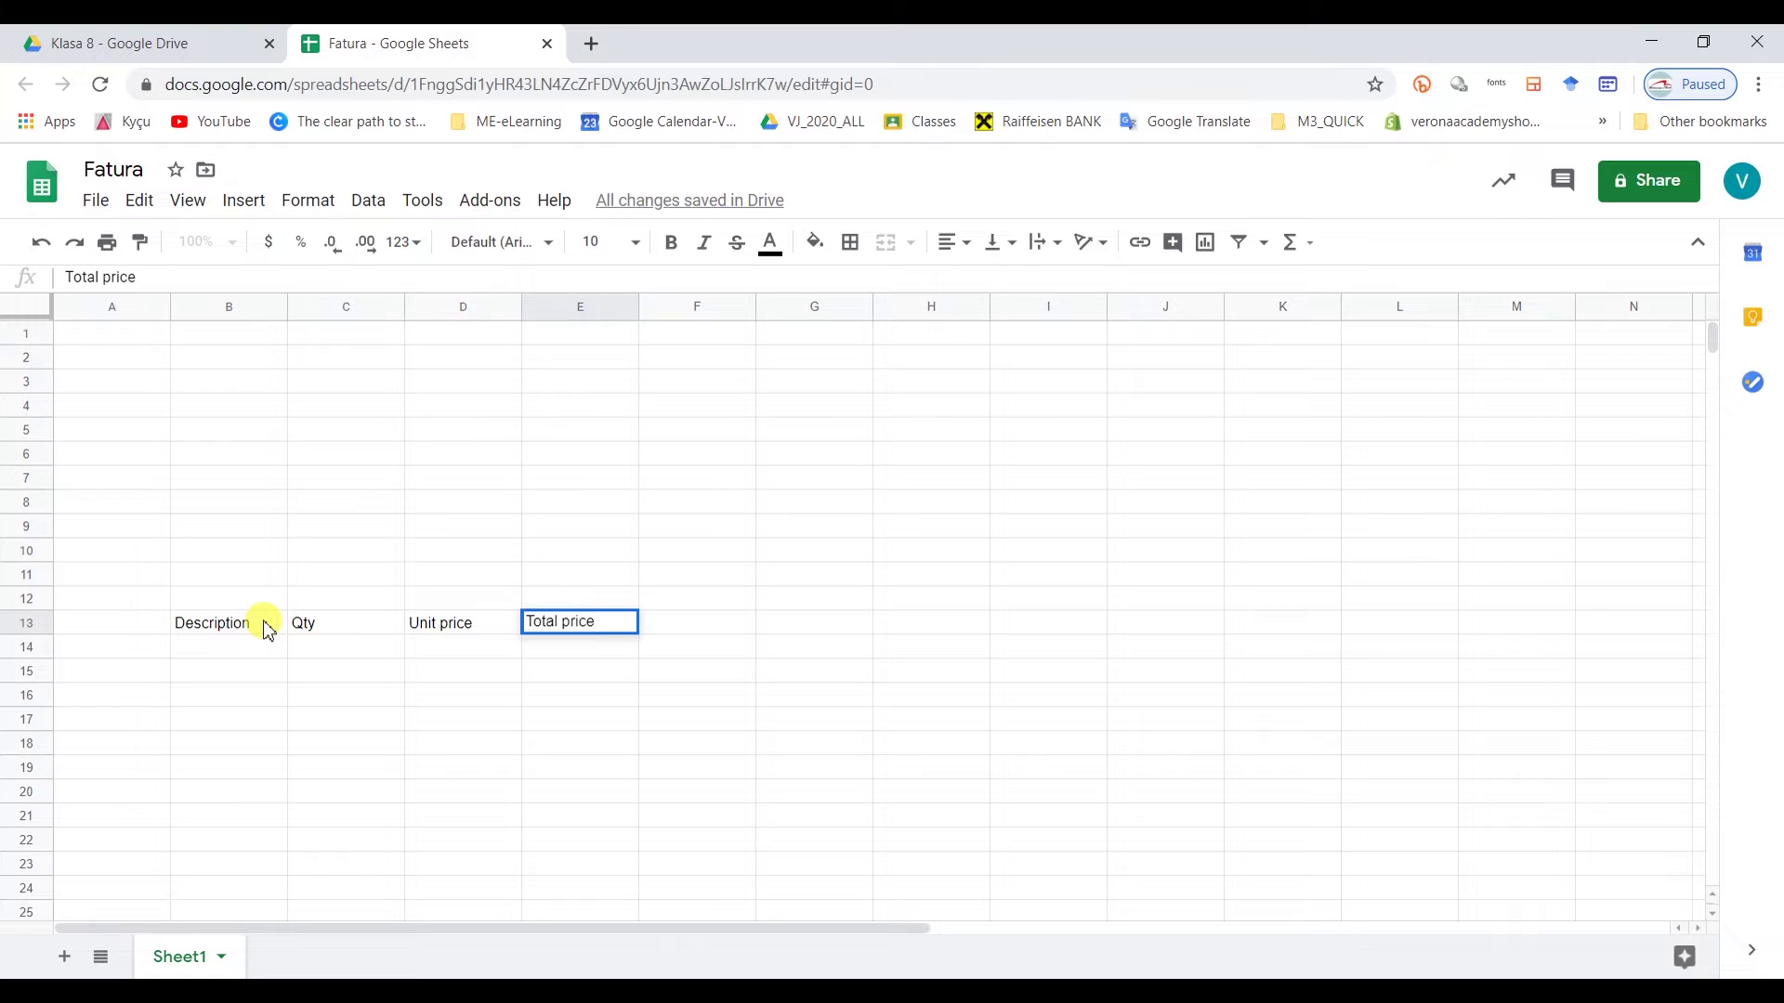
type("e")
key("Return")
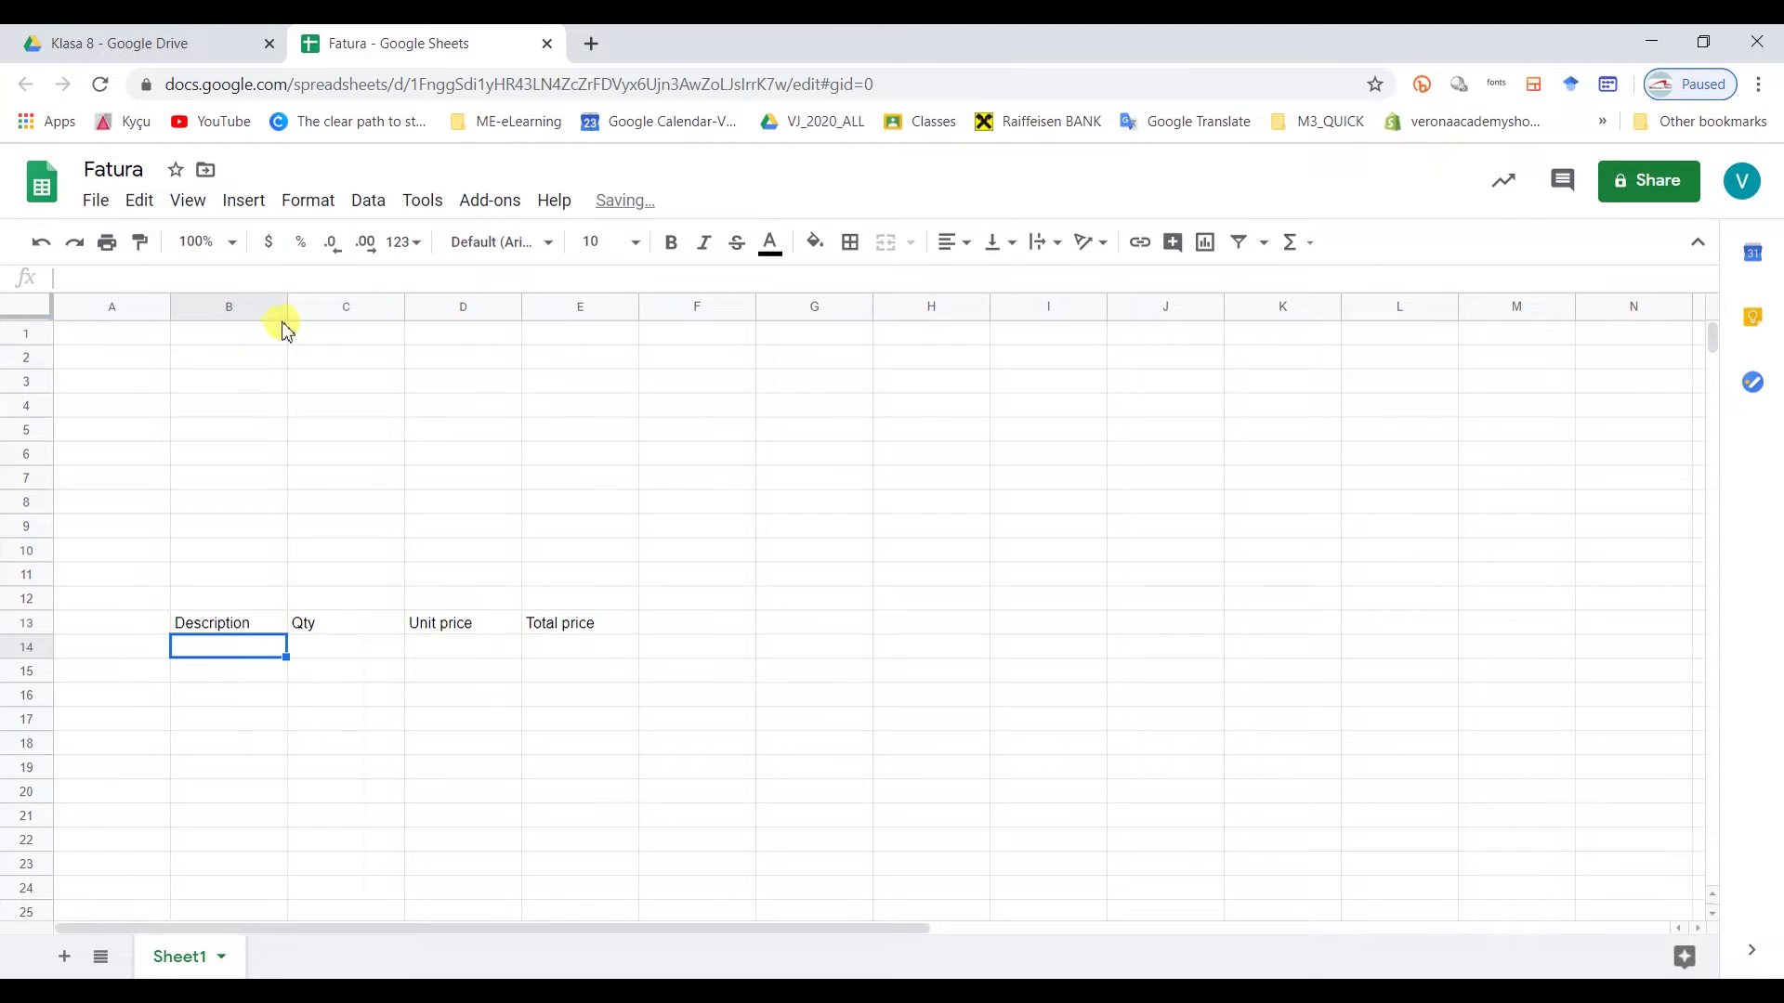
- Widen columns B to E, making column B the widest, about twice its default width
left_click_drag(287, 307, 426, 306)
left_click_drag(543, 306, 599, 307)
left_click_drag(715, 307, 745, 306)
left_click_drag(855, 307, 895, 306)
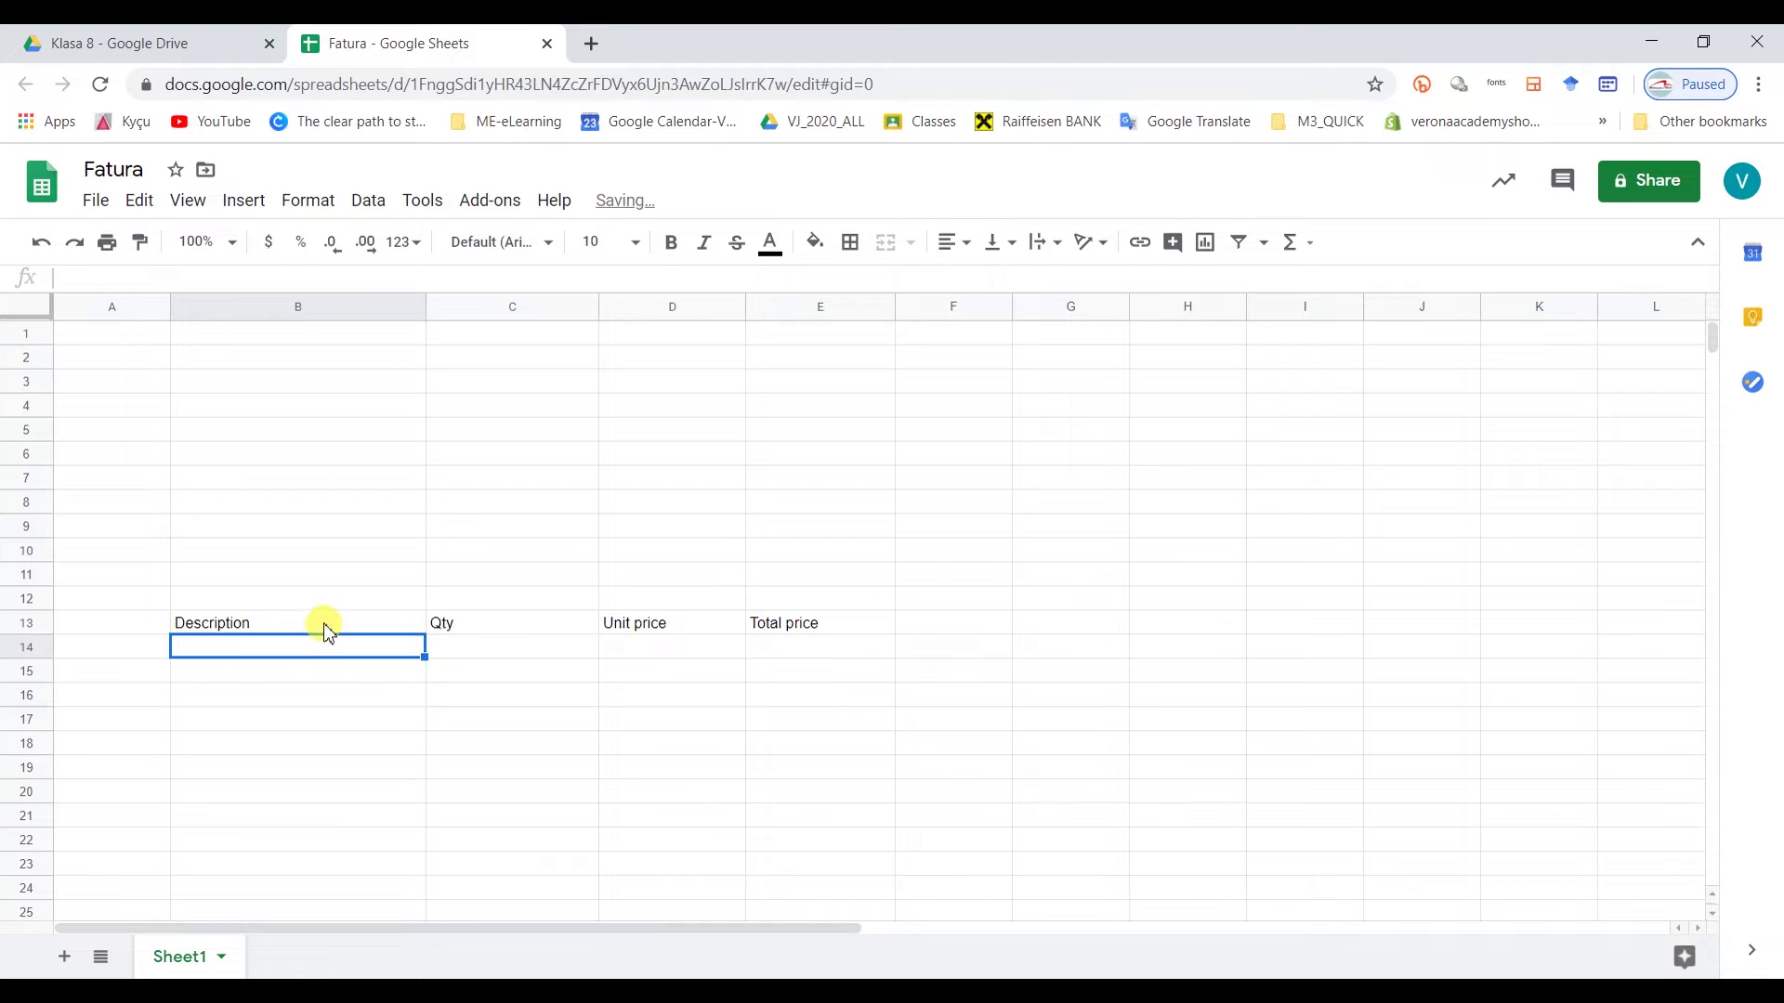
- Centre the header texts in B13:E13 horizontally and make them bold
left_click_drag(806, 623, 311, 624)
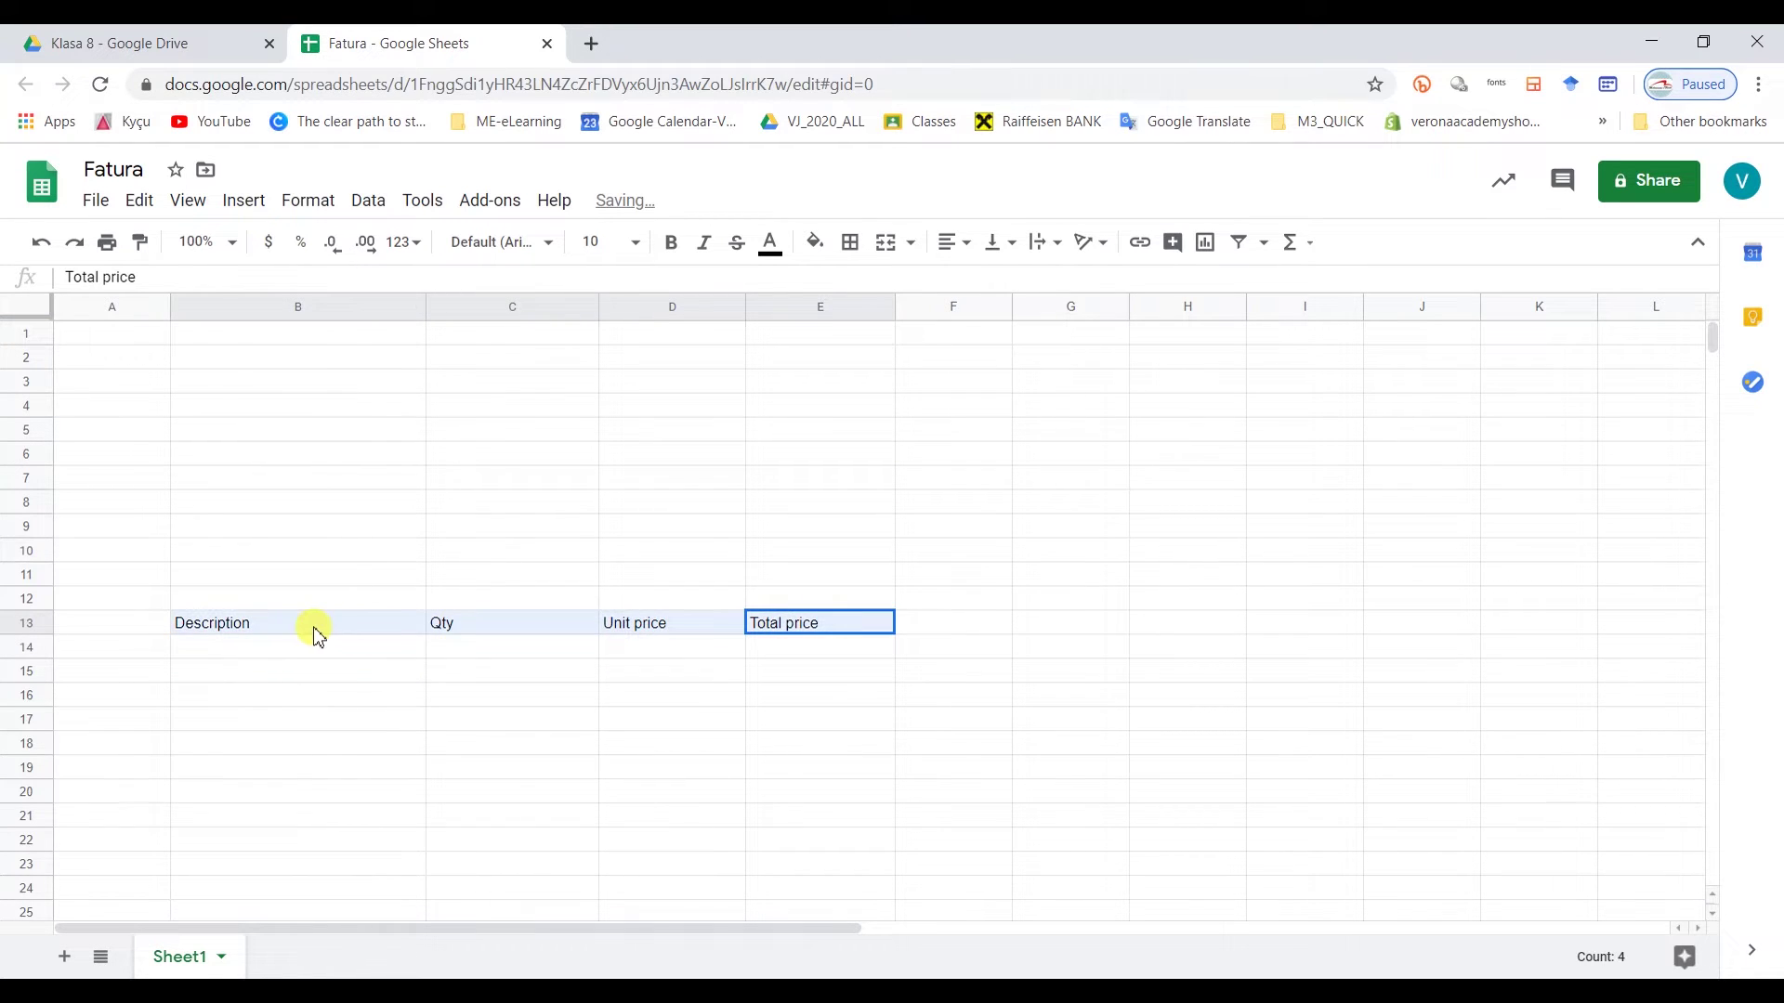
left_click(954, 241)
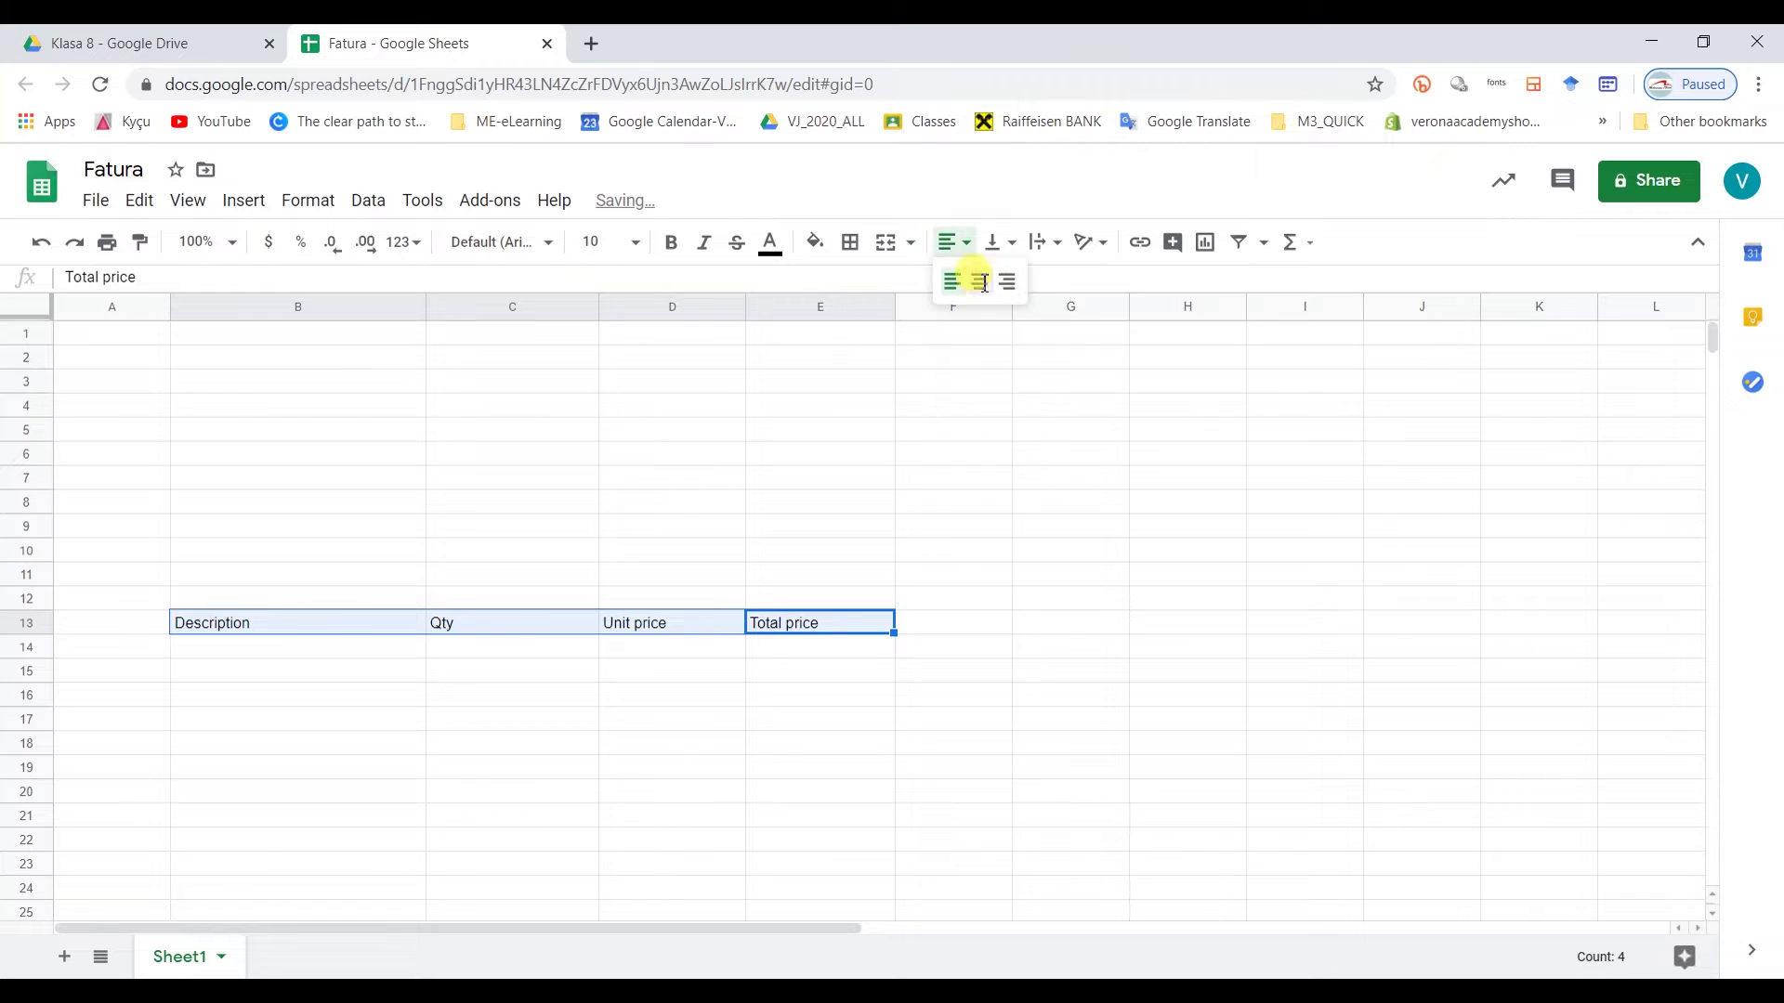
left_click(974, 279)
left_click(672, 244)
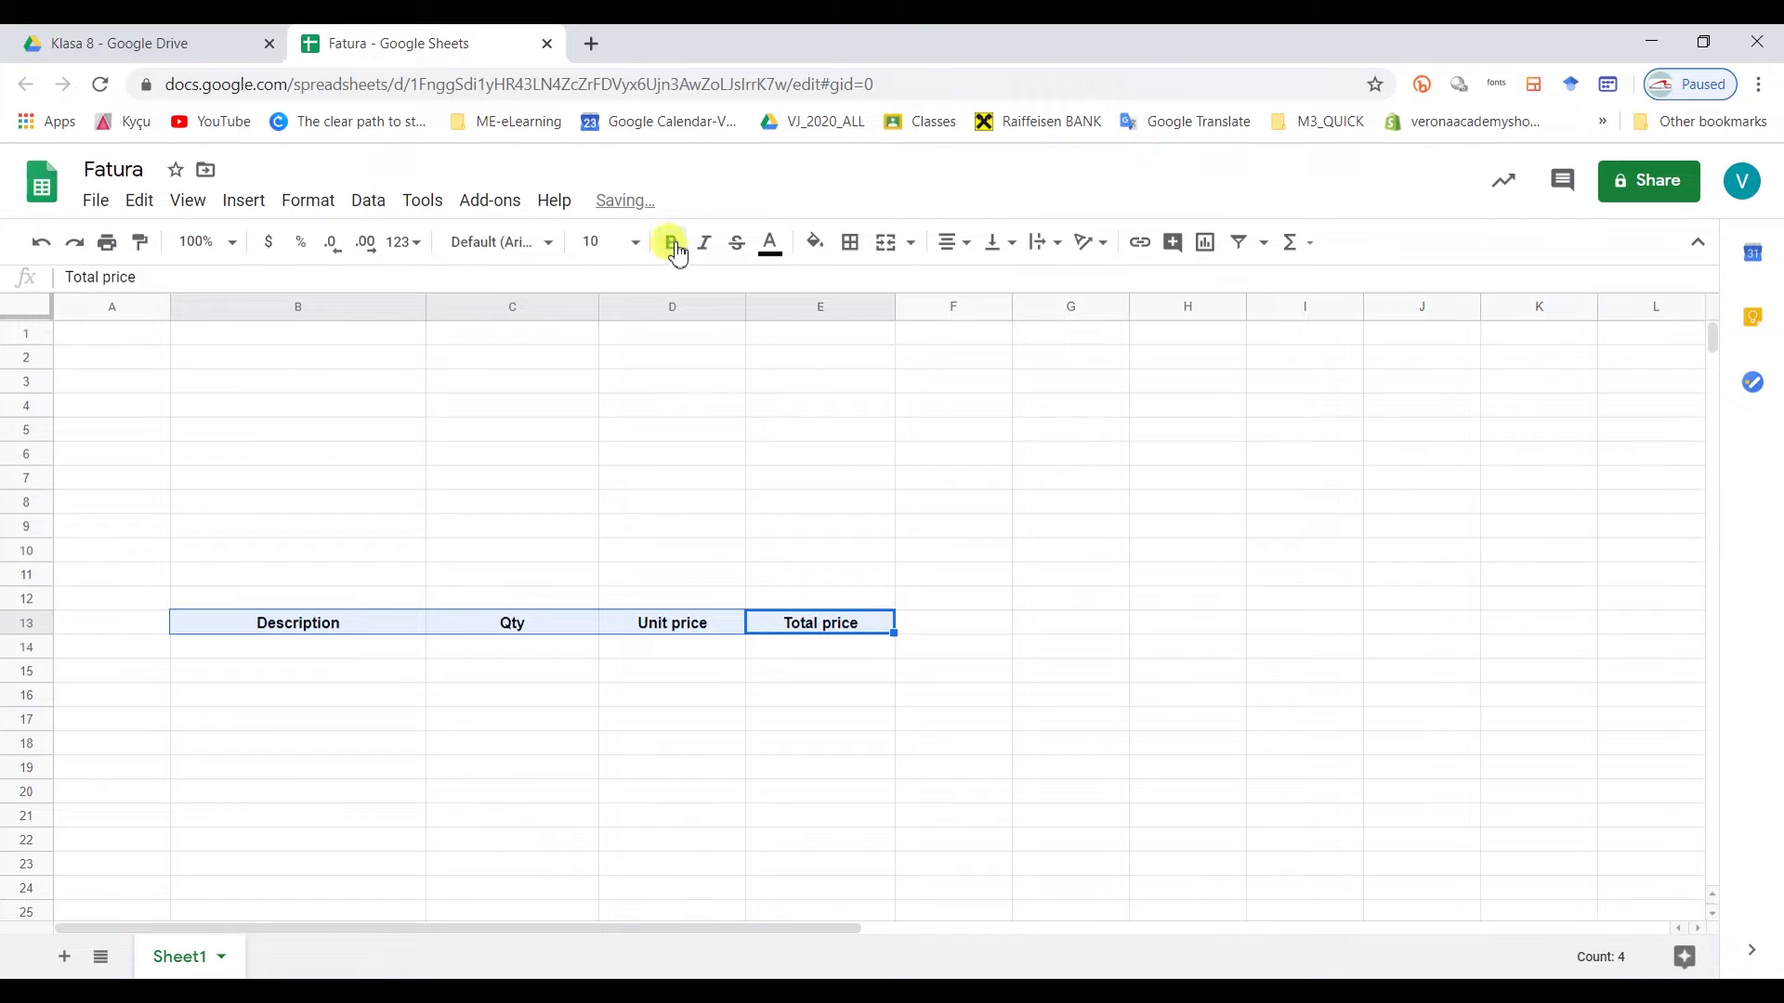
- Set the text colour of the headers in B13:E13 to the second-darkest cornflower blue
left_click(771, 243)
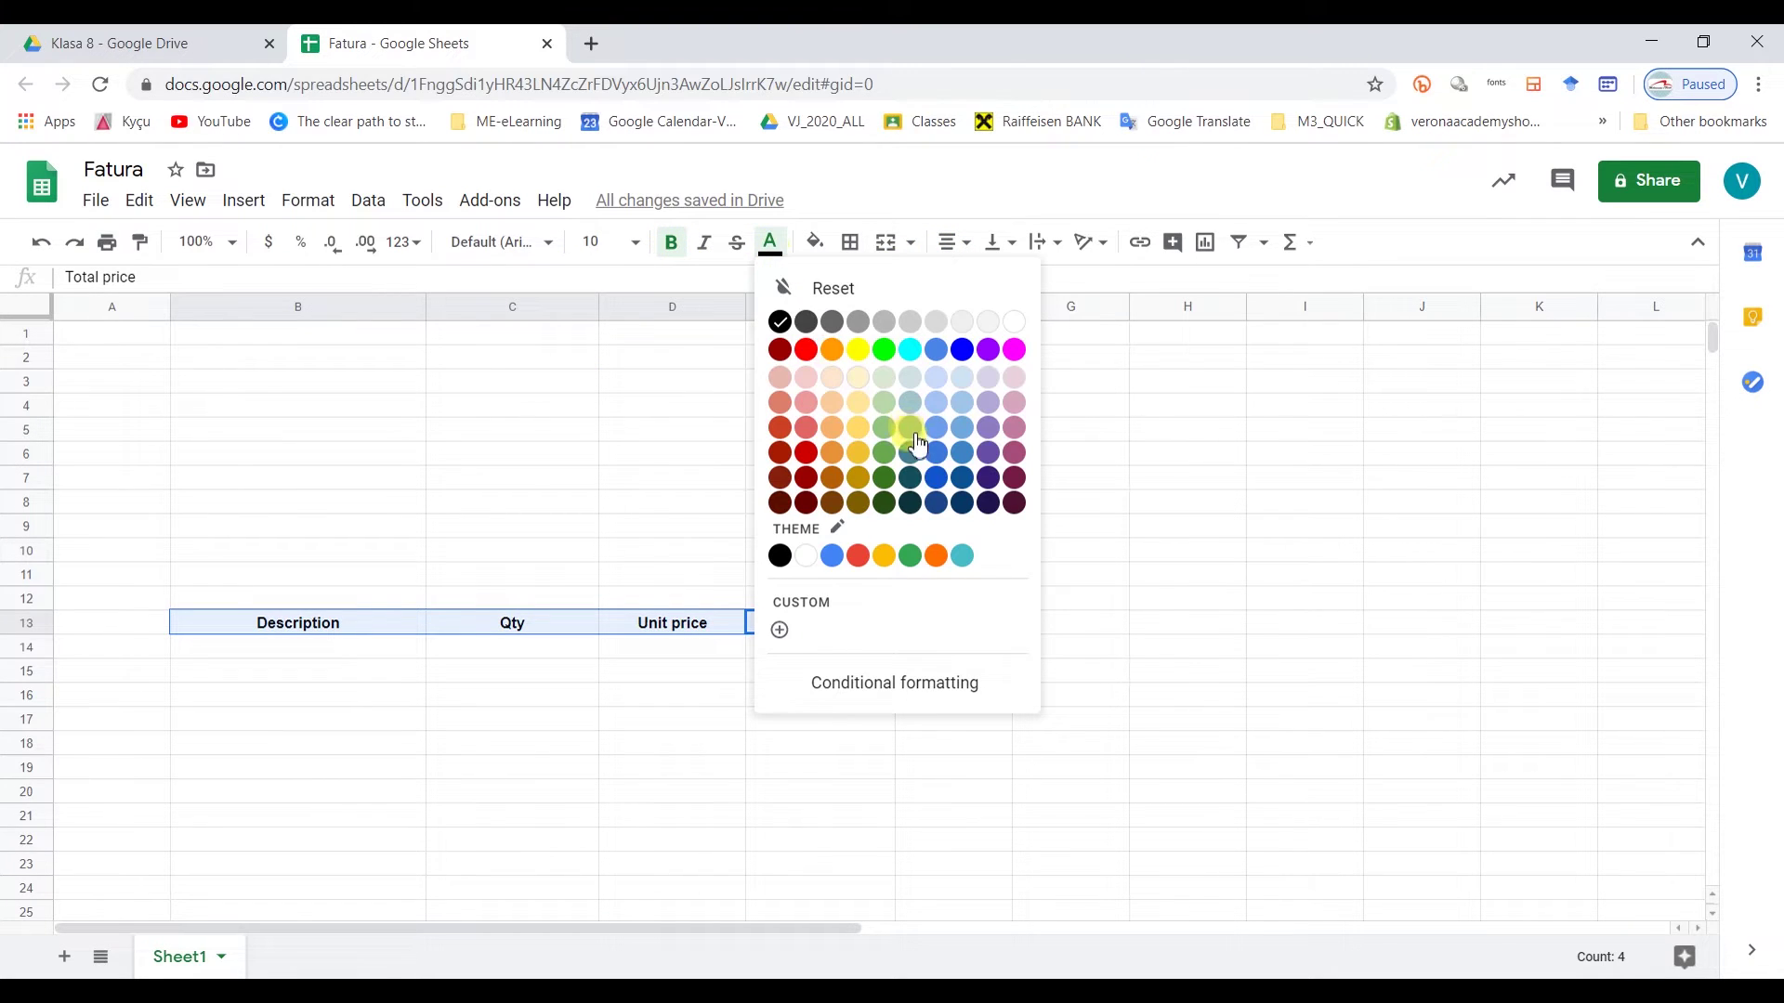
left_click(940, 478)
left_click(1031, 502)
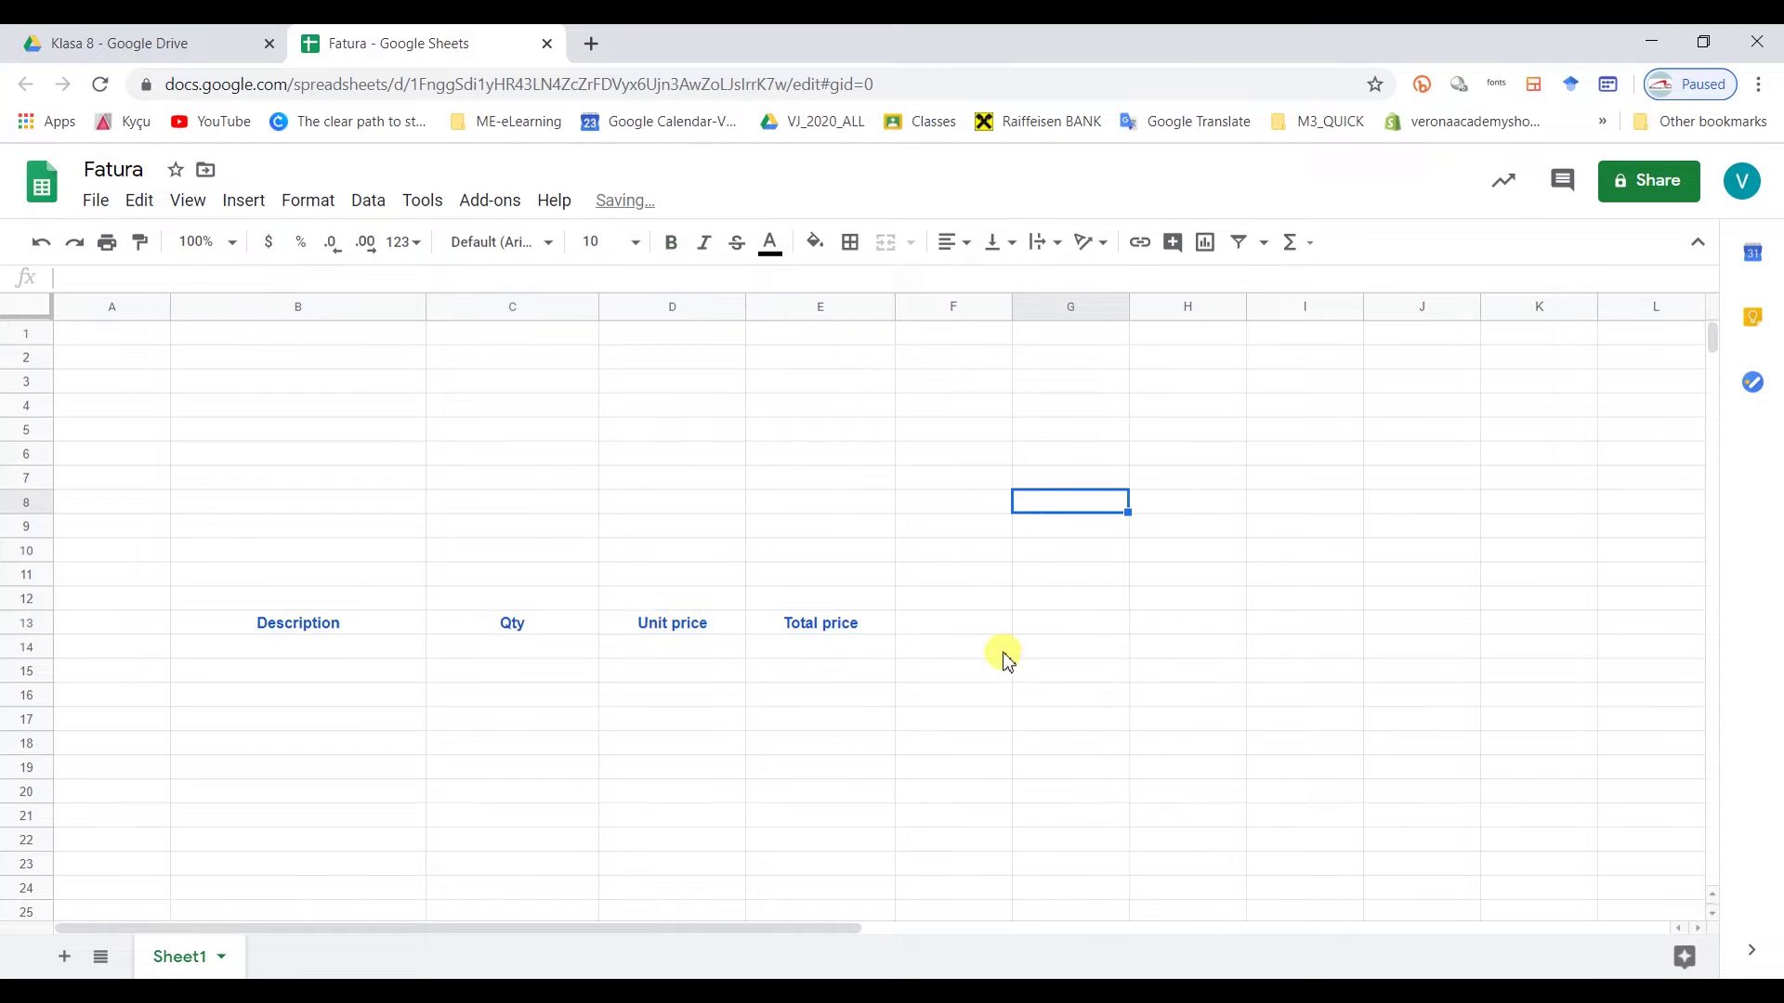
- Set the text colour of the headers in B13:E13 to the darkest cornflower blue
left_click_drag(321, 625, 817, 625)
left_click(769, 243)
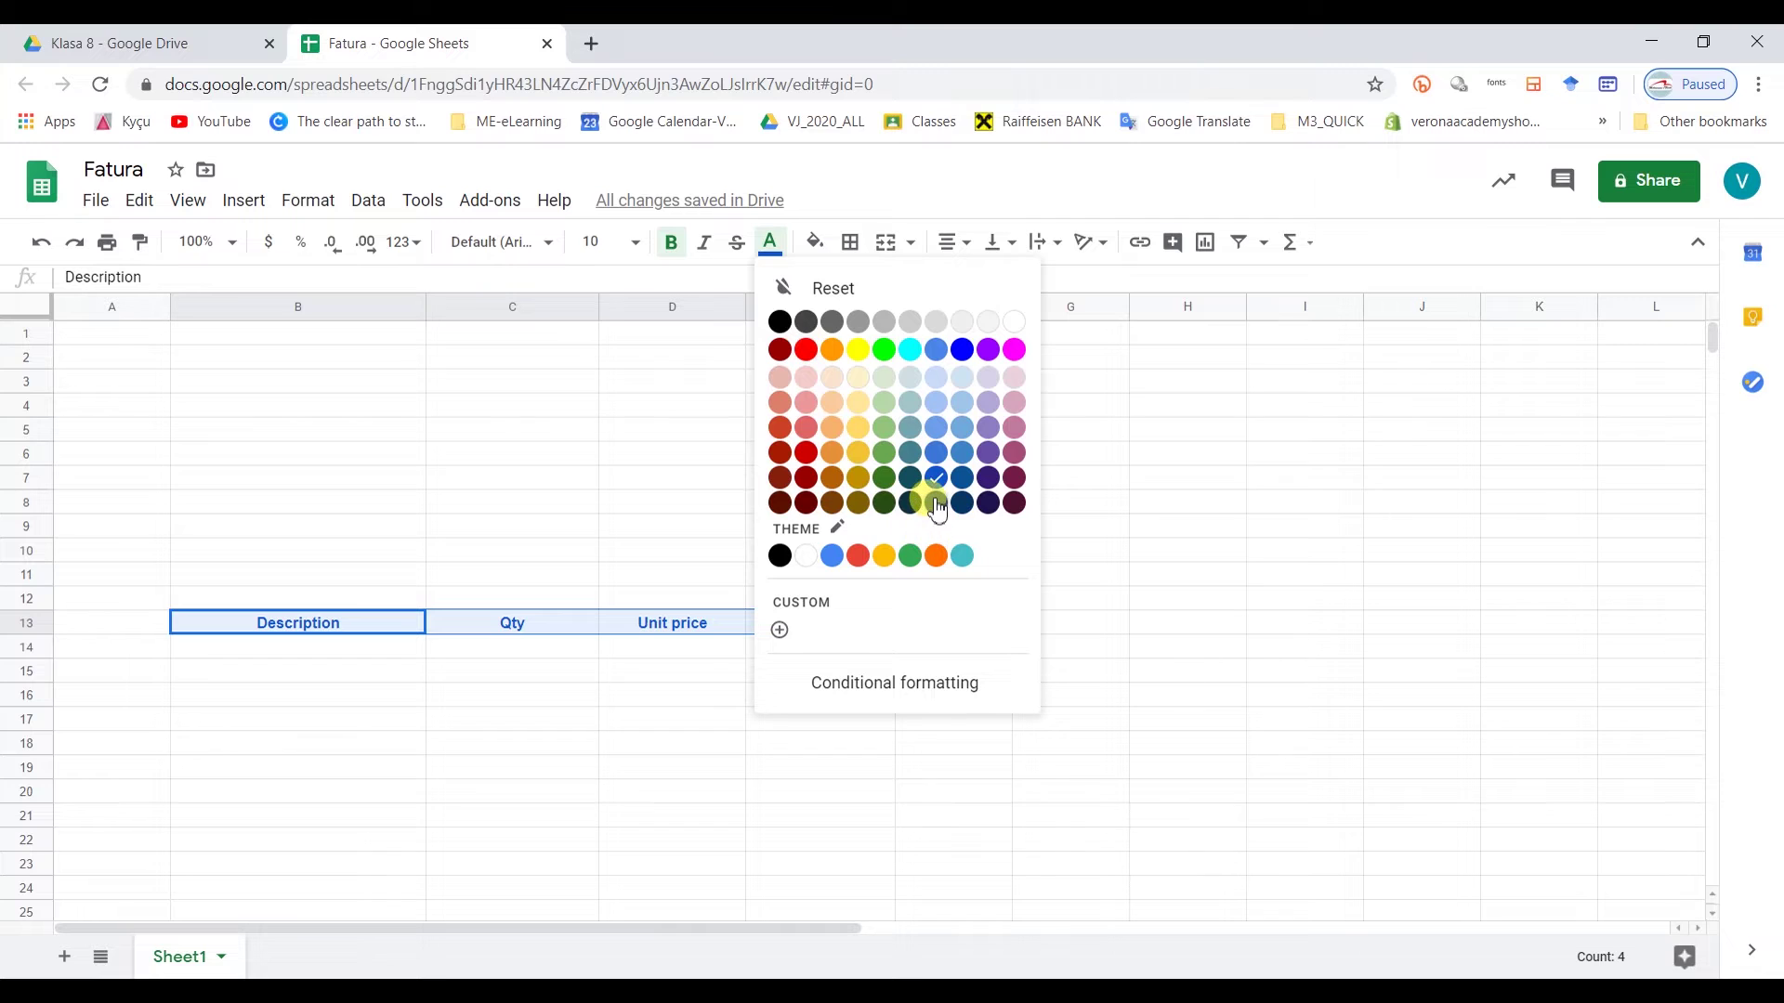
left_click(937, 506)
left_click(997, 720)
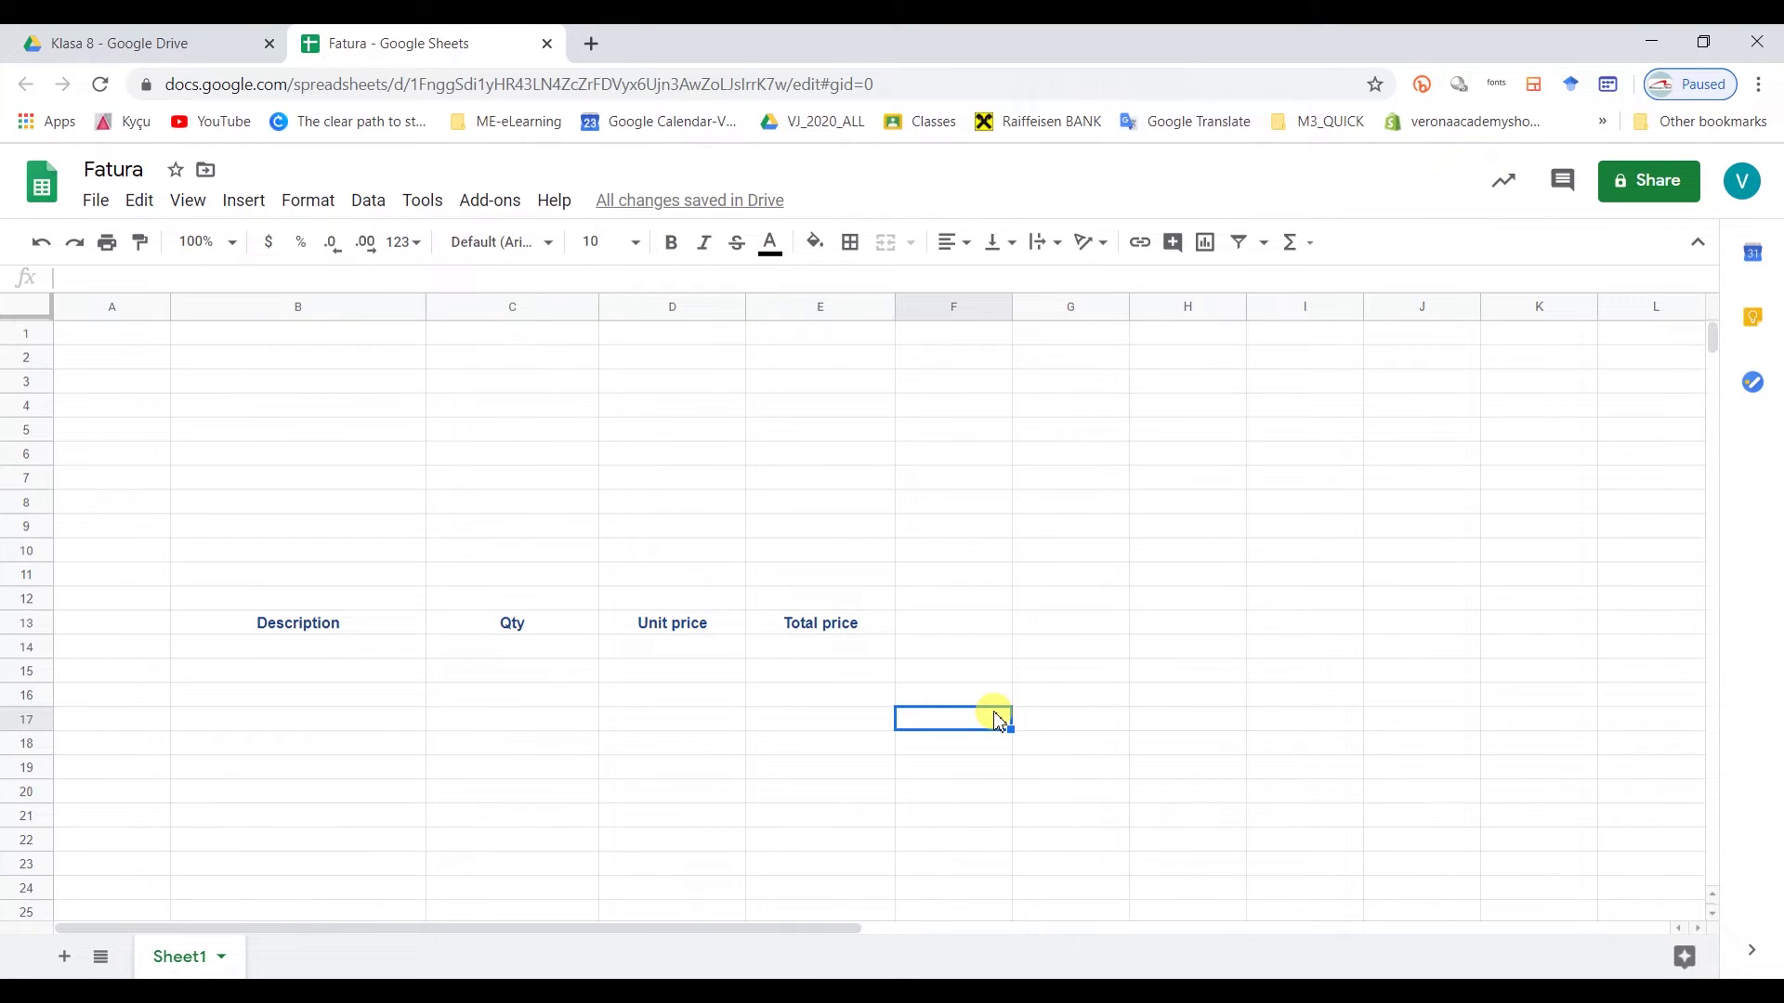
- Enter Item #1 in B14 and Item #2 in B15 under the Description header
left_click(298, 650)
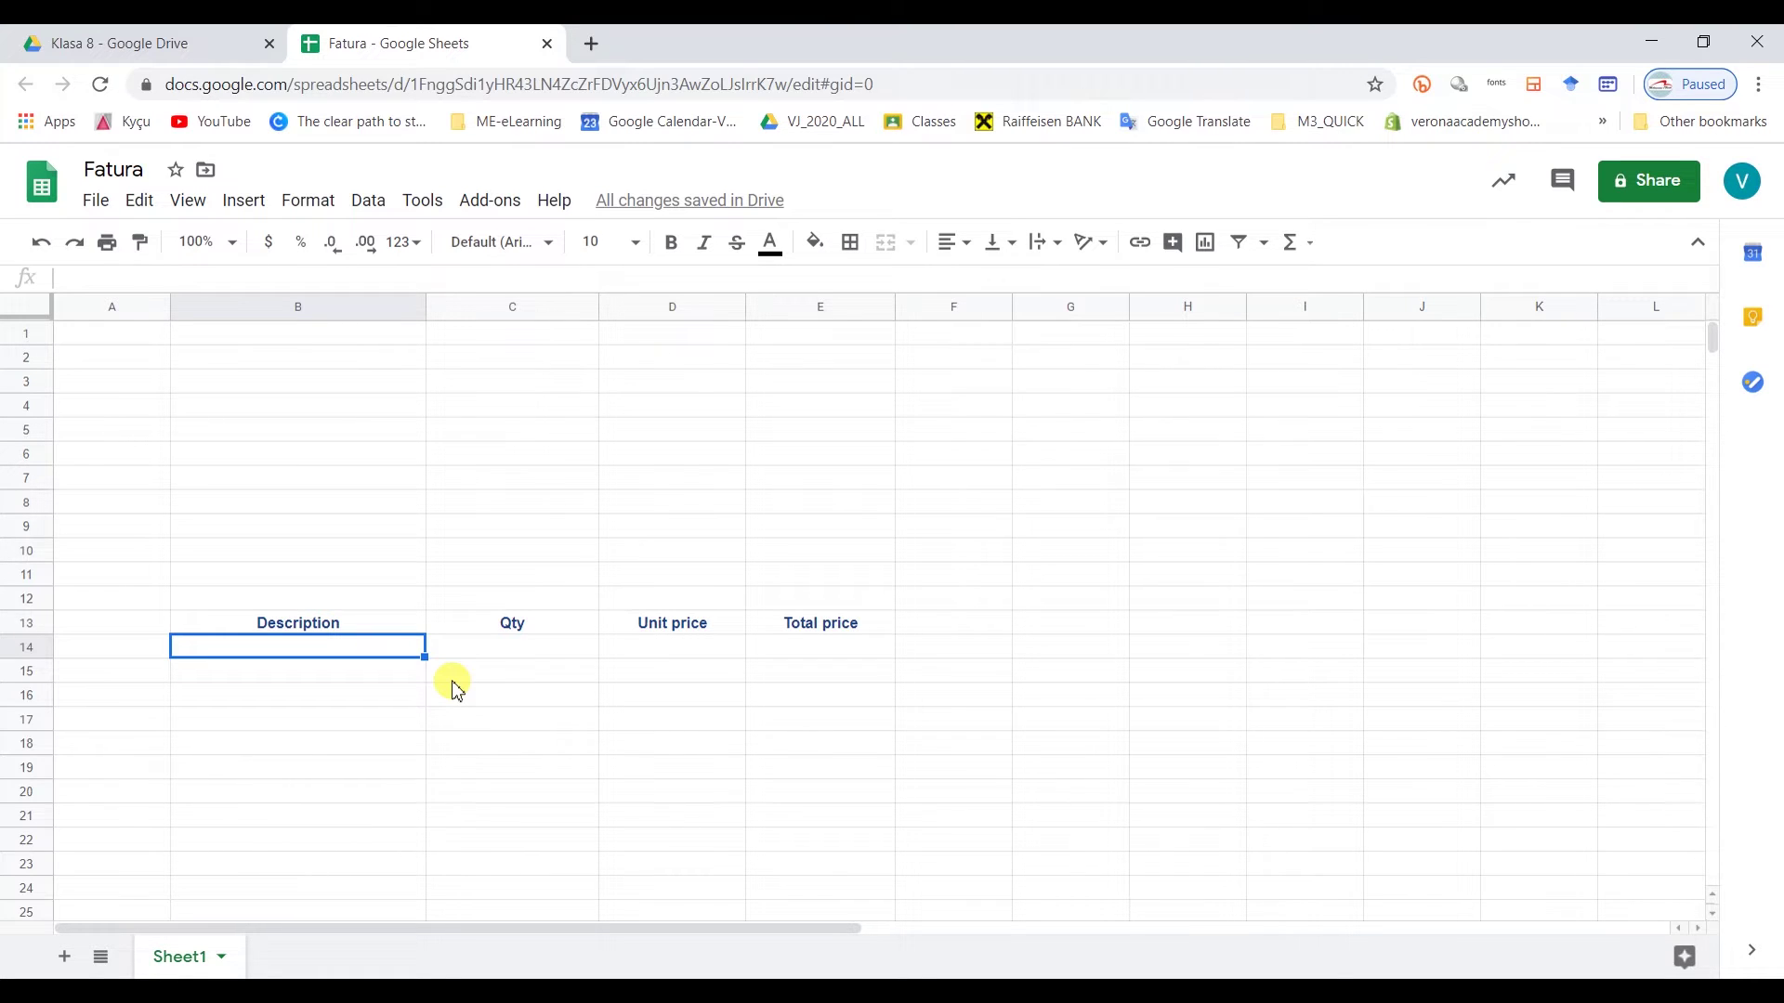
type("Ite")
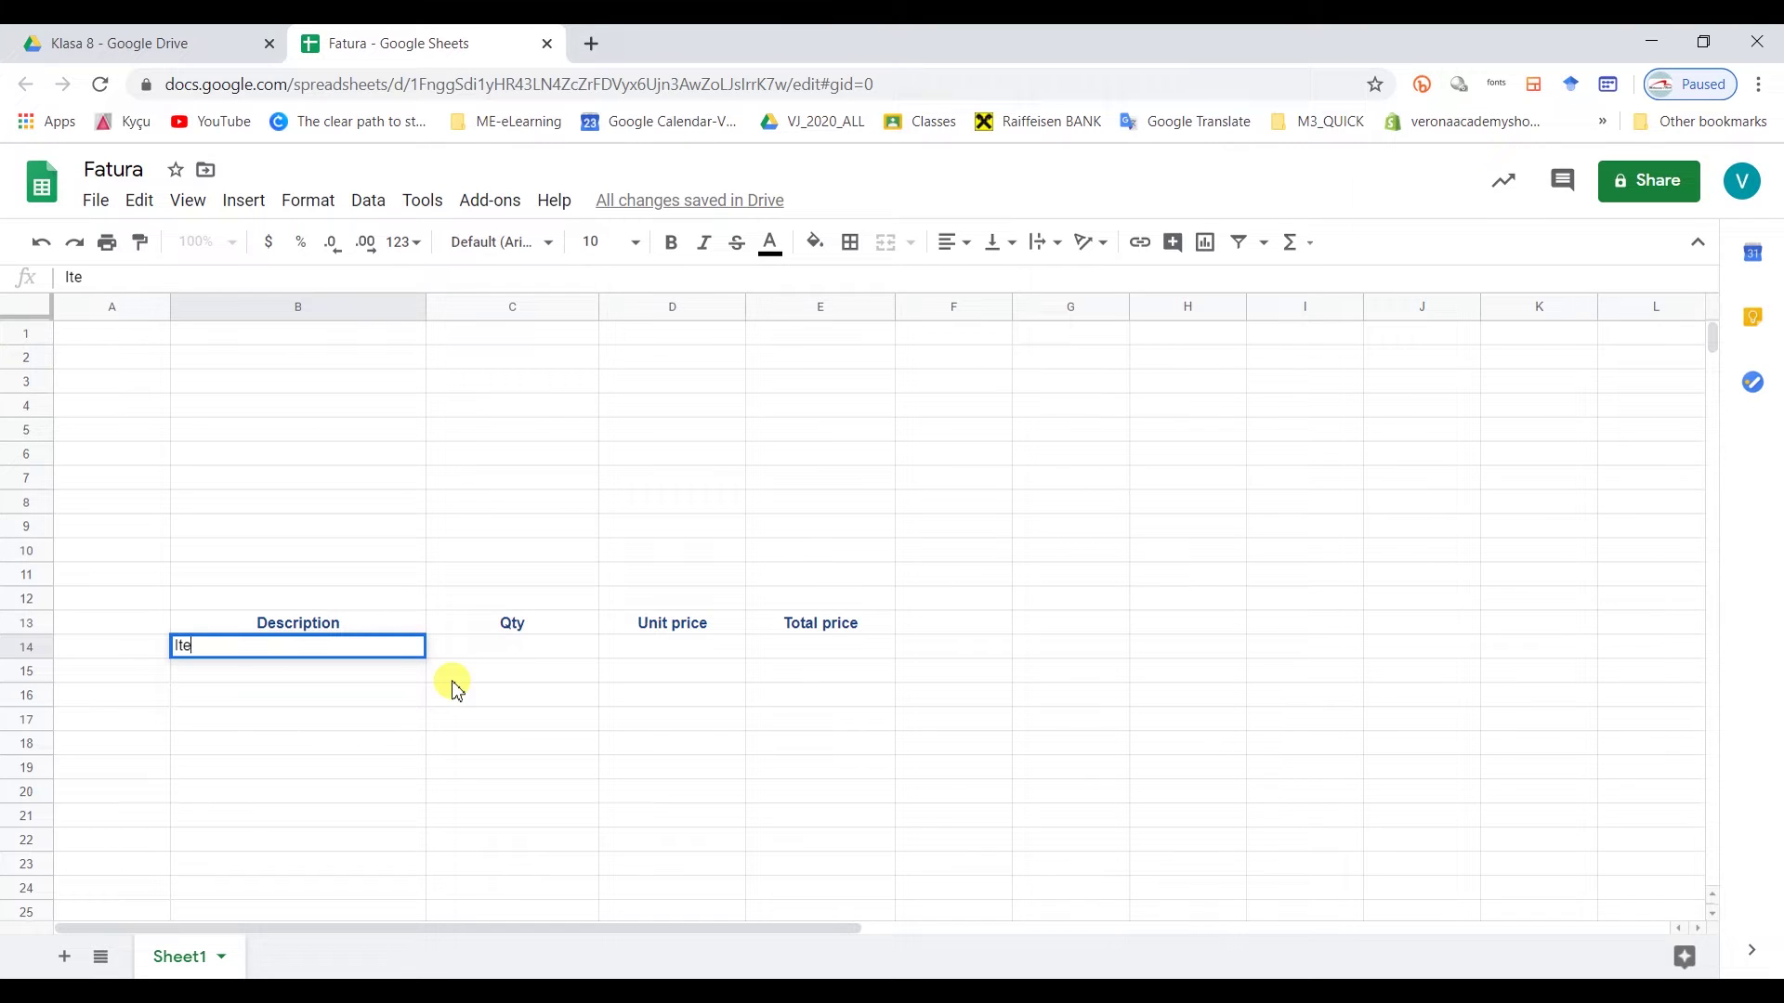
type("m #1")
key("Return")
type("Item @")
key("BackSpace")
type("#")
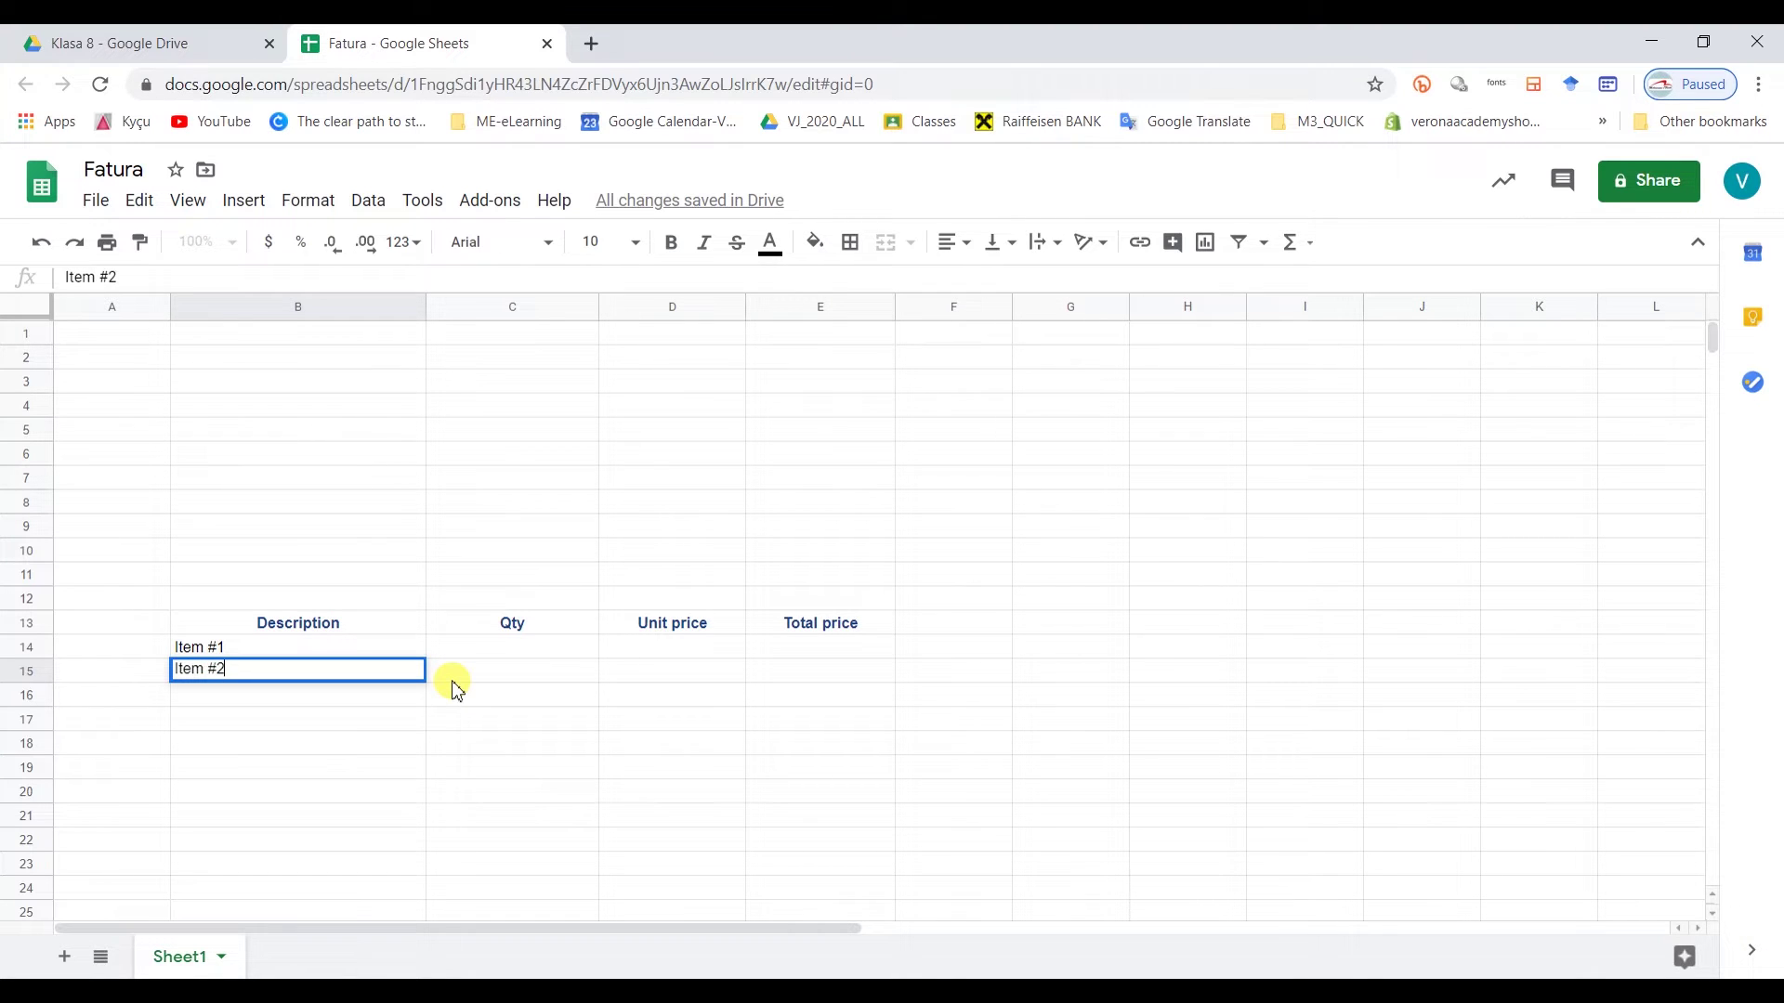
key("Return")
- Extend the item series from B14:B15 down to B18, ending with Item #5
left_click(401, 669)
left_click(403, 656)
left_click_drag(402, 659, 425, 754)
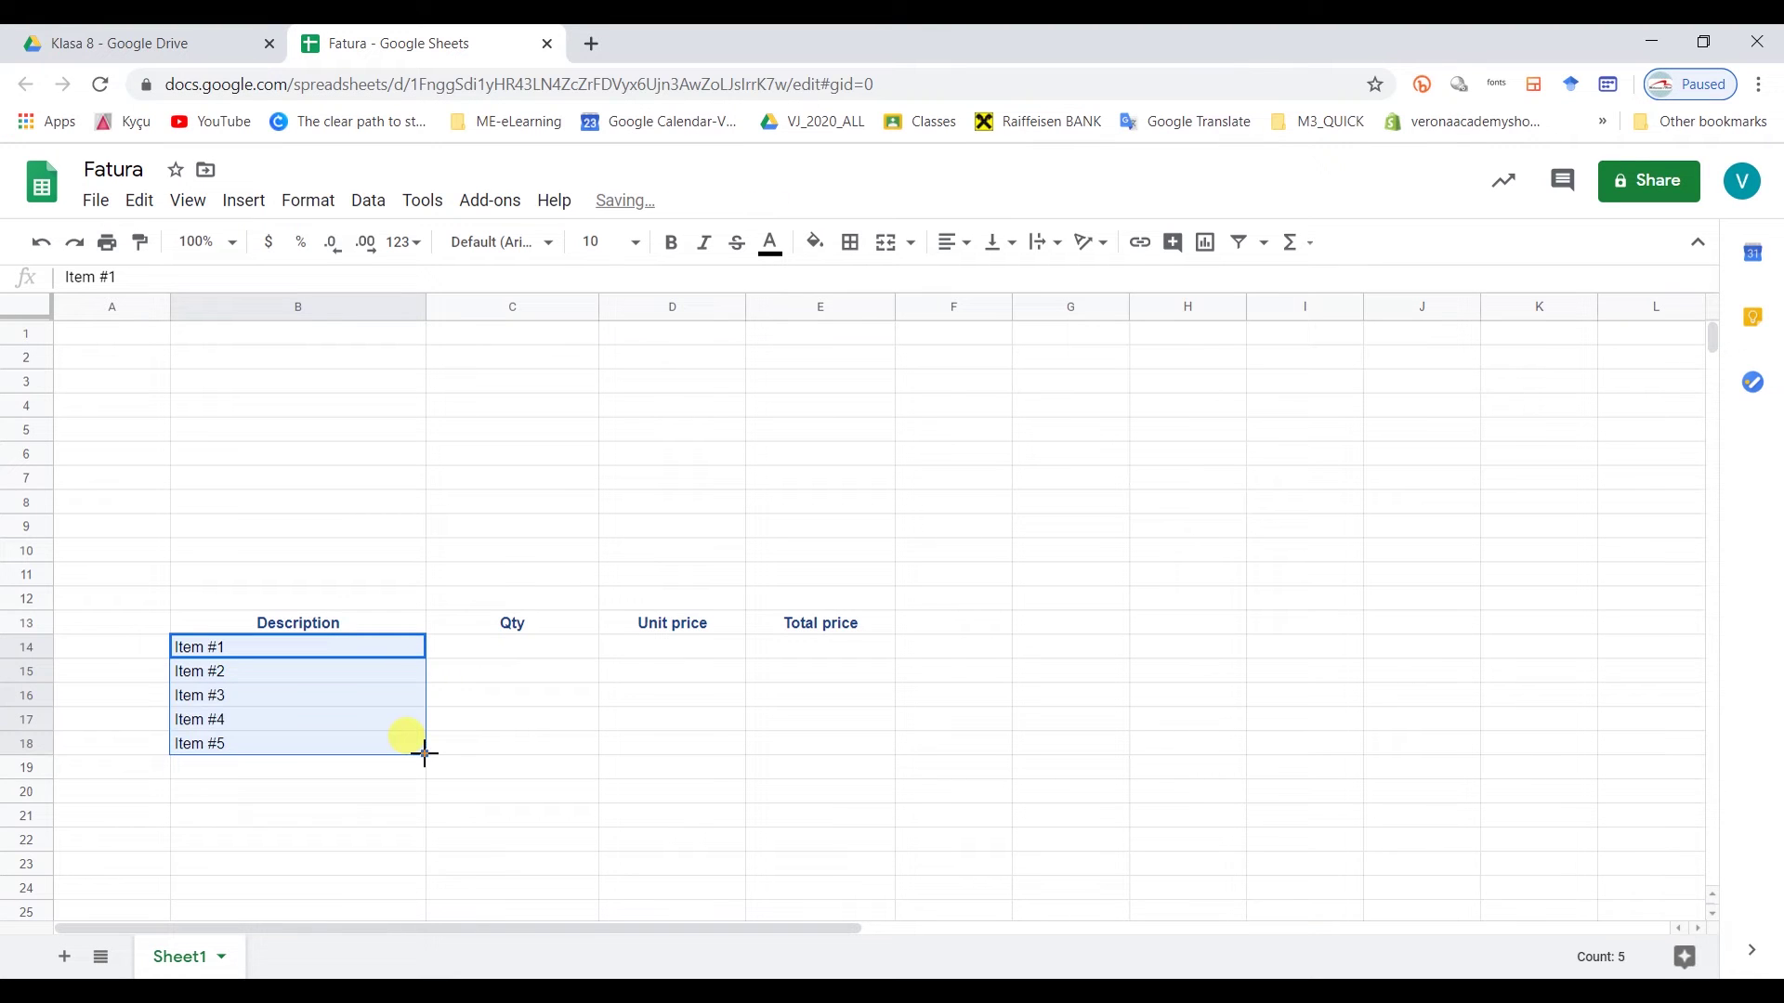
left_click(476, 720)
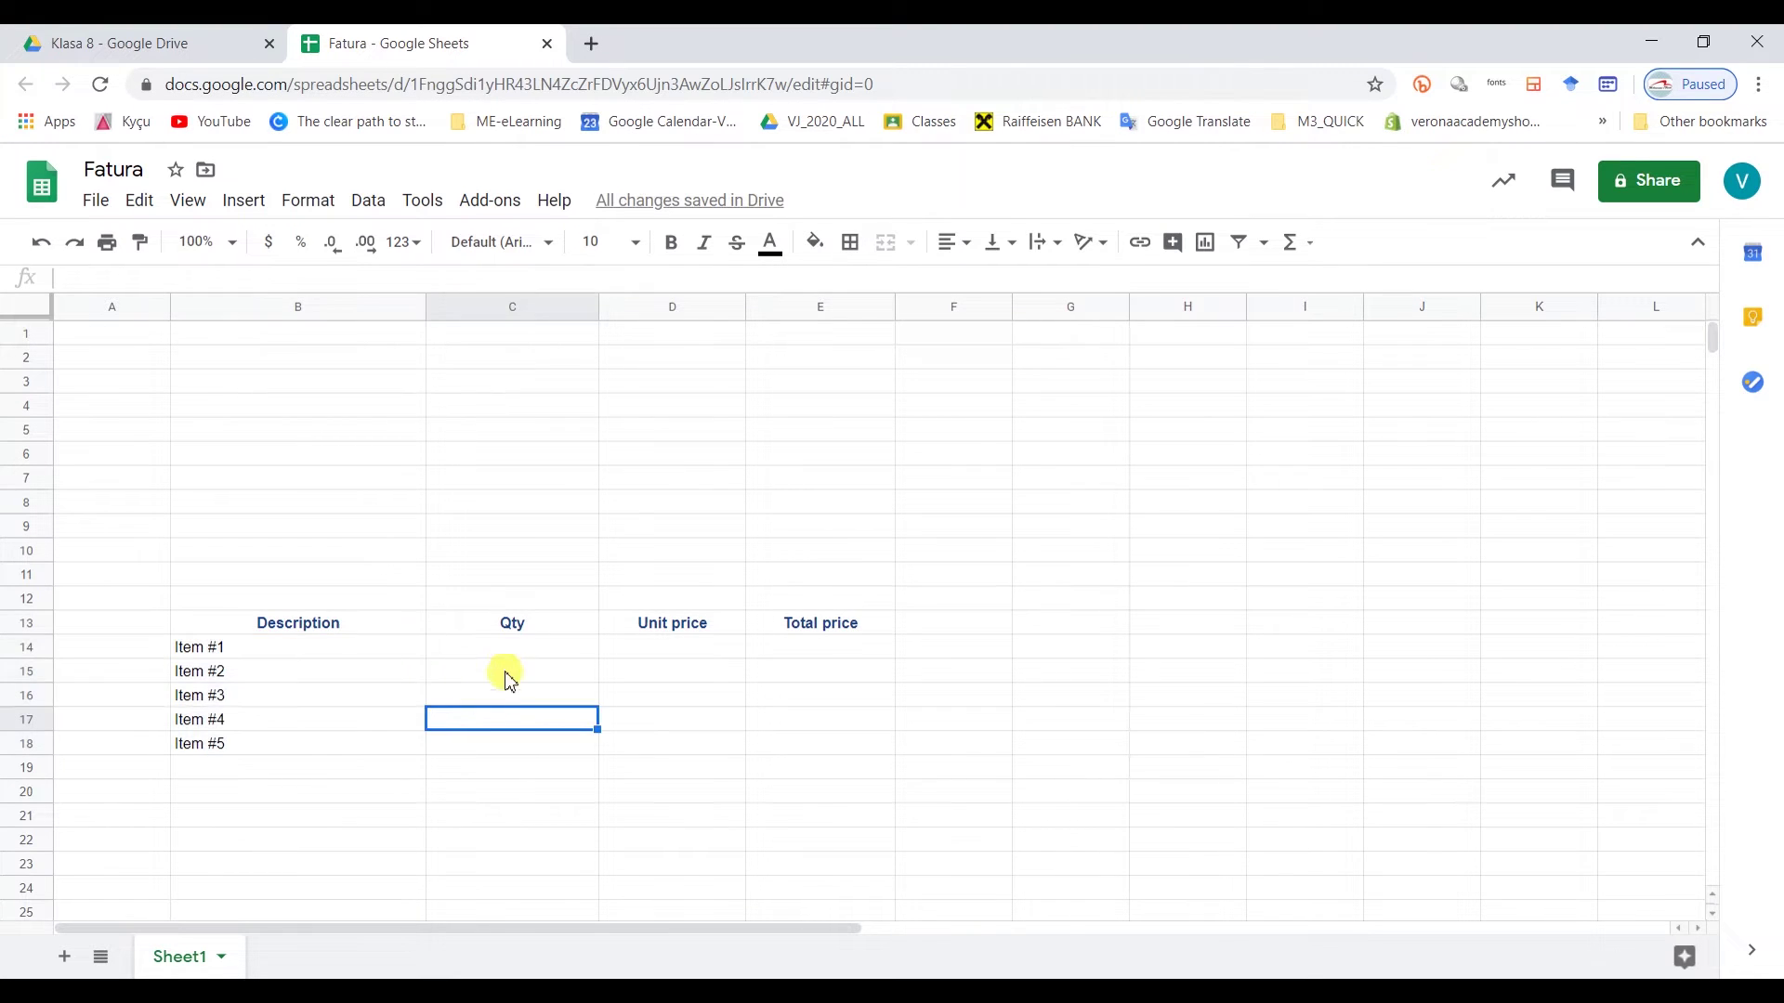
- Enter the quantities 3, 5, 4, 2 and 3 for the five items in C14:C18
left_click(516, 648)
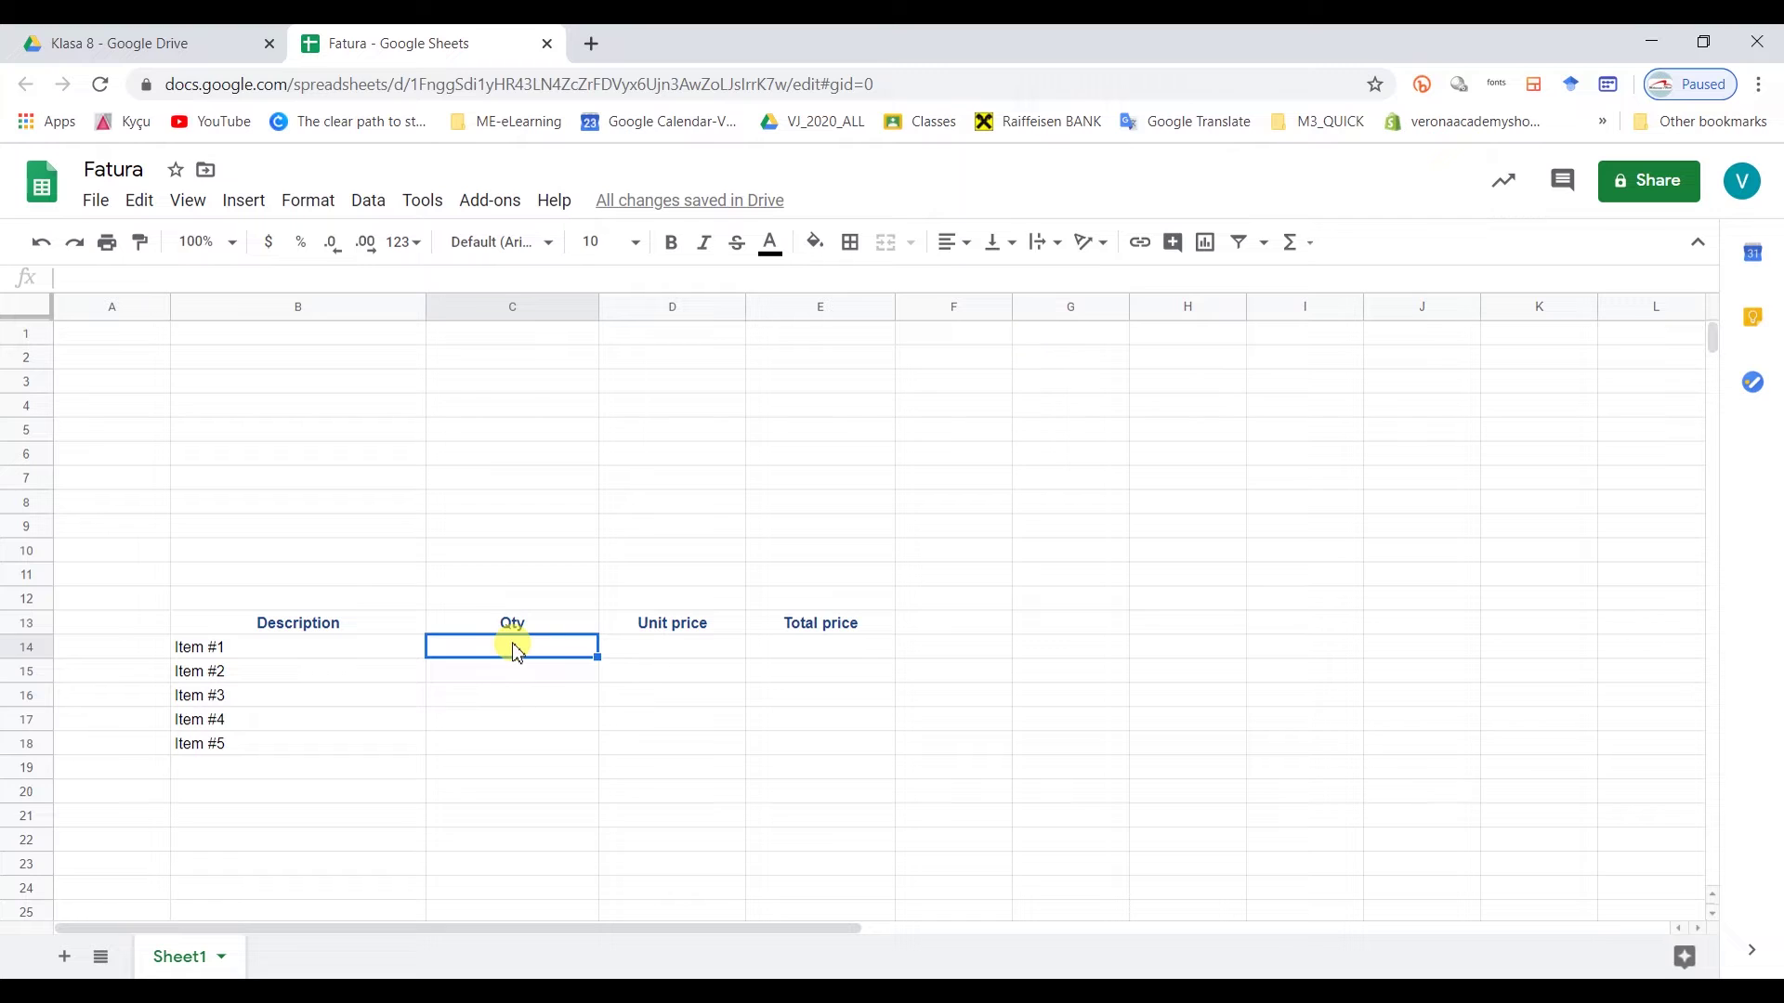
type("3")
key("Return")
type("5")
key("Return")
type("4")
key("Return")
type("2")
key("Return")
type("3")
key("Return")
- Enter the unit prices 10, 25, 32, 12 and 8 for the five items in D14:D18
key("Right")
key("Up")
key("Up")
key("Up")
key("Up")
key("Up")
type("10")
key("Return")
type("25")
key("Return")
type("32")
key("Return")
type("12")
key("Return")
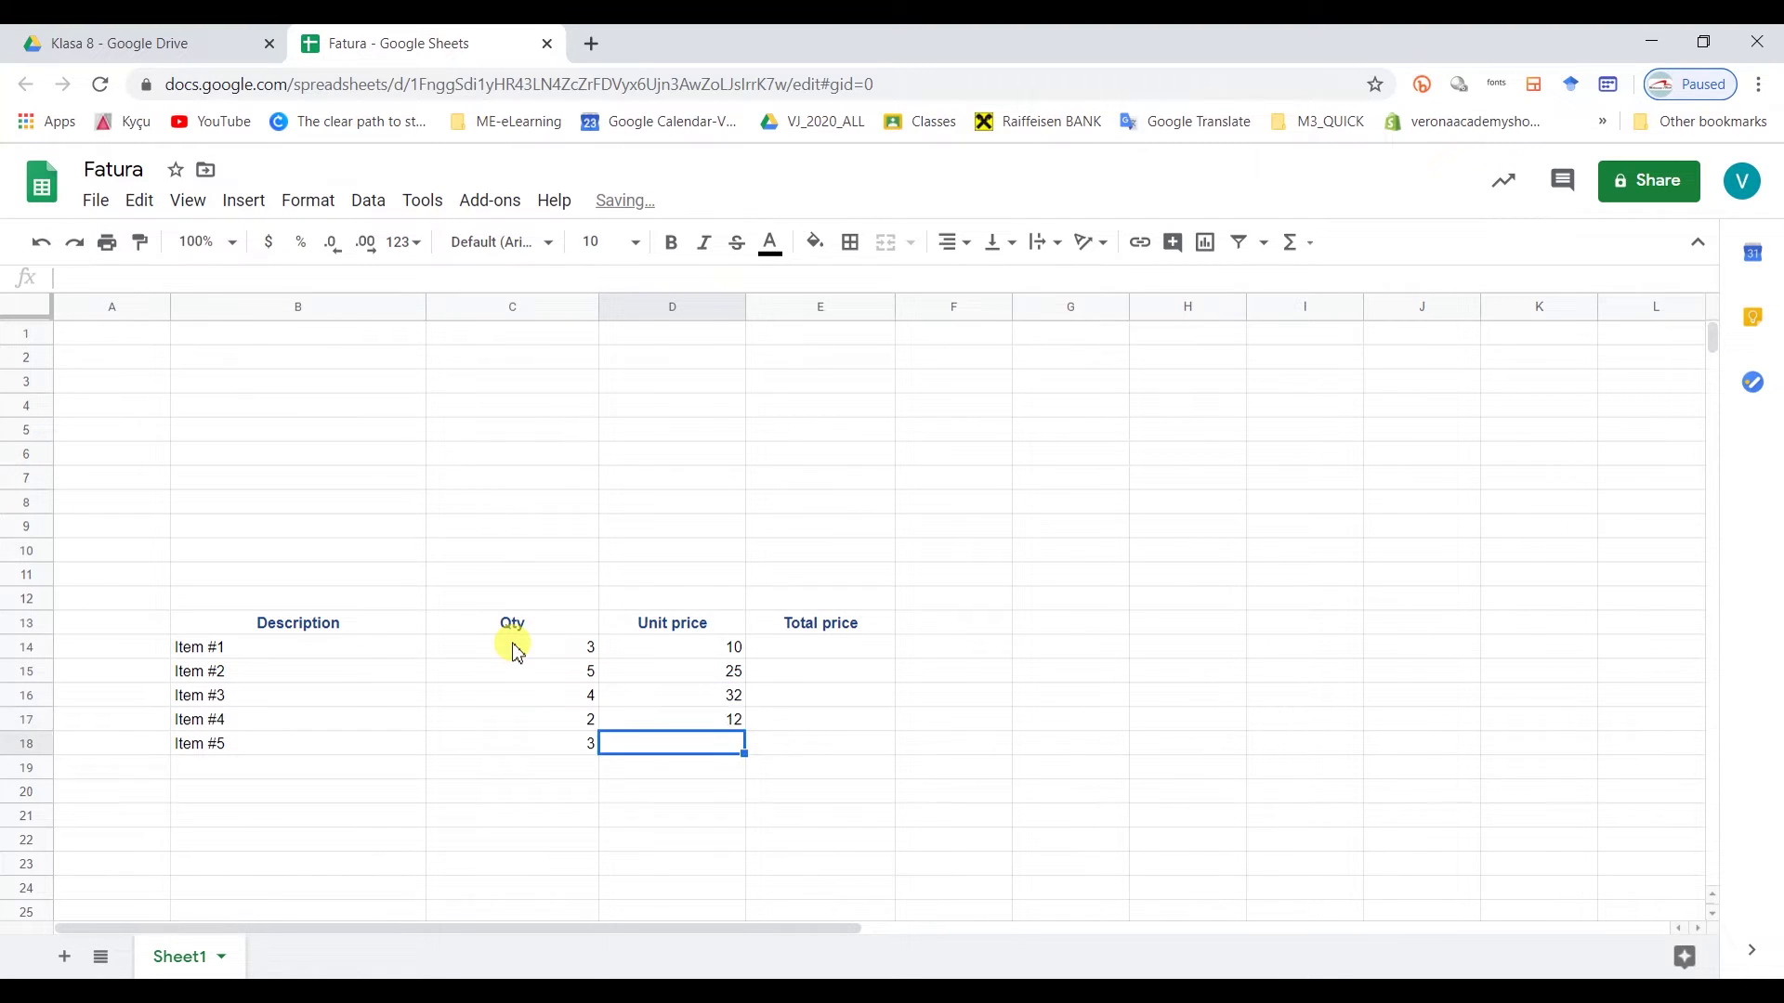
type("8")
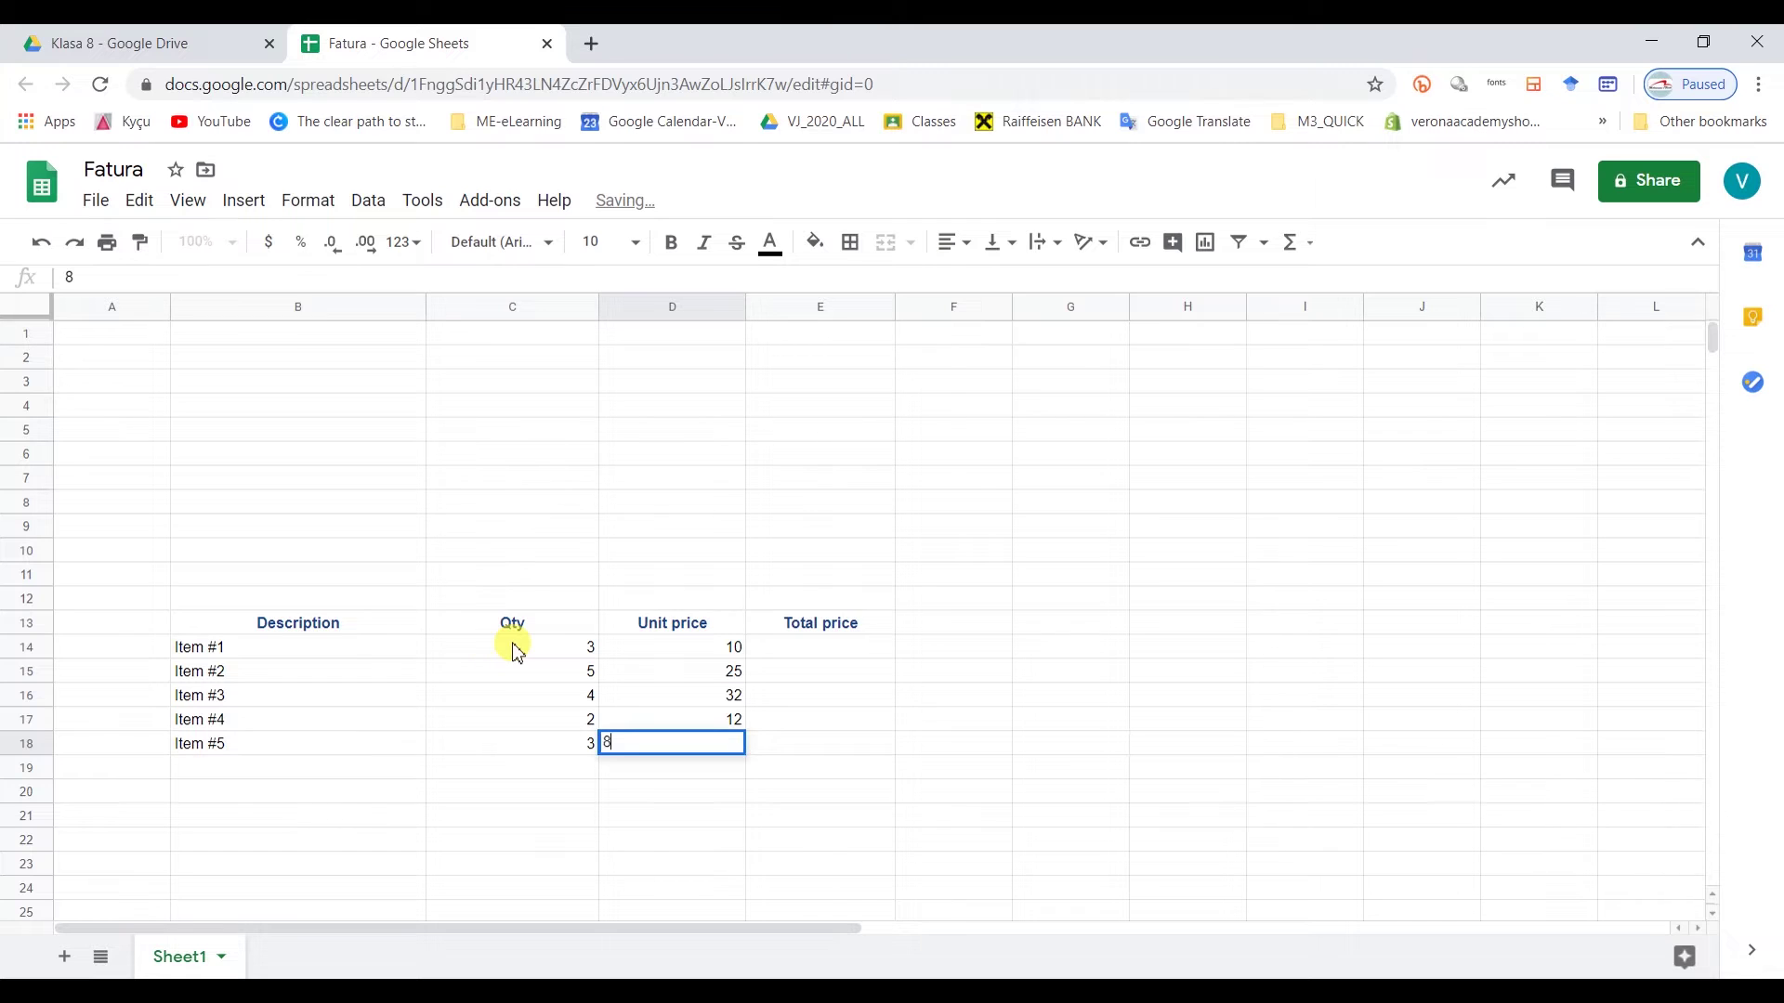
left_click(638, 818)
- Format the unit prices in D14:D18 as dollar currency
left_click_drag(687, 650, 693, 744)
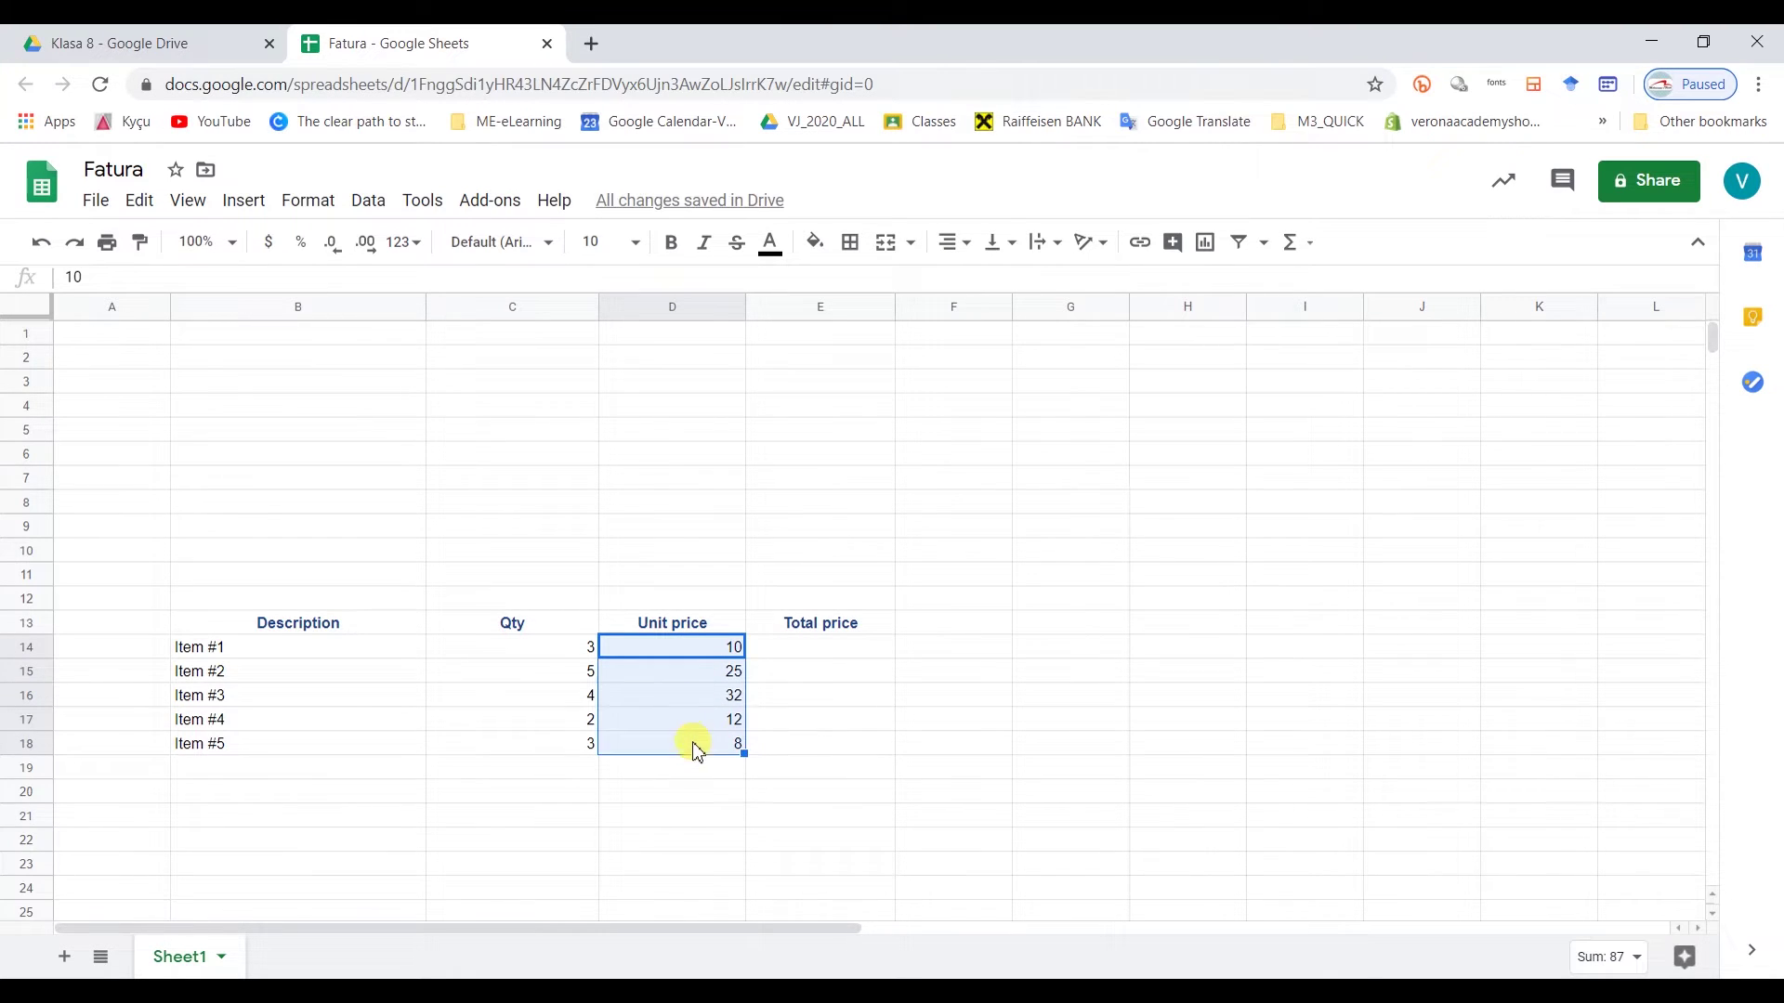
left_click(276, 253)
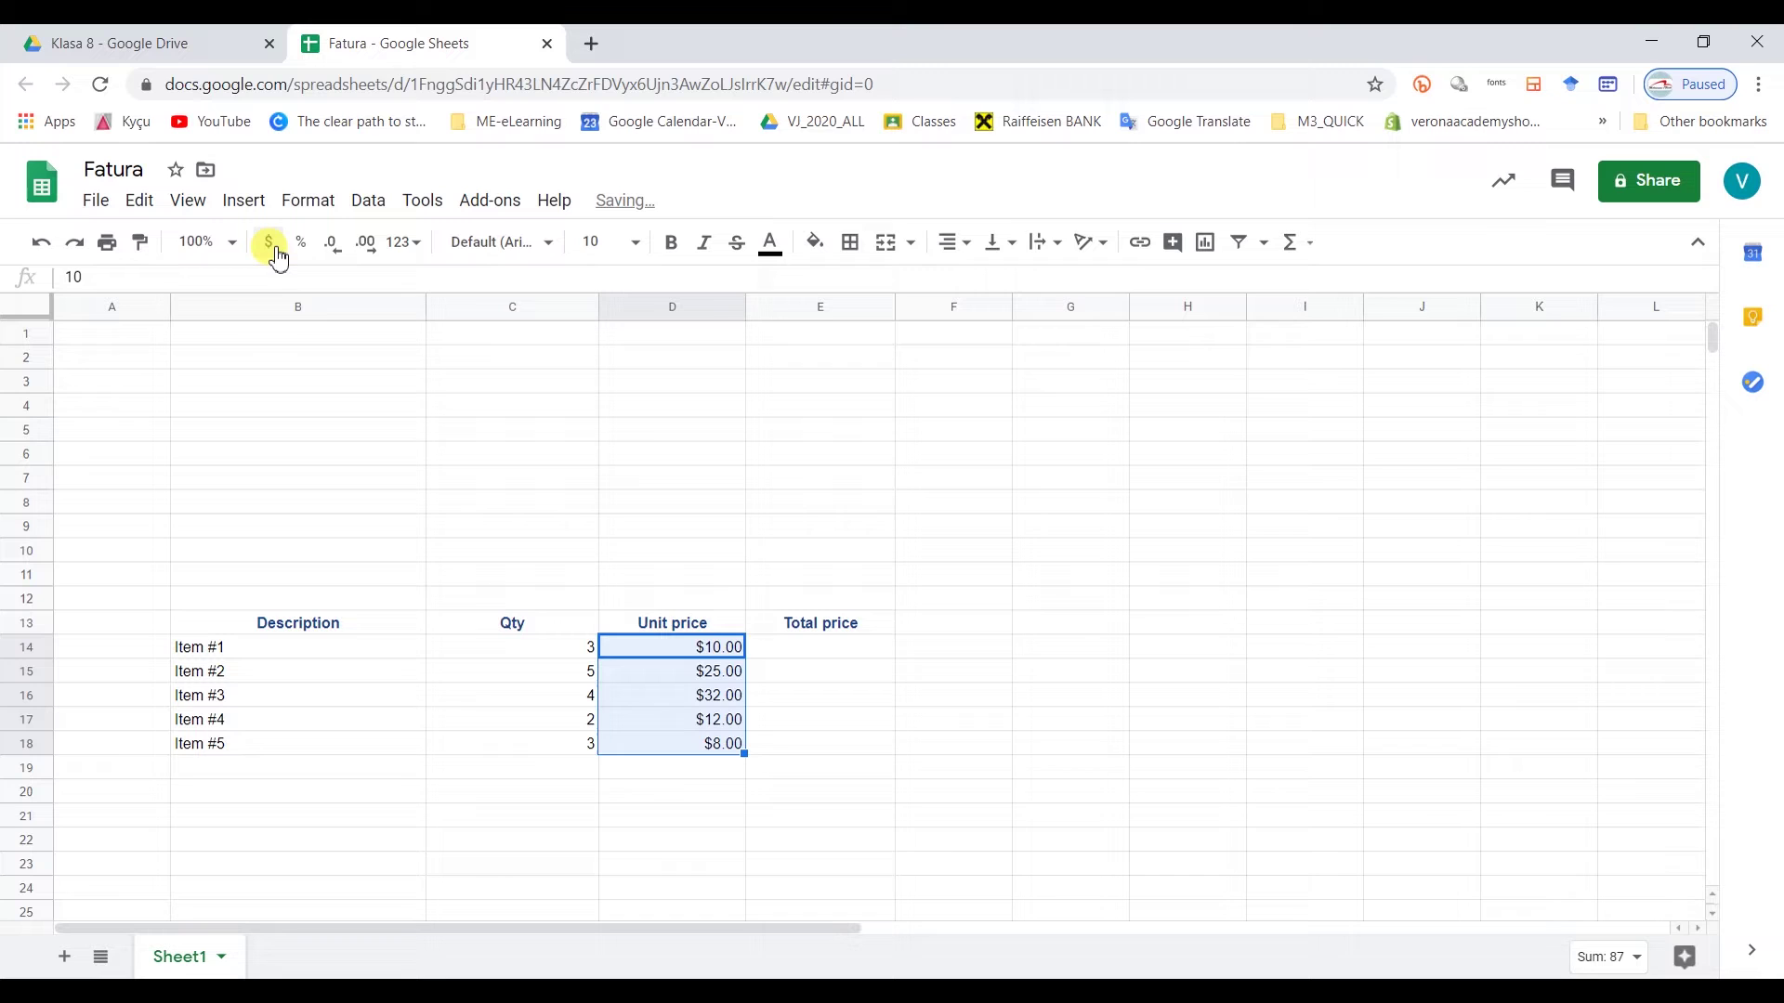
- Calculate the total price of Item #1 in E14 with the formula =C14*D14
left_click(792, 658)
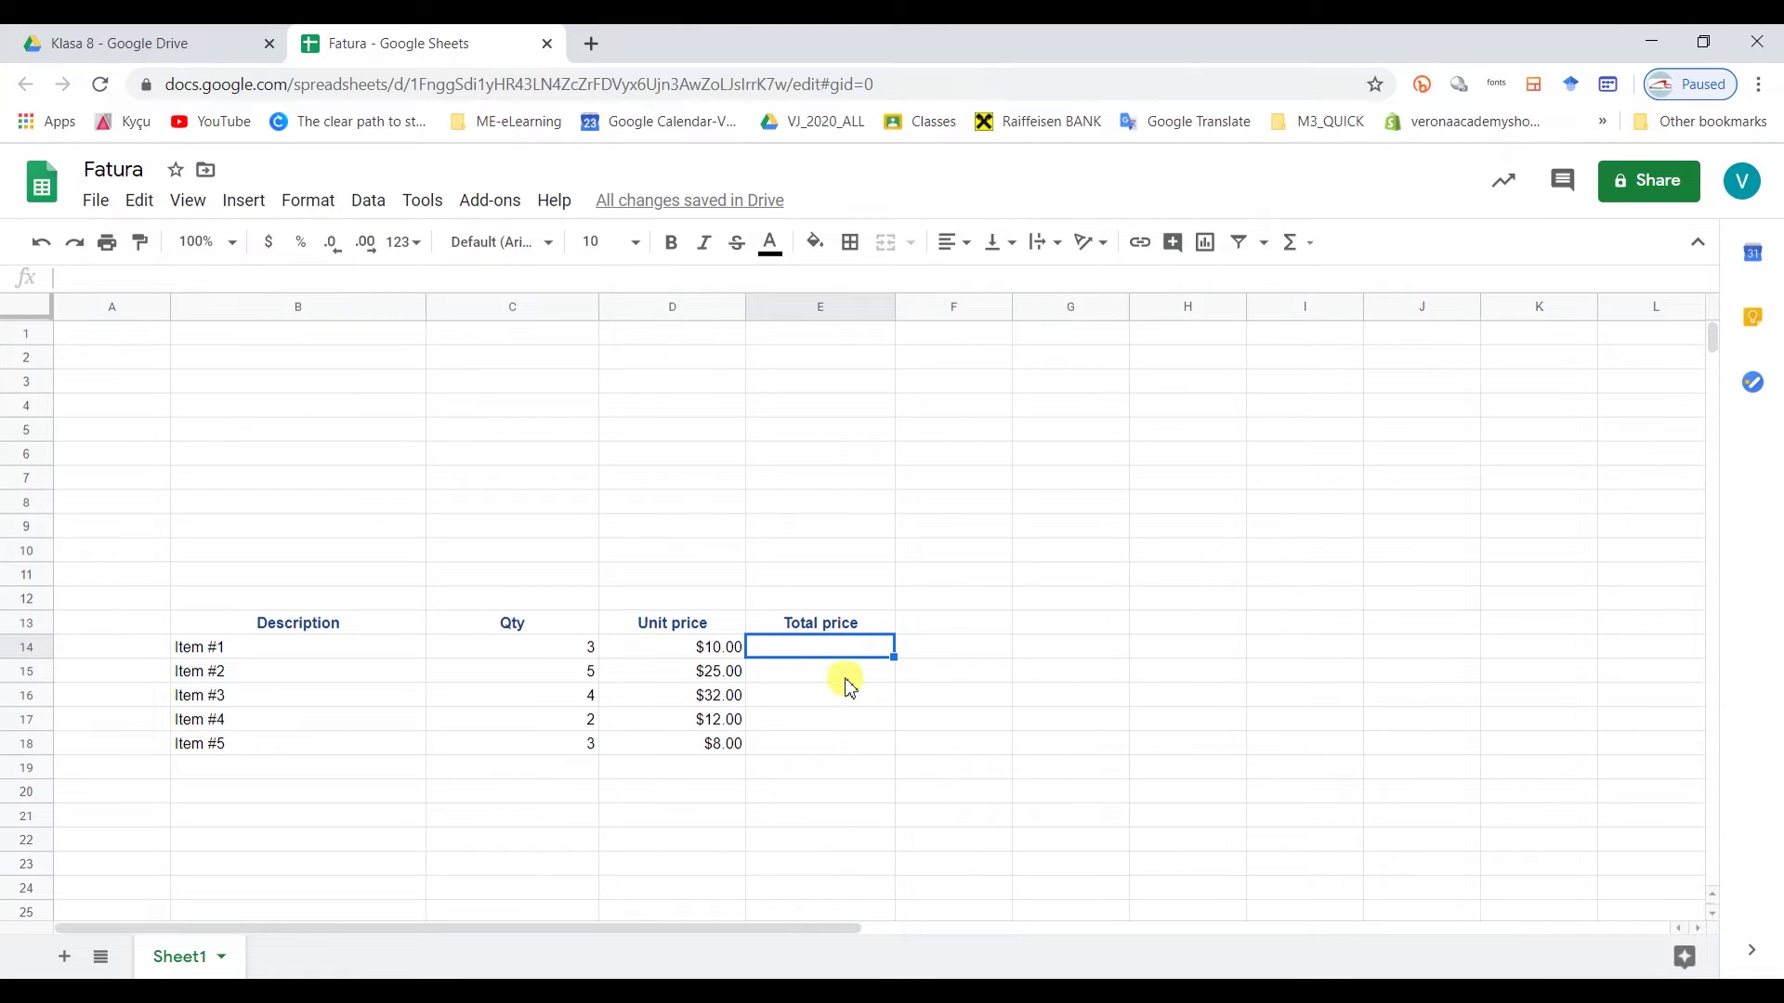
type("=")
left_click(576, 658)
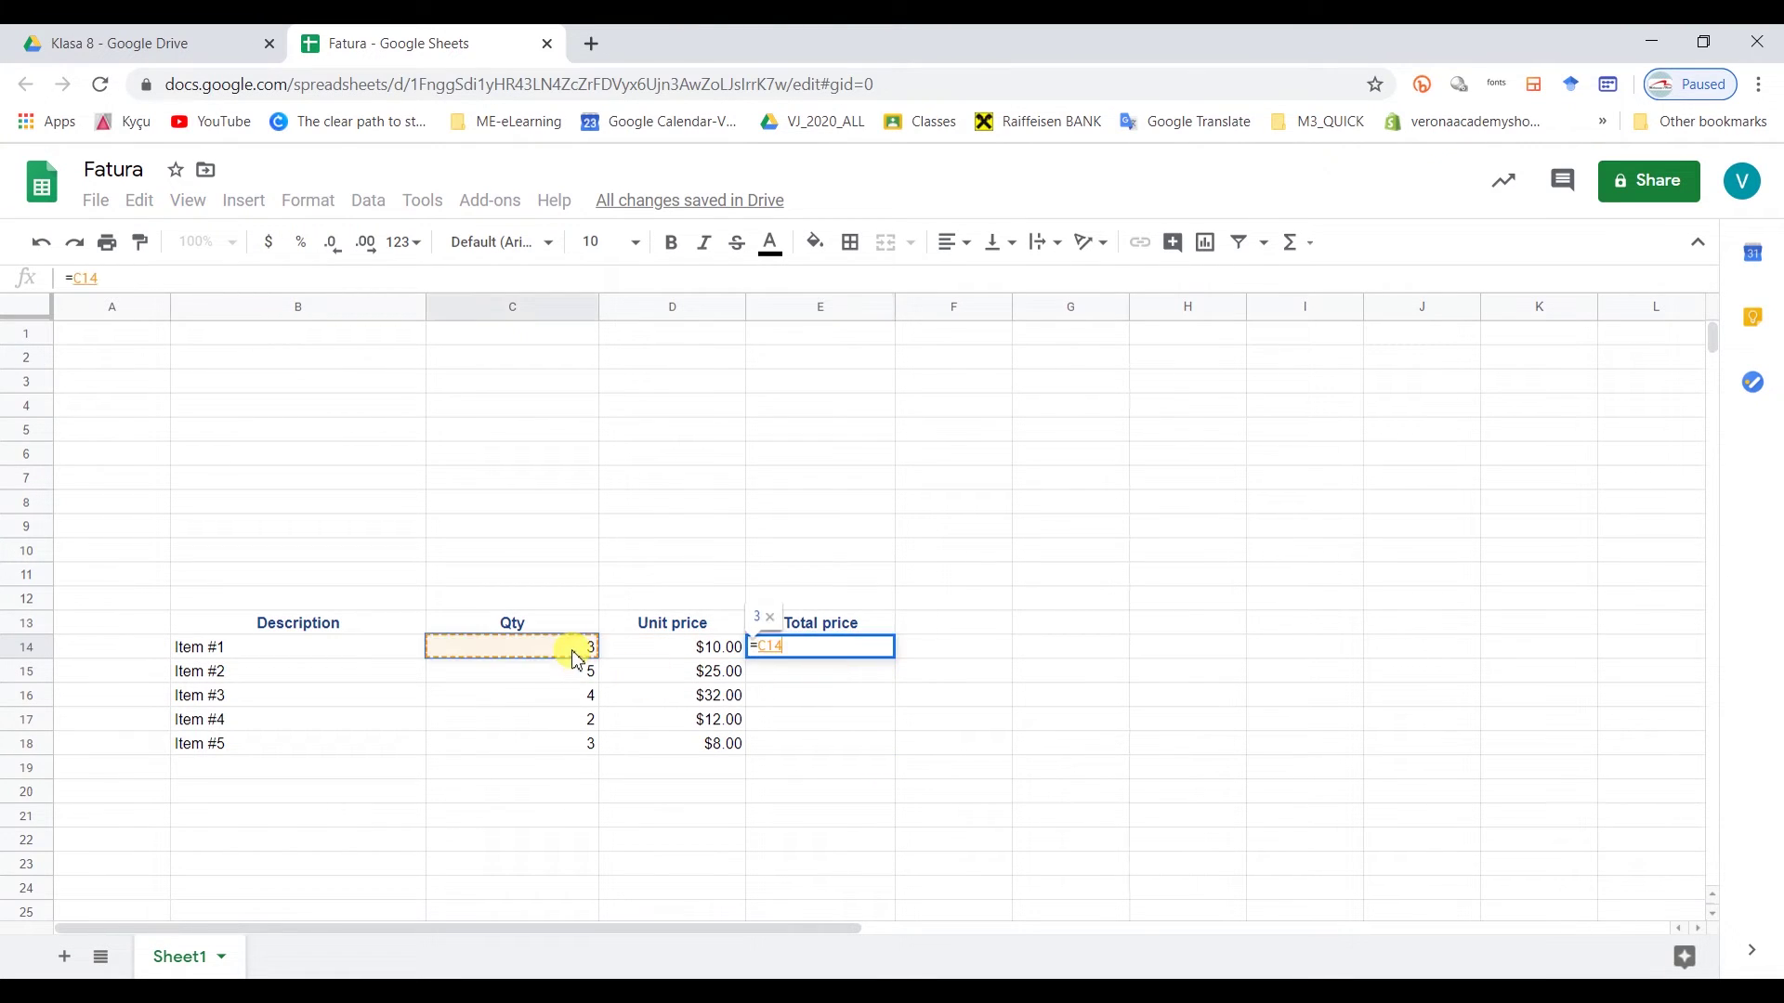
type("*")
left_click(711, 647)
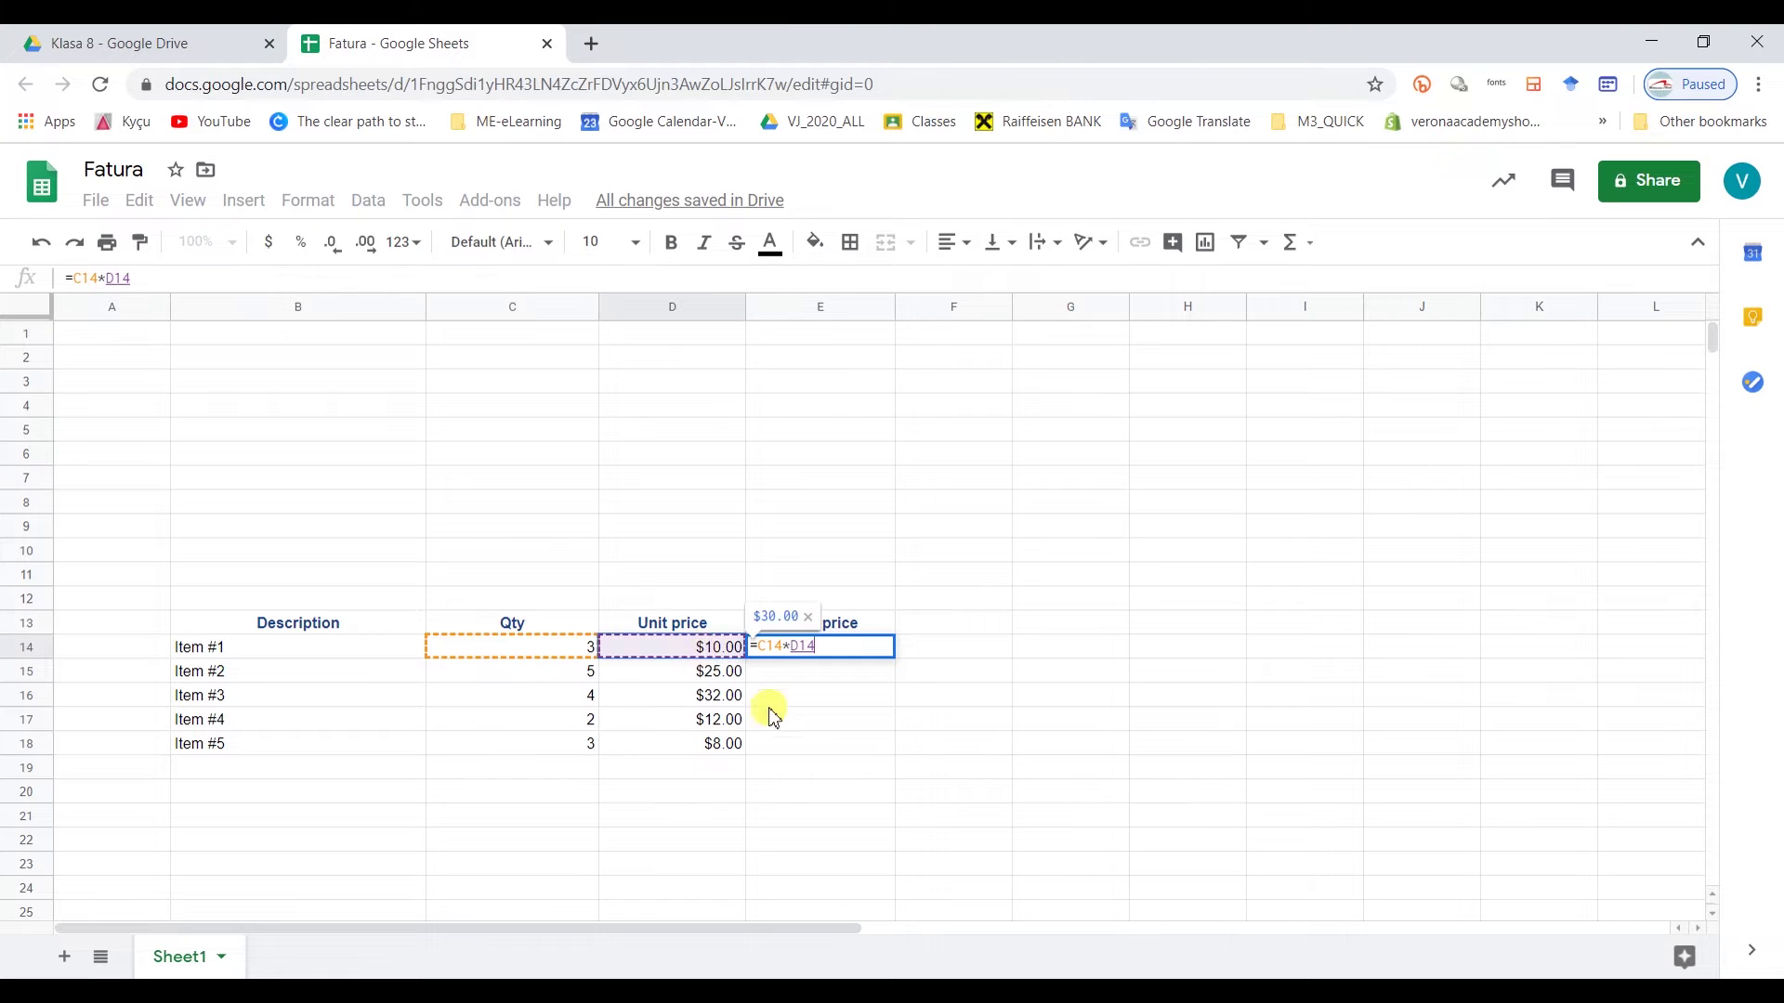
key("Return")
- Copy the total price formula from E14 down to E18 for the remaining items
left_click(845, 647)
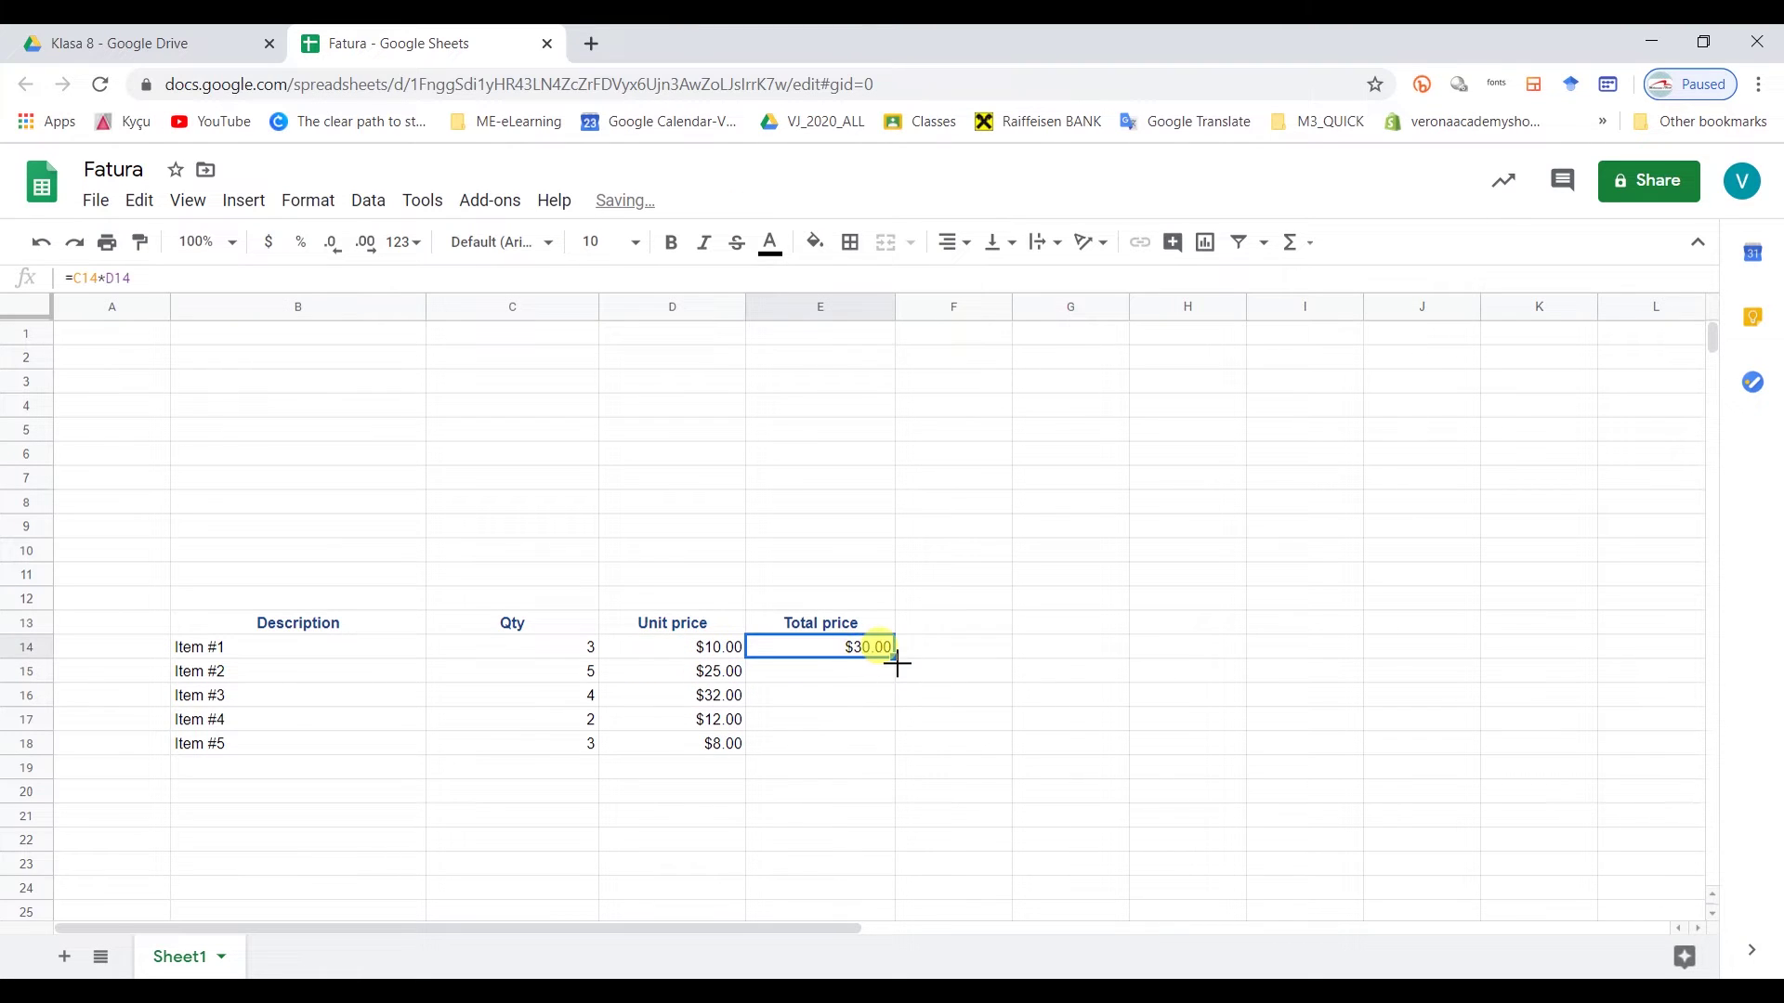
left_click_drag(897, 662, 895, 748)
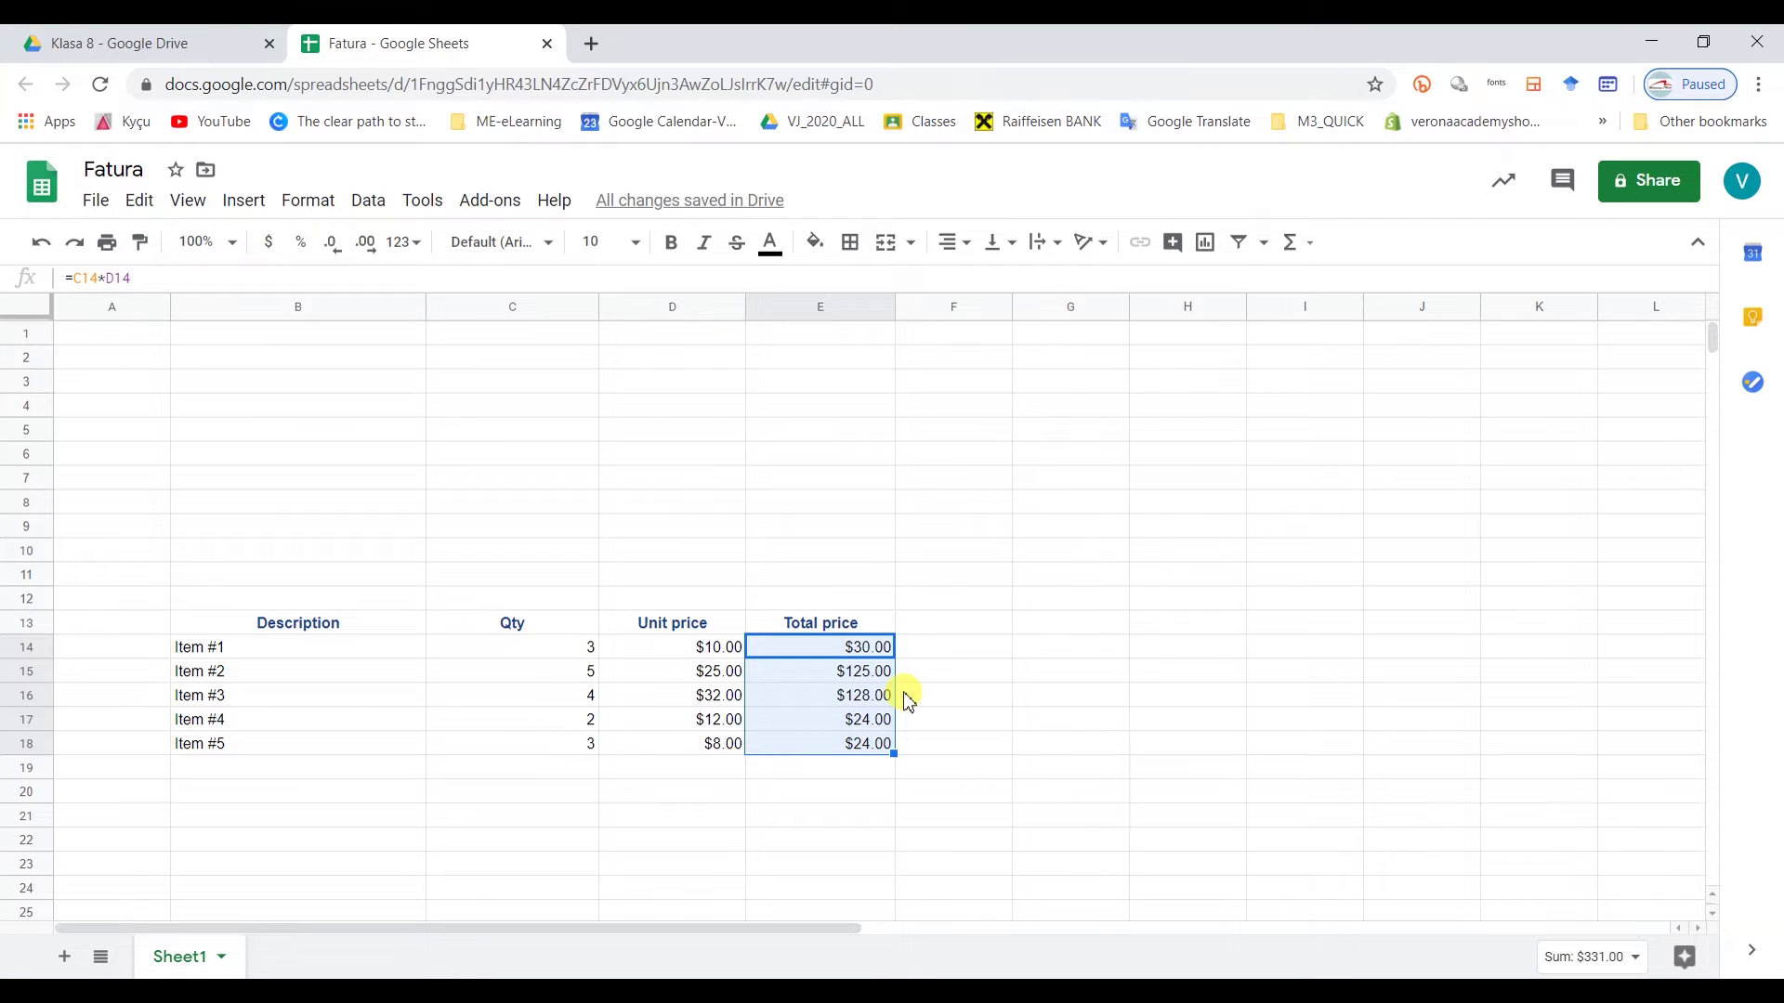
left_click(975, 721)
- Enter the label Notes: in B20 and the label Subtotal in D20, below the item table
left_click(245, 802)
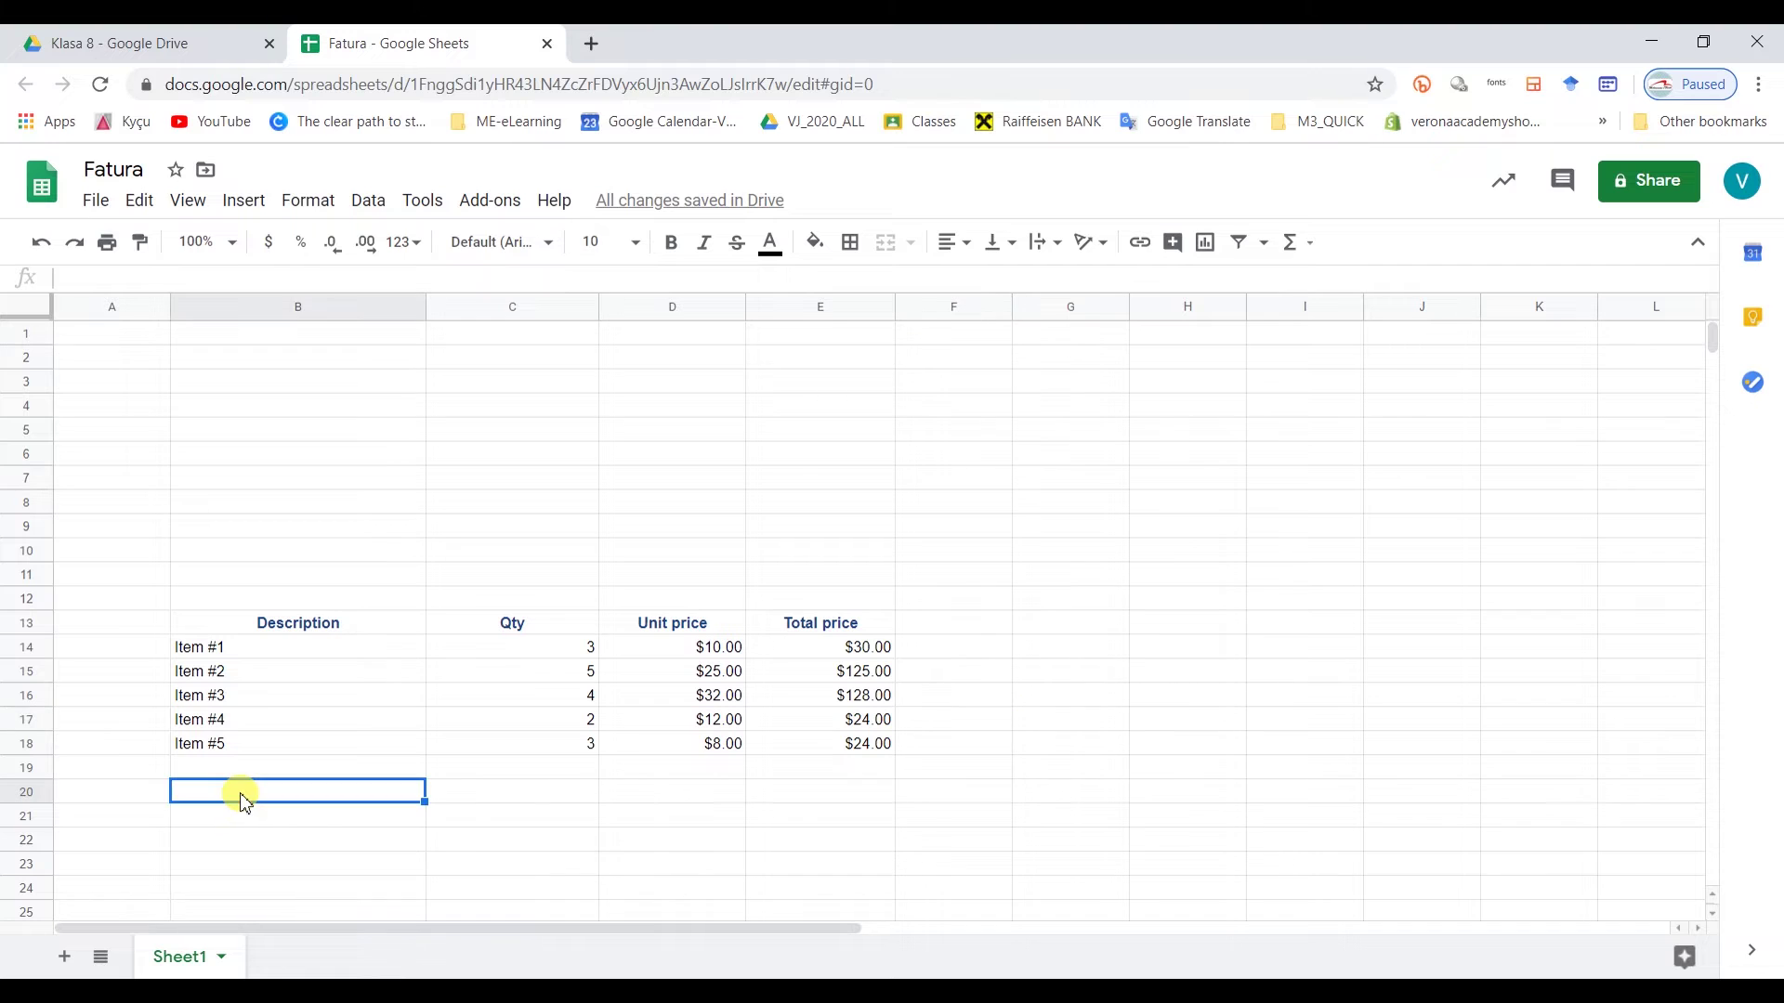
type("Notes")
key("BackSpace")
type("es")
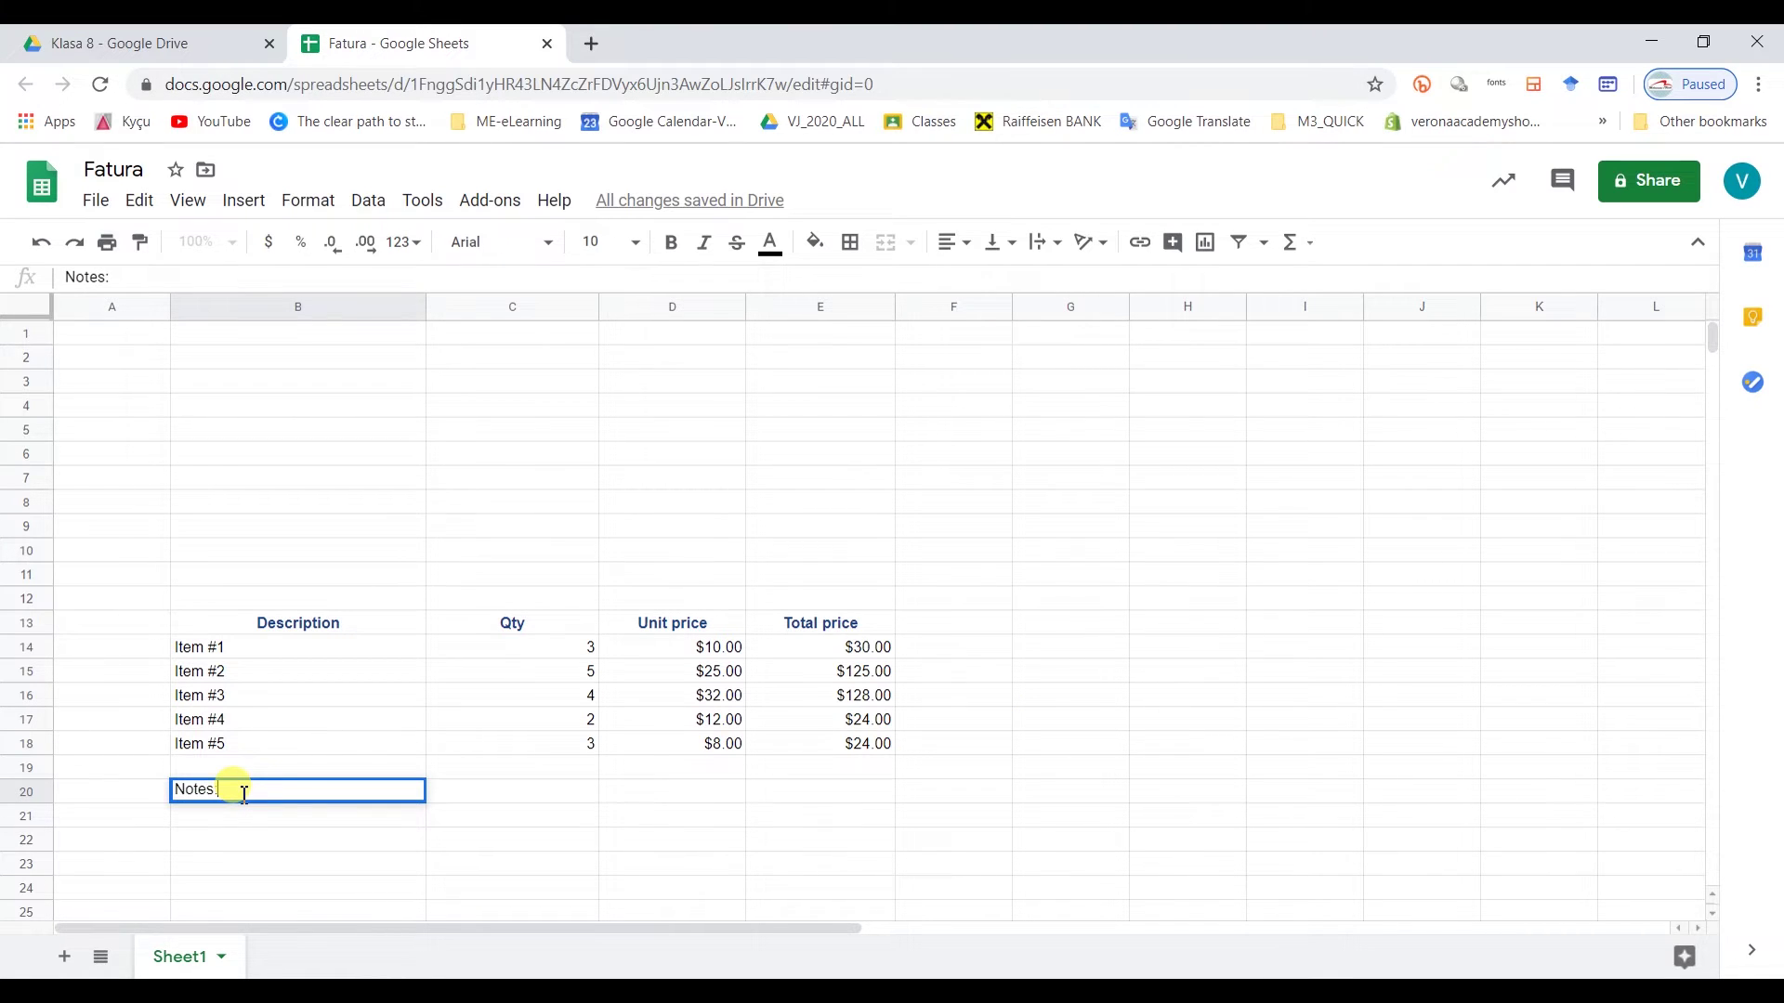
left_click(705, 795)
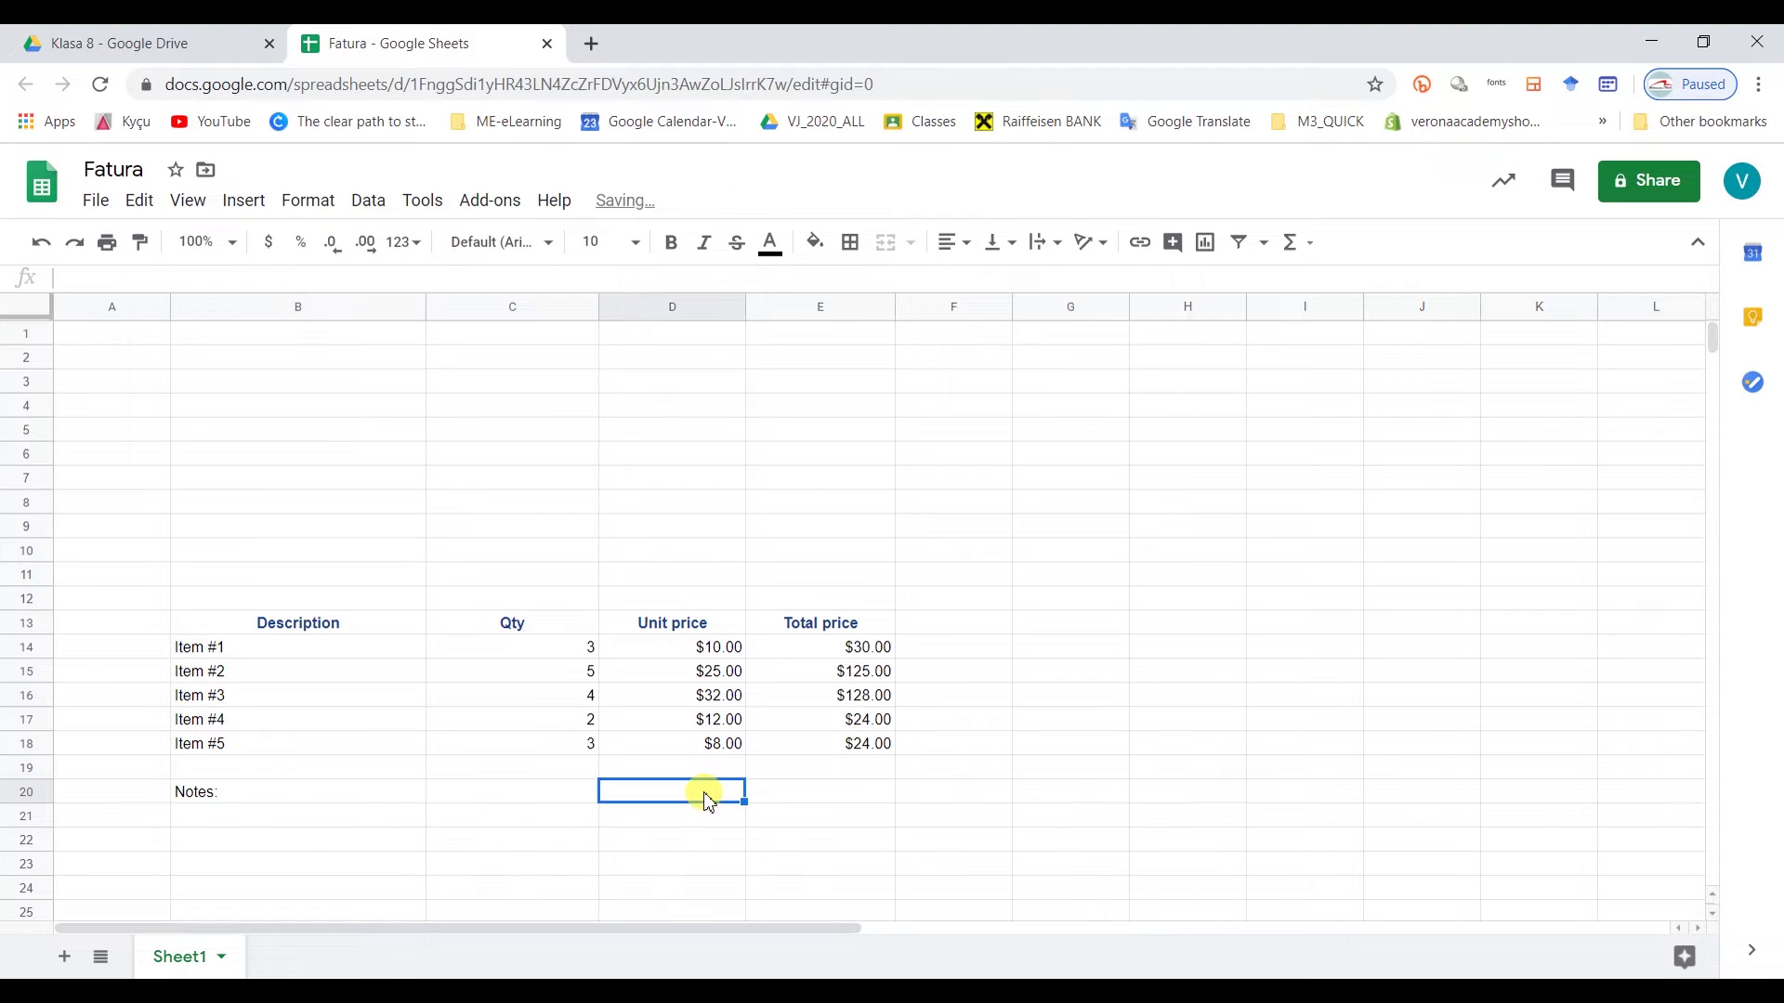
type("Su")
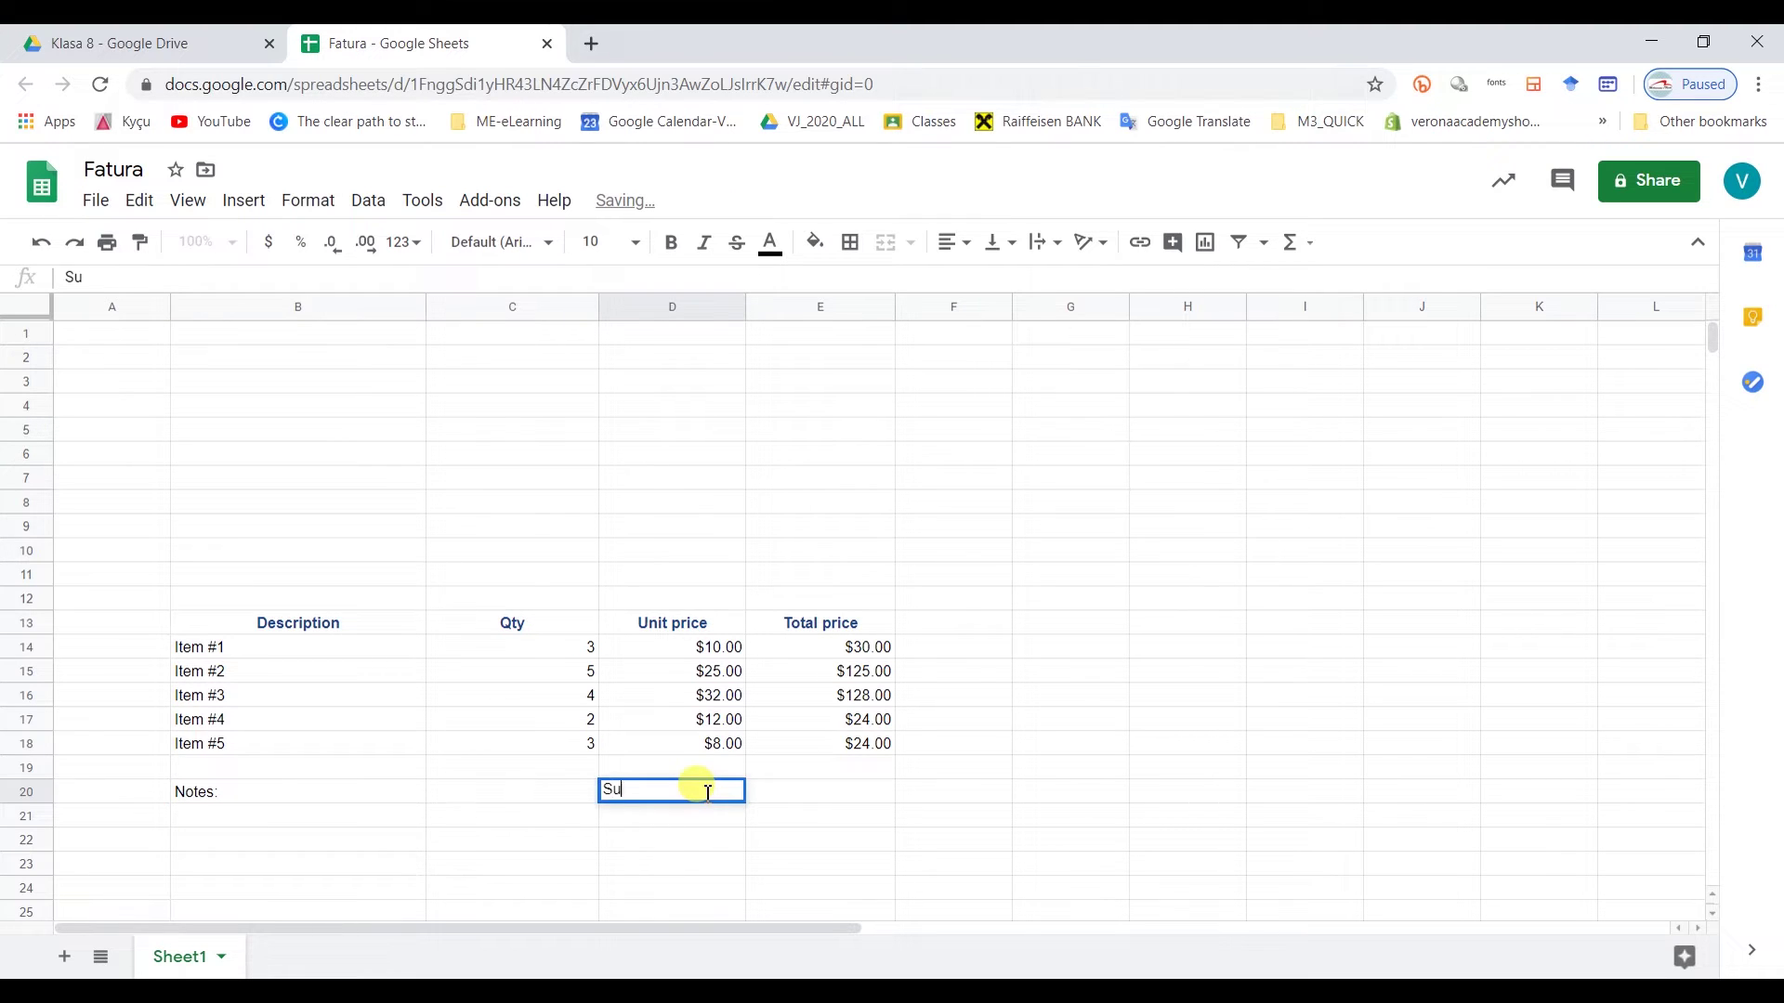
type("btotal")
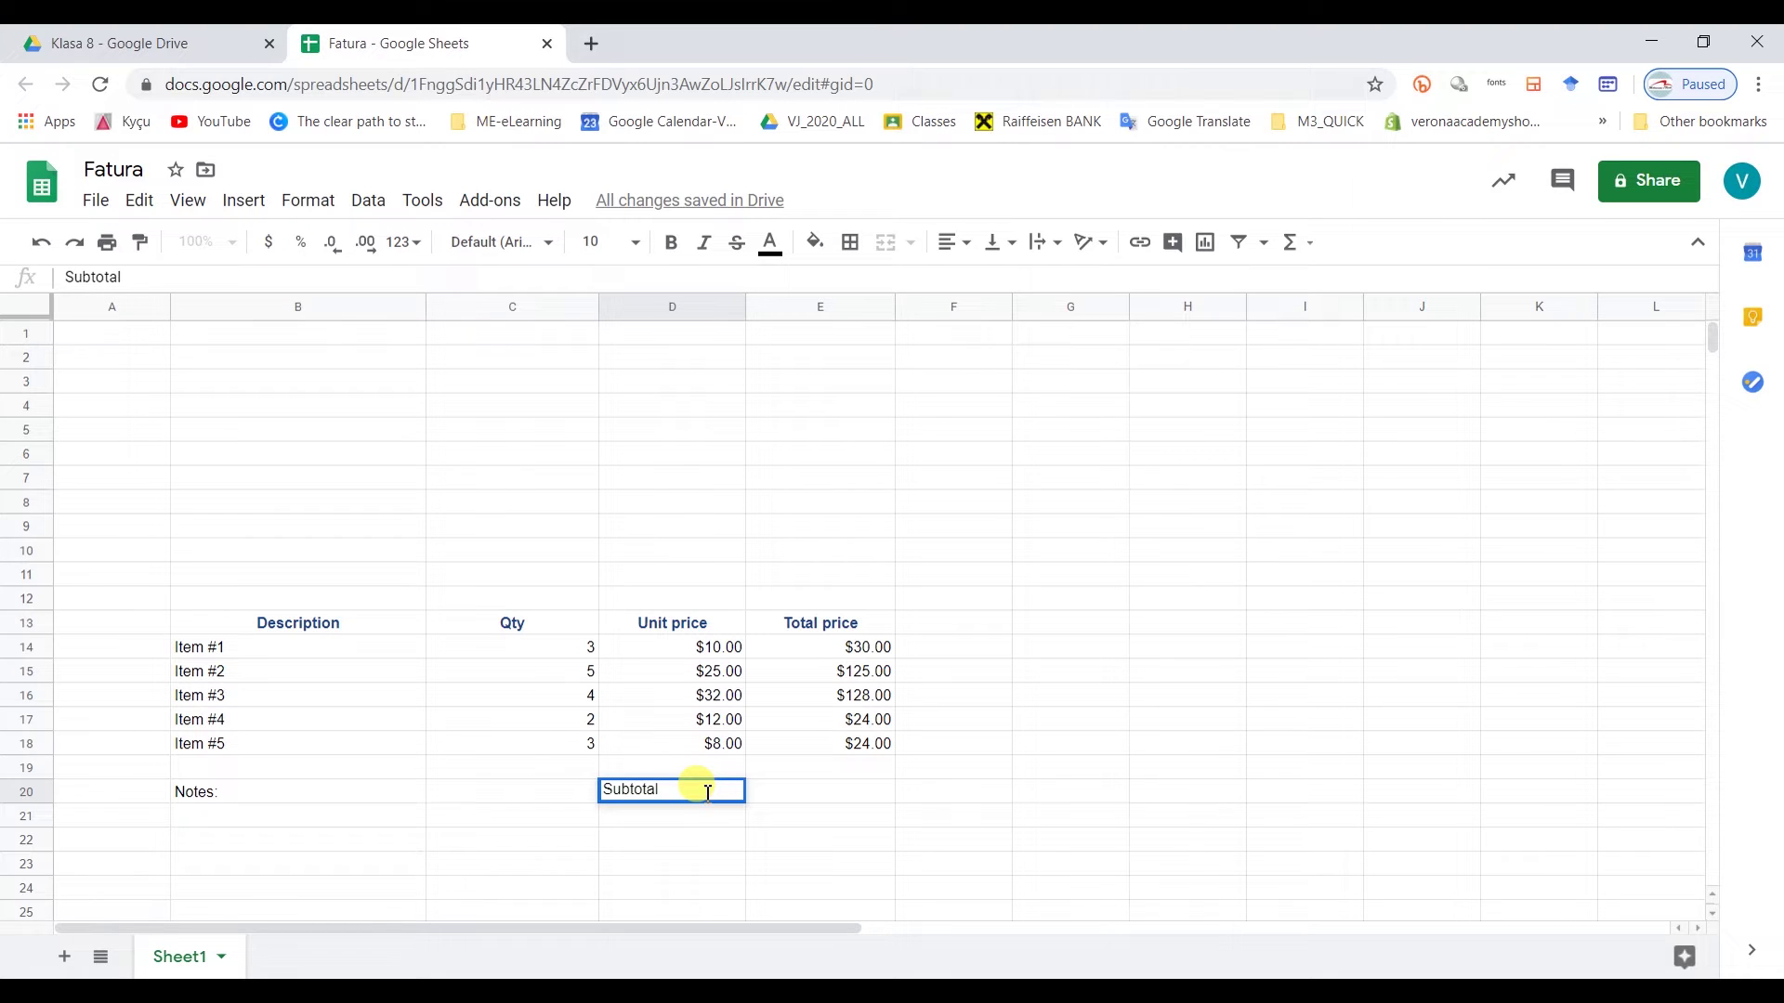
key("Return")
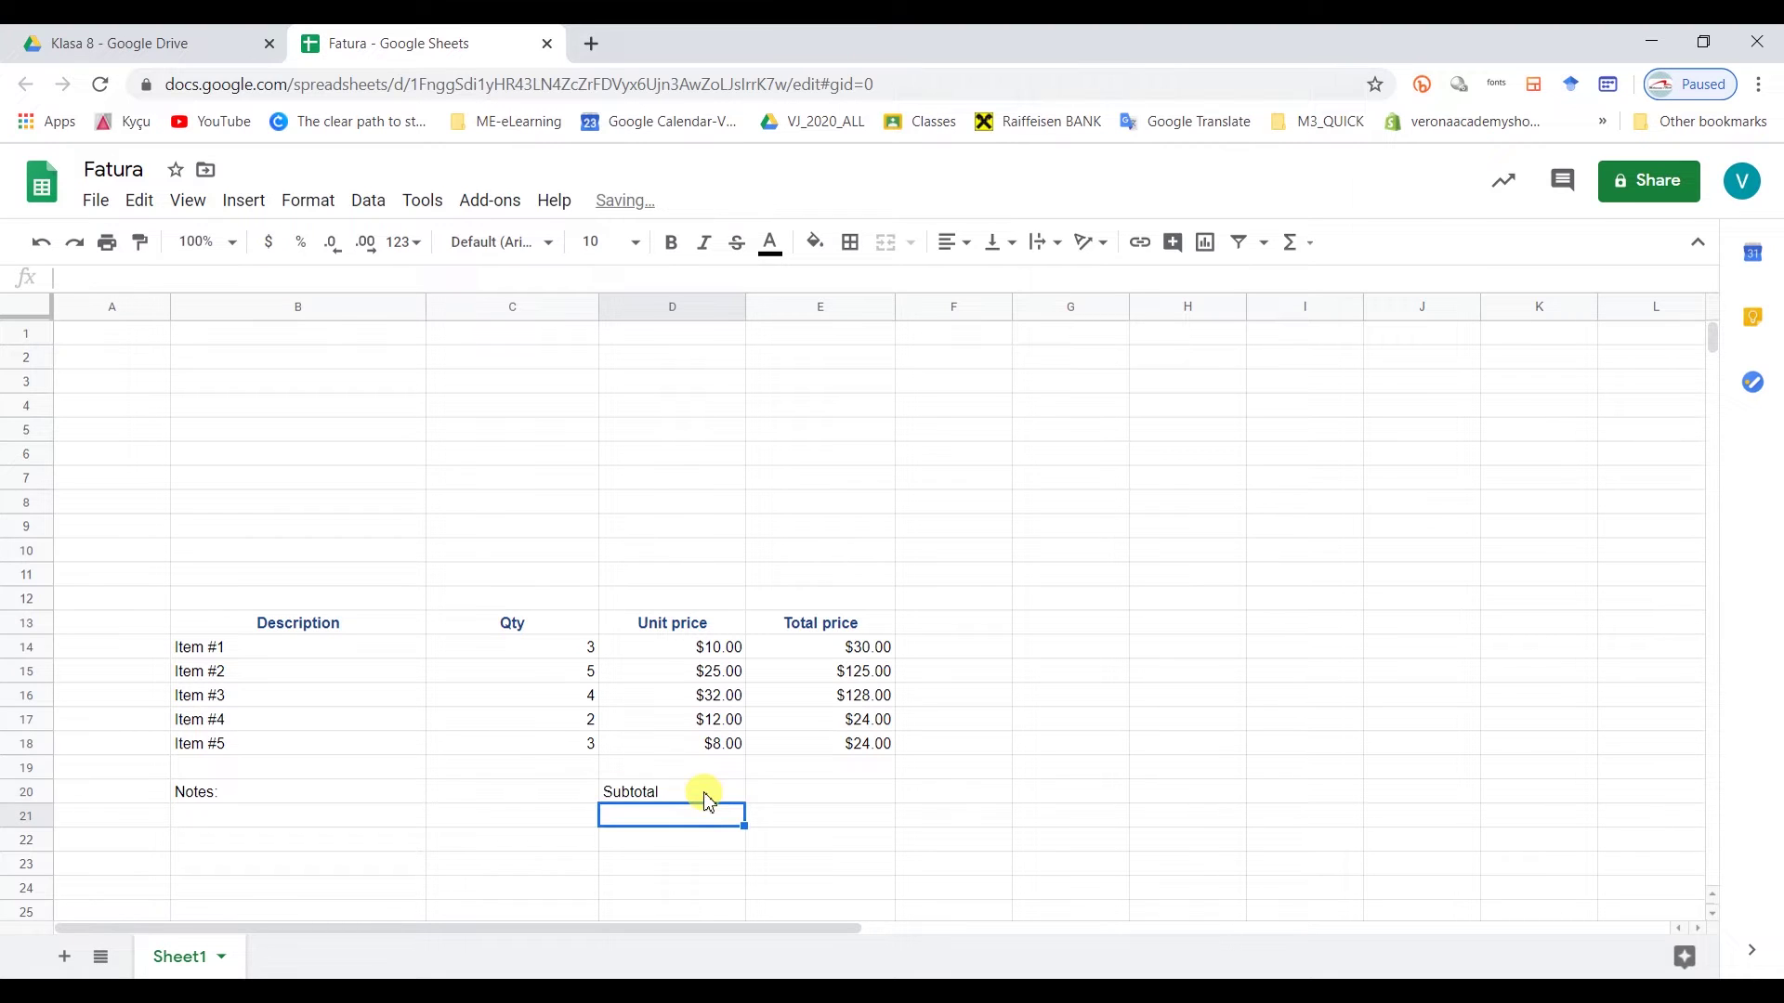
- Calculate the subtotal in E20 by adding the five total prices with the formula =E14+E15+E16+E17+E18
left_click(828, 792)
type("=")
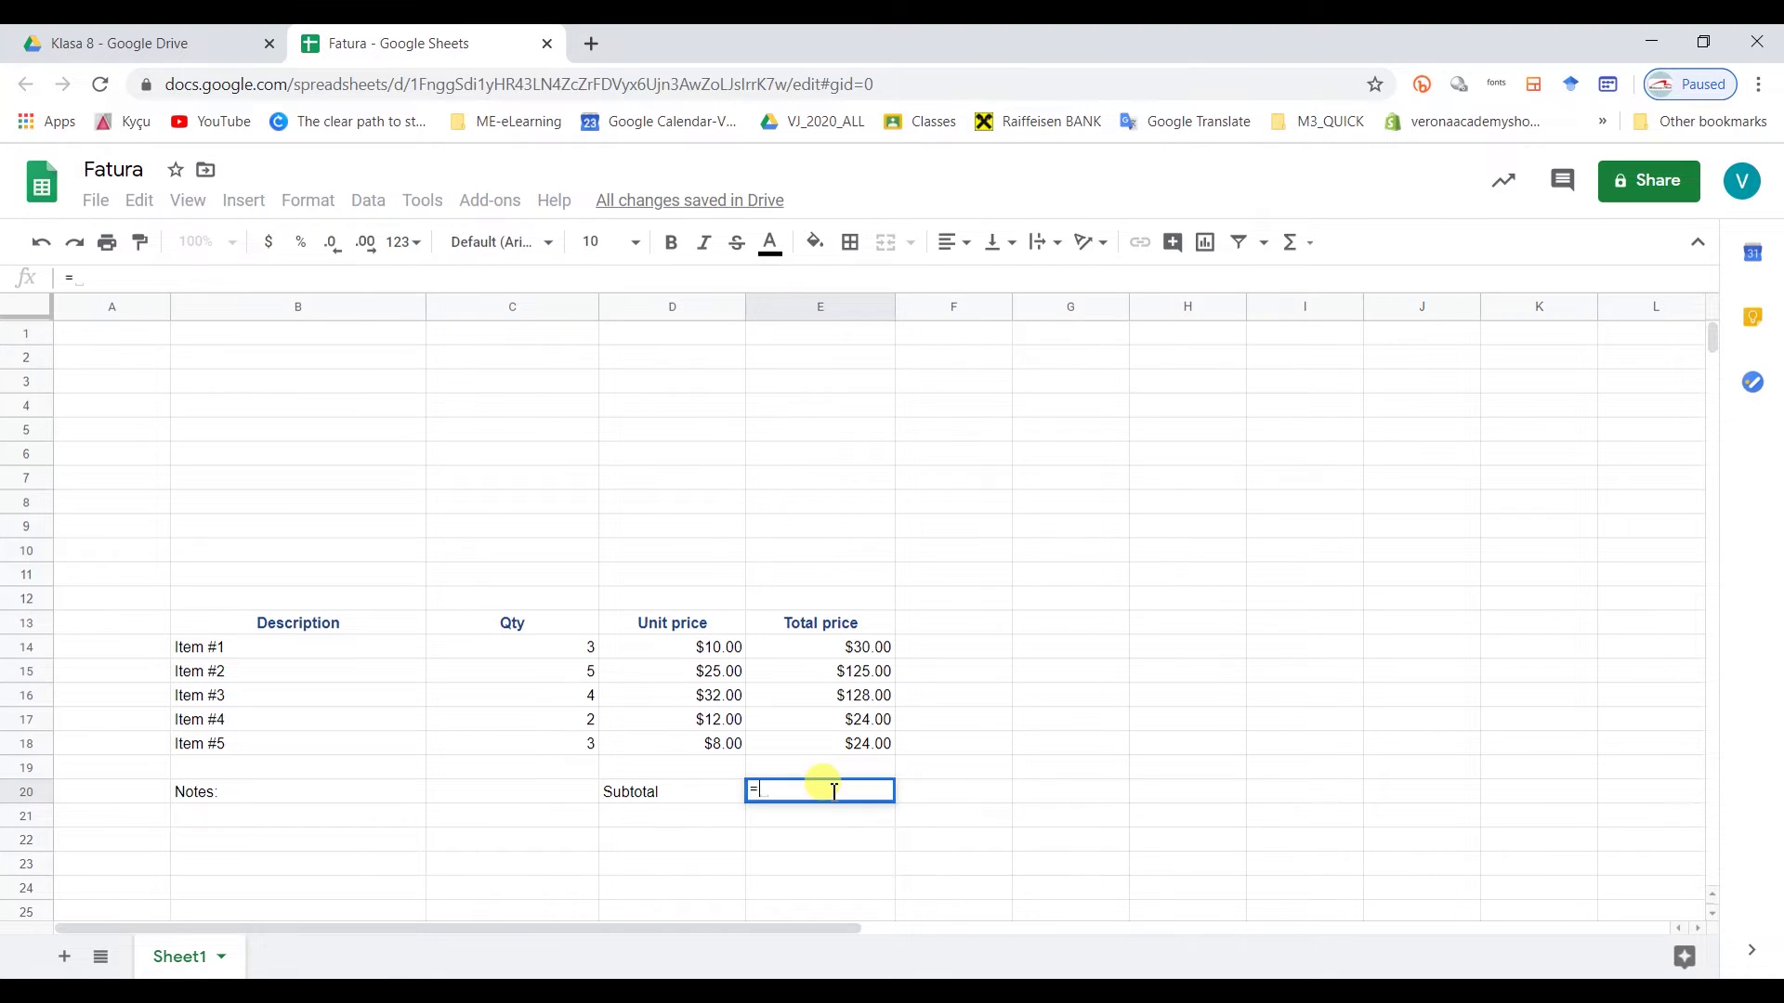
left_click(853, 650)
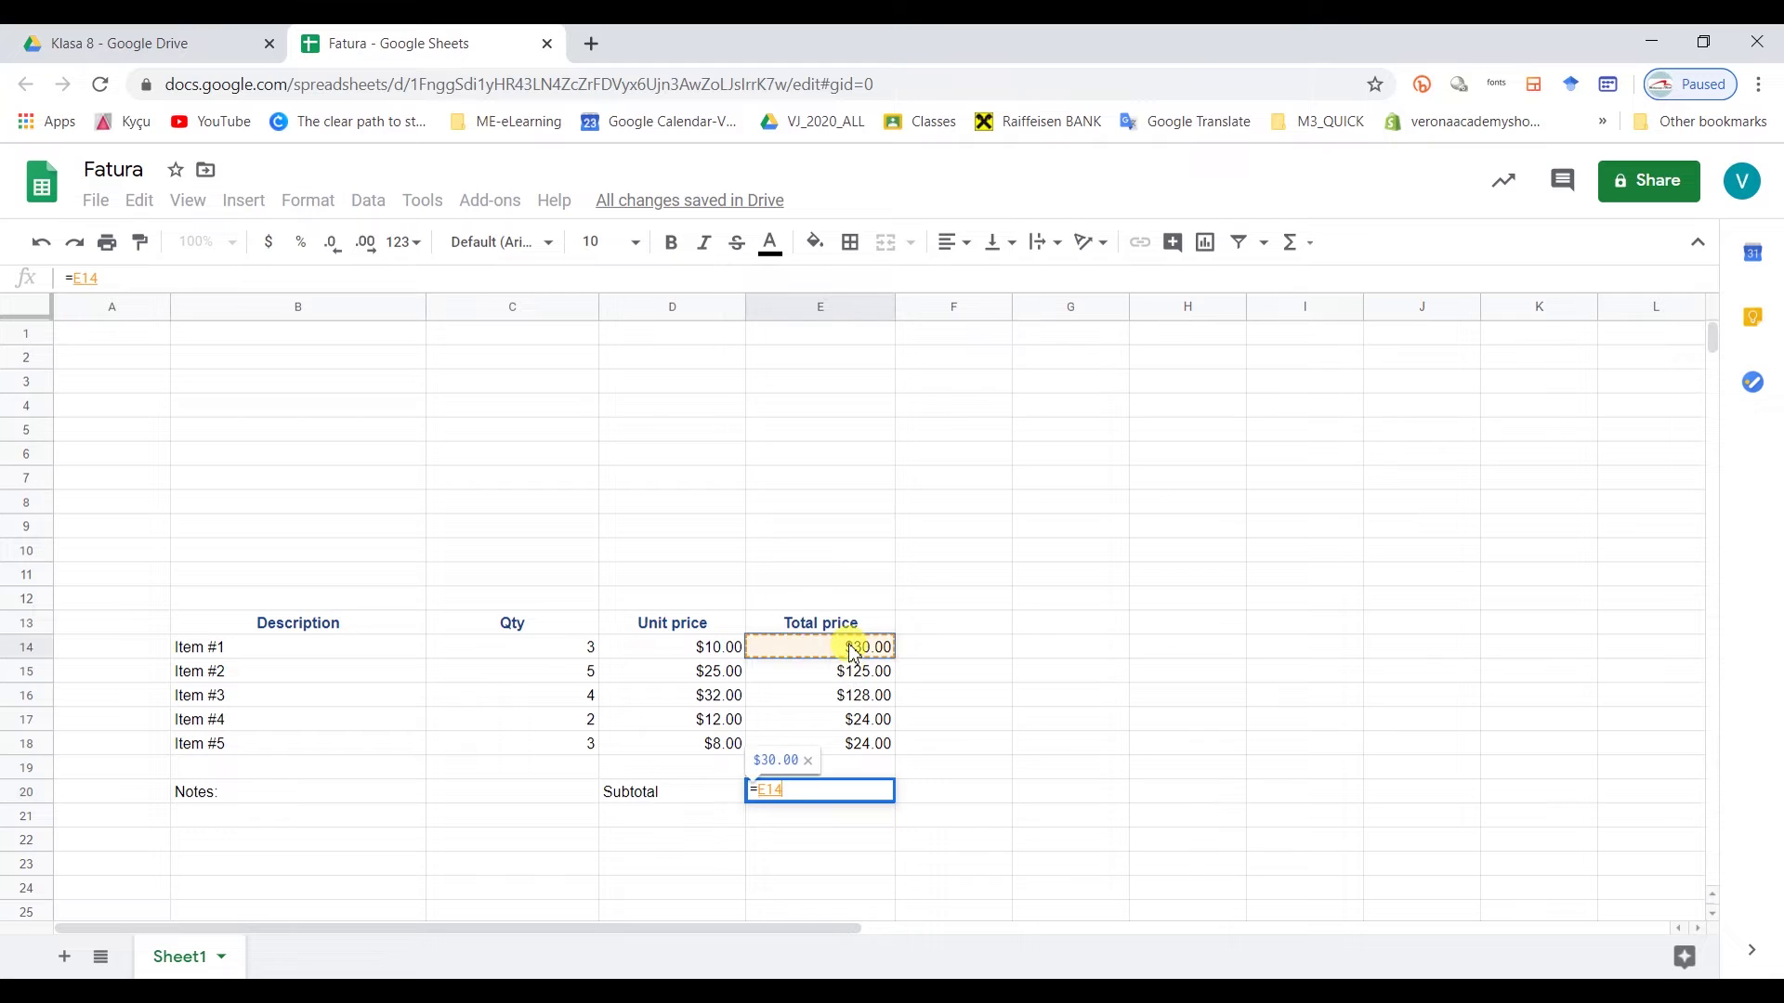
type("+")
left_click(862, 673)
type("+")
left_click(865, 697)
type("+")
left_click(866, 721)
type("+")
left_click(864, 744)
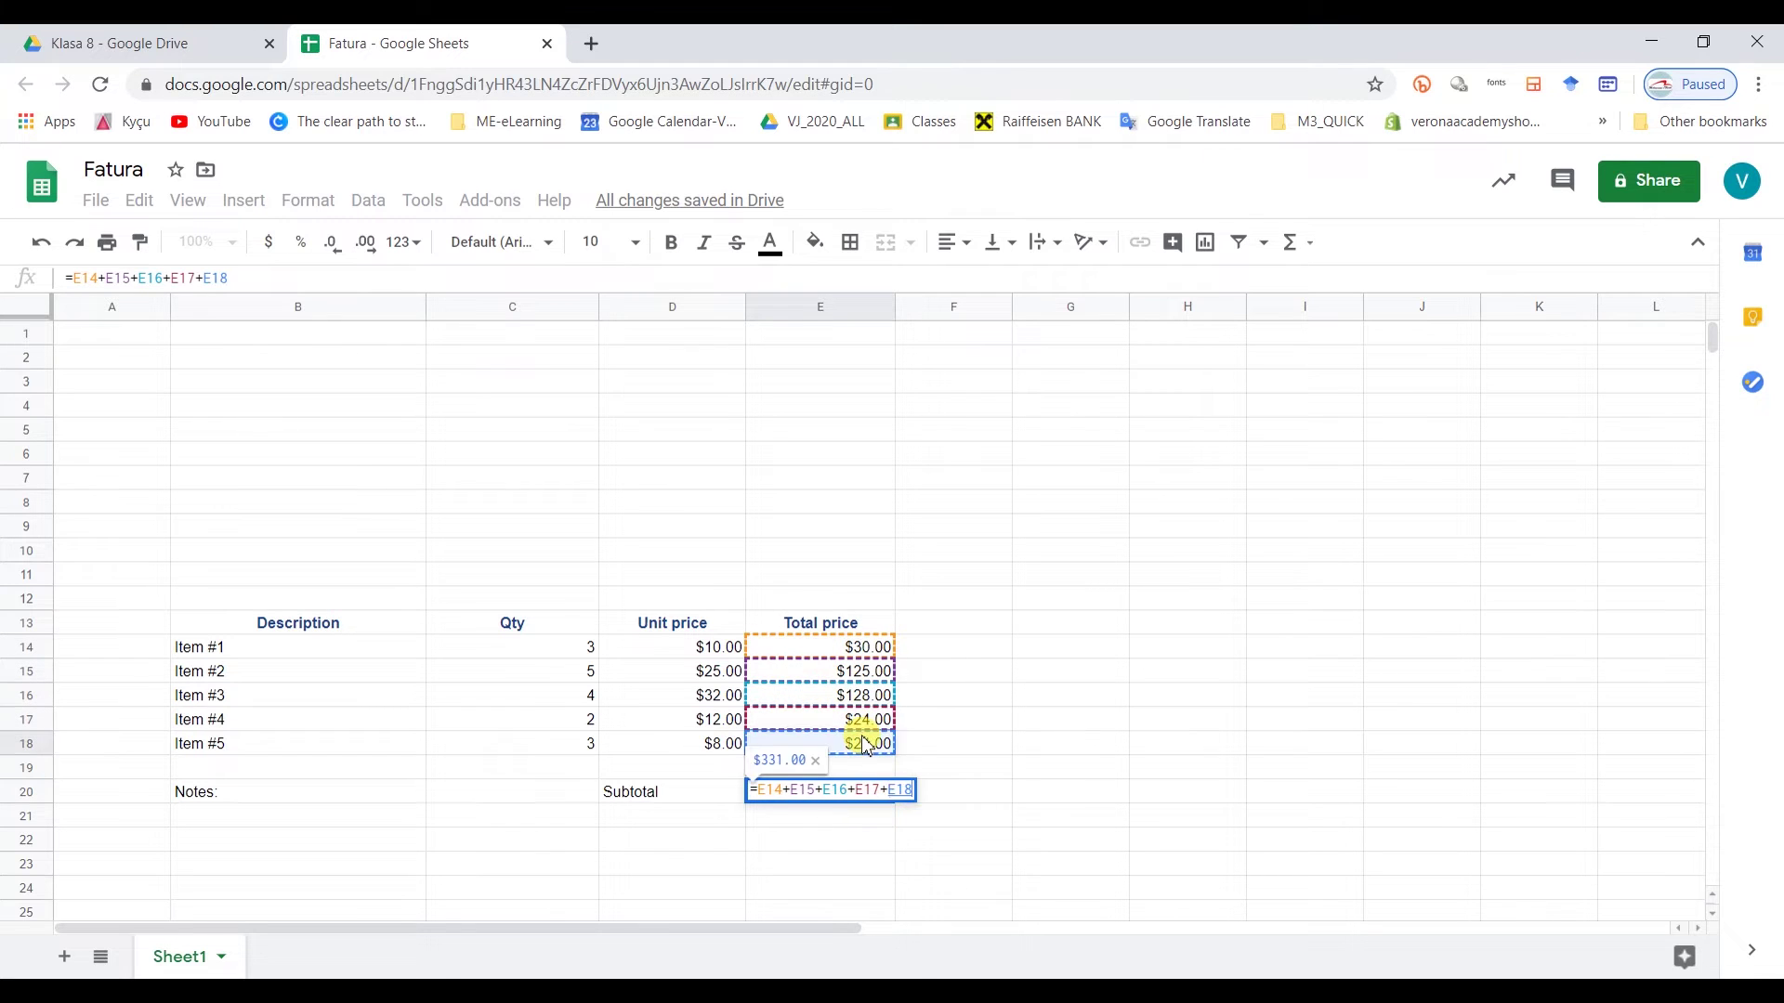
key("Return")
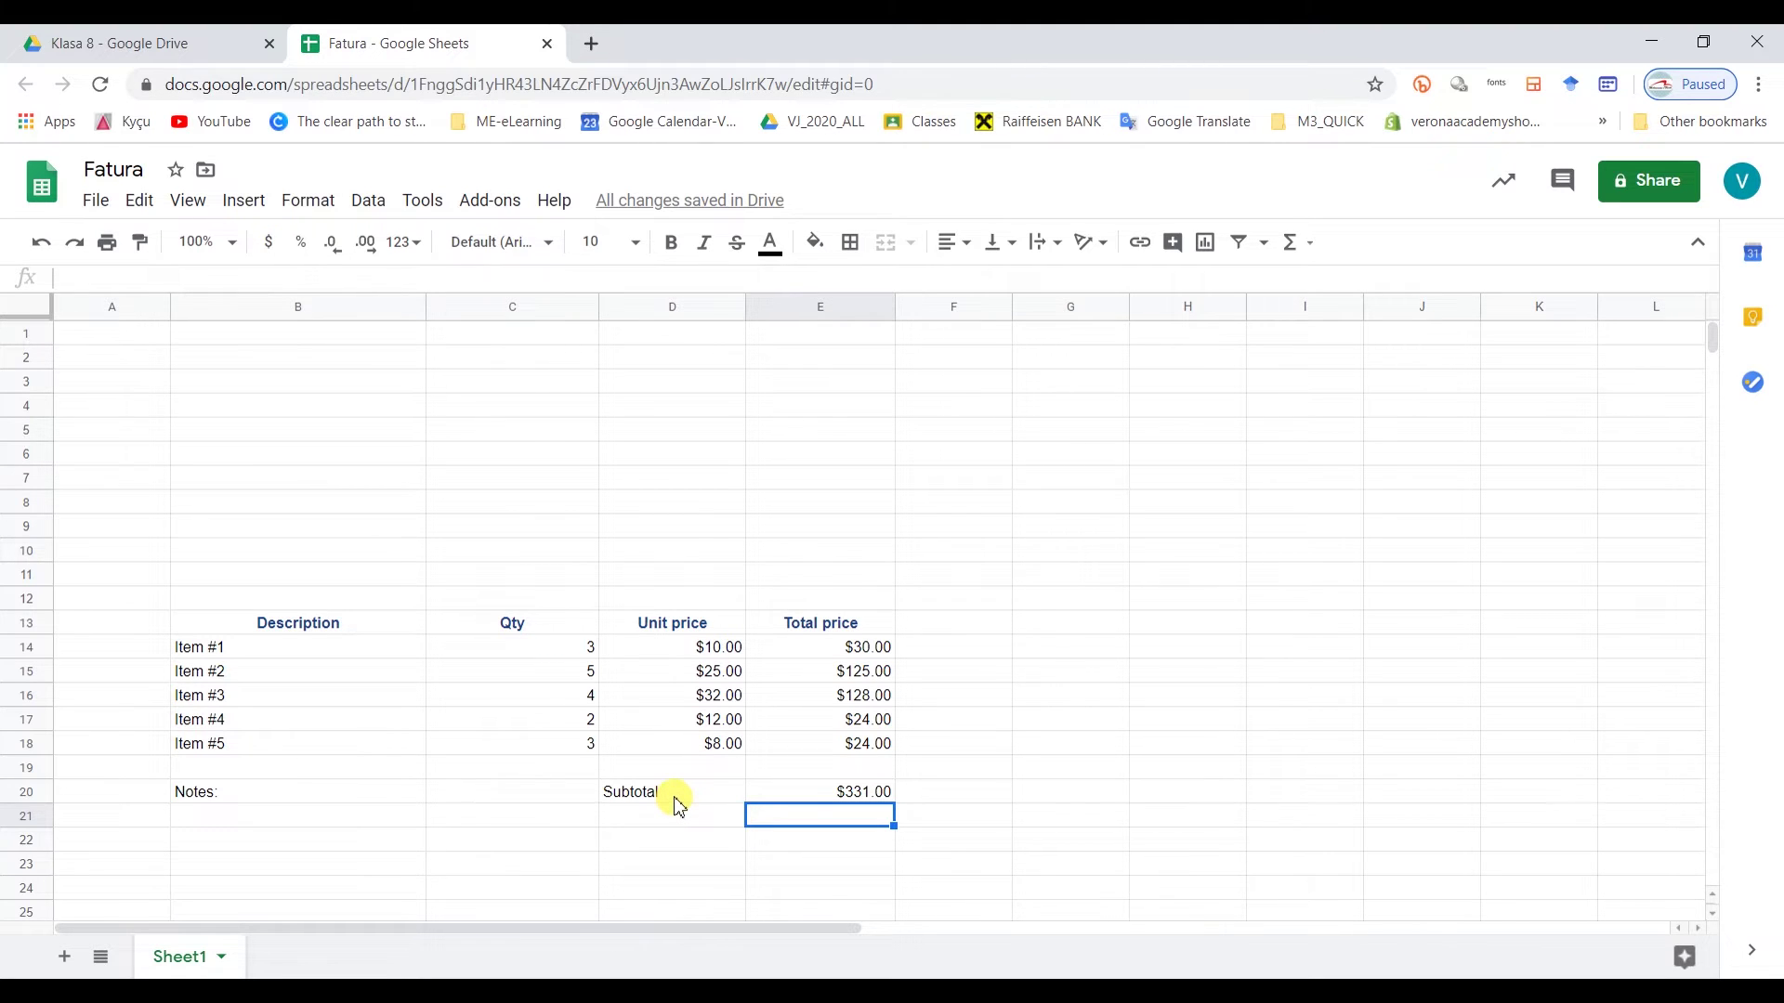
- Right-align the Subtotal label in D20
left_click(734, 801)
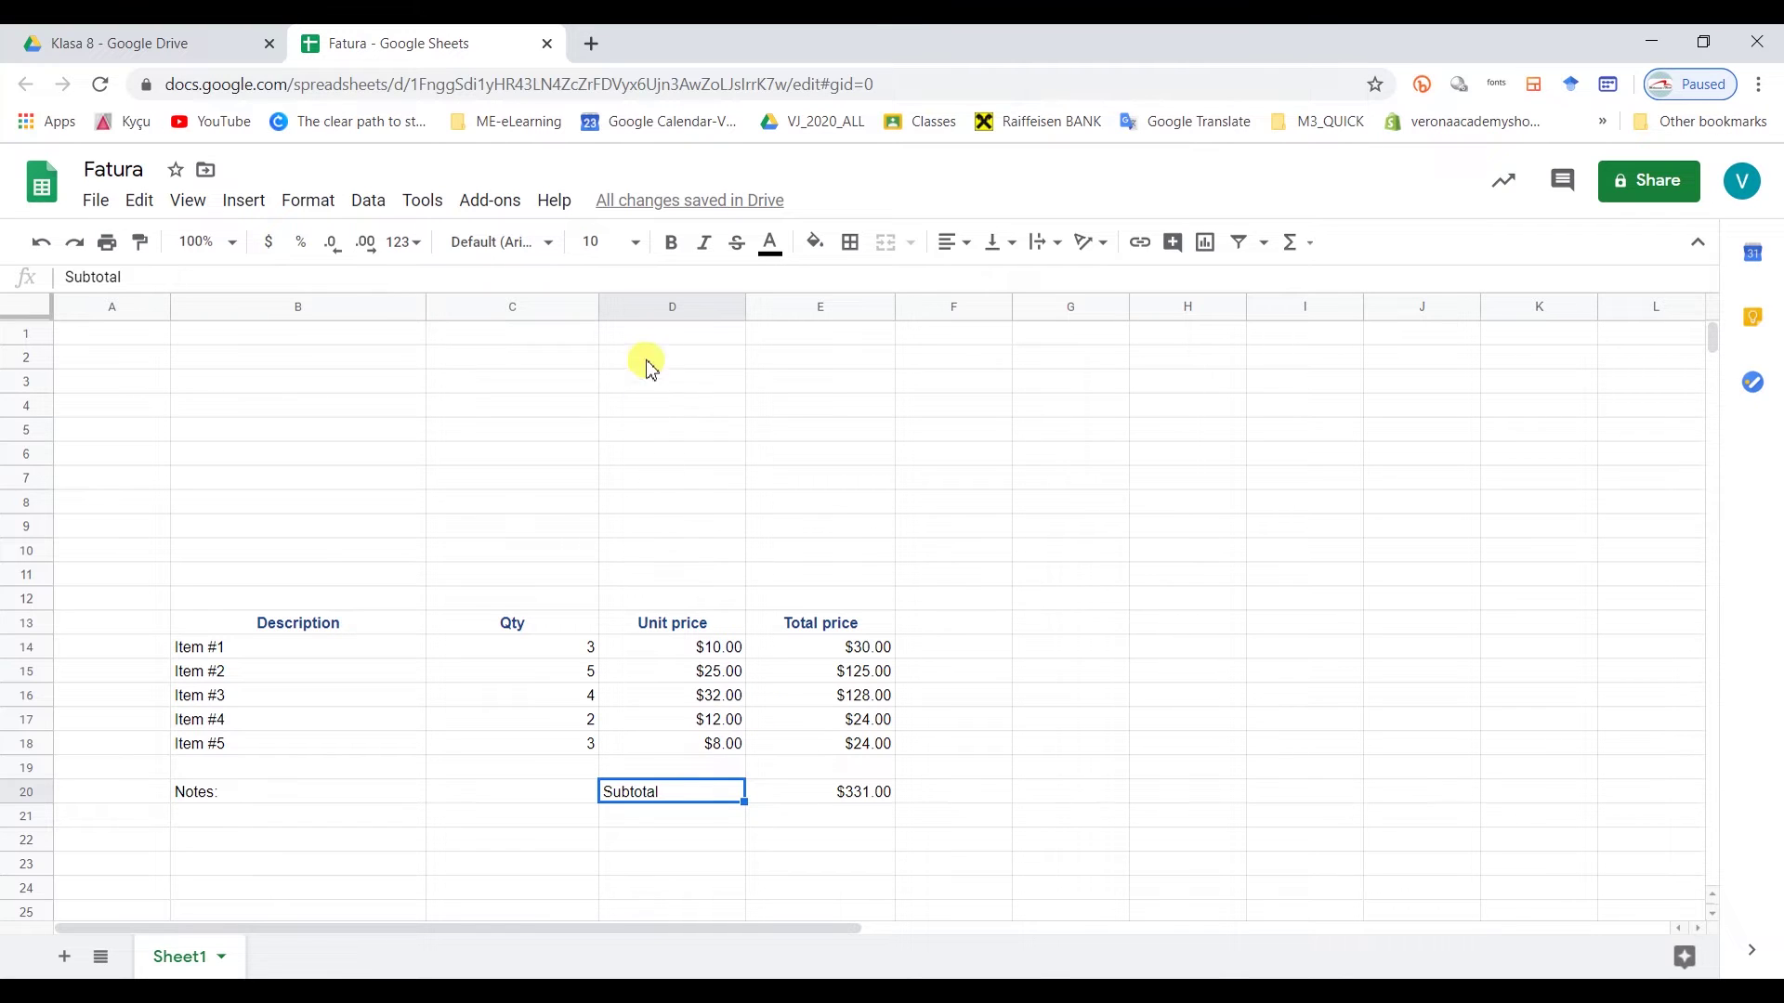
left_click(957, 255)
left_click(1004, 282)
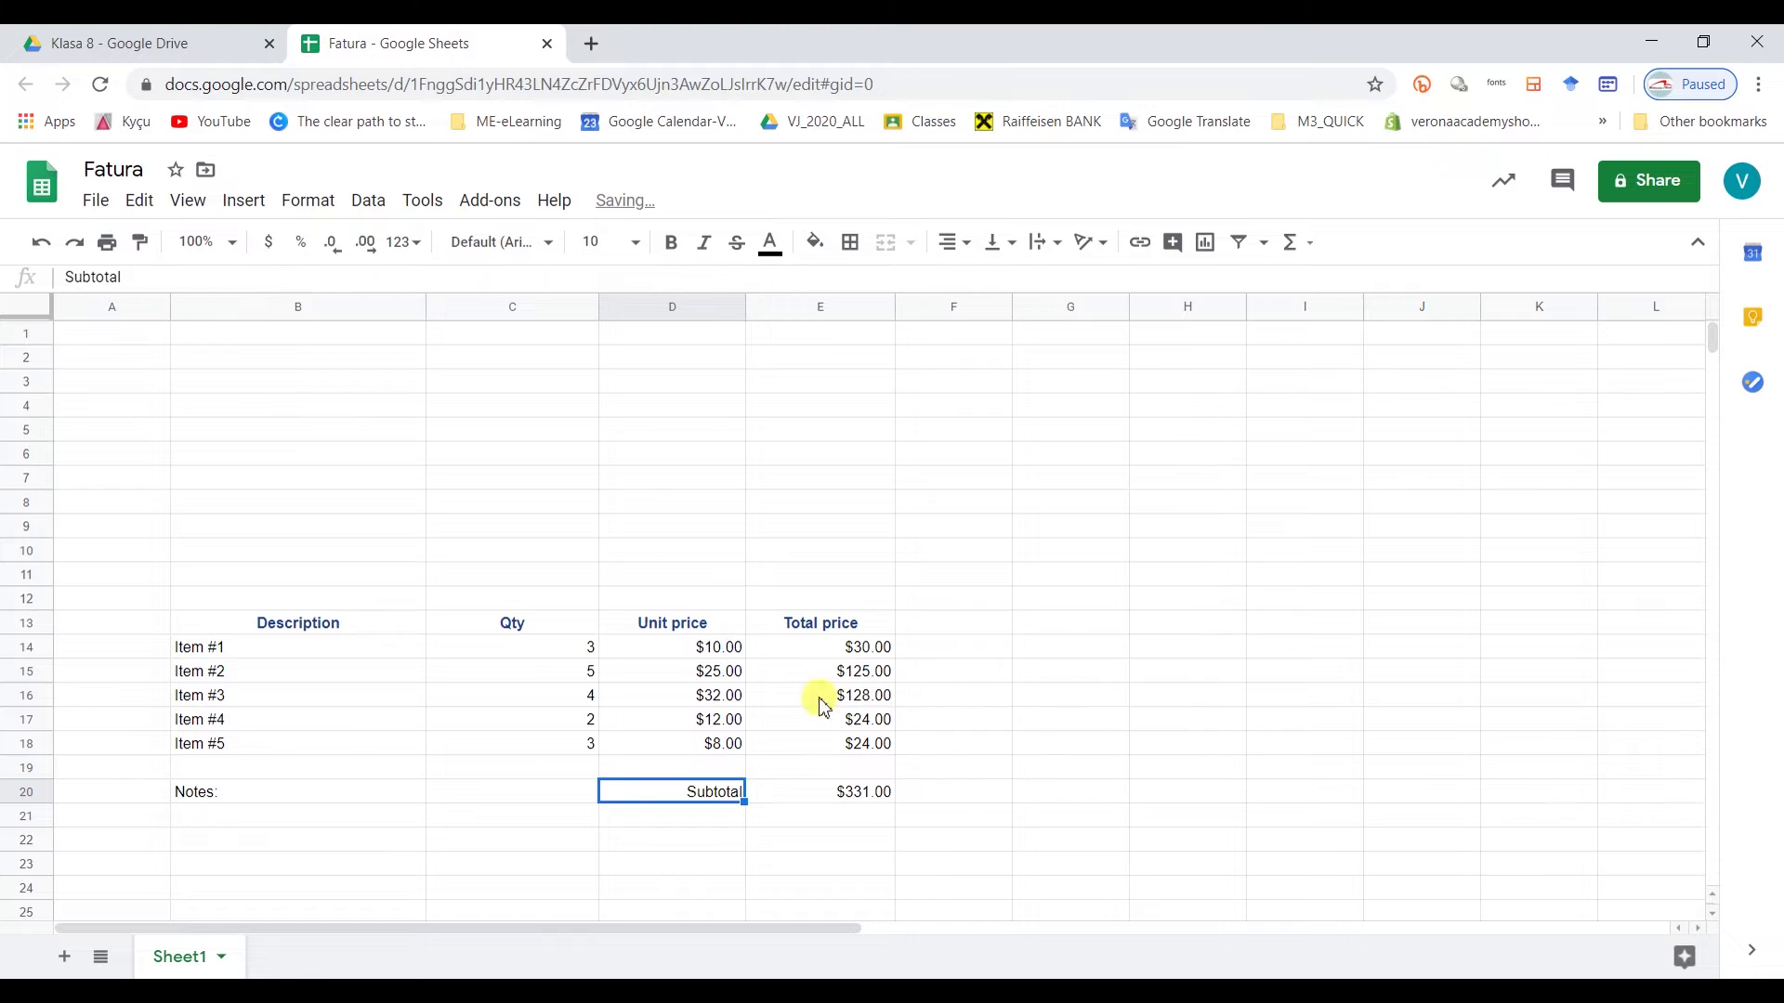
- Center the unit prices and total prices in D14:E18 horizontally
left_click_drag(684, 649, 847, 755)
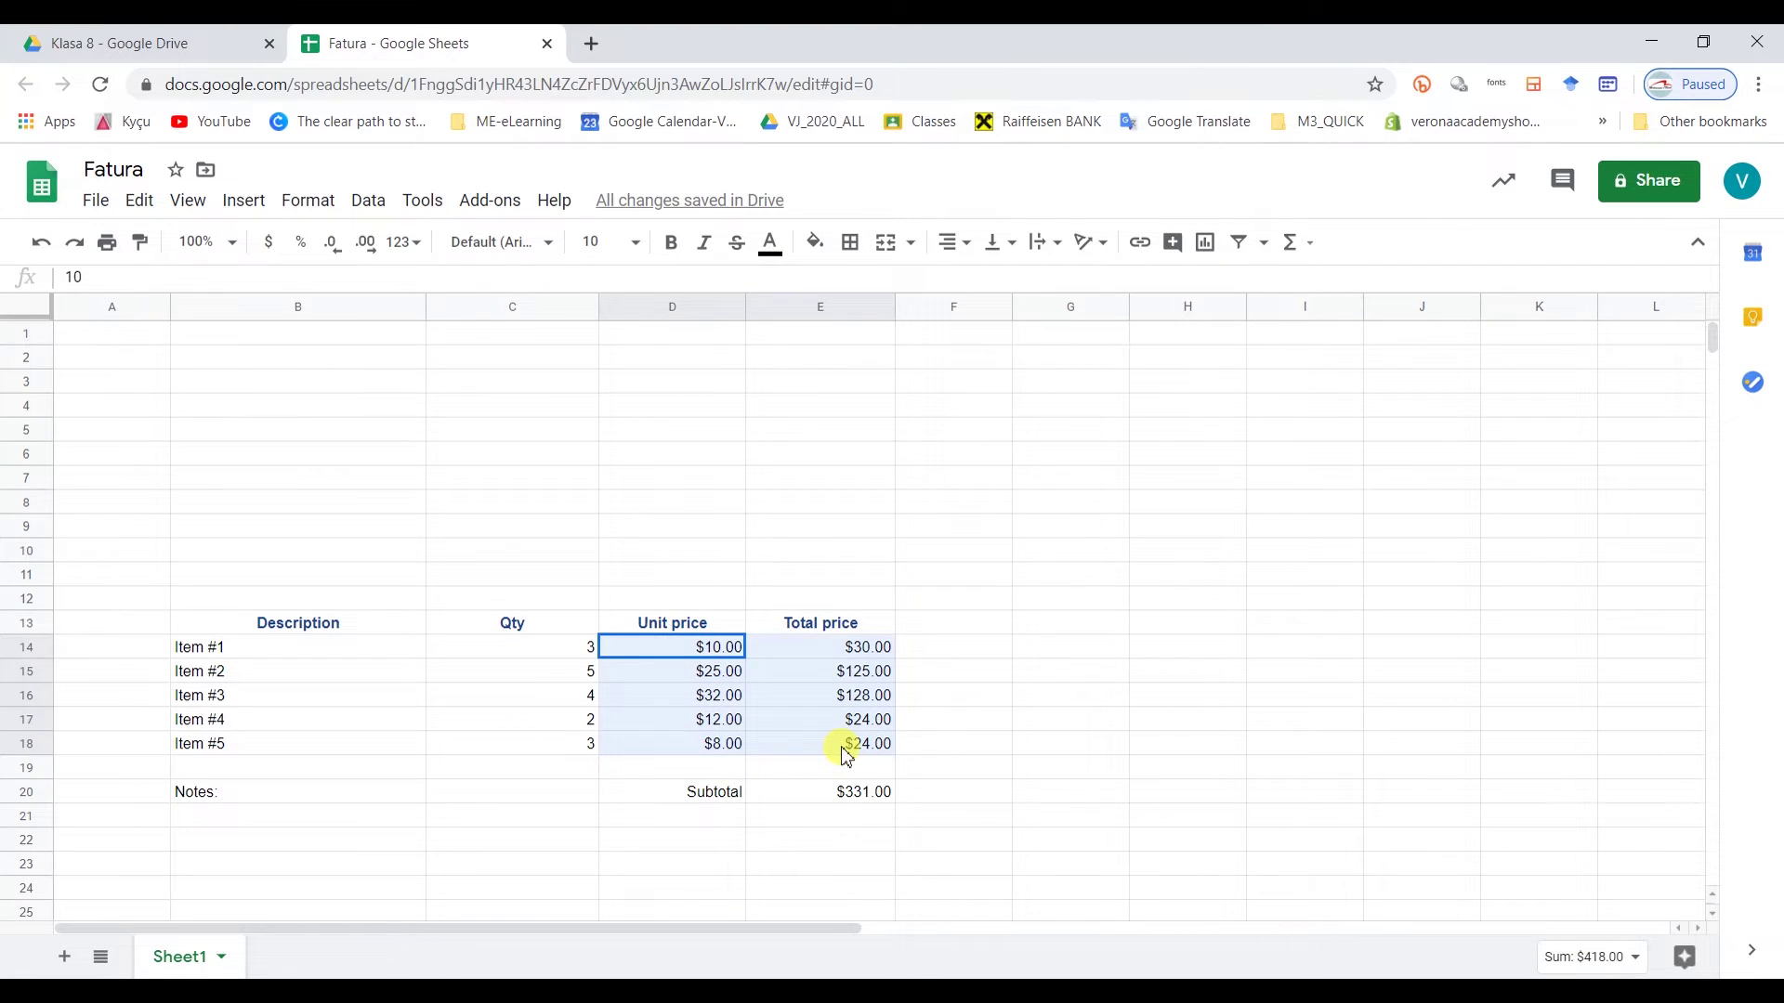
left_click(955, 243)
left_click(978, 282)
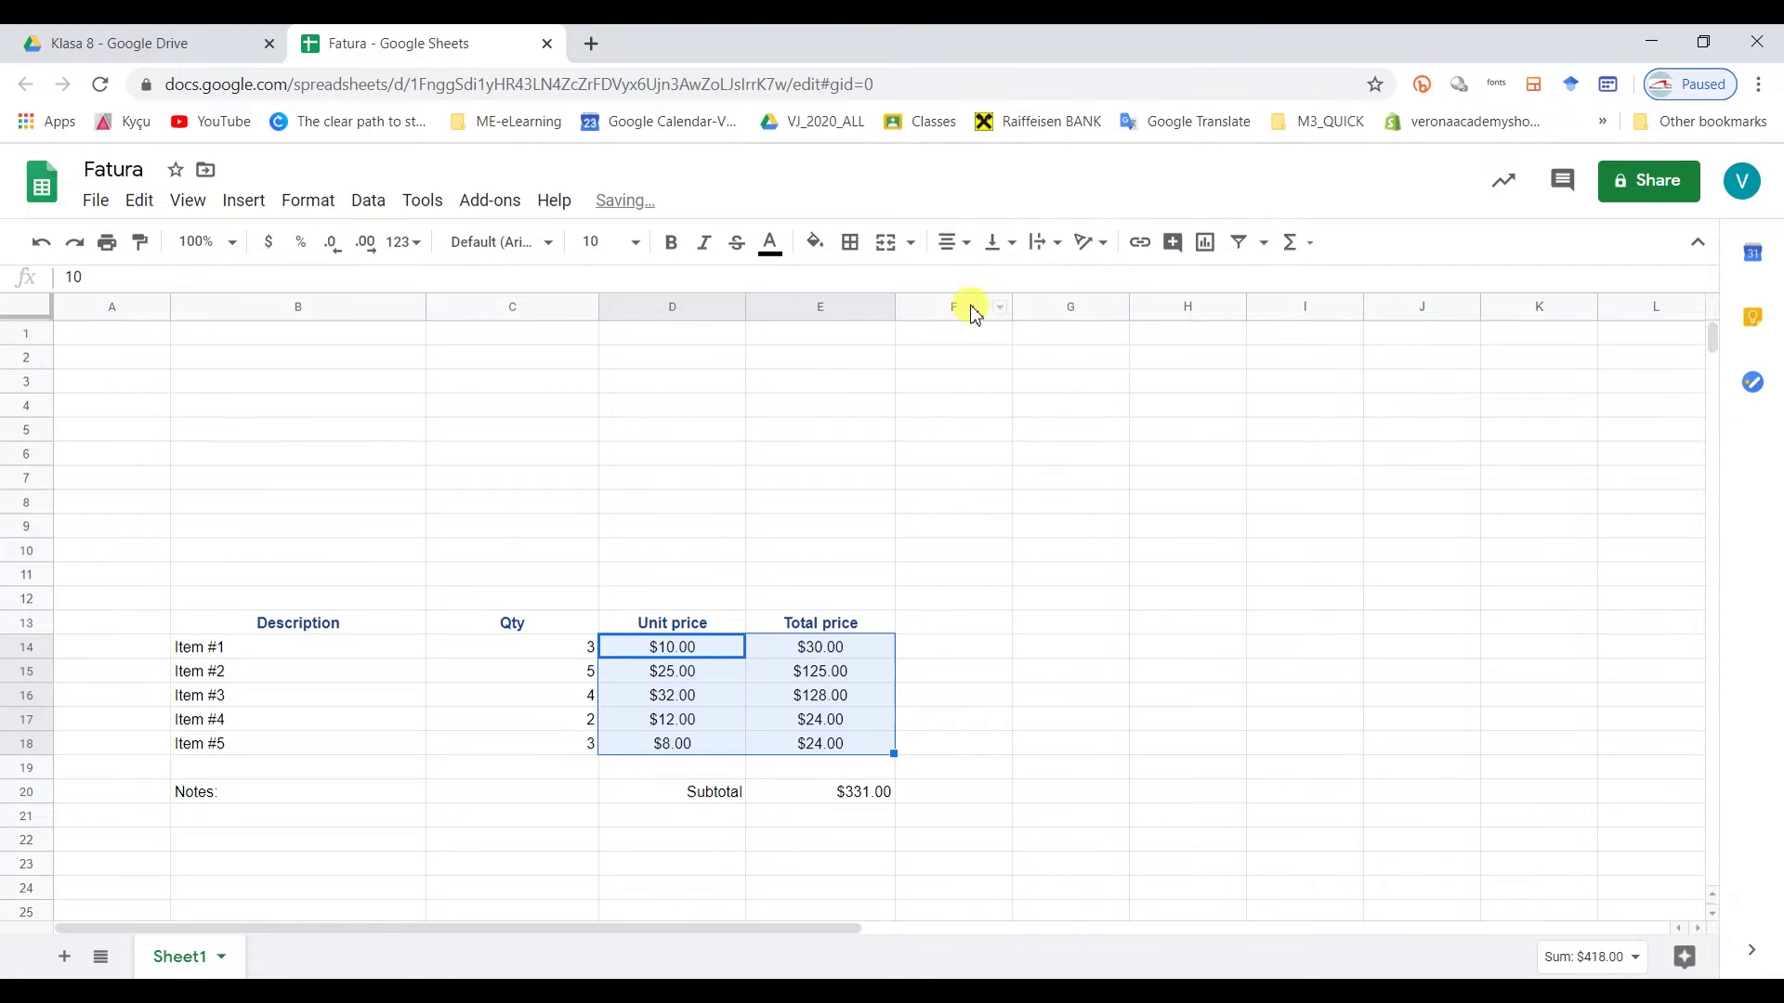
left_click(949, 243)
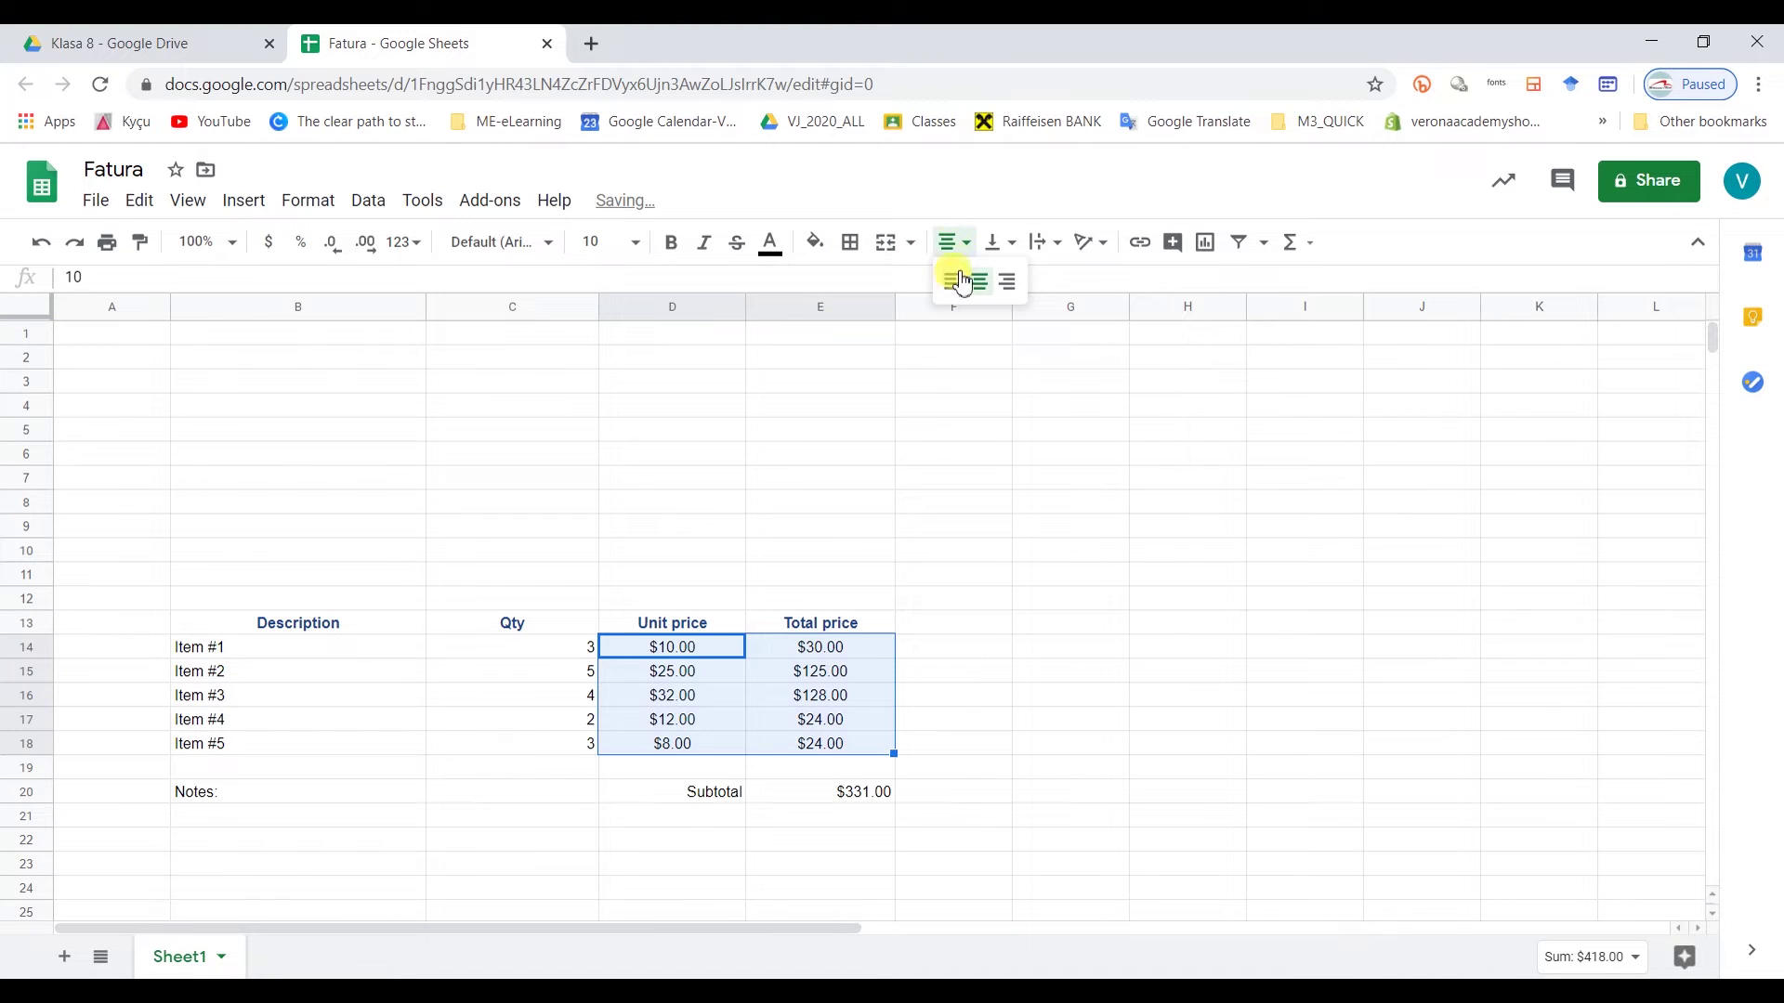
left_click(963, 282)
left_click(966, 246)
left_click(980, 284)
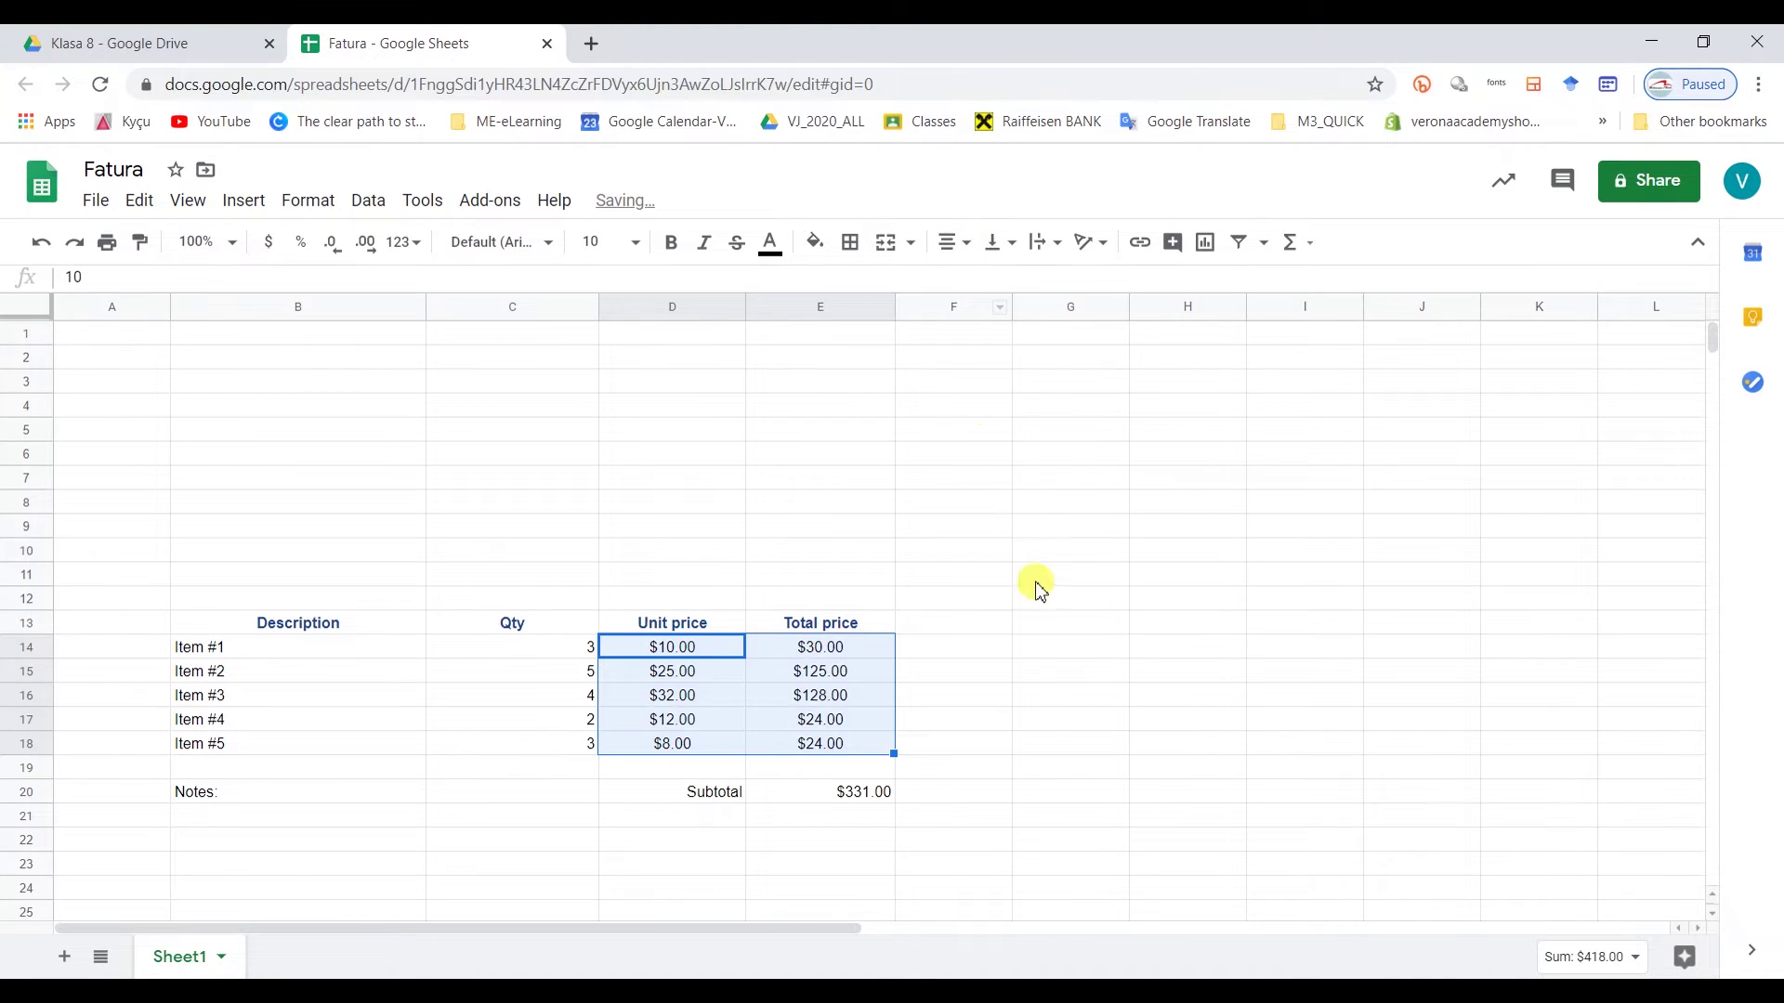
left_click(1036, 582)
- Center the quantities in C14:C18 horizontally
left_click_drag(557, 647, 572, 745)
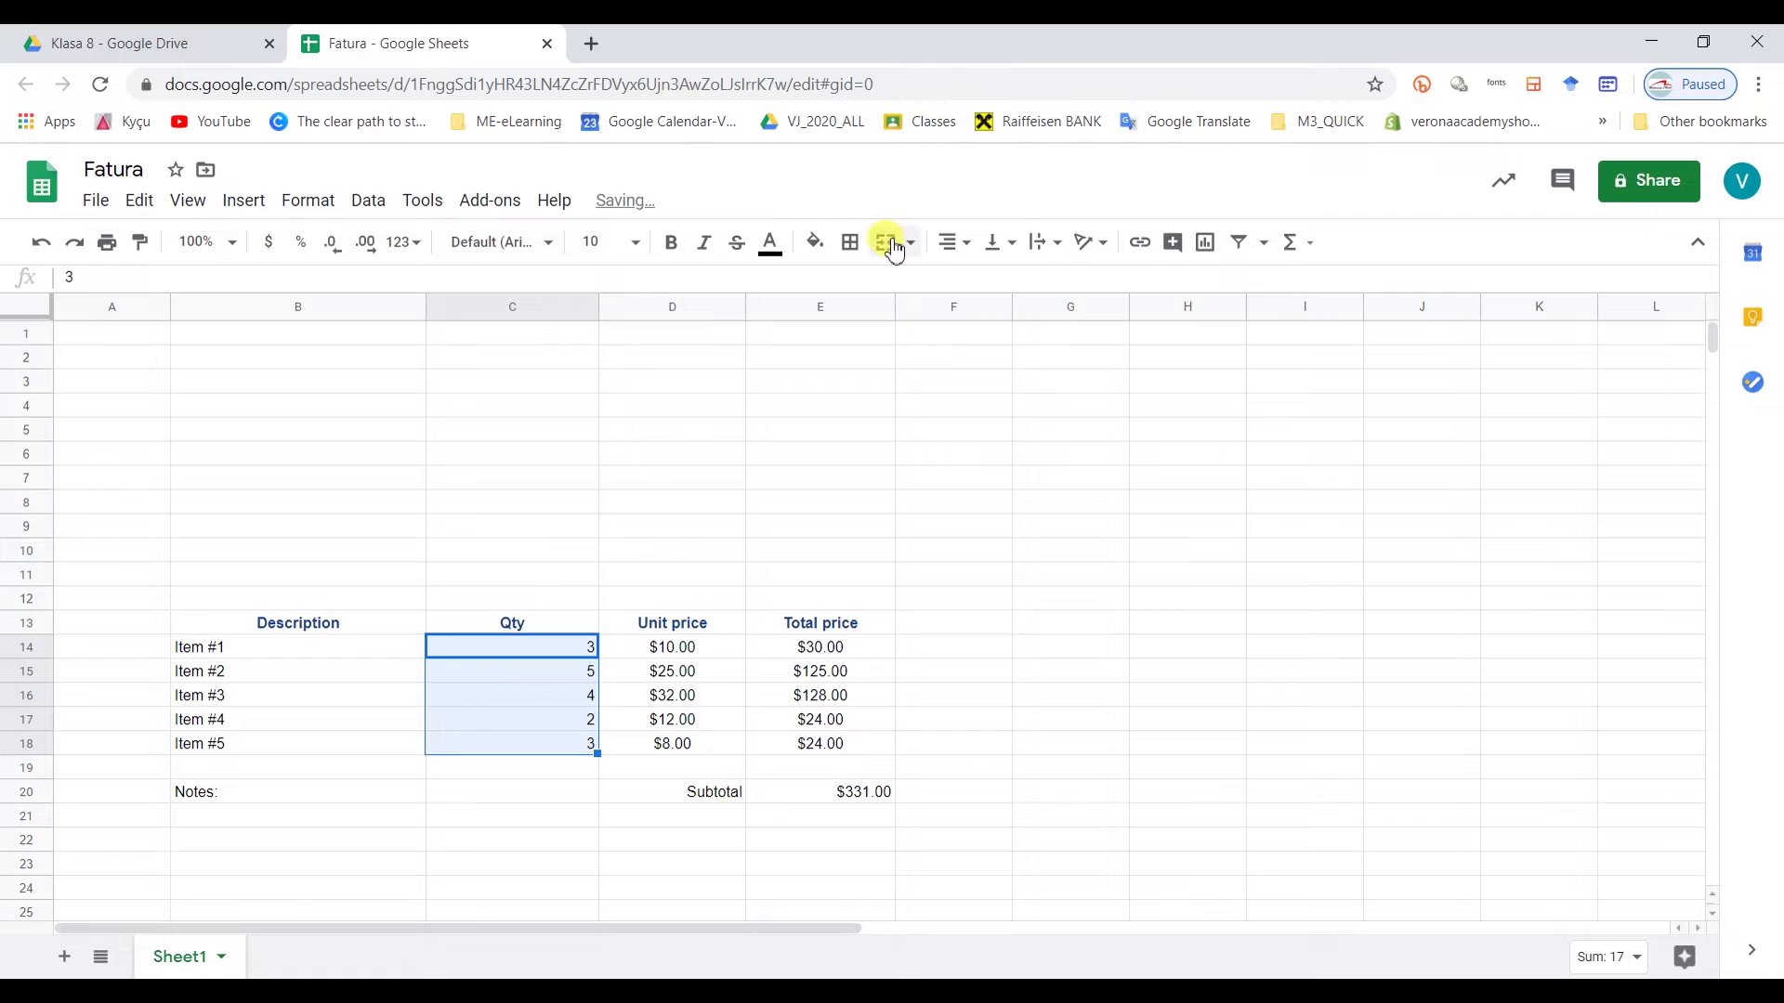
left_click(949, 242)
left_click(974, 281)
left_click(957, 625)
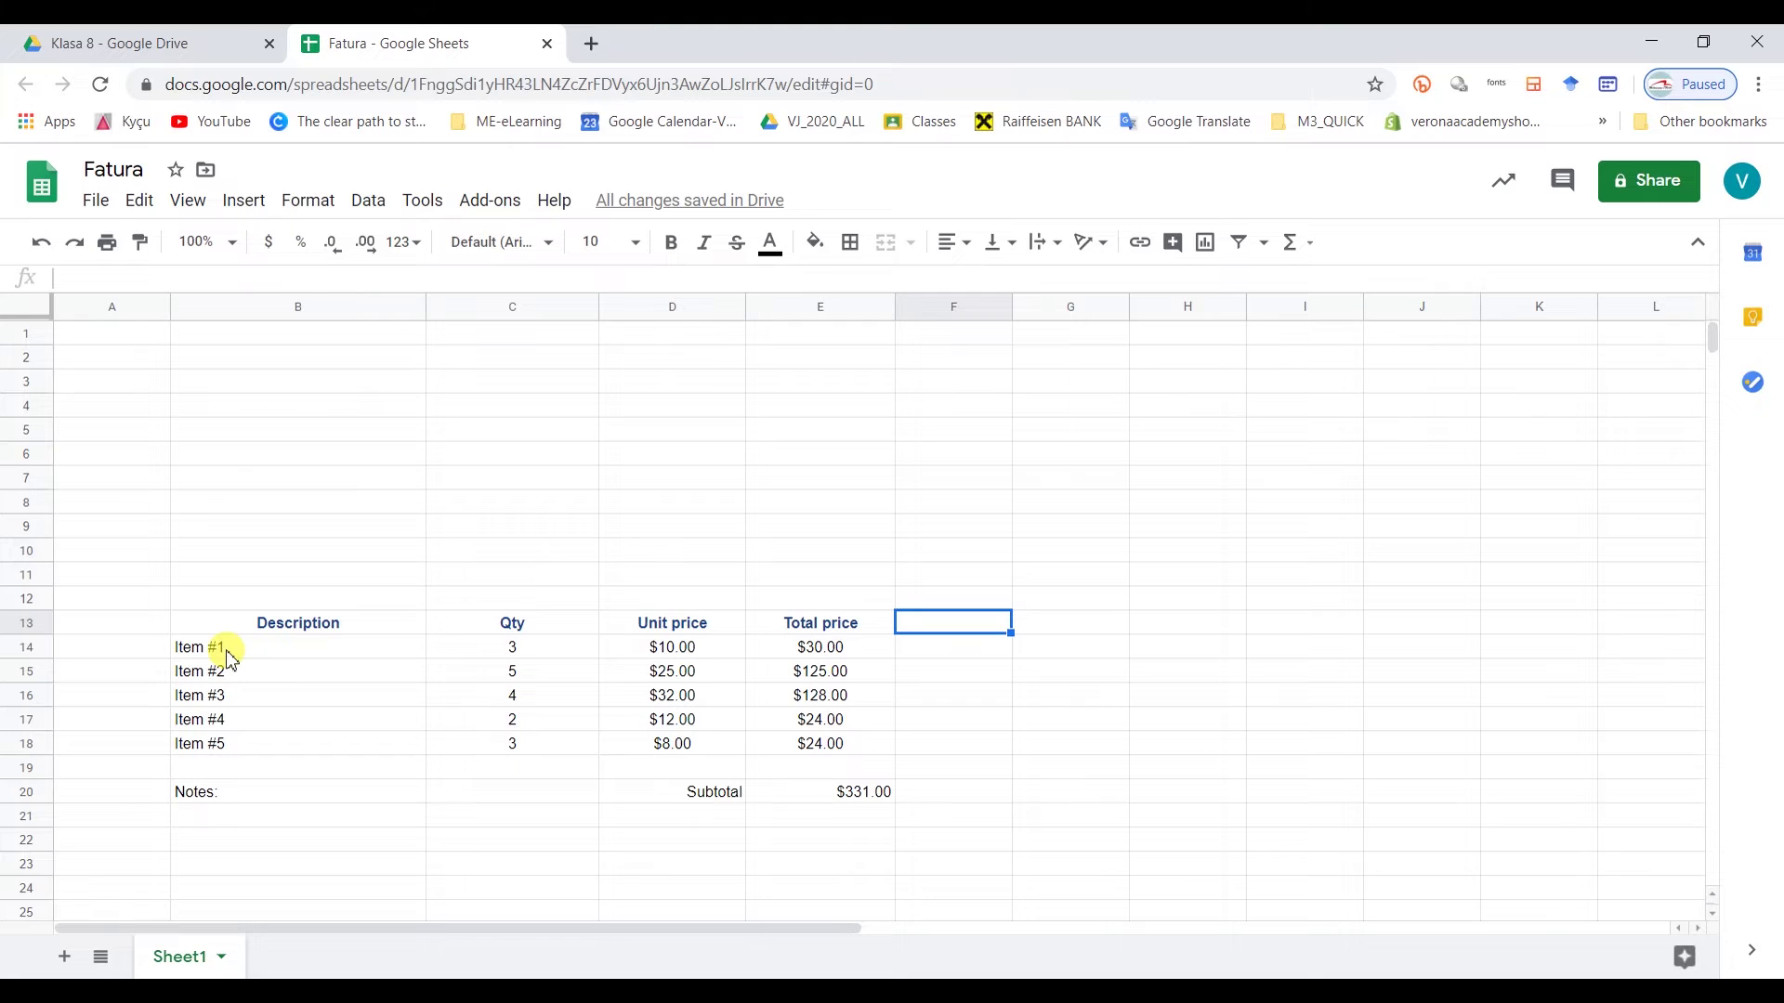
- Fill the Item #1 row, B14:E14, with light gray 1
left_click_drag(214, 650, 818, 650)
left_click(815, 243)
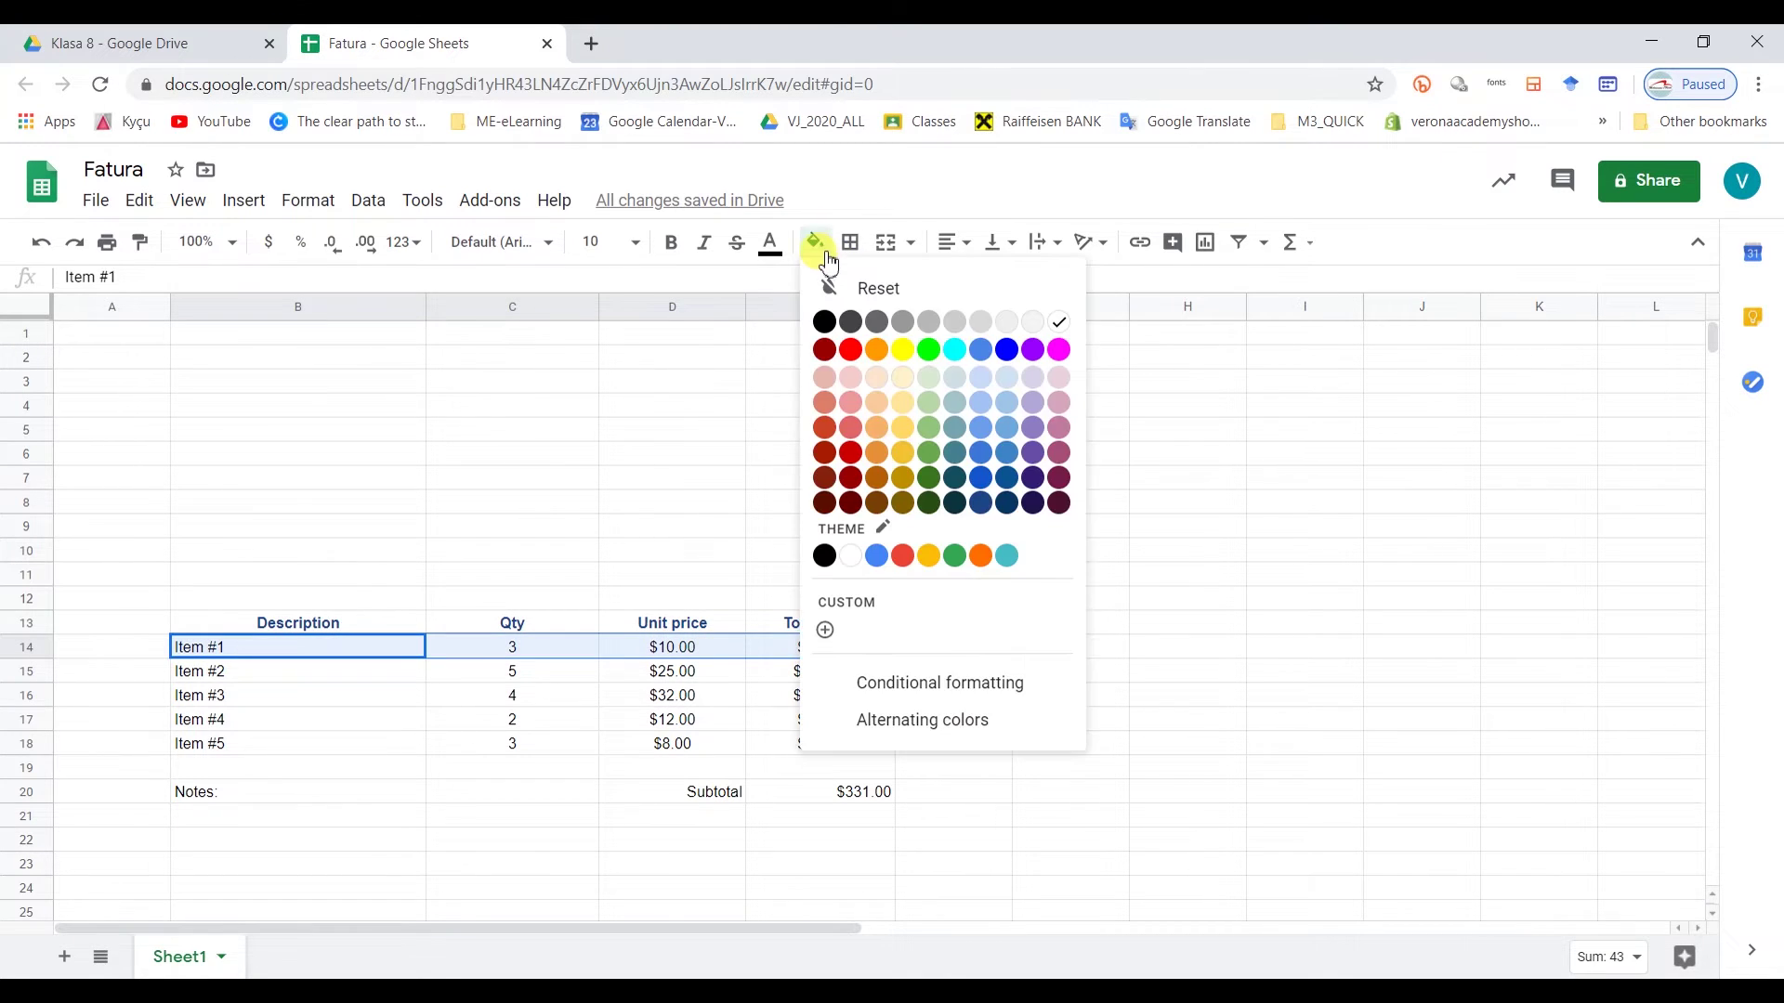
left_click(976, 319)
left_click(1045, 556)
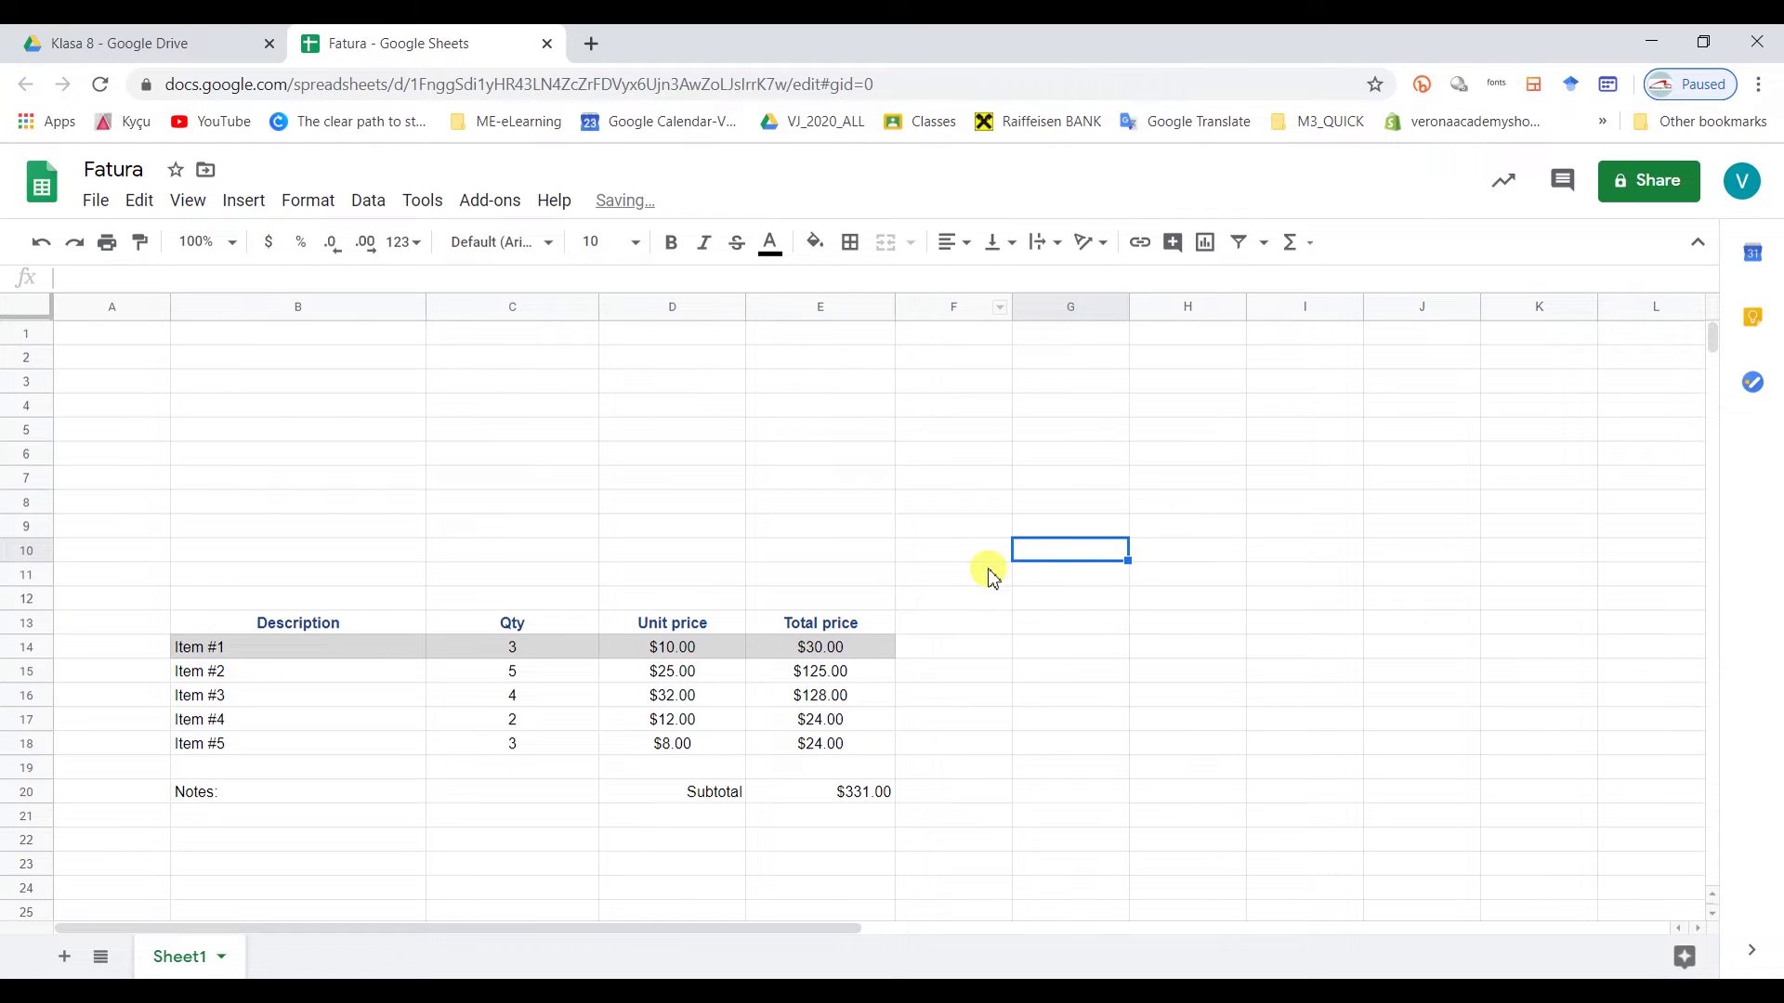
- Fill the Item #3 and Item #5 rows, B16:E16 and B18:E18, with light gray 2
left_click_drag(210, 695, 864, 707)
left_click_drag(205, 743, 808, 743)
left_click(815, 243)
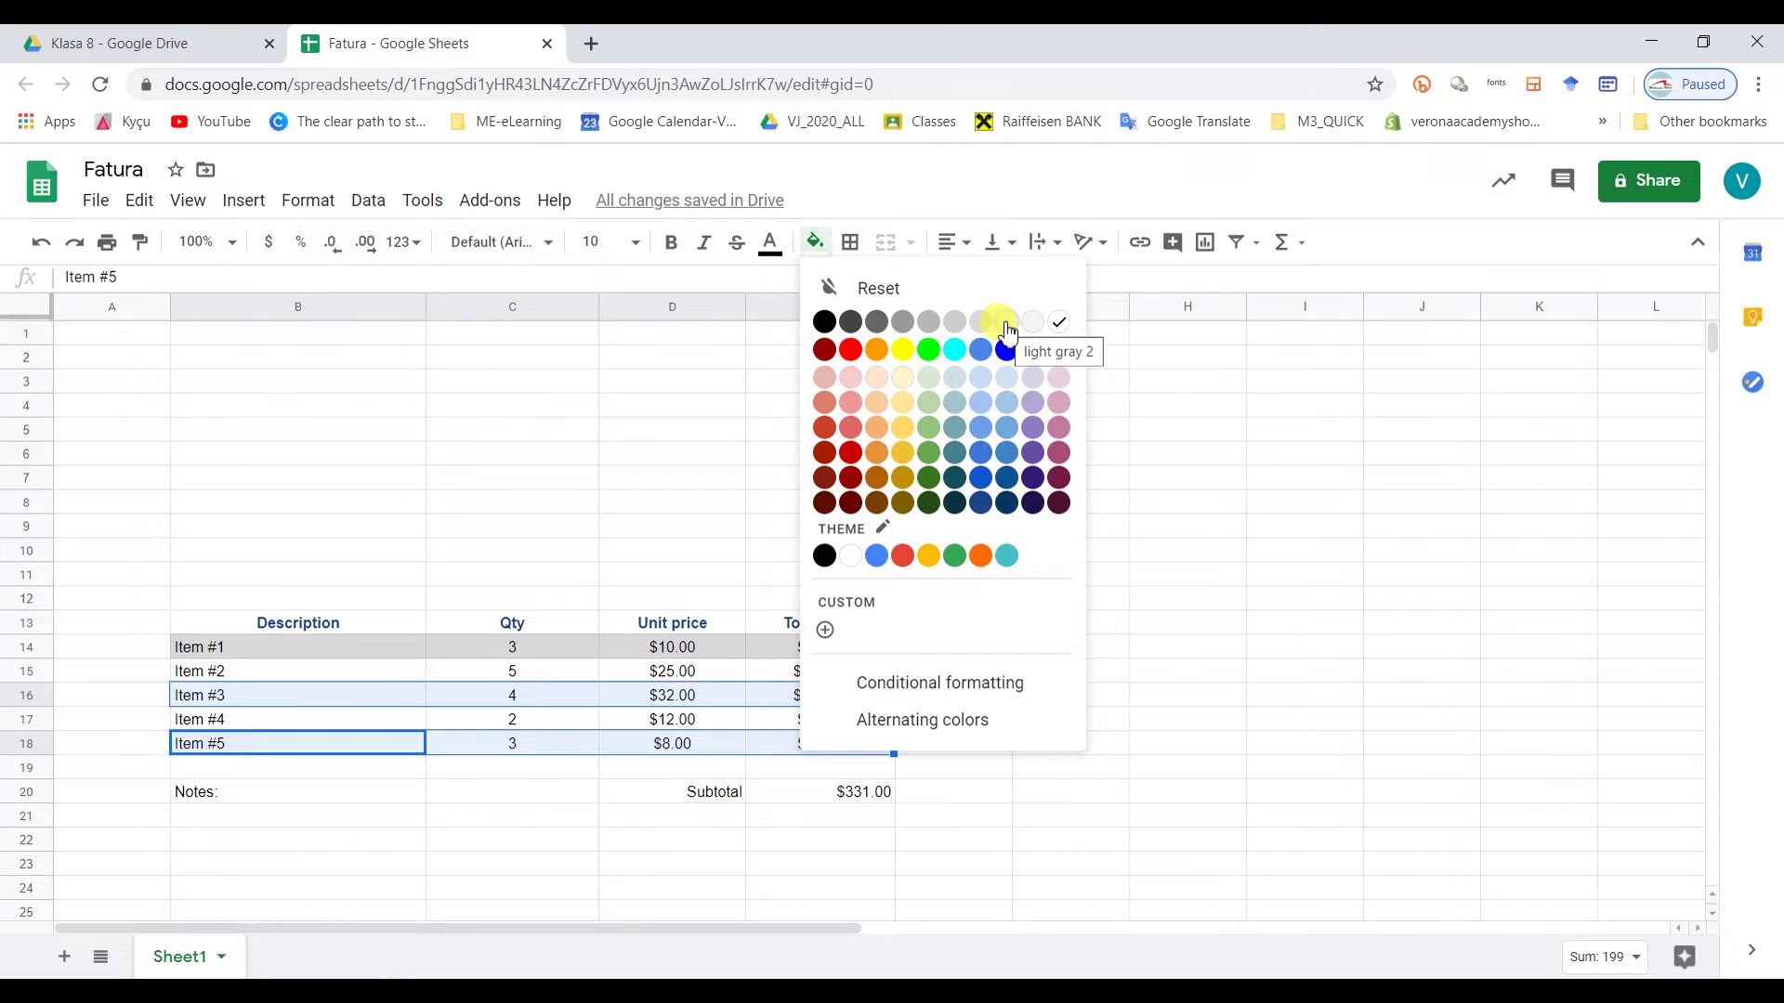
left_click(1009, 330)
- Change the fill of the Item #1 row, B14:E14, to light gray 2 to match the other shaded rows
left_click_drag(247, 650, 818, 649)
left_click(815, 241)
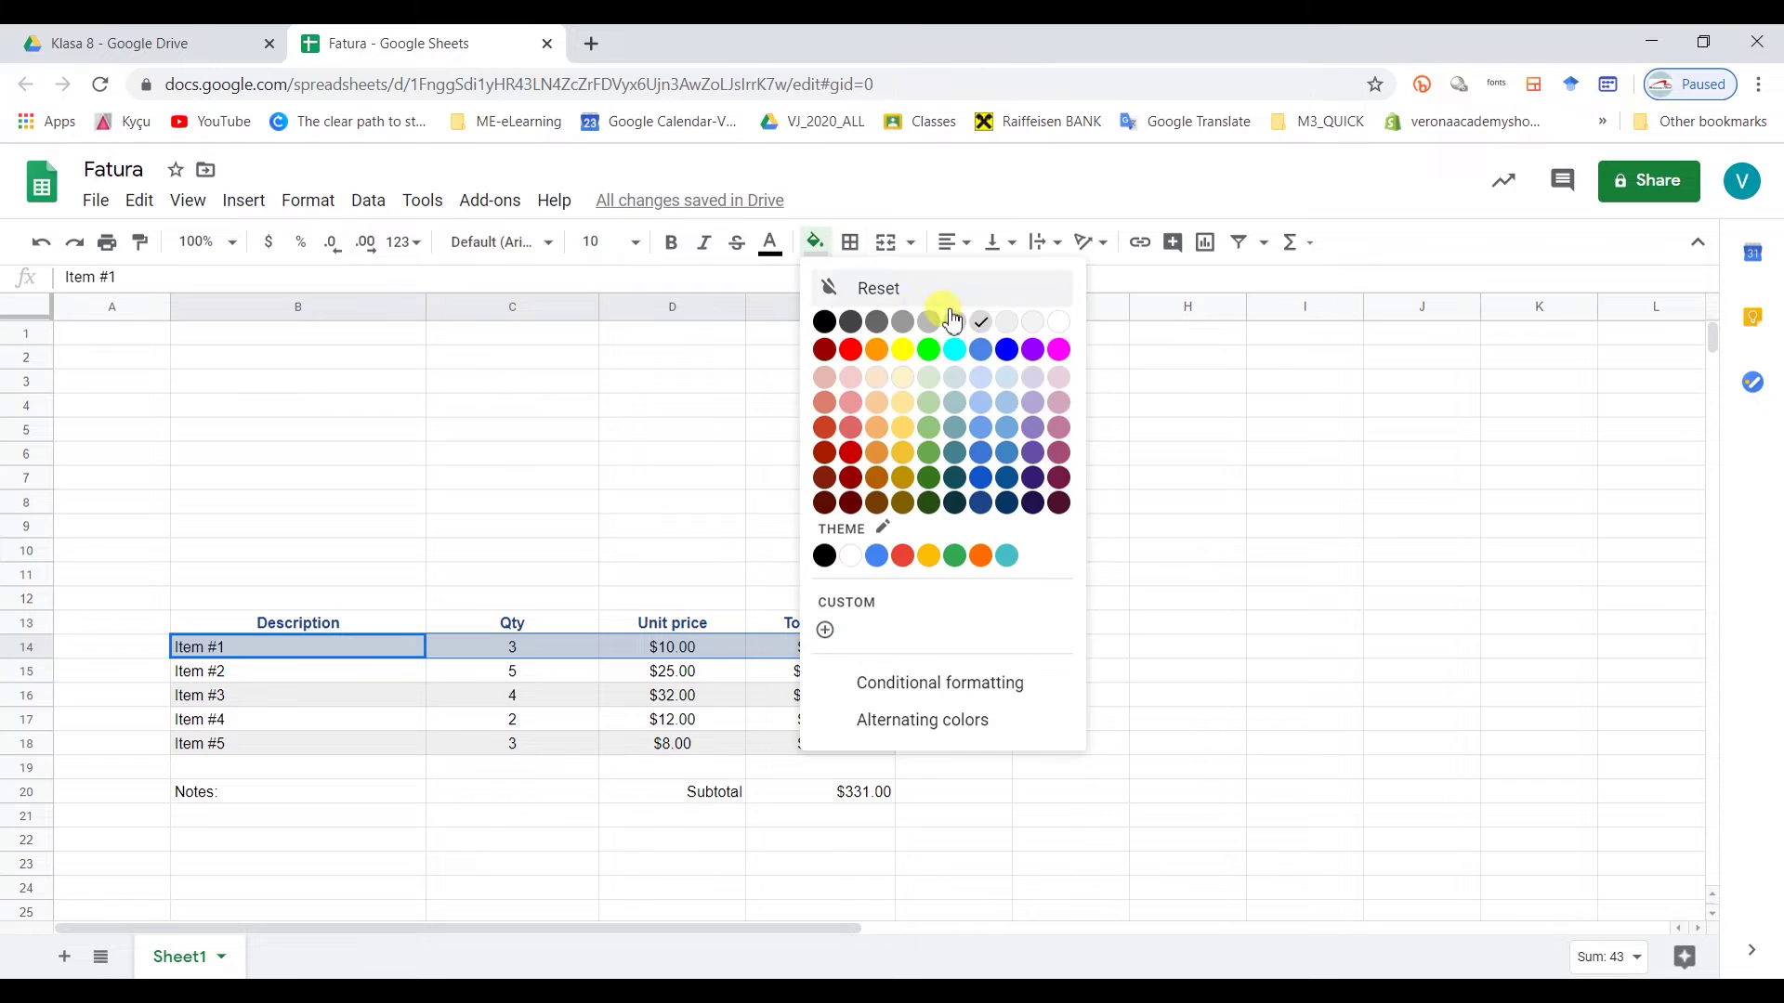
left_click(1007, 325)
left_click(1108, 695)
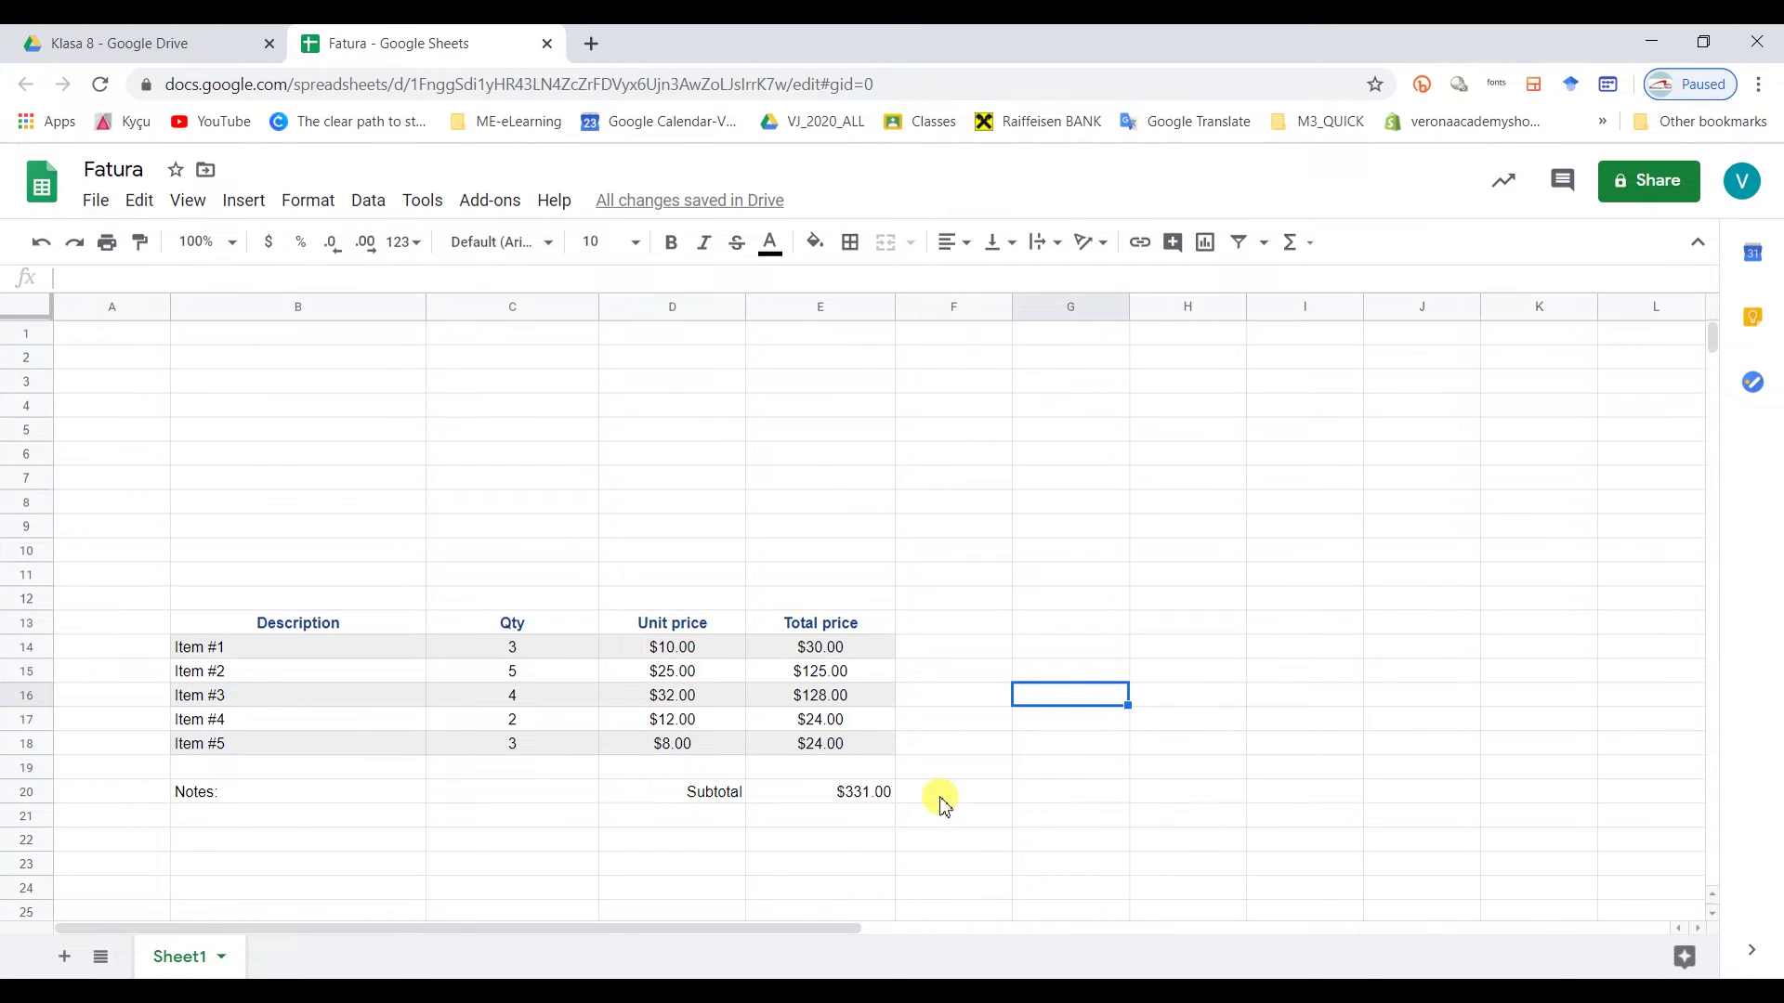
- Make the Subtotal label in D20 and the subtotal amount in E20 bold
left_click(726, 799)
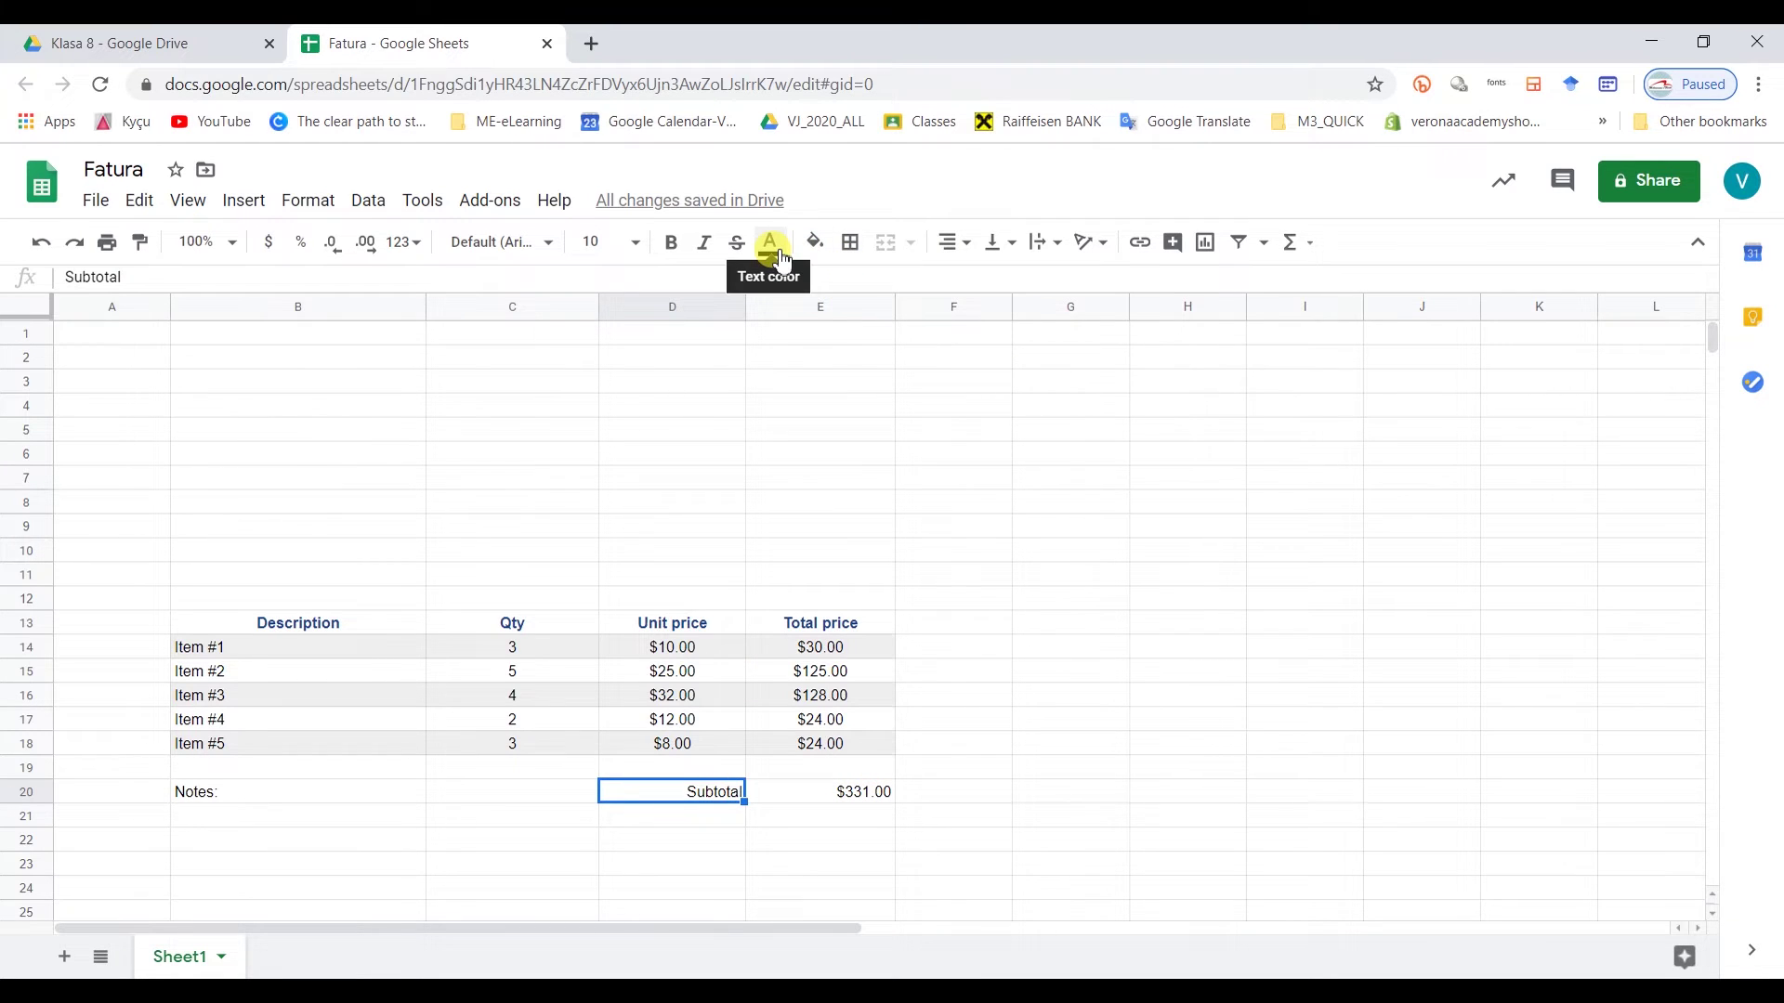
left_click(671, 242)
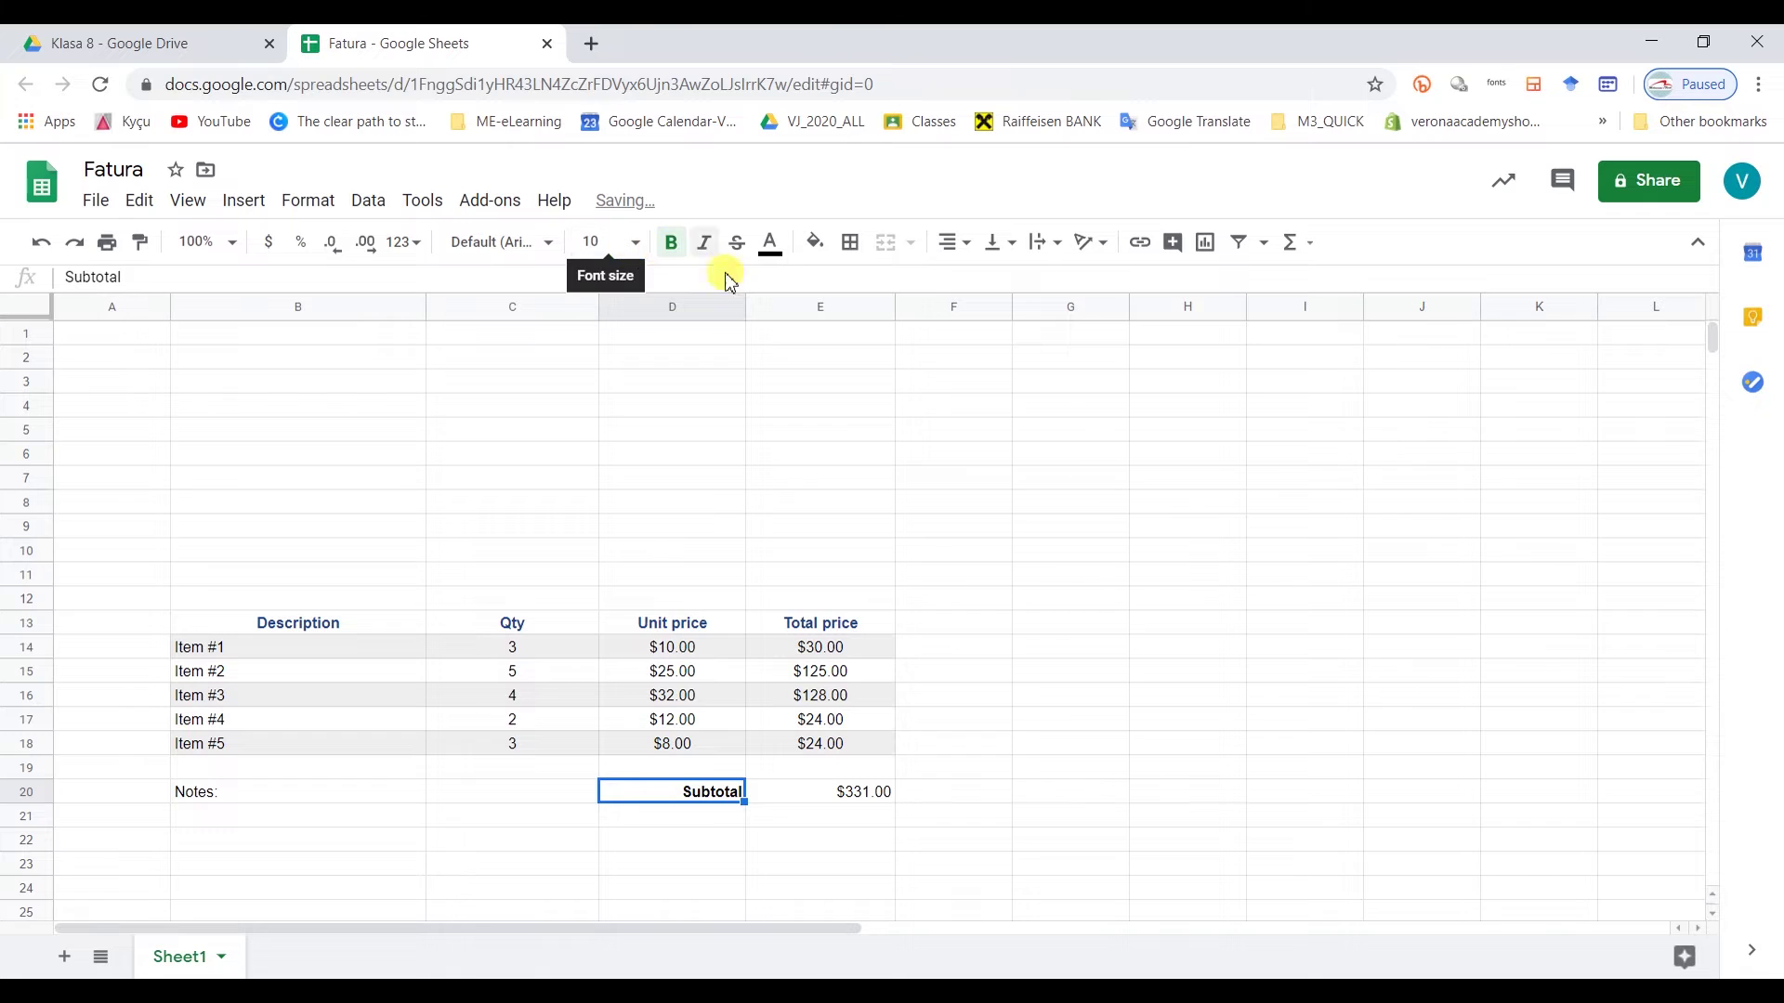
left_click(855, 794)
left_click(671, 242)
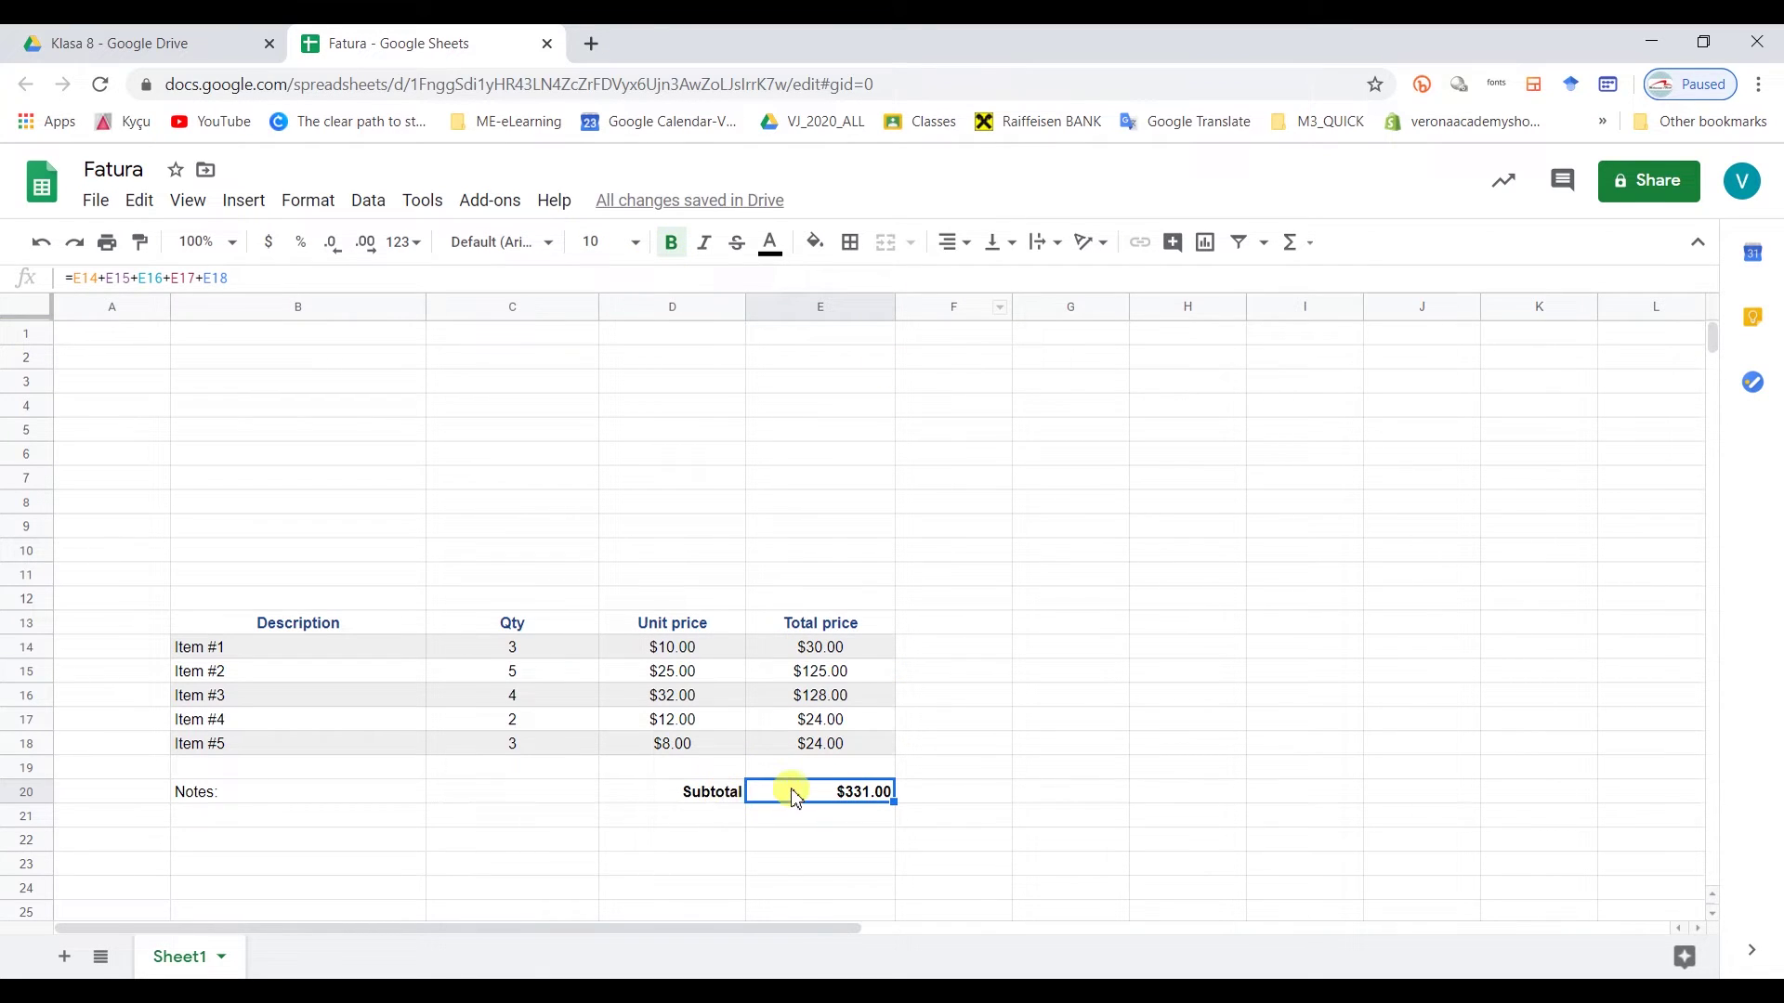
- Color the text of the subtotal label and amount in D20:E20 dark blue like the table headers
left_click_drag(709, 790, 780, 793)
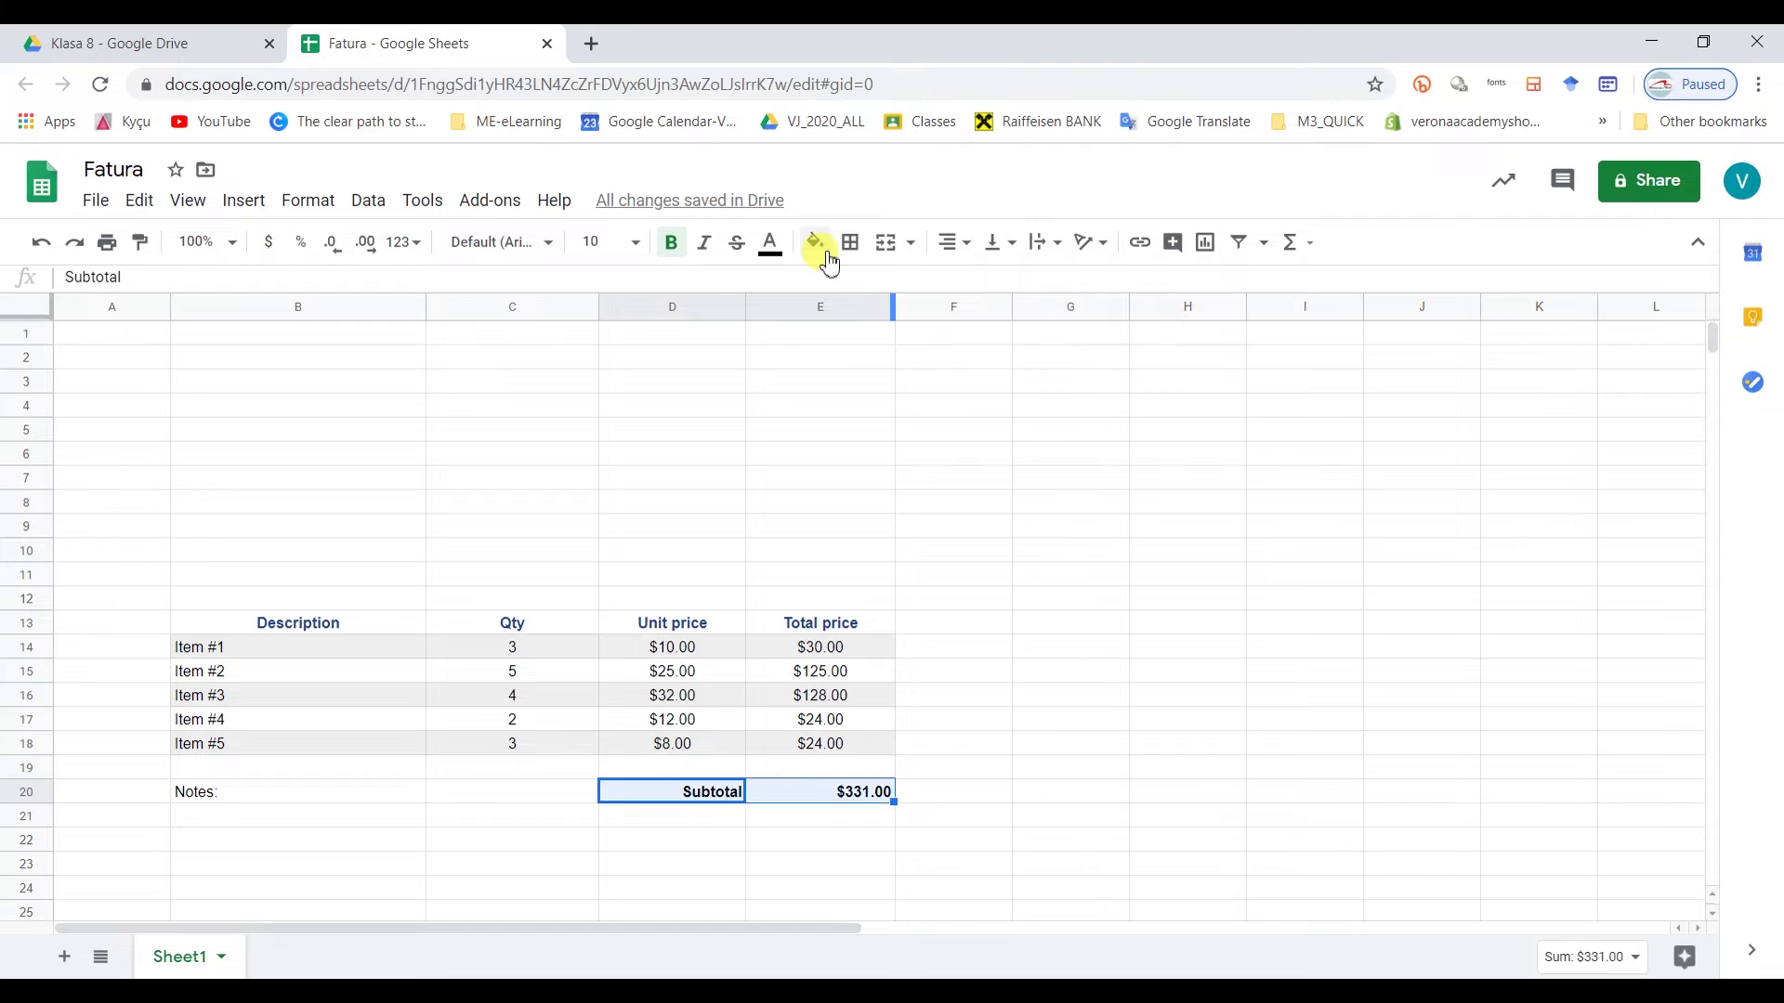
left_click(771, 243)
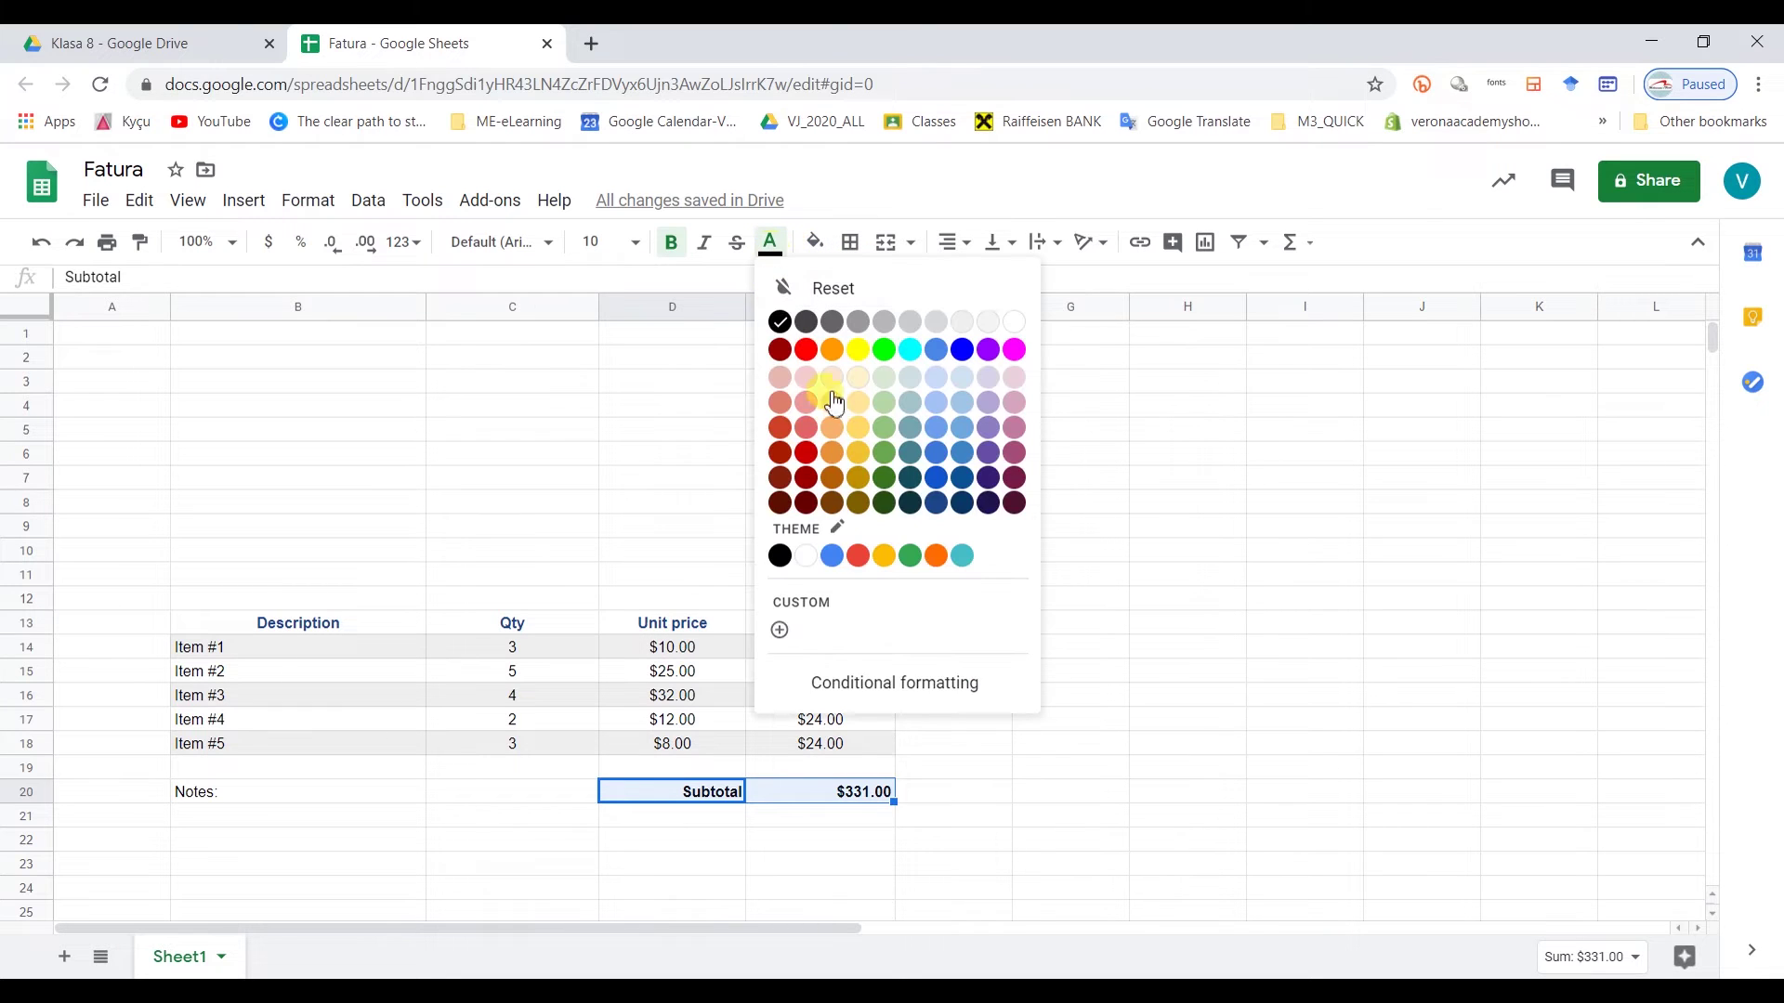
left_click(937, 483)
left_click(958, 675)
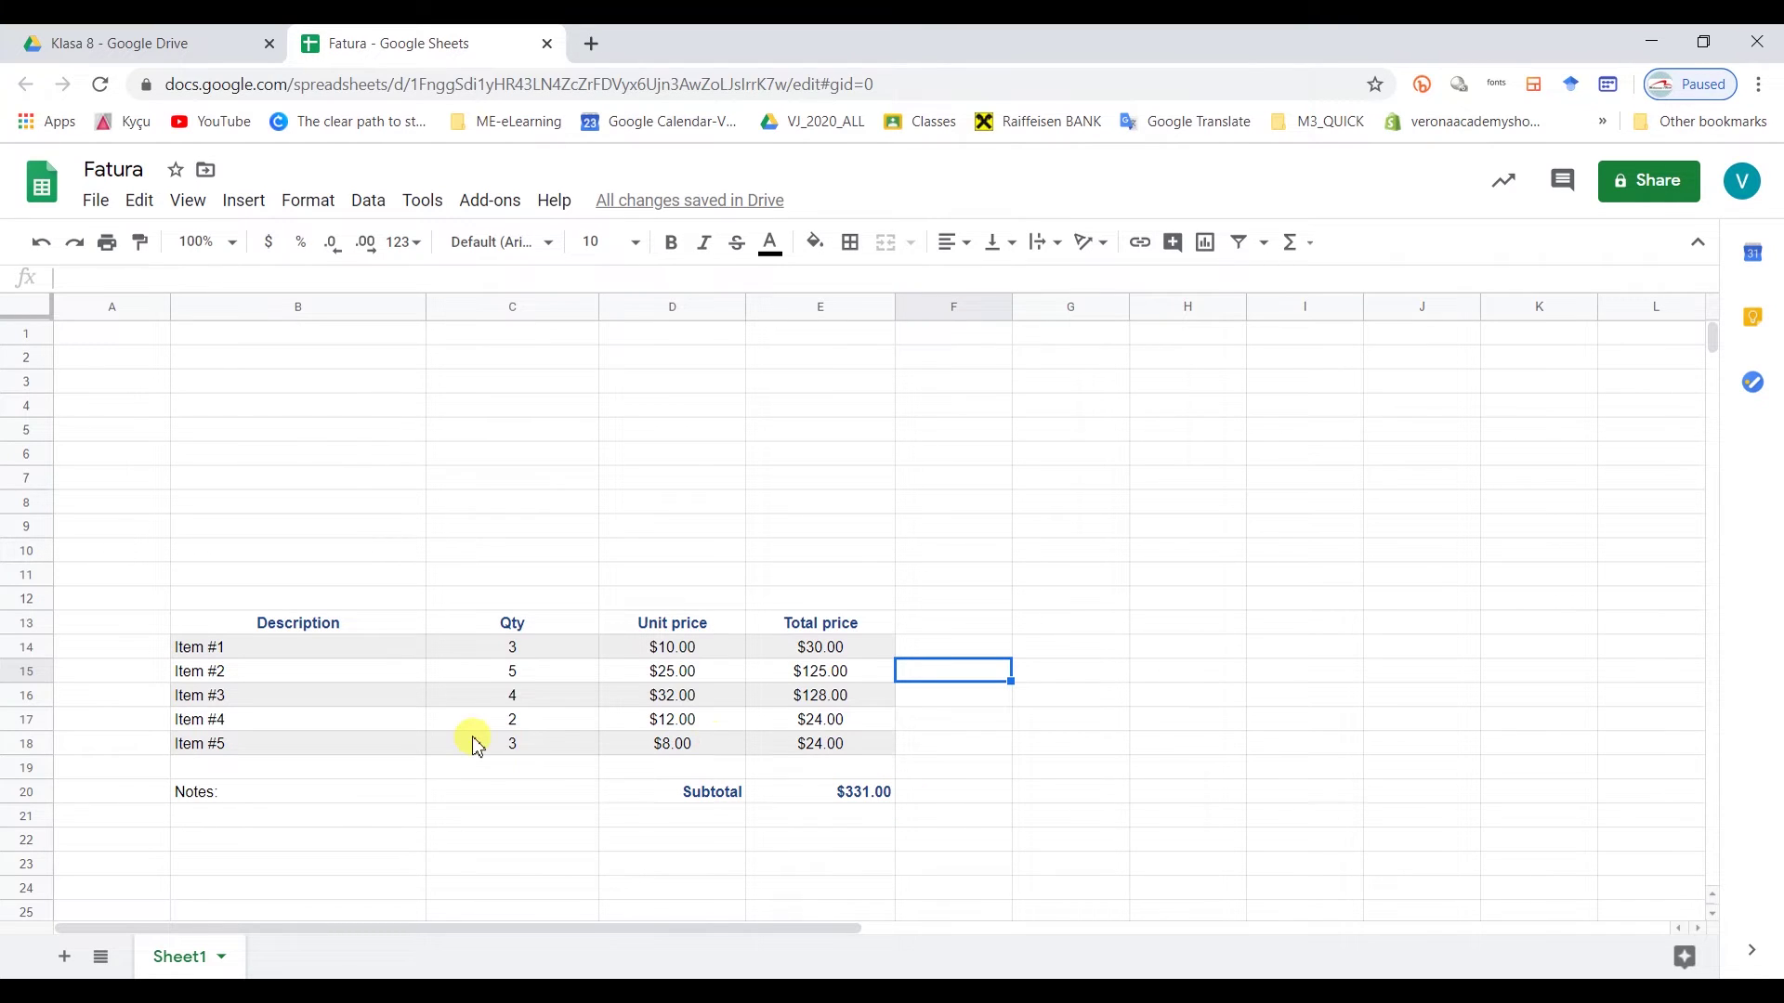
- Add a dark blue bottom border to B12:E12, directly above the table headers
left_click(204, 599)
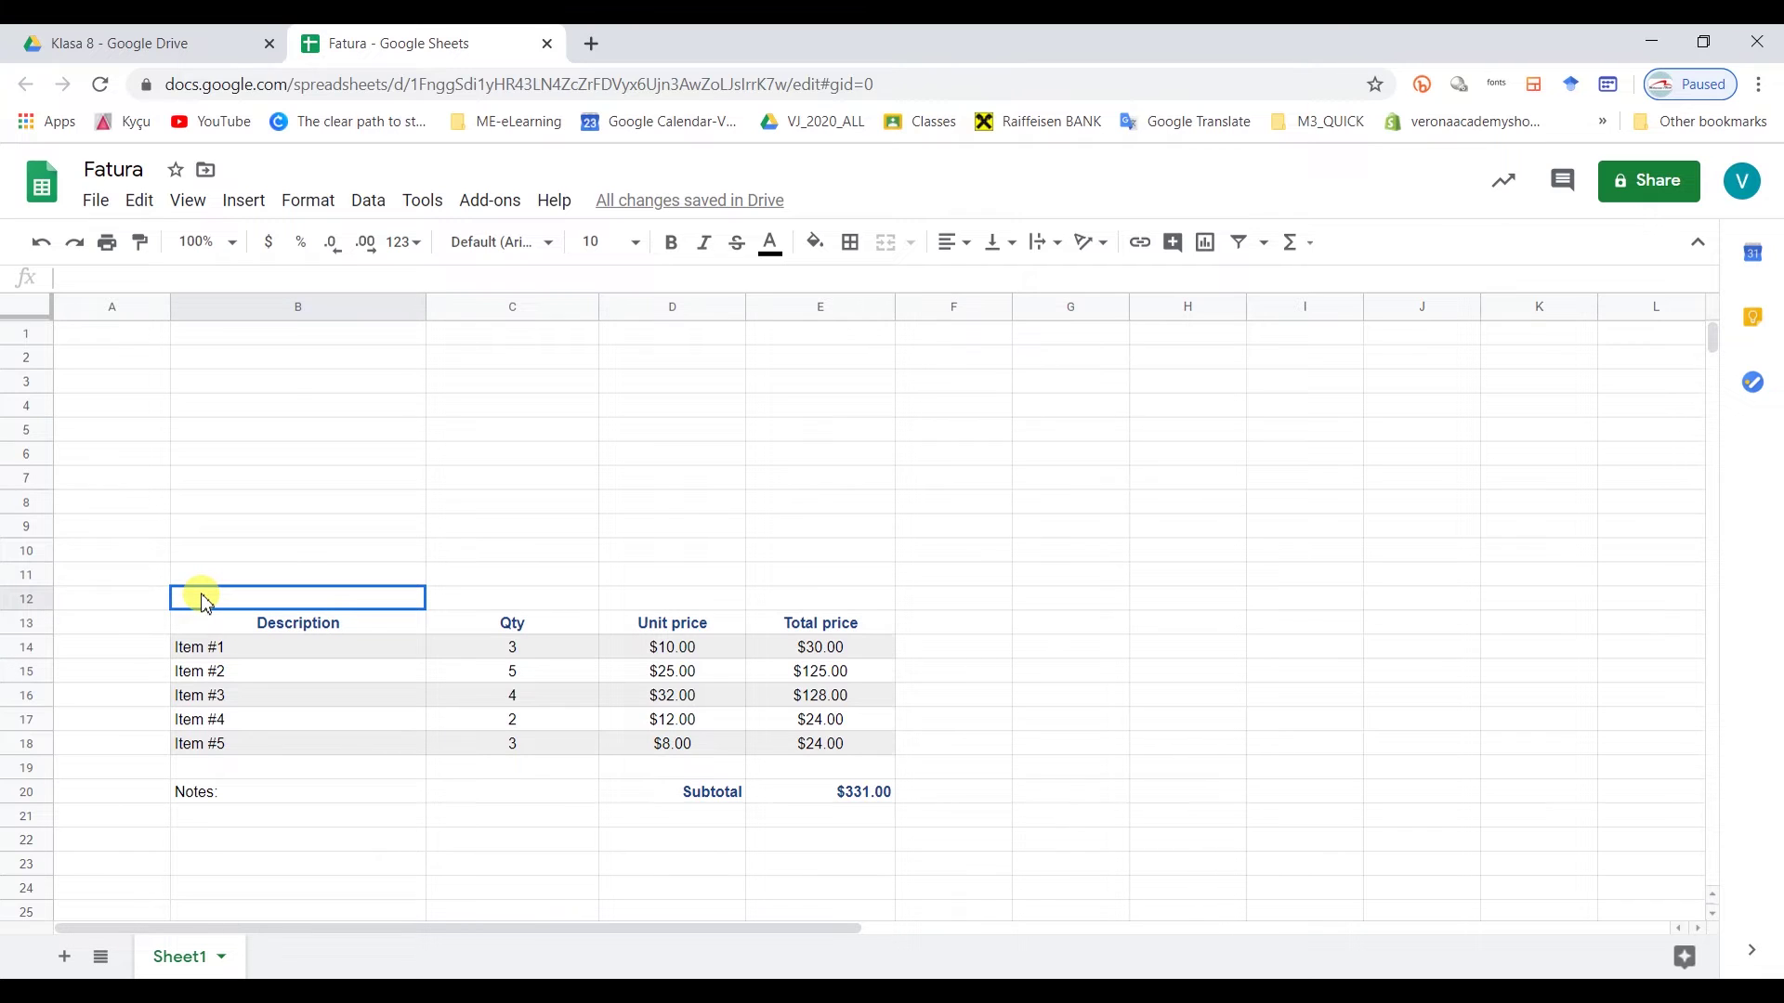
left_click_drag(206, 602, 873, 599)
left_click(850, 243)
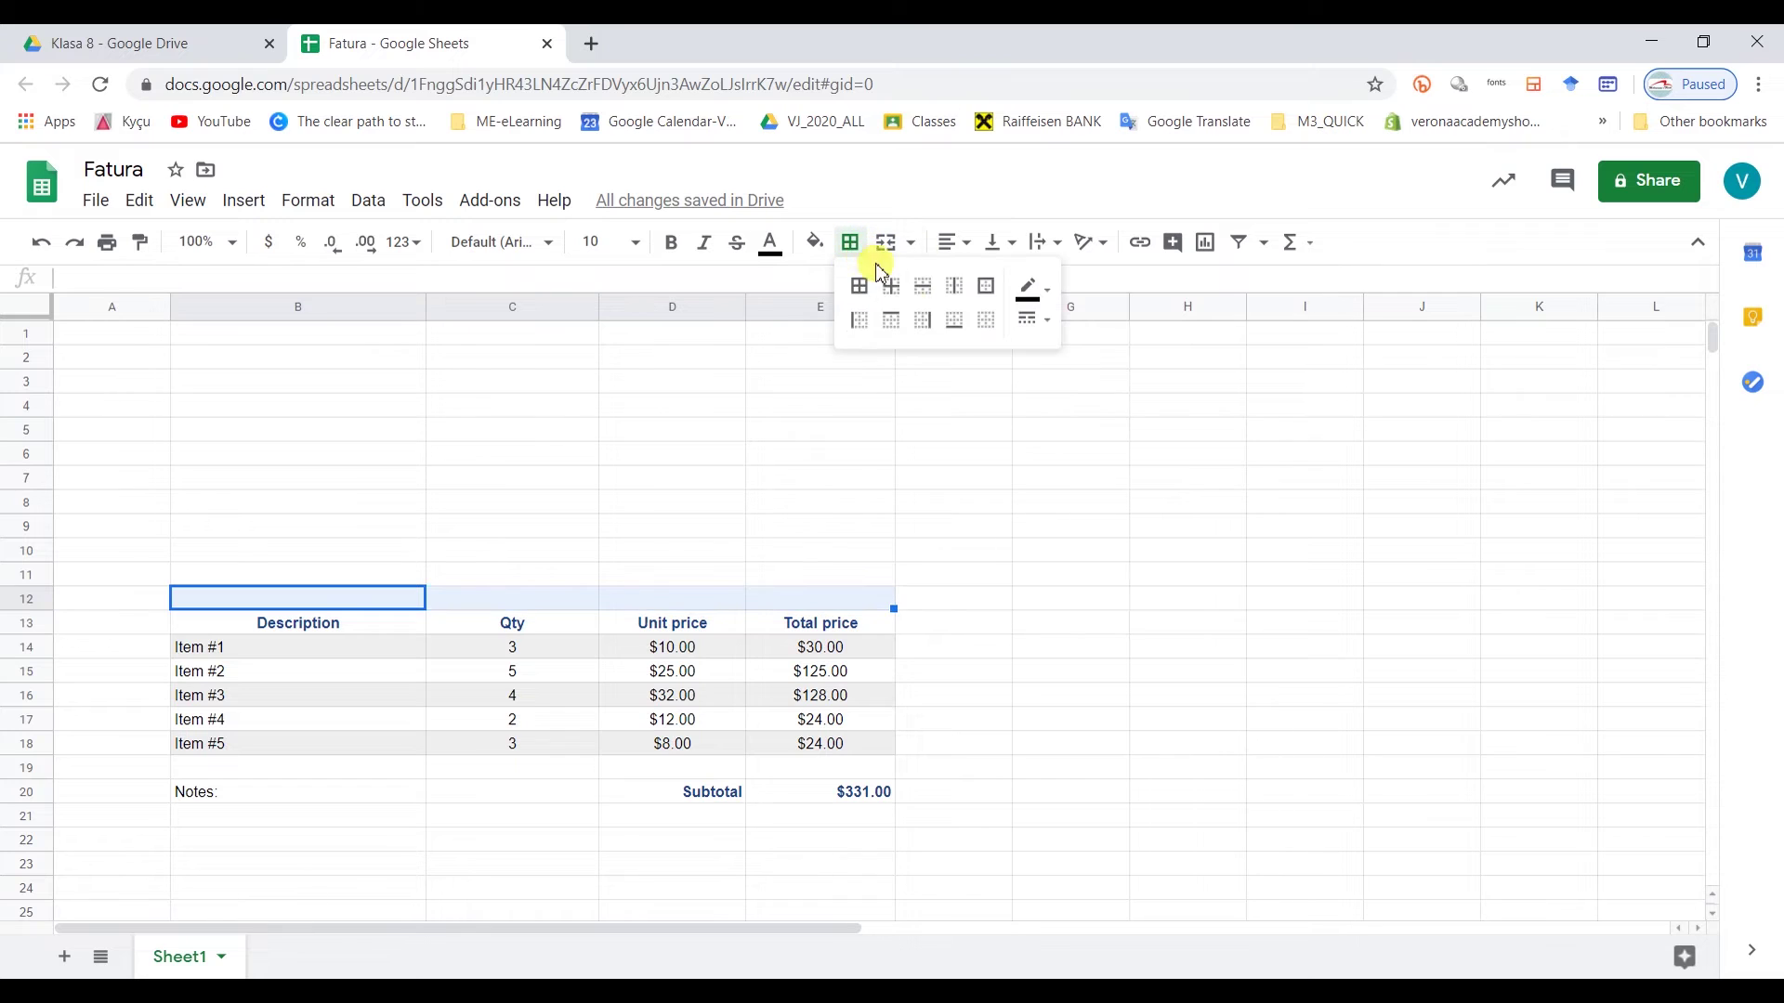
left_click(1045, 292)
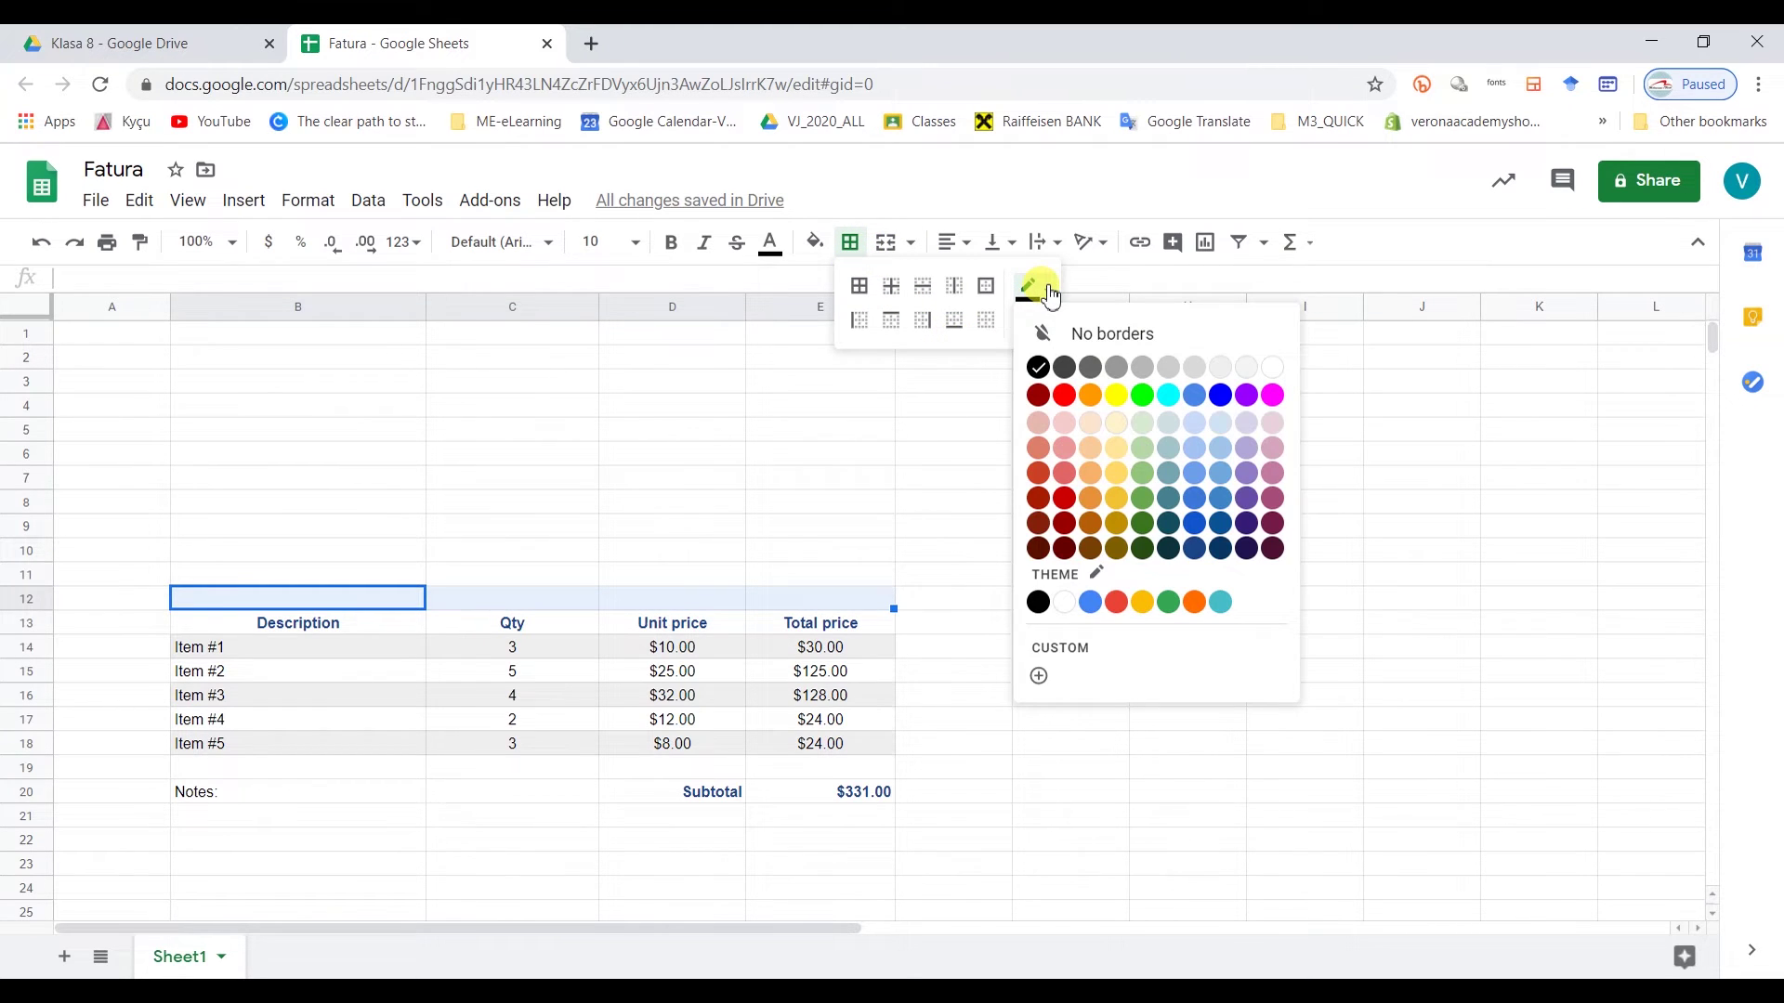
left_click(1196, 550)
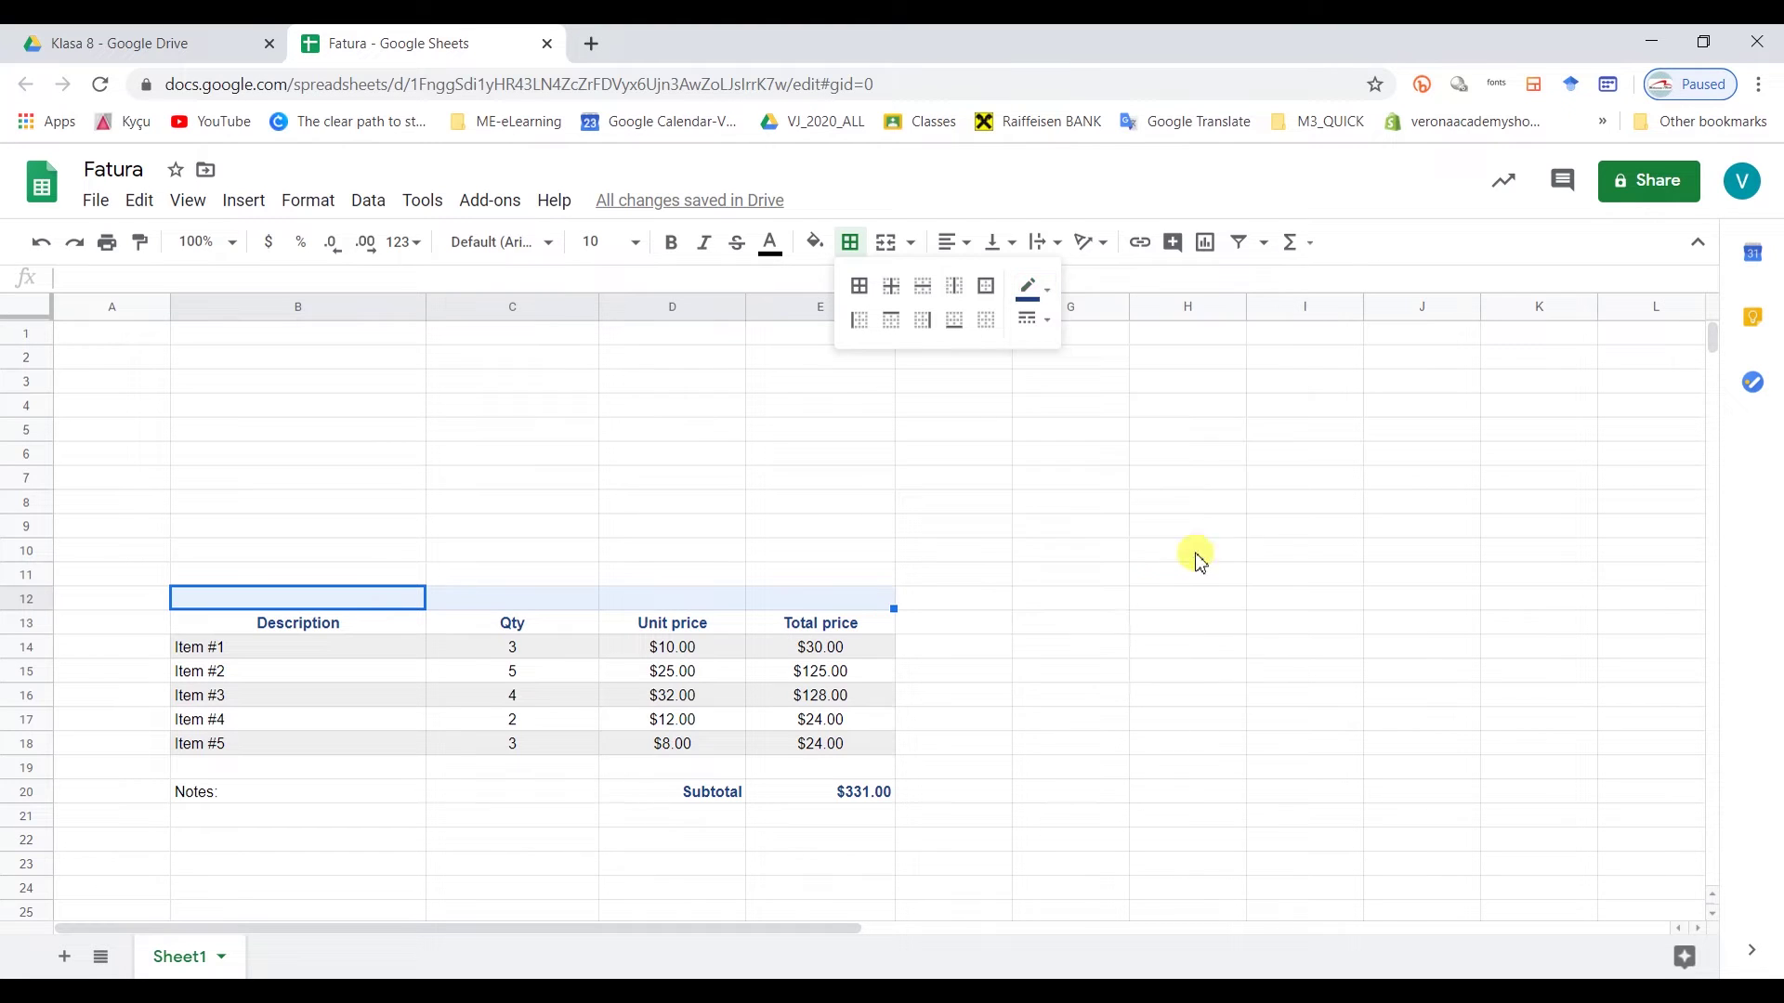
left_click(952, 320)
left_click(991, 574)
- Add a top border to the Notes and Subtotal row, B20:E20
left_click_drag(232, 599, 824, 598)
left_click(316, 817)
left_click_drag(231, 796, 800, 788)
left_click(850, 242)
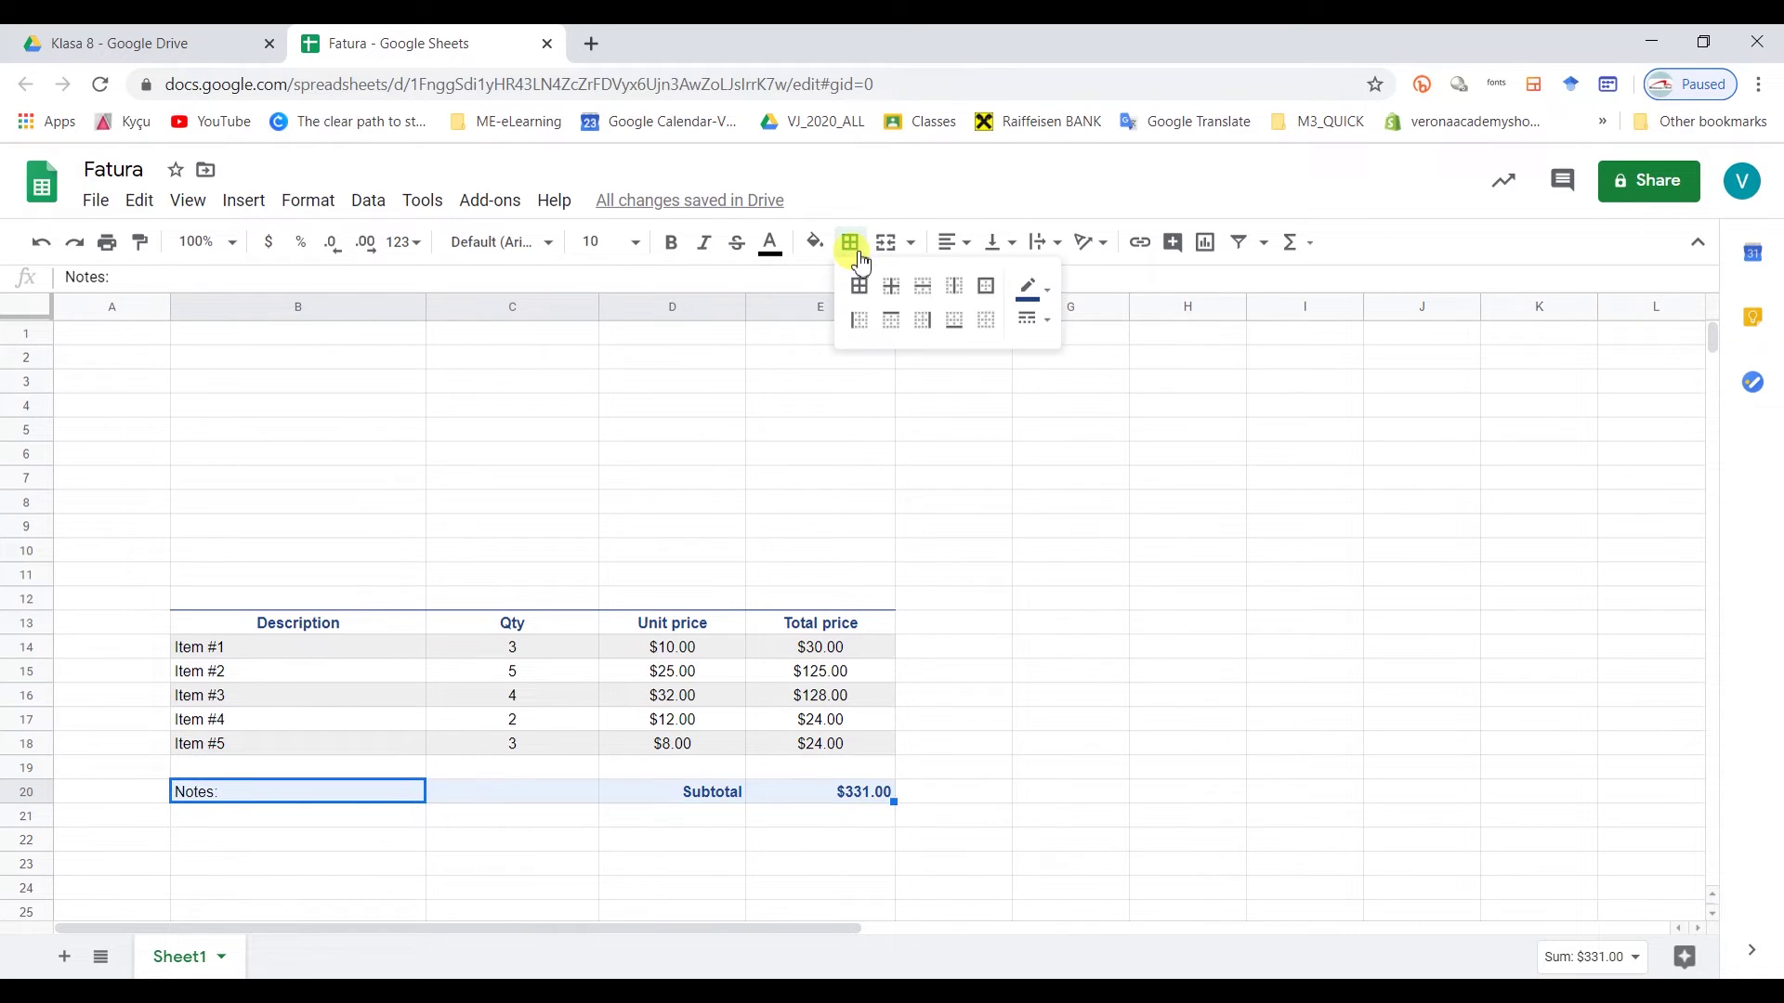
left_click(893, 325)
left_click(1059, 648)
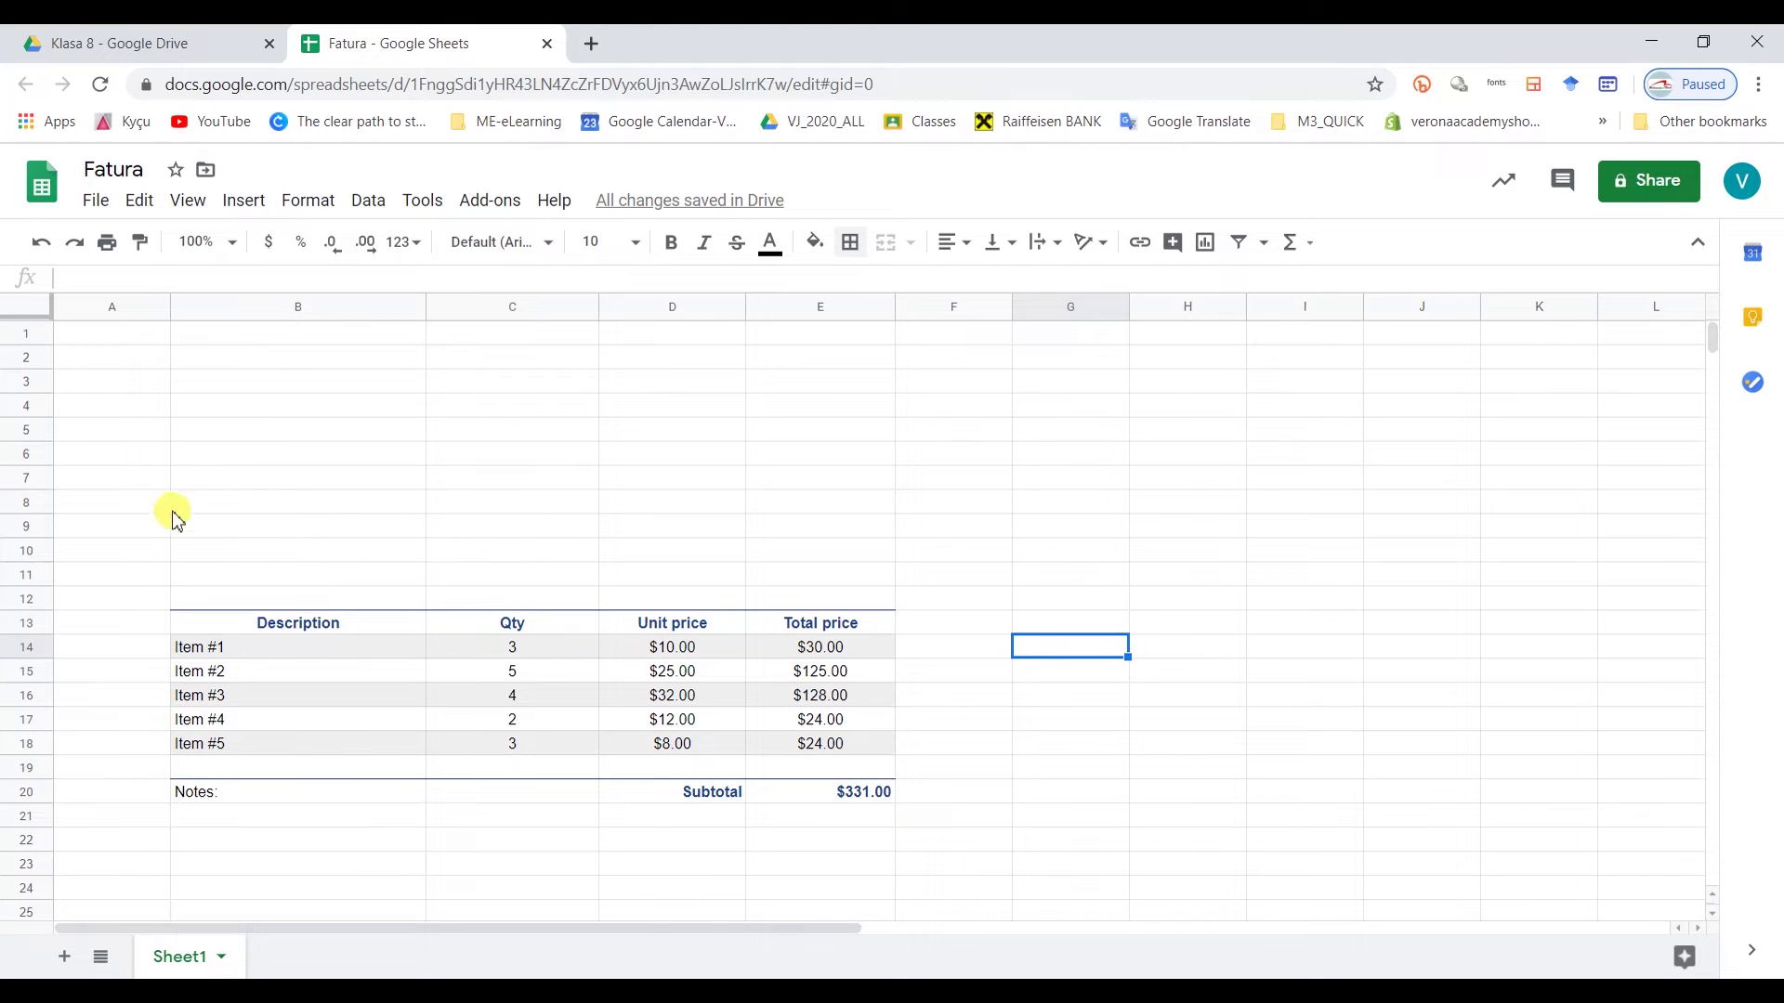
- Color the text of the Notes label in B20 dark grey
left_click(249, 797)
double_click(207, 793)
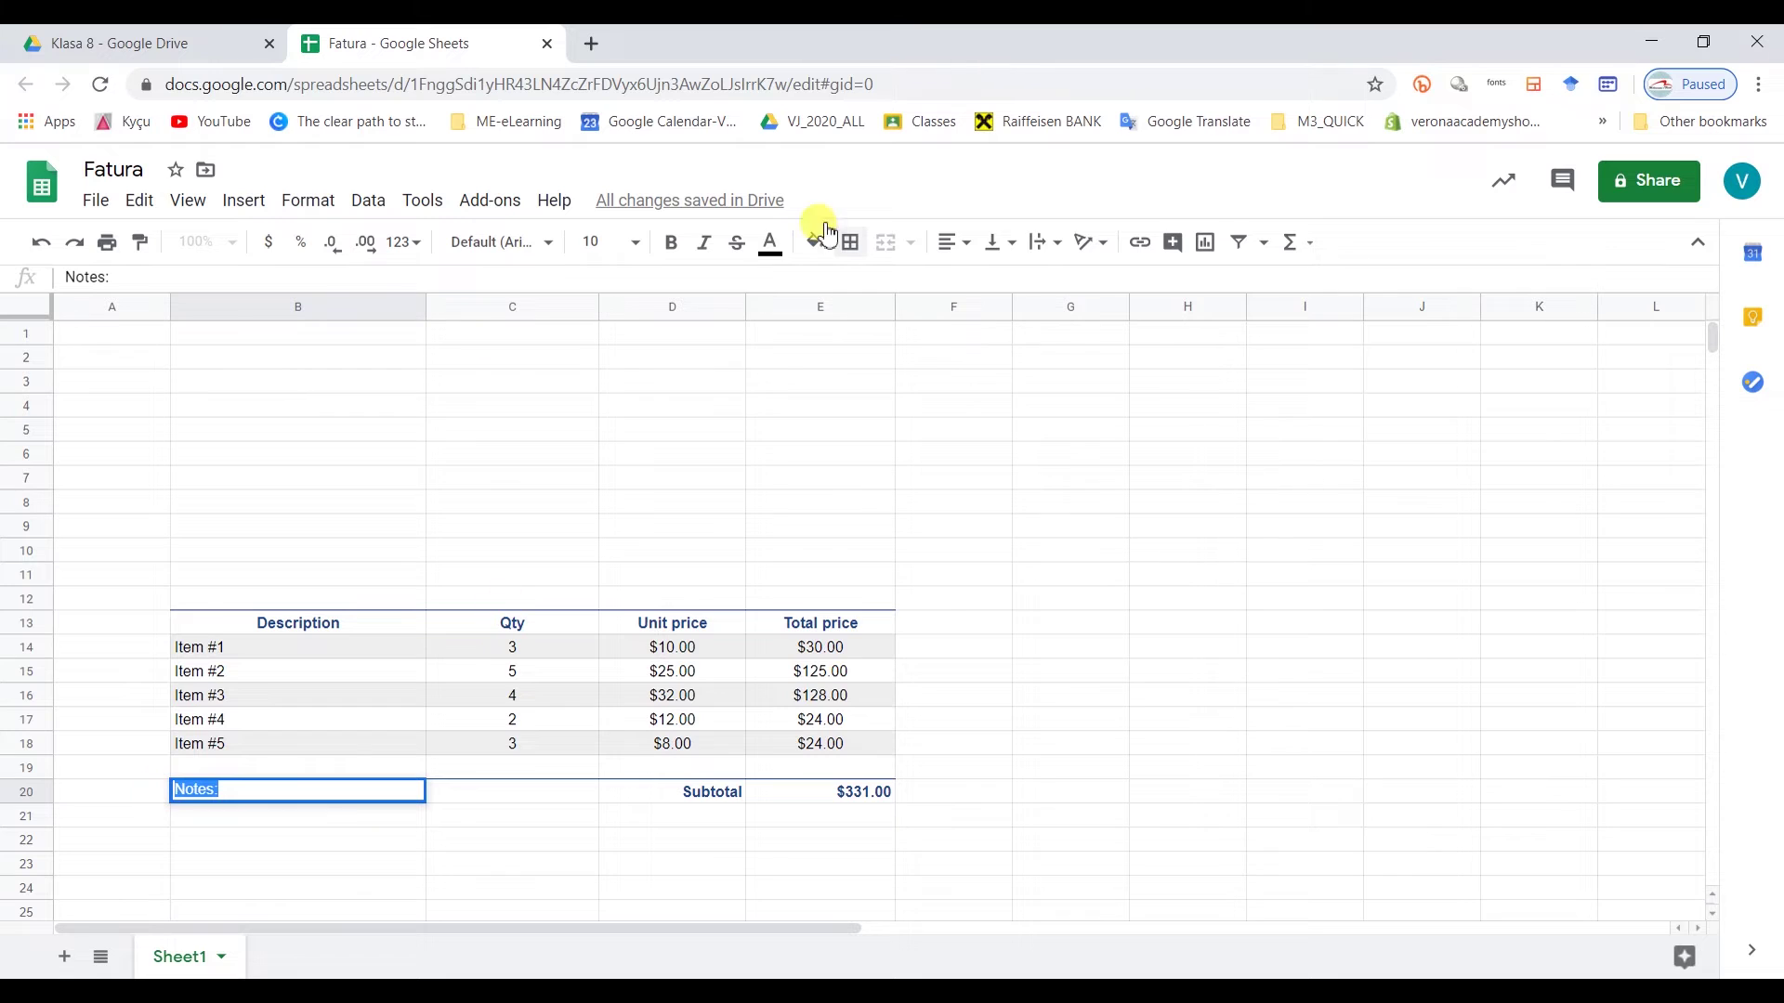
left_click(770, 242)
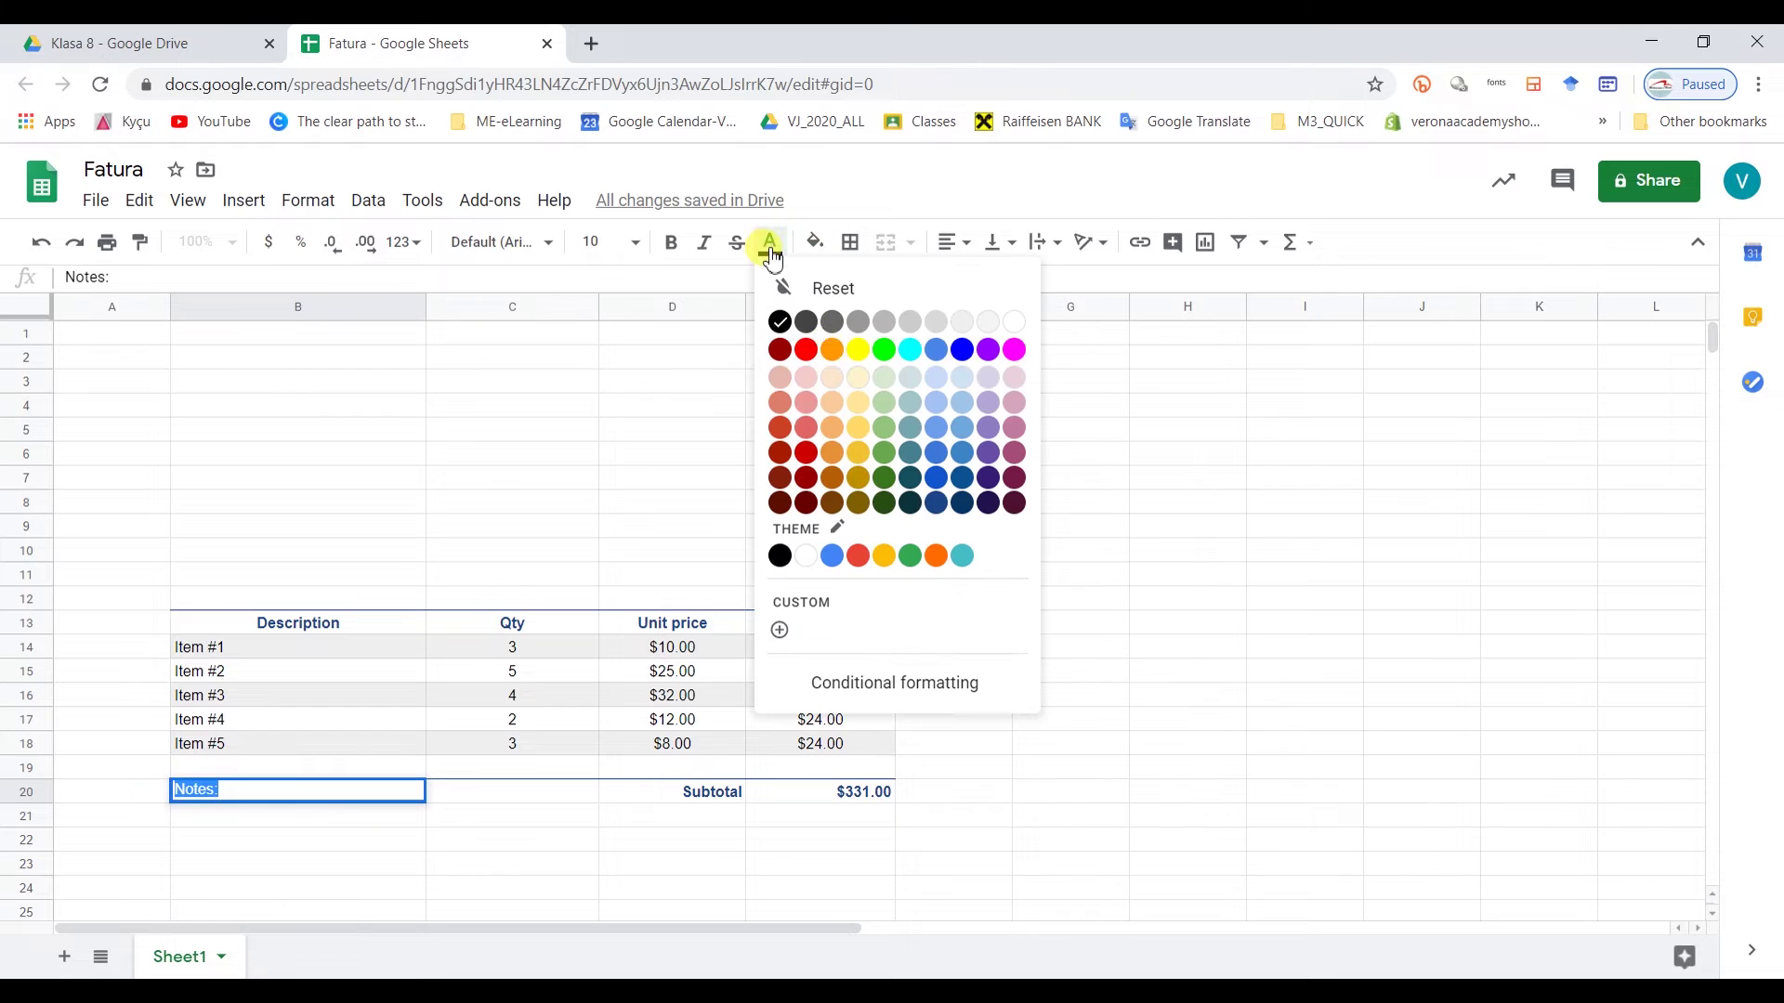
left_click(837, 323)
left_click(1071, 622)
scroll(507, 822, "down", 1)
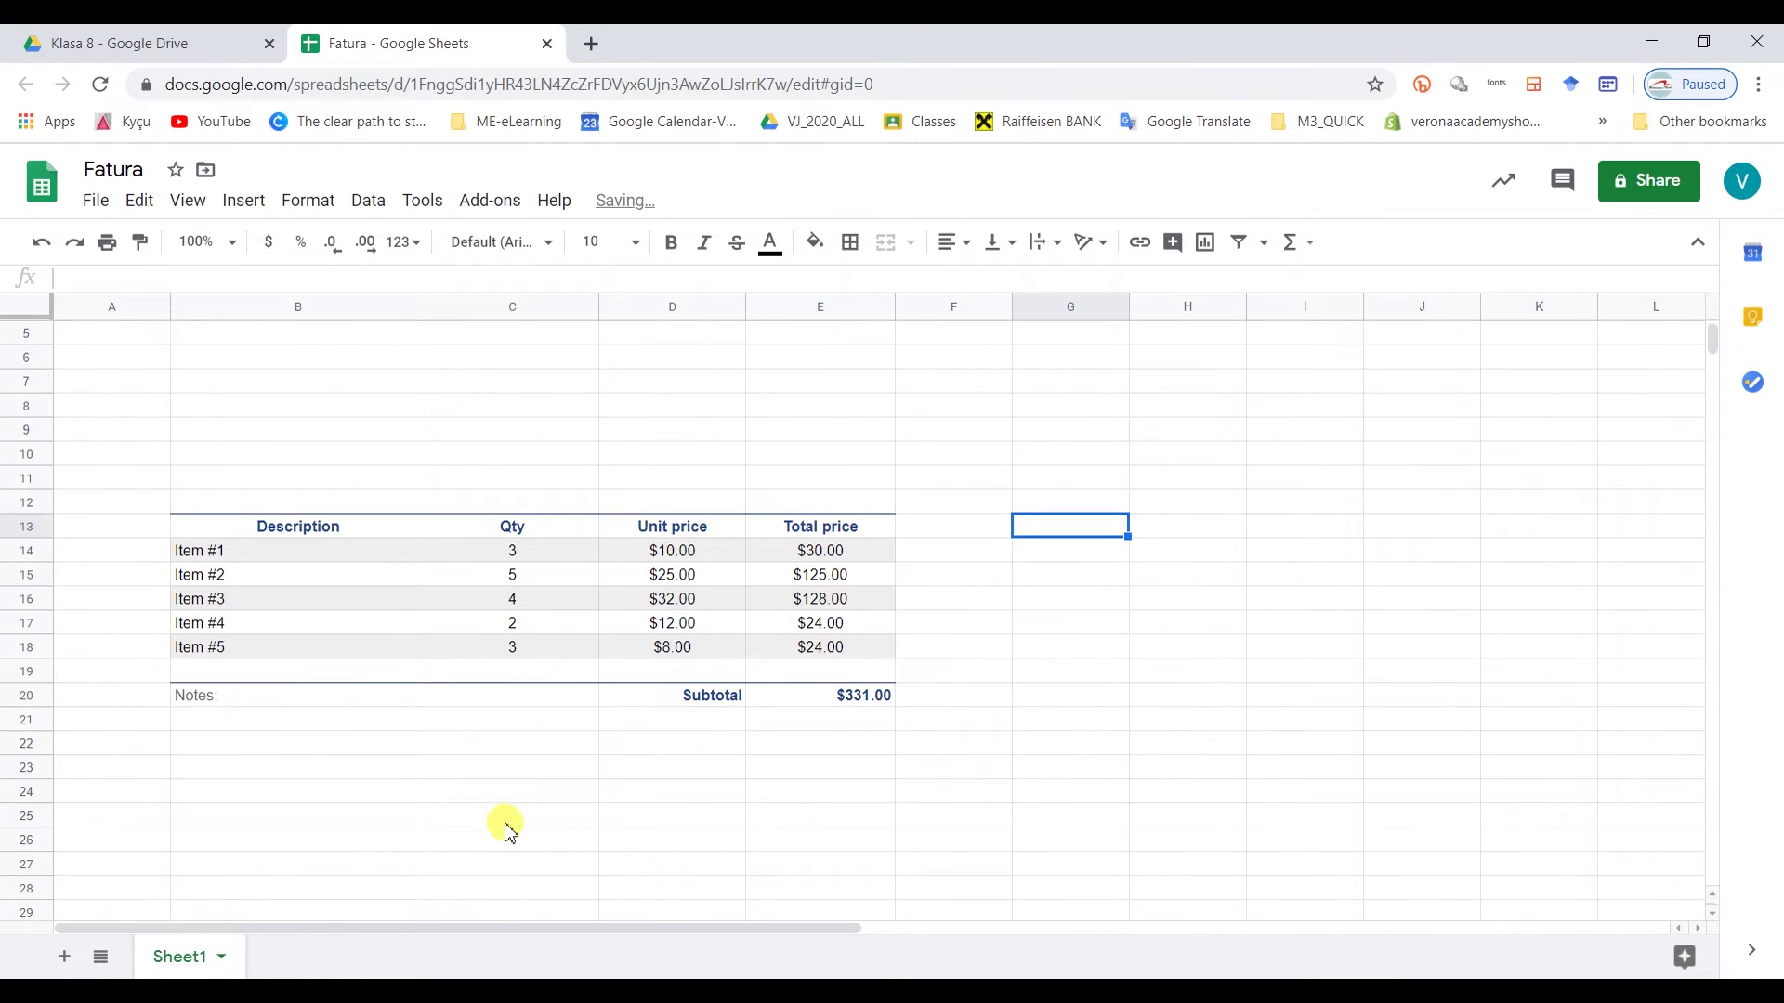
scroll(506, 827, "up", 1)
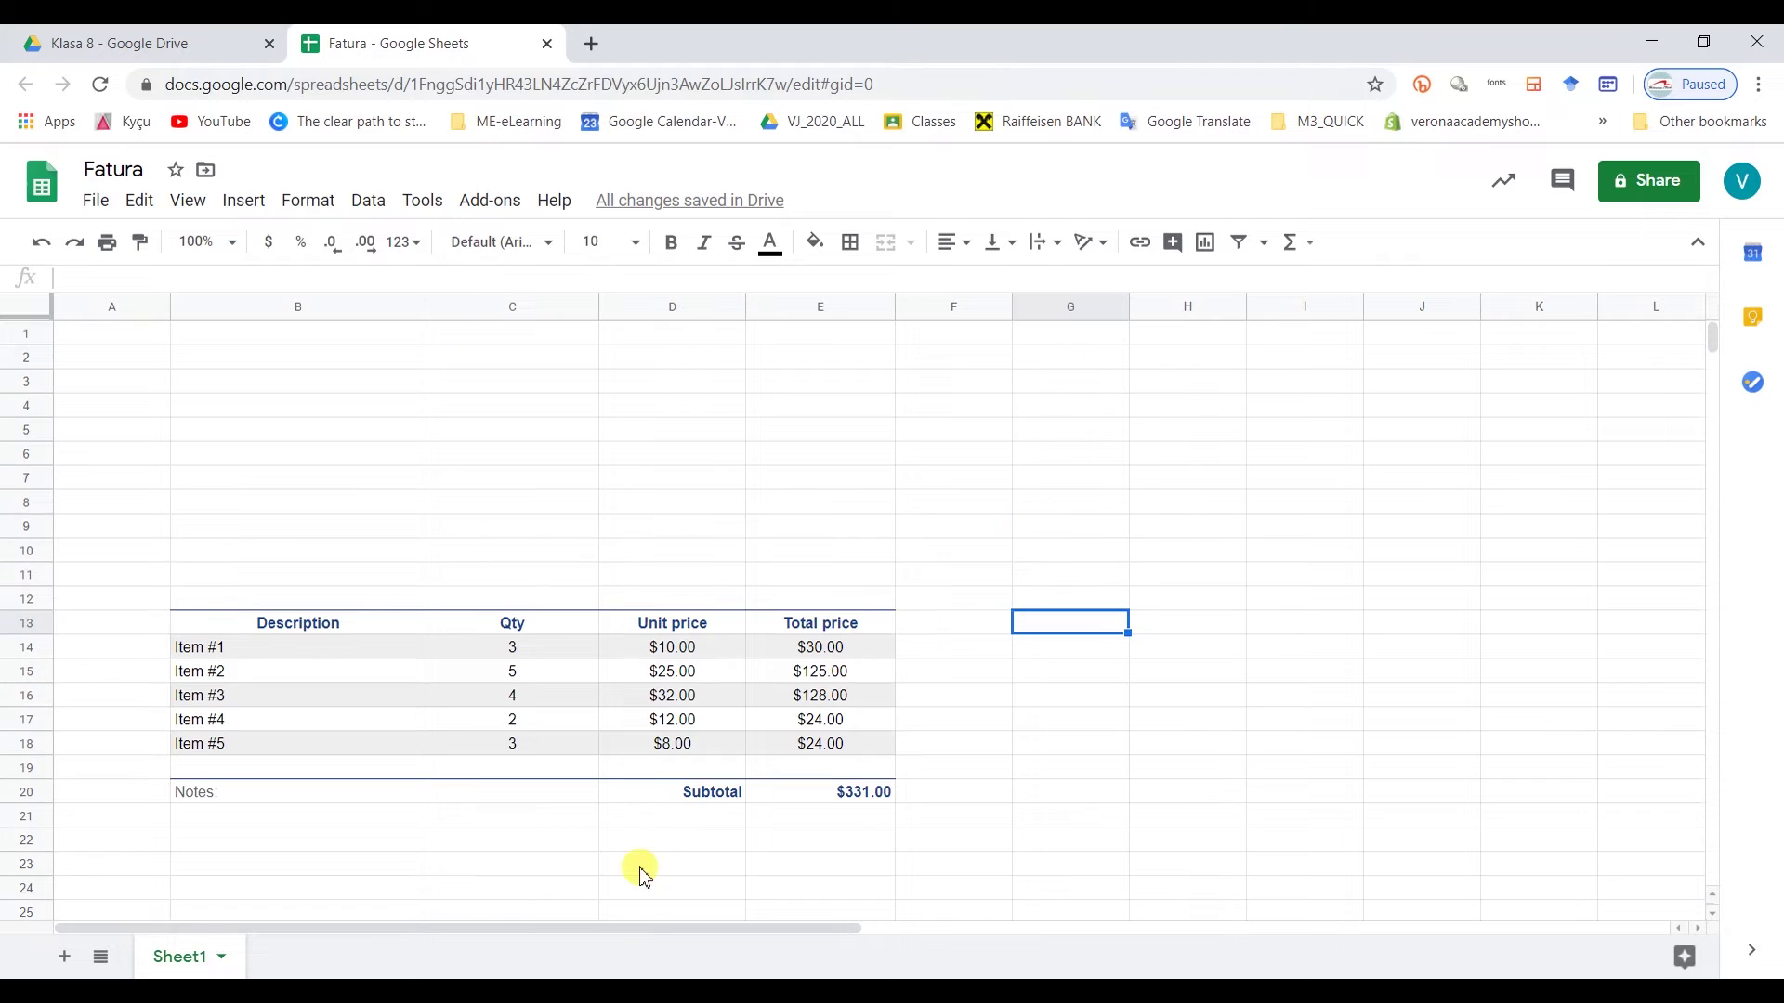
- Merge the cells D22:E23 below the subtotal and make the merged cell repeat the subtotal with =E20
left_click_drag(715, 839, 808, 867)
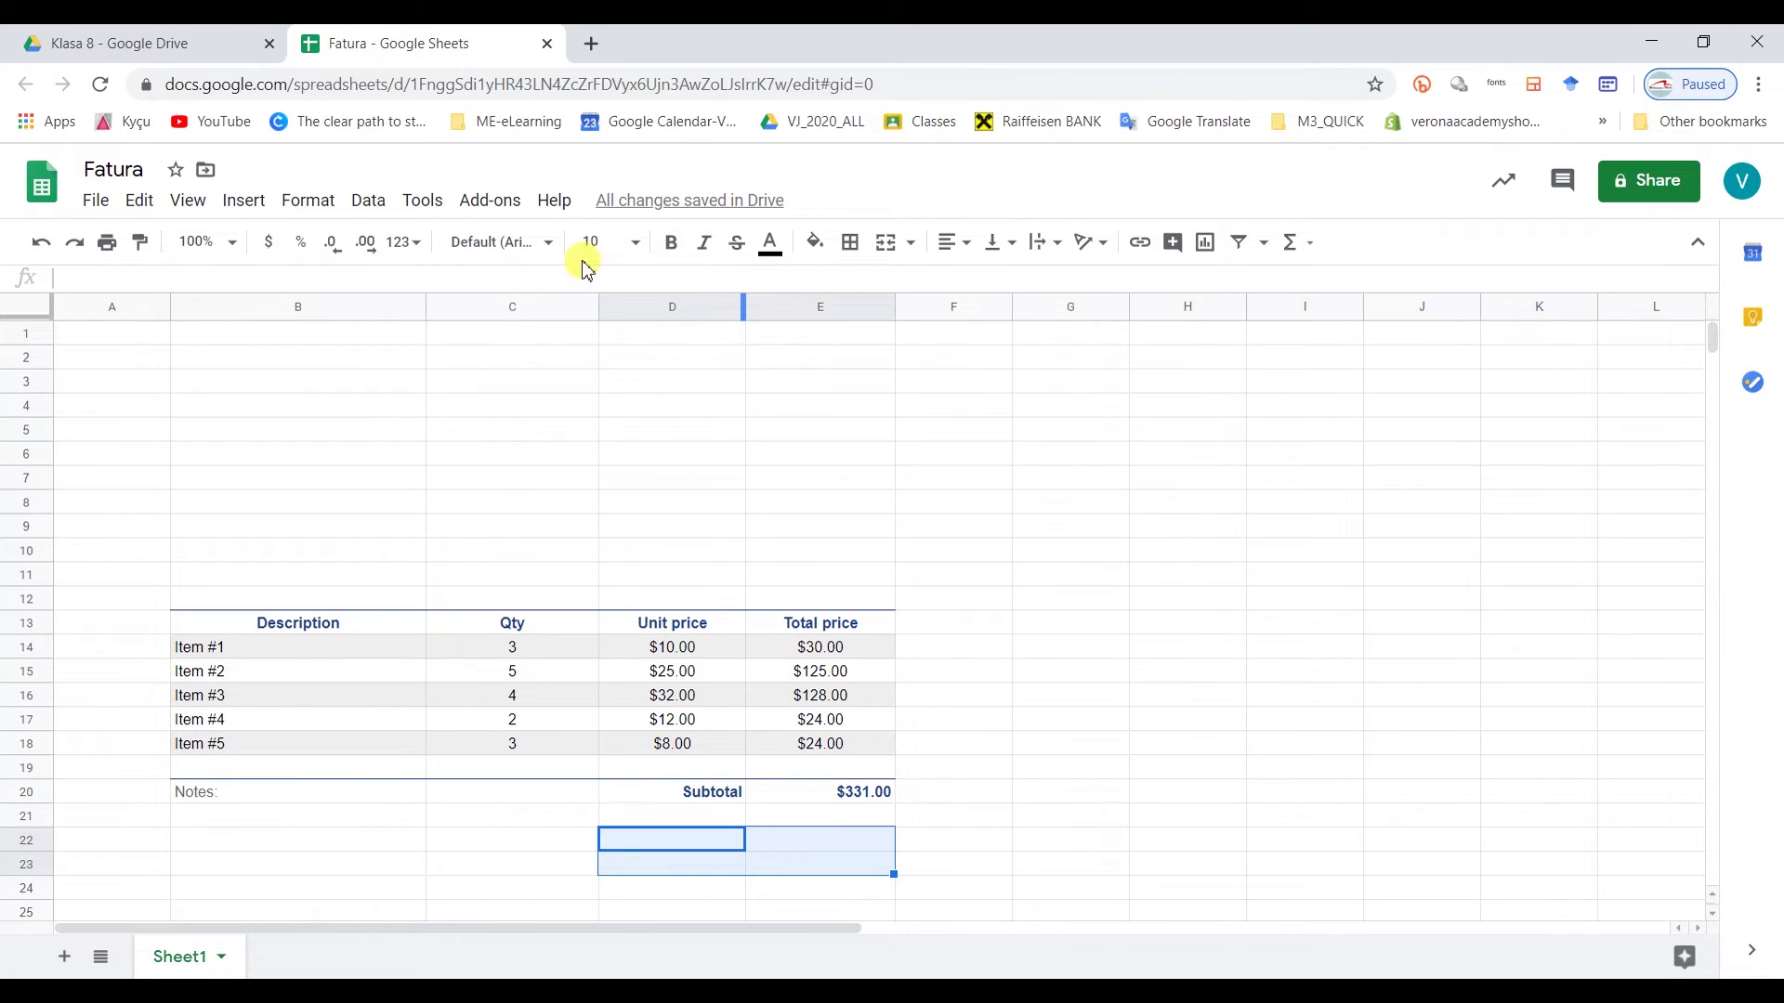
left_click(885, 242)
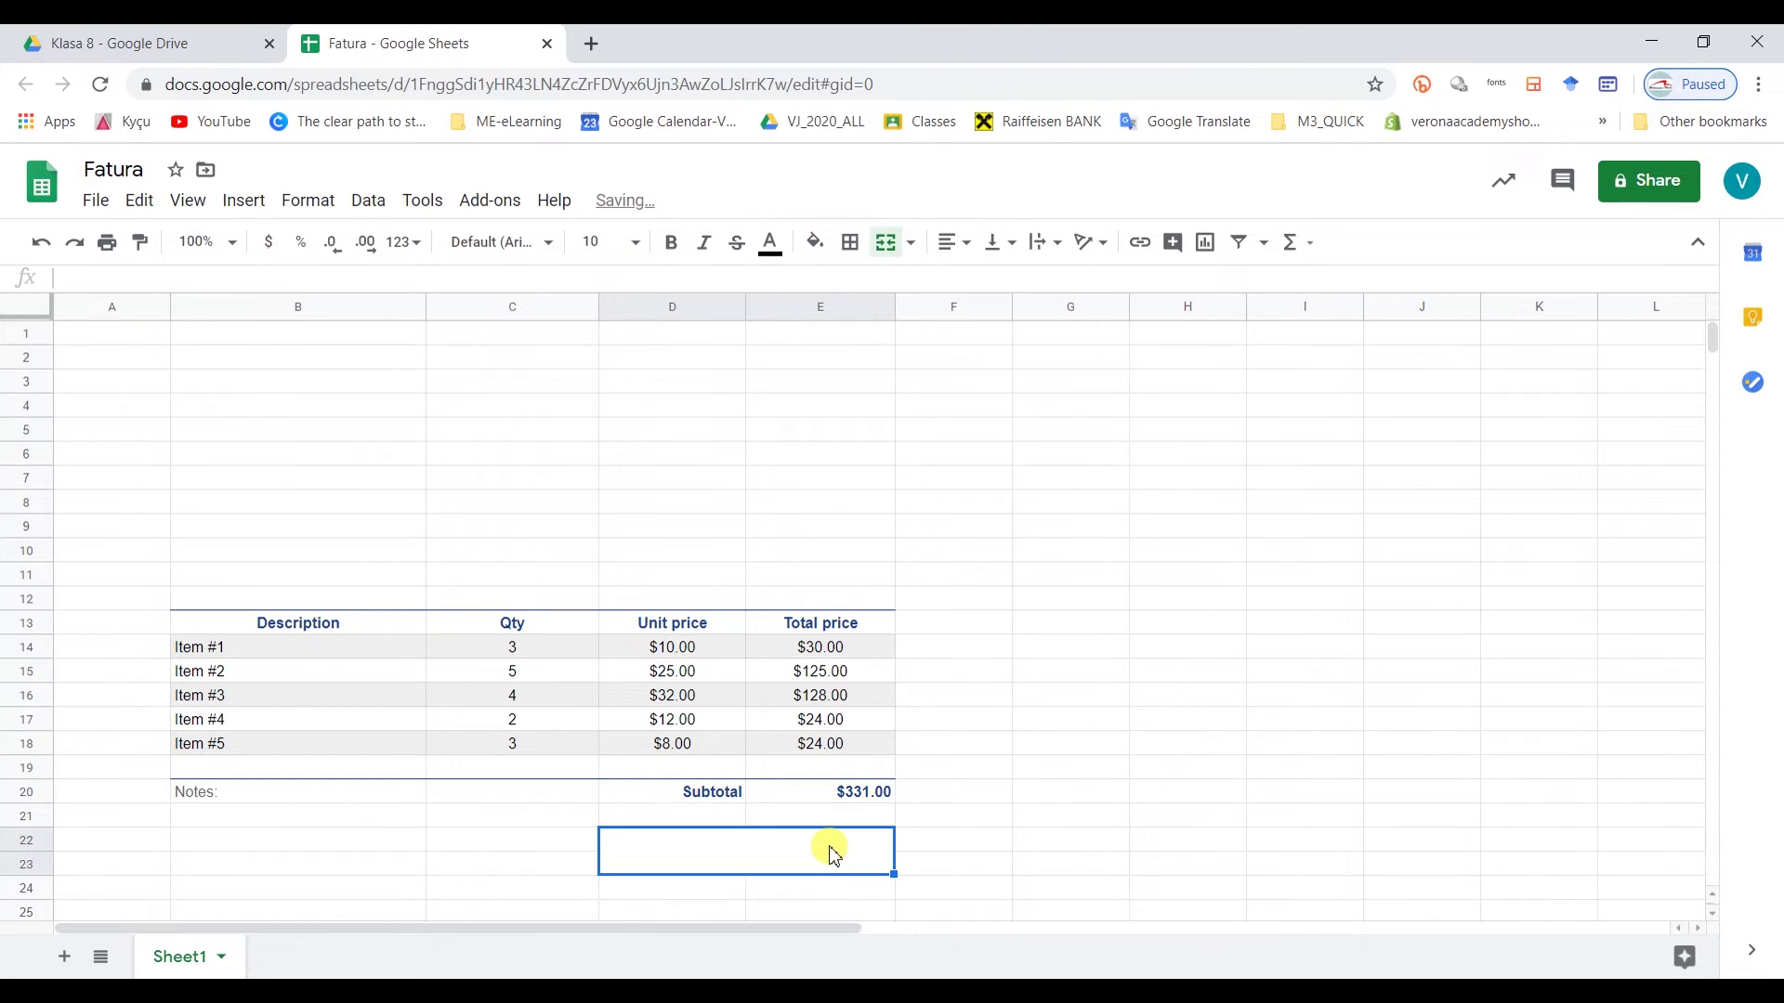
type("=")
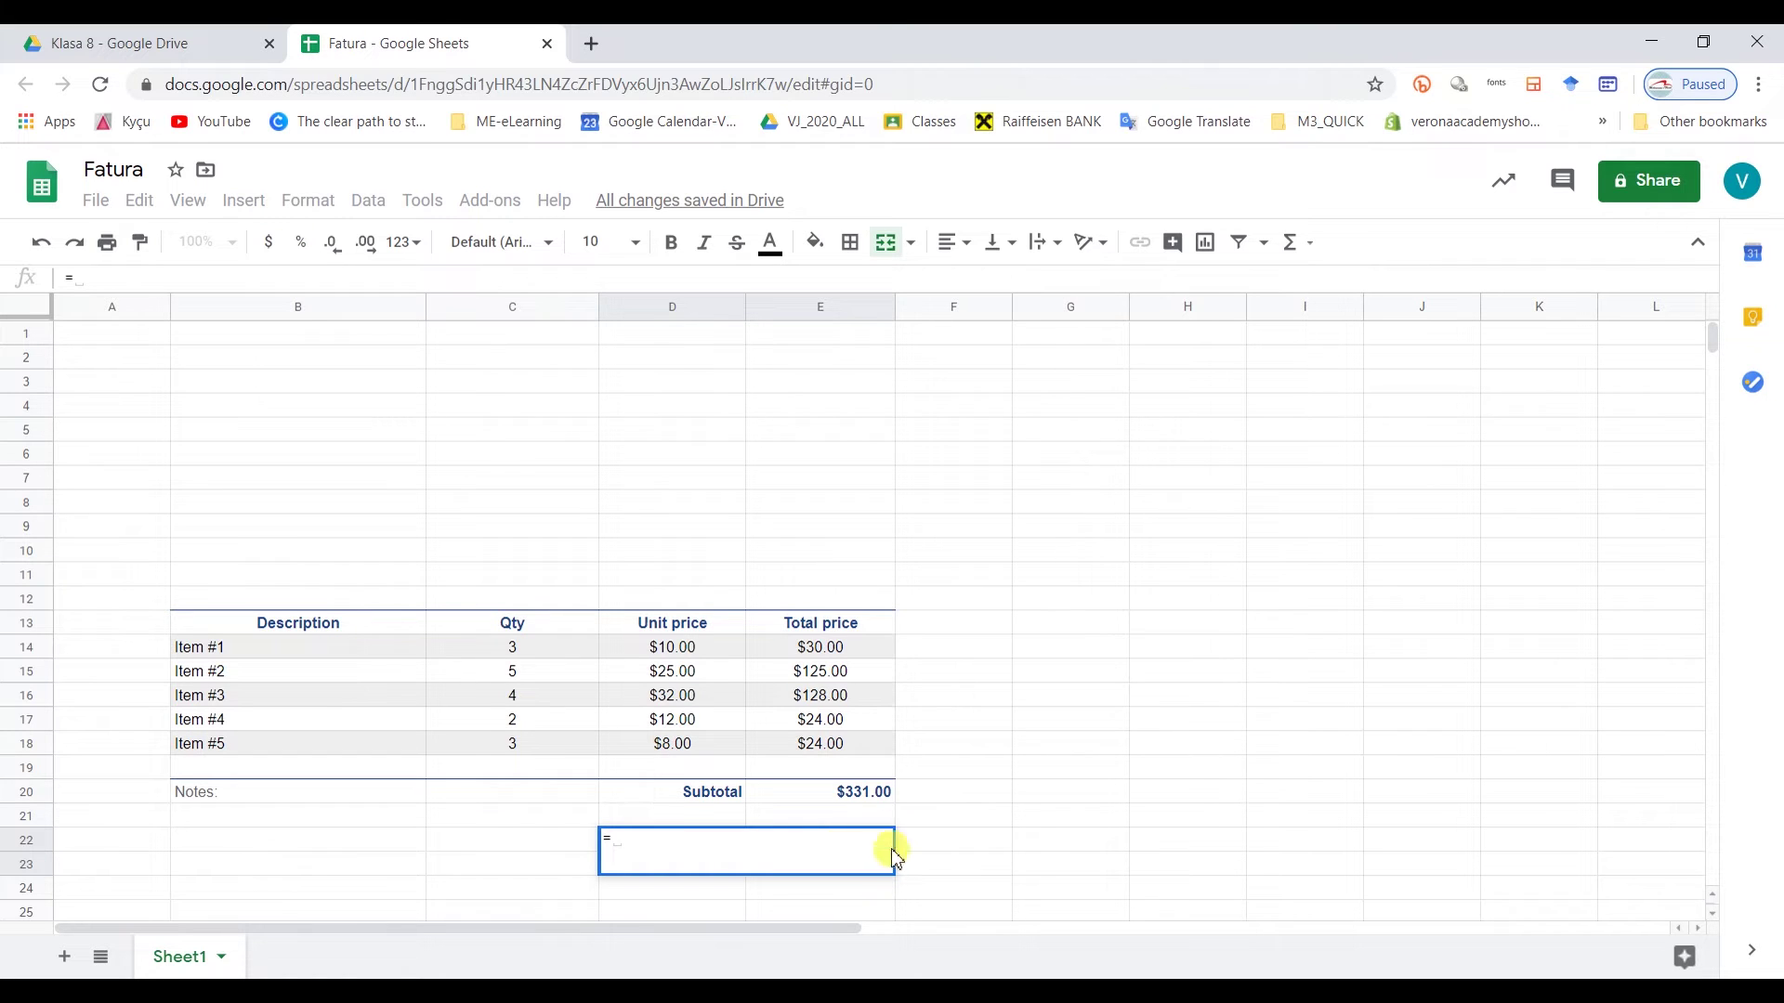
left_click(863, 792)
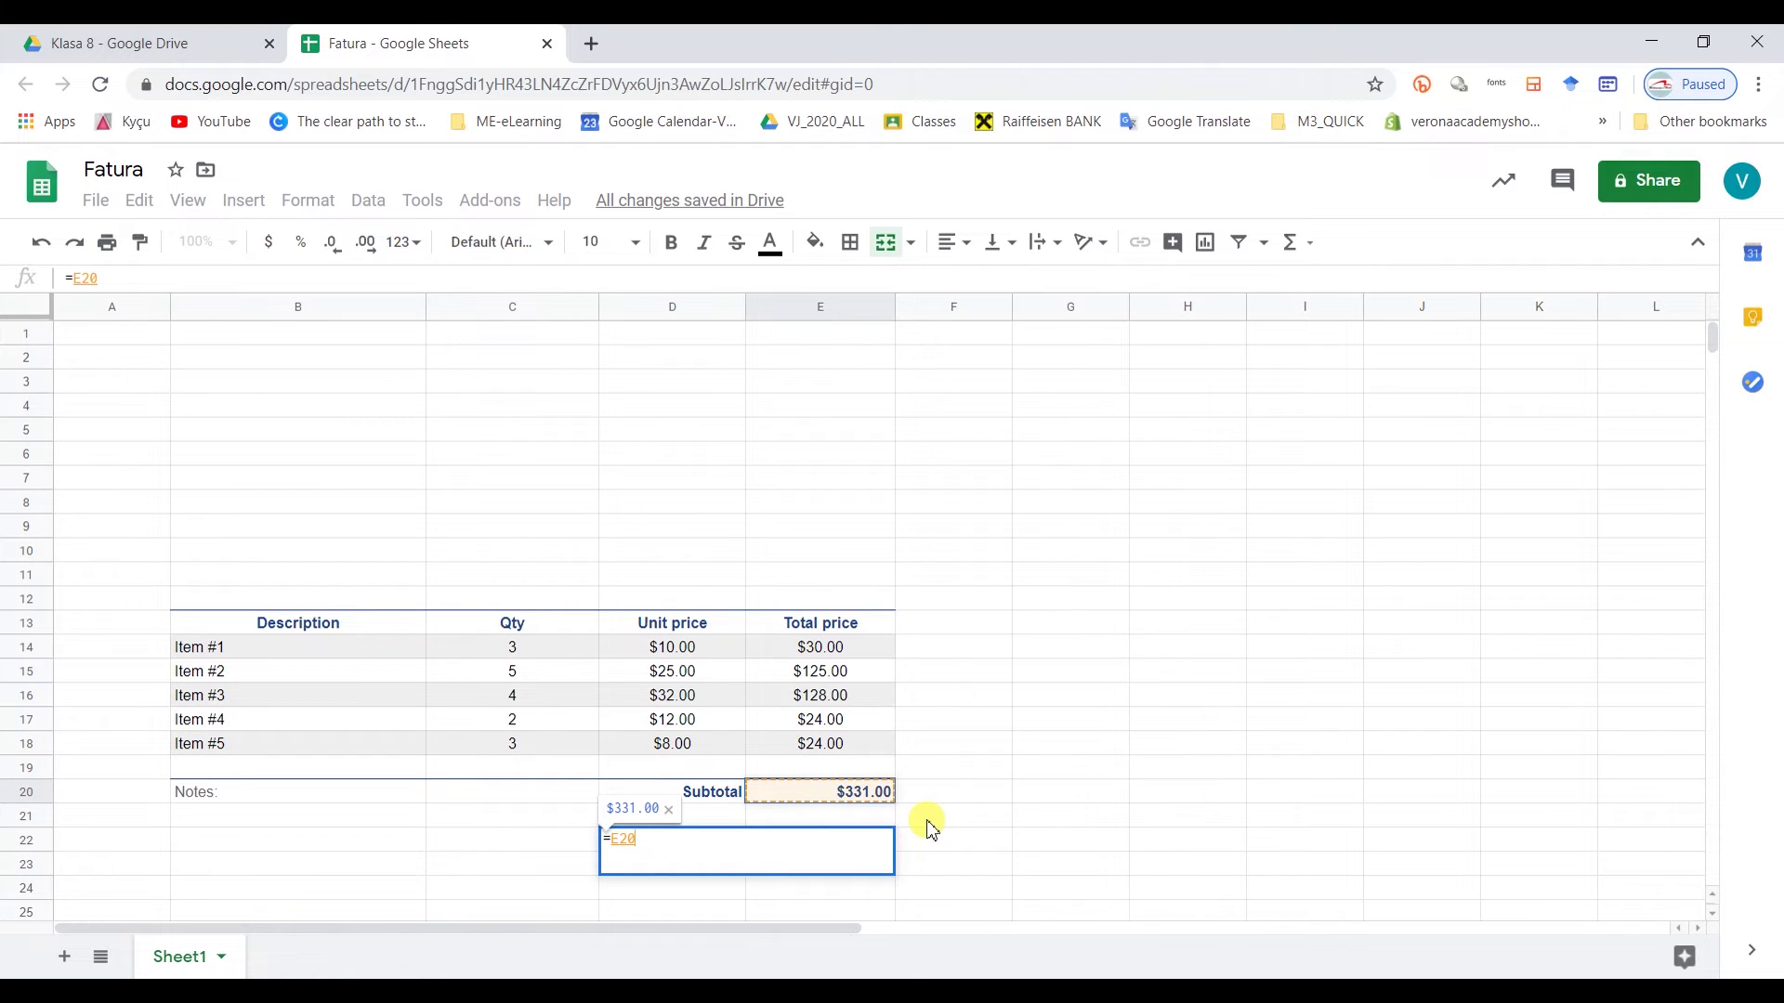
key("Return")
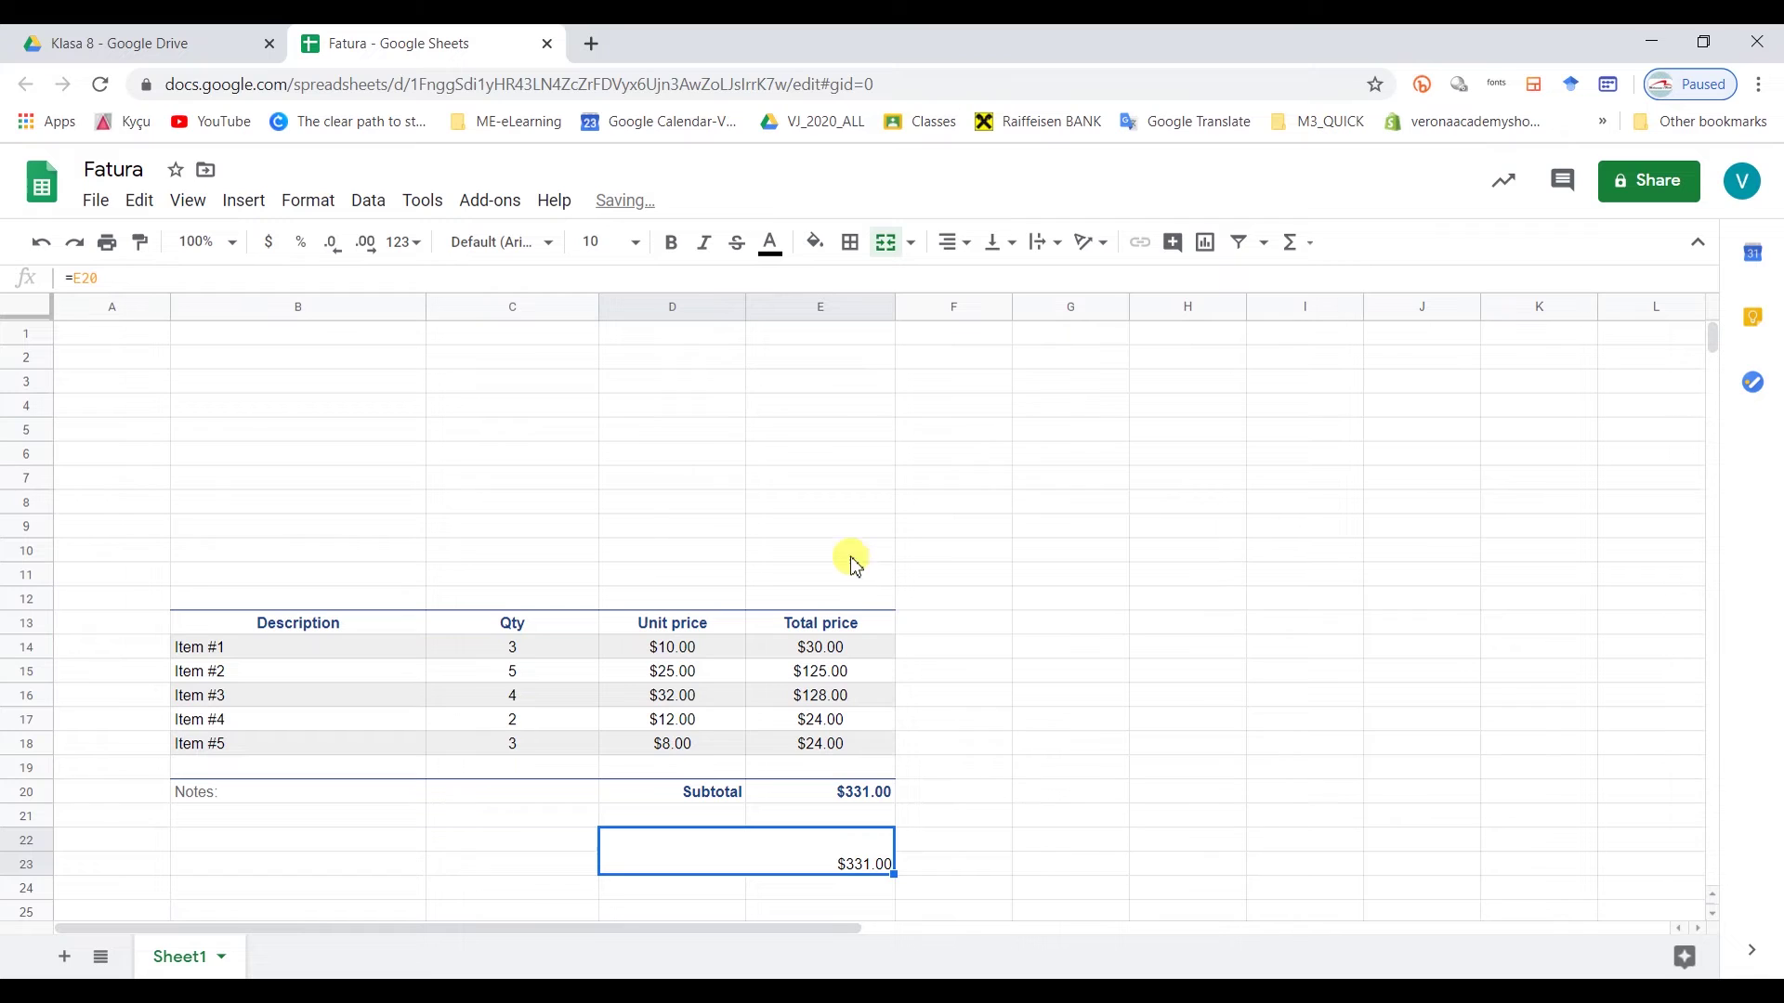
- Center the amount in the merged cell D22:E23 horizontally and vertically and set its font size to 36
left_click(954, 243)
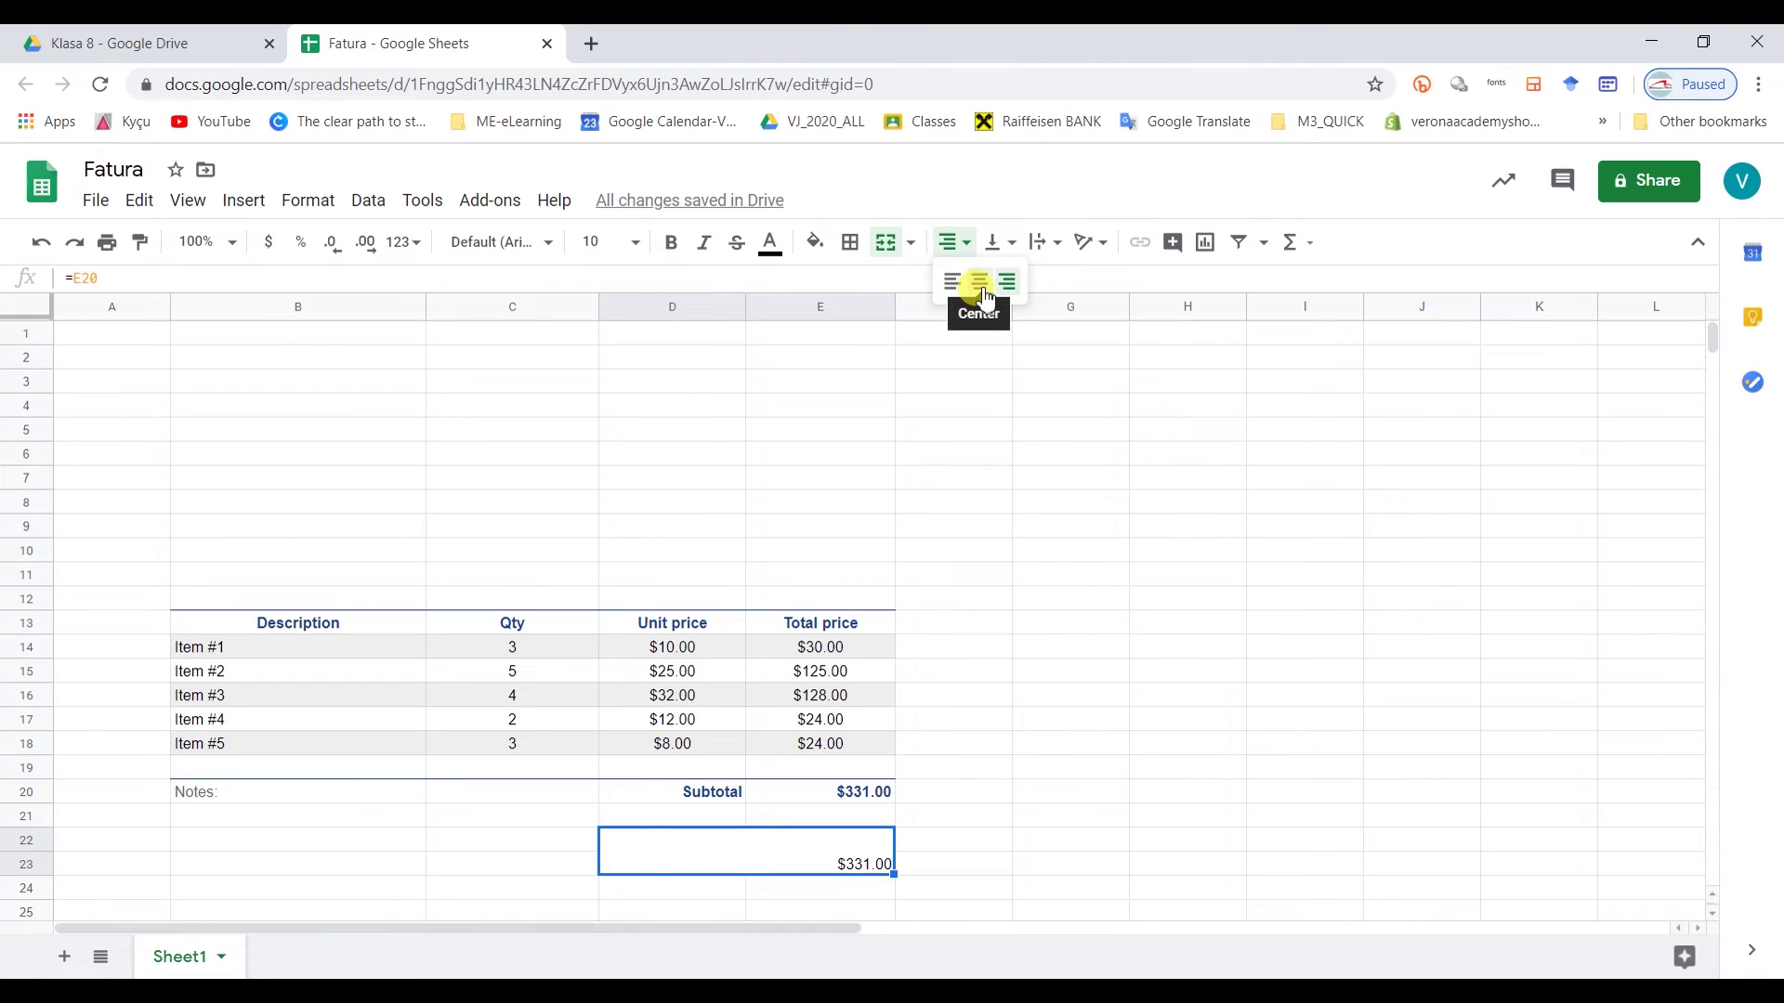
left_click(983, 286)
left_click(999, 243)
left_click(1023, 281)
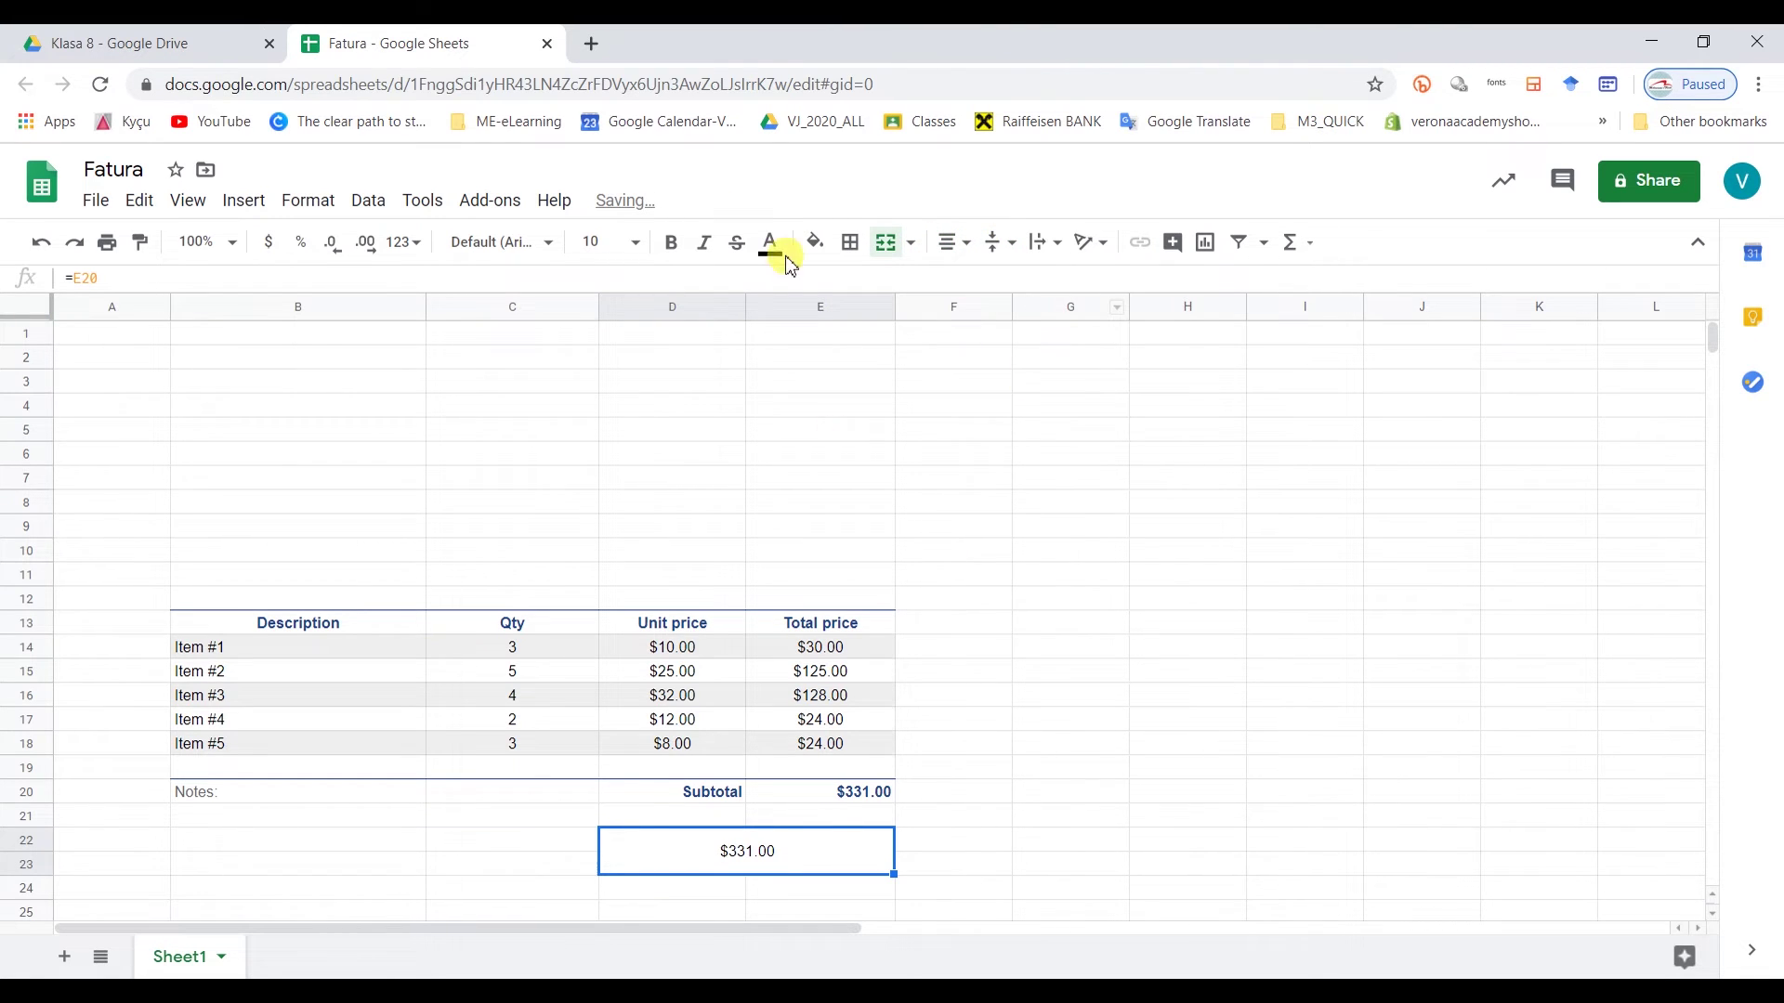
left_click(630, 249)
left_click(615, 652)
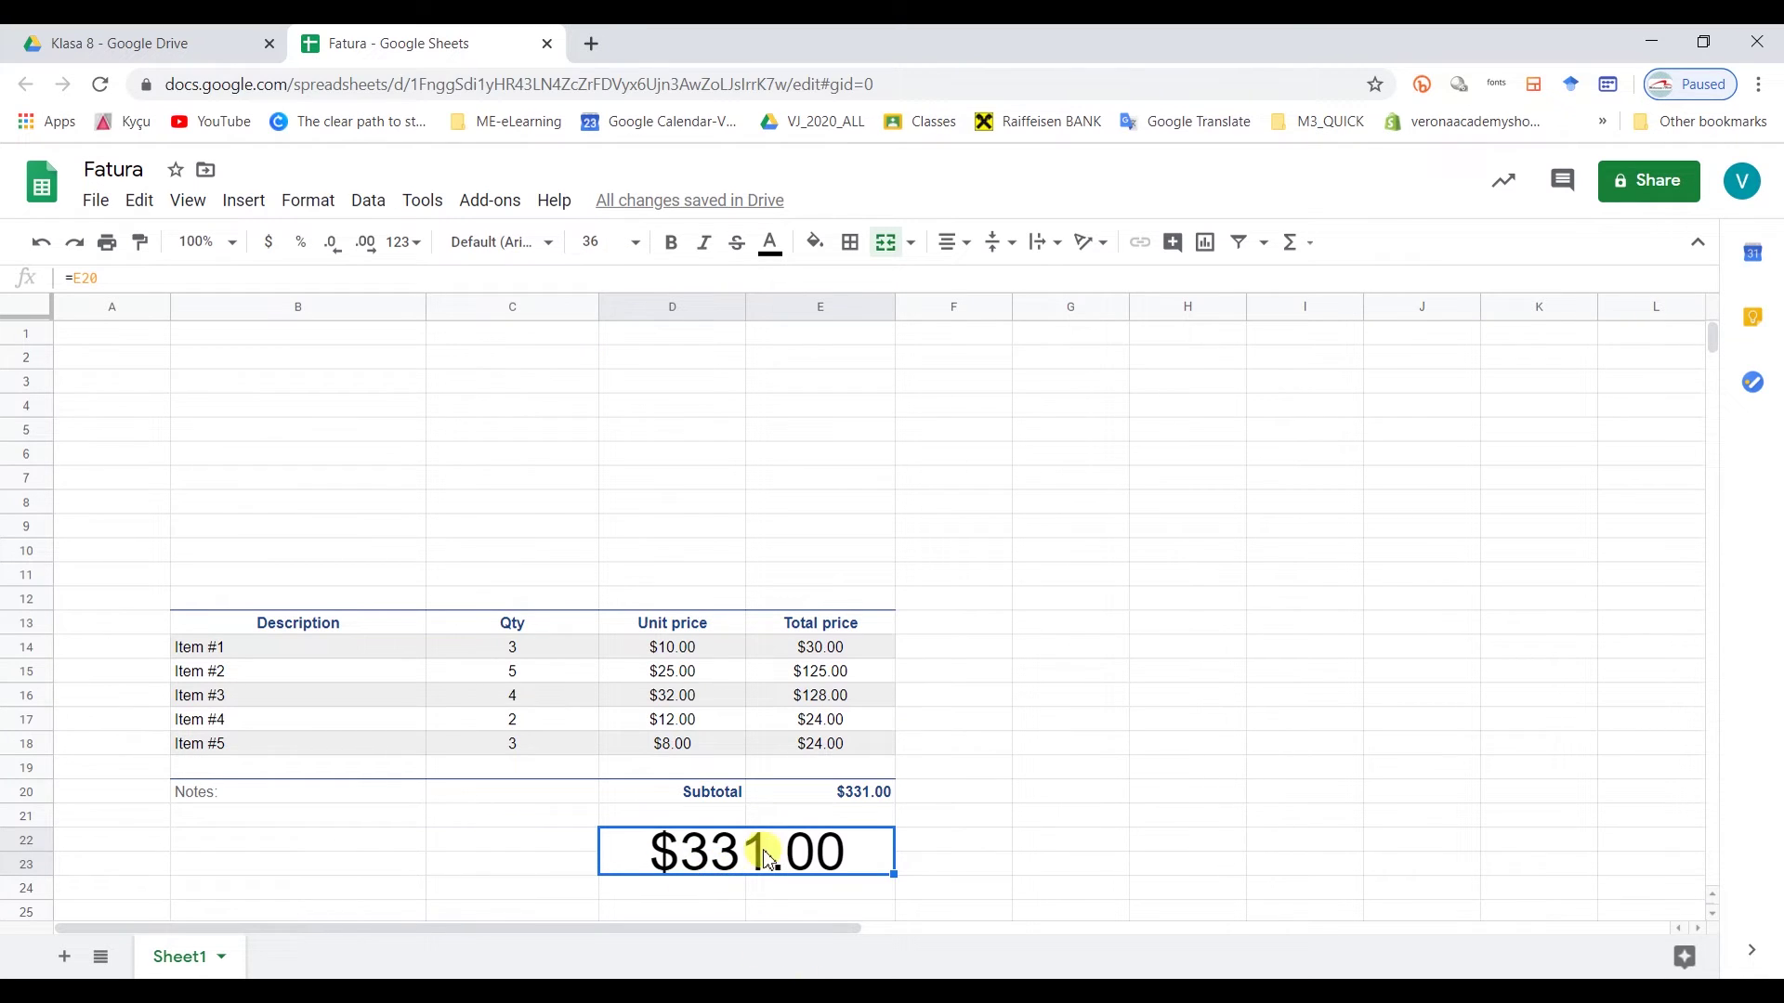
- Color the large amount in the merged cell D22:E23 dark red
left_click(769, 242)
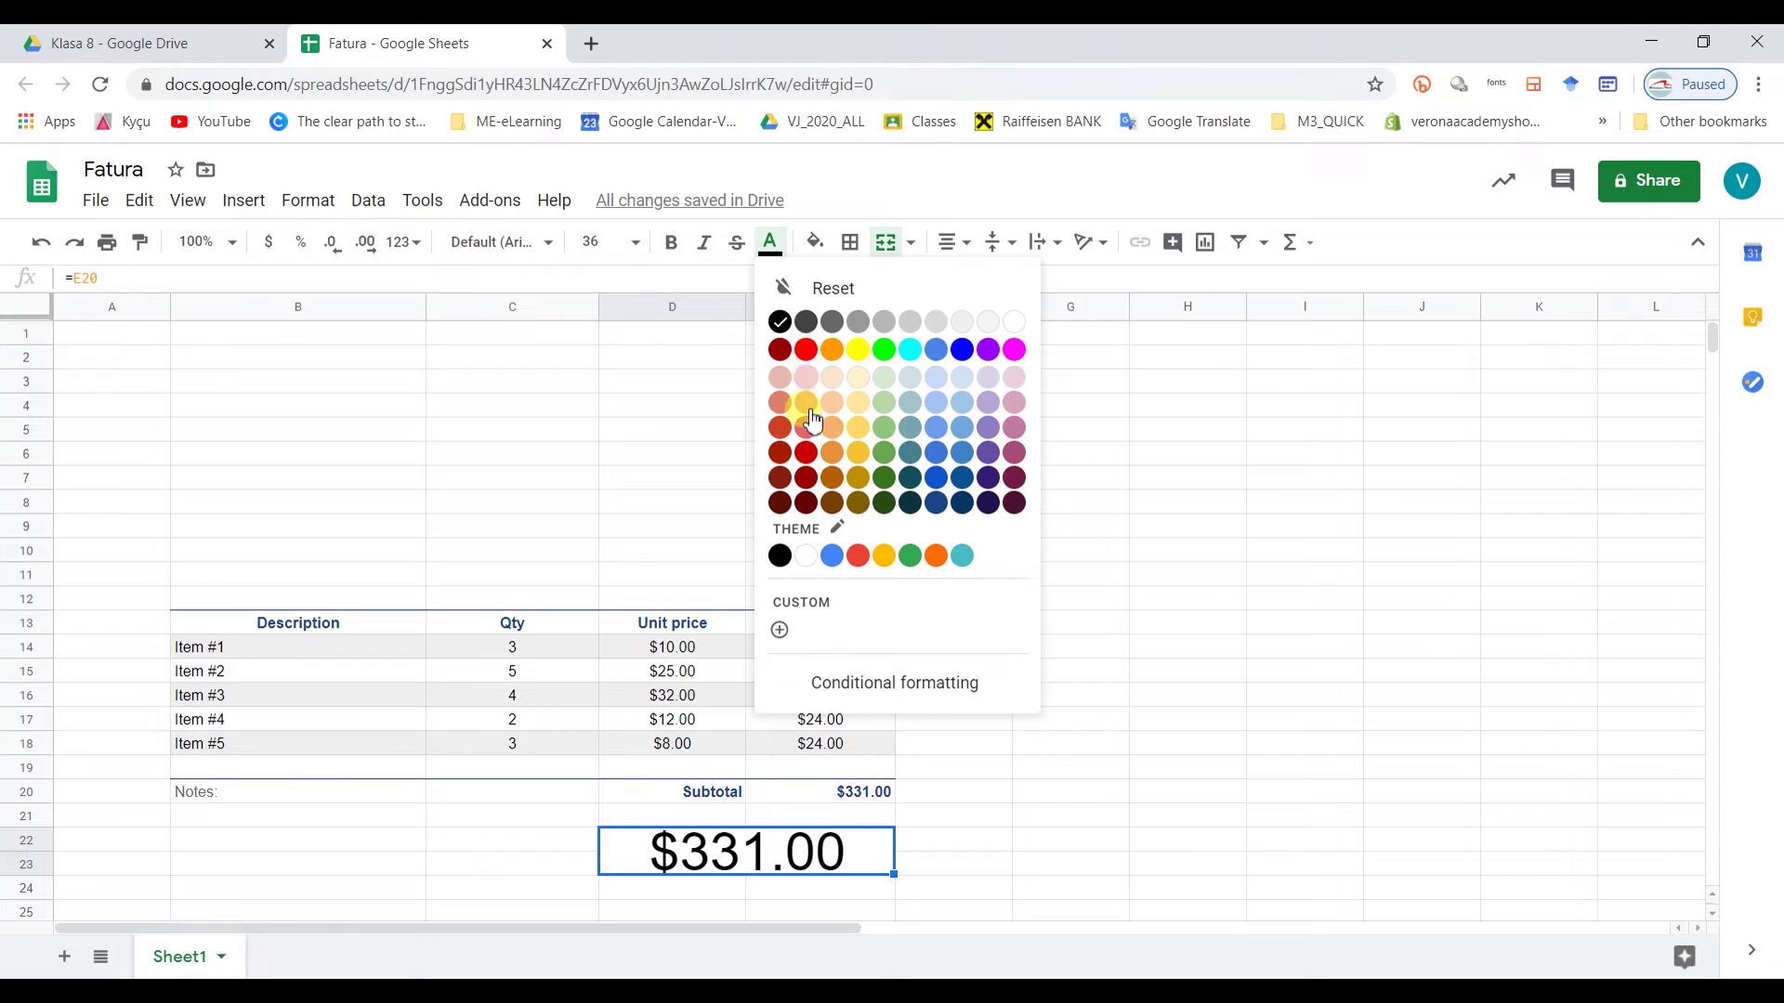
left_click(806, 452)
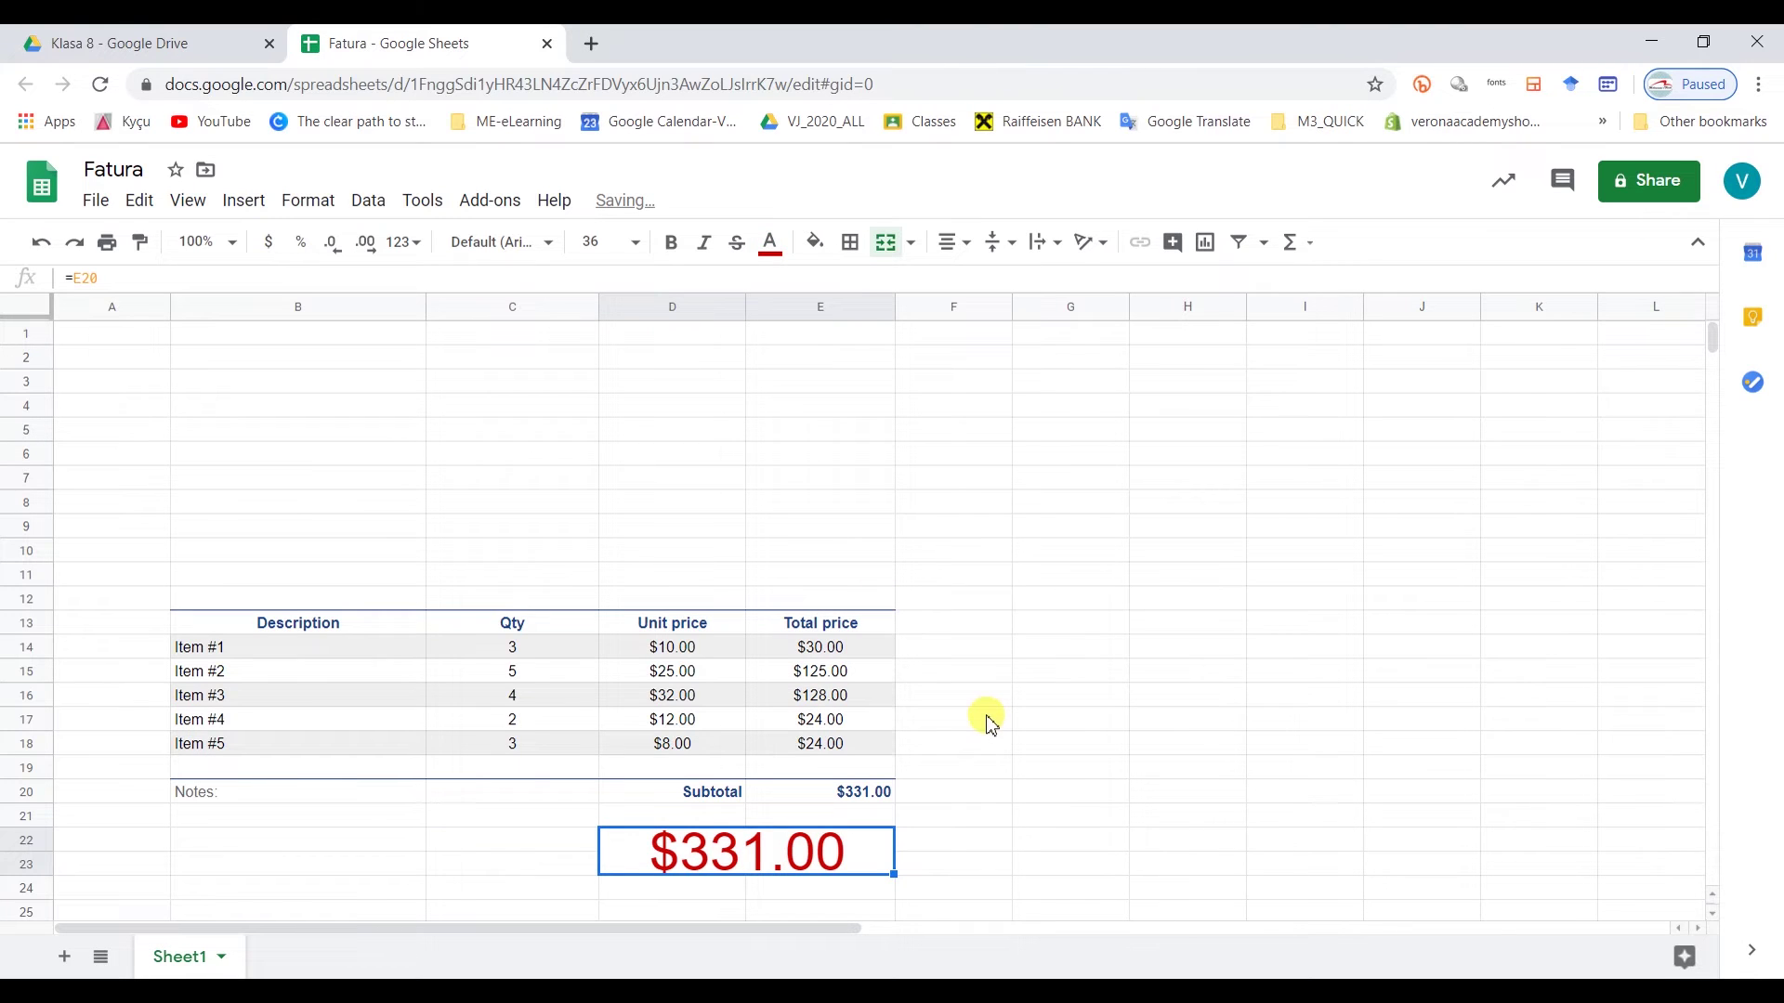
left_click(990, 723)
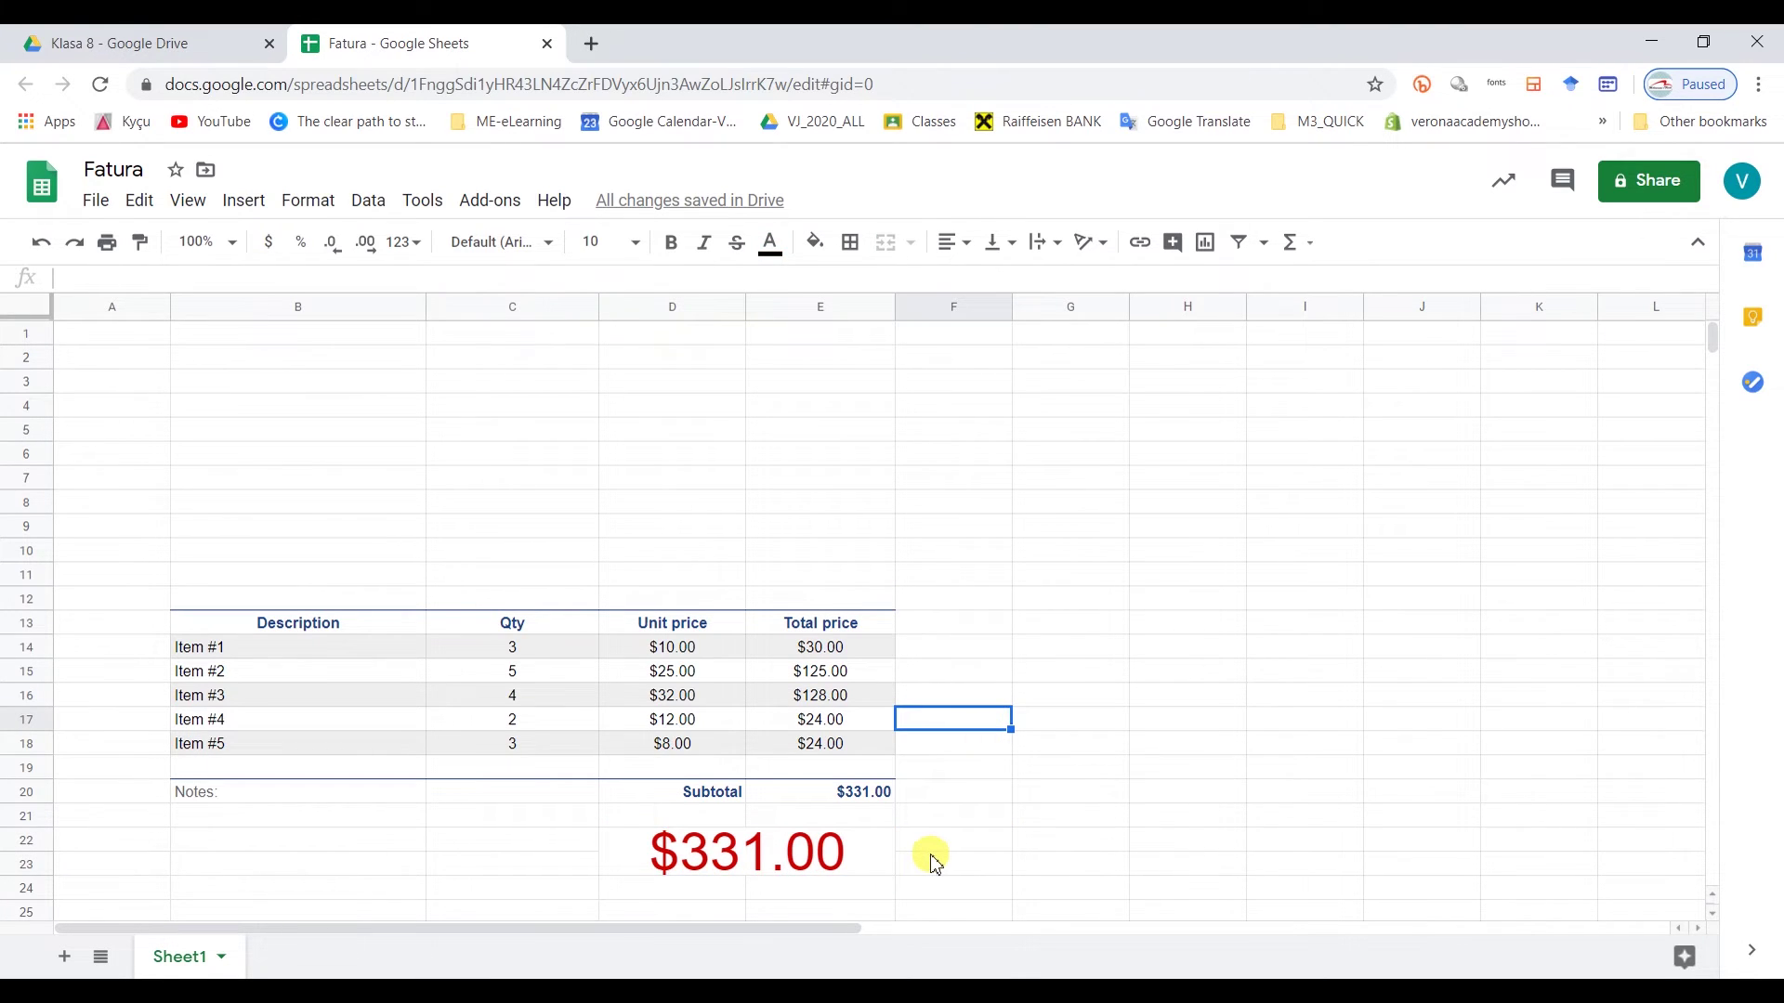
- Change the quantity of Item #1 in C14 to 10
left_click(516, 647)
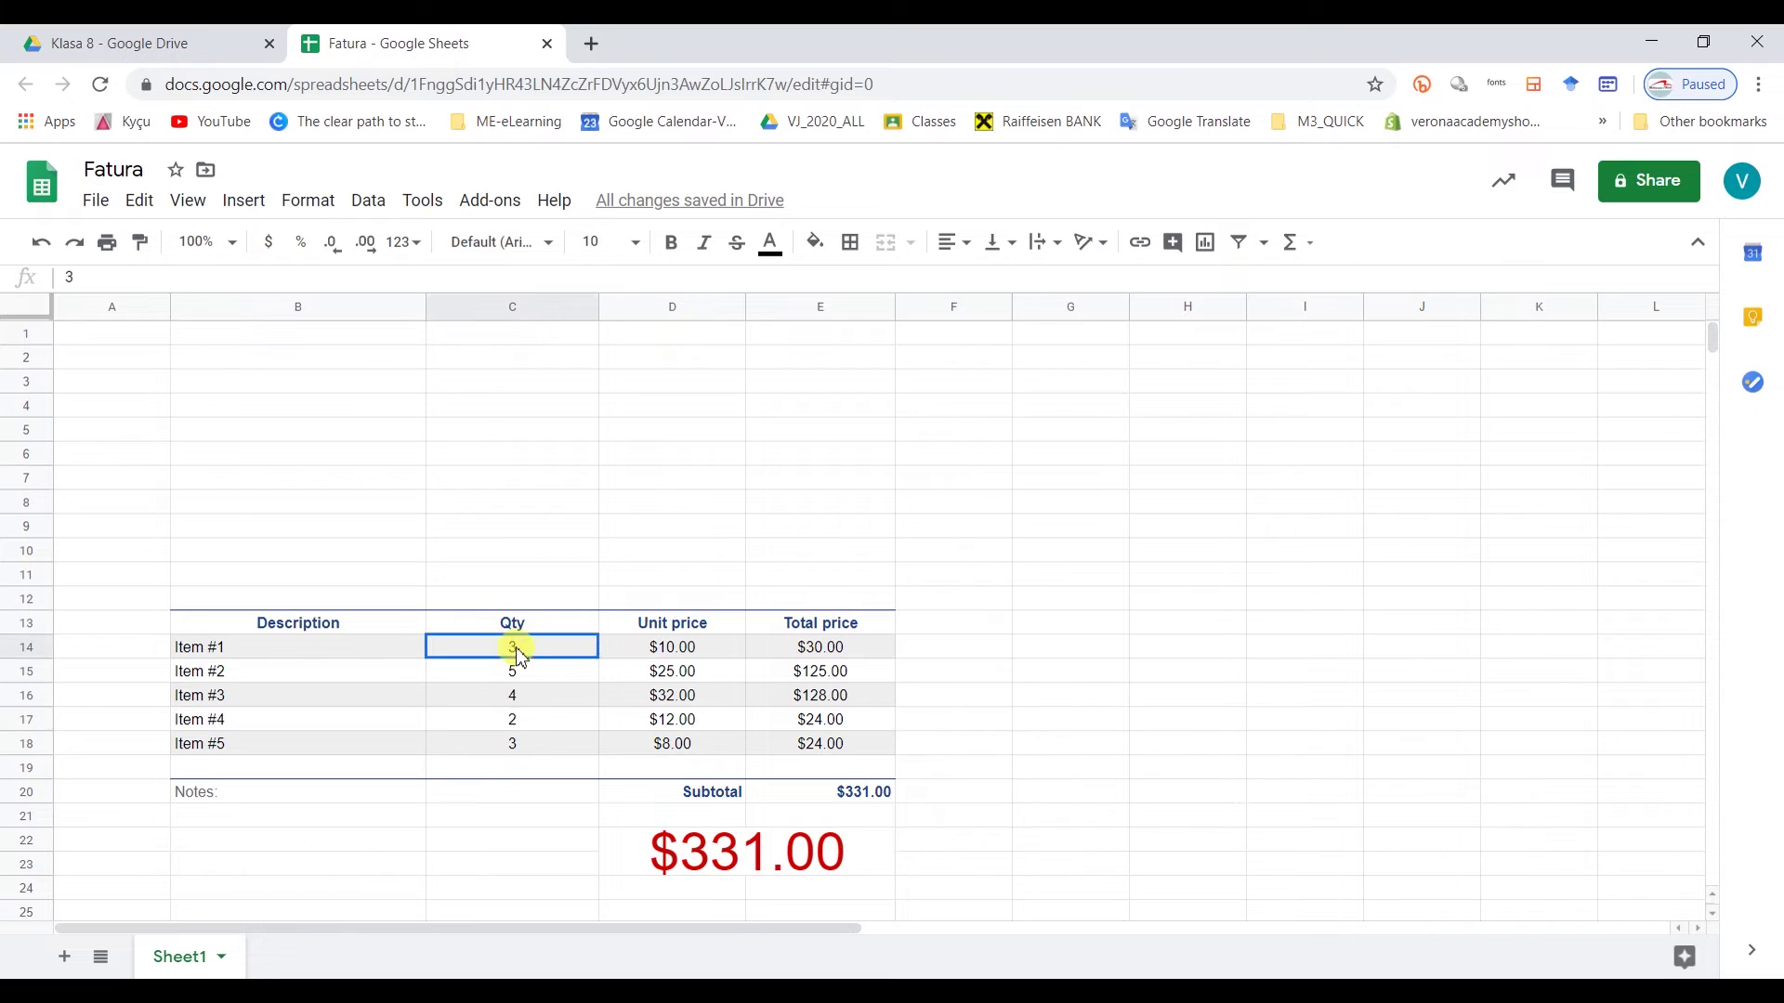
type("10")
key("Return")
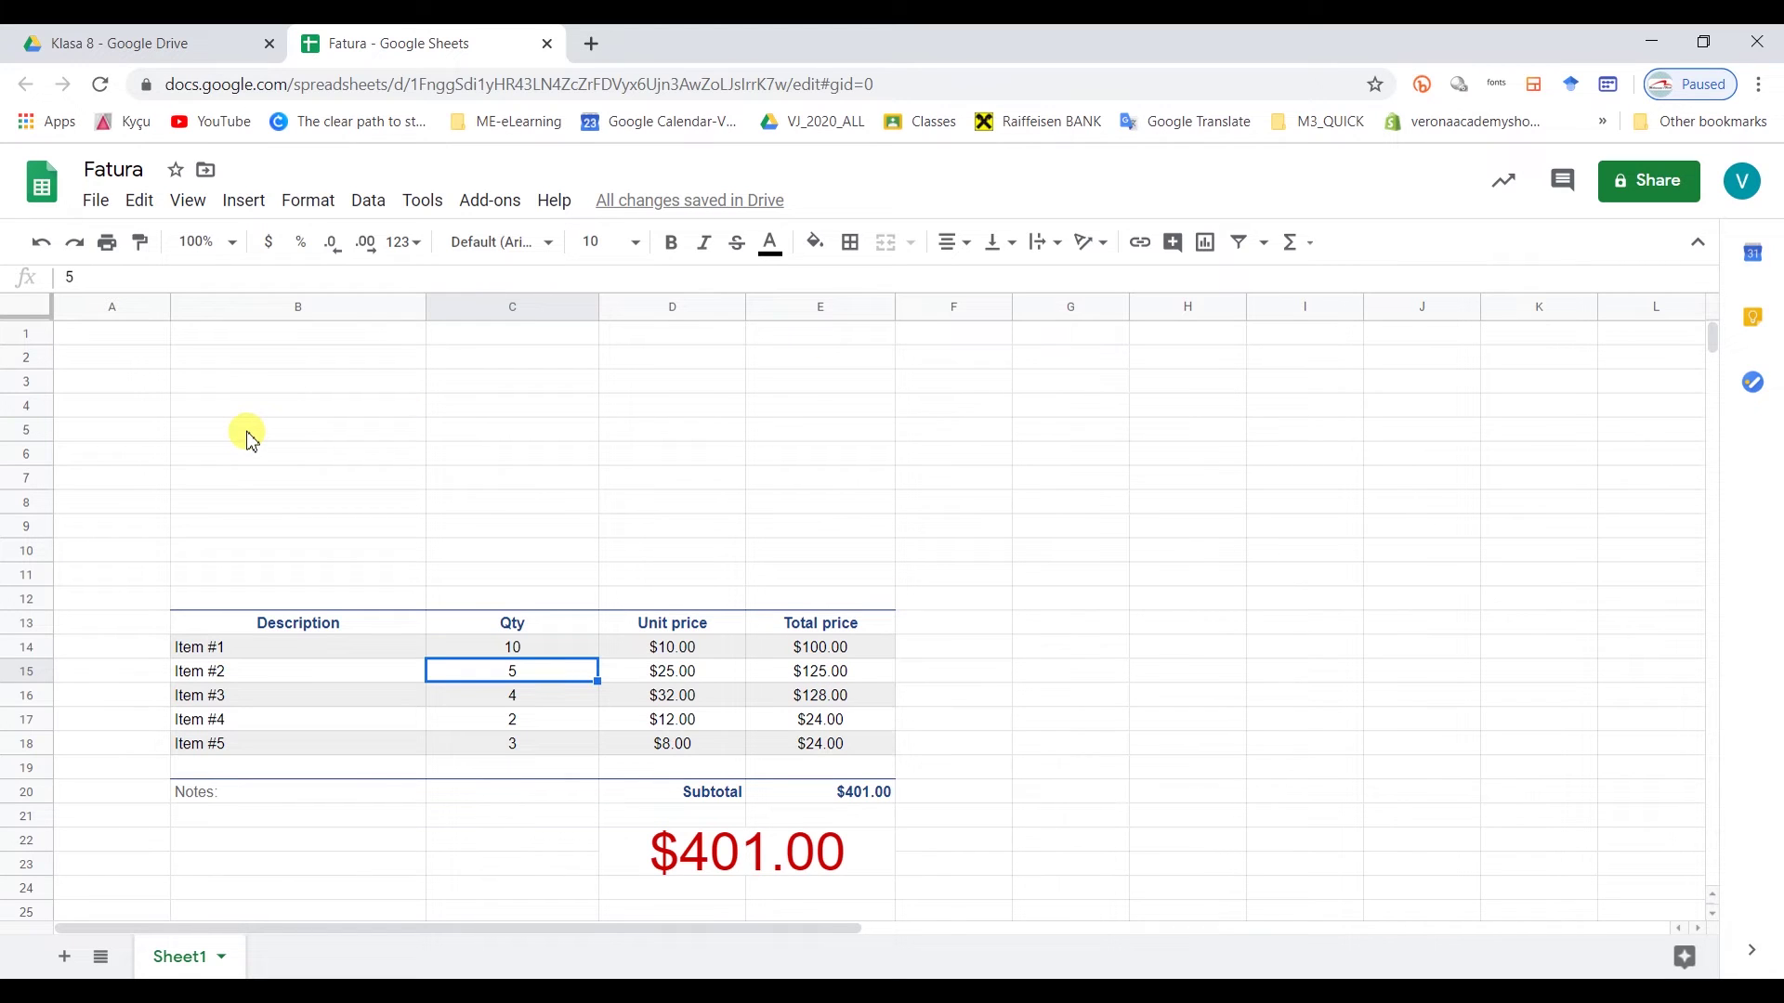
- Enter the heading Invoice for in B7 and the placeholder Name in B8, above the item table
left_click(233, 576)
left_click_drag(230, 576, 237, 476)
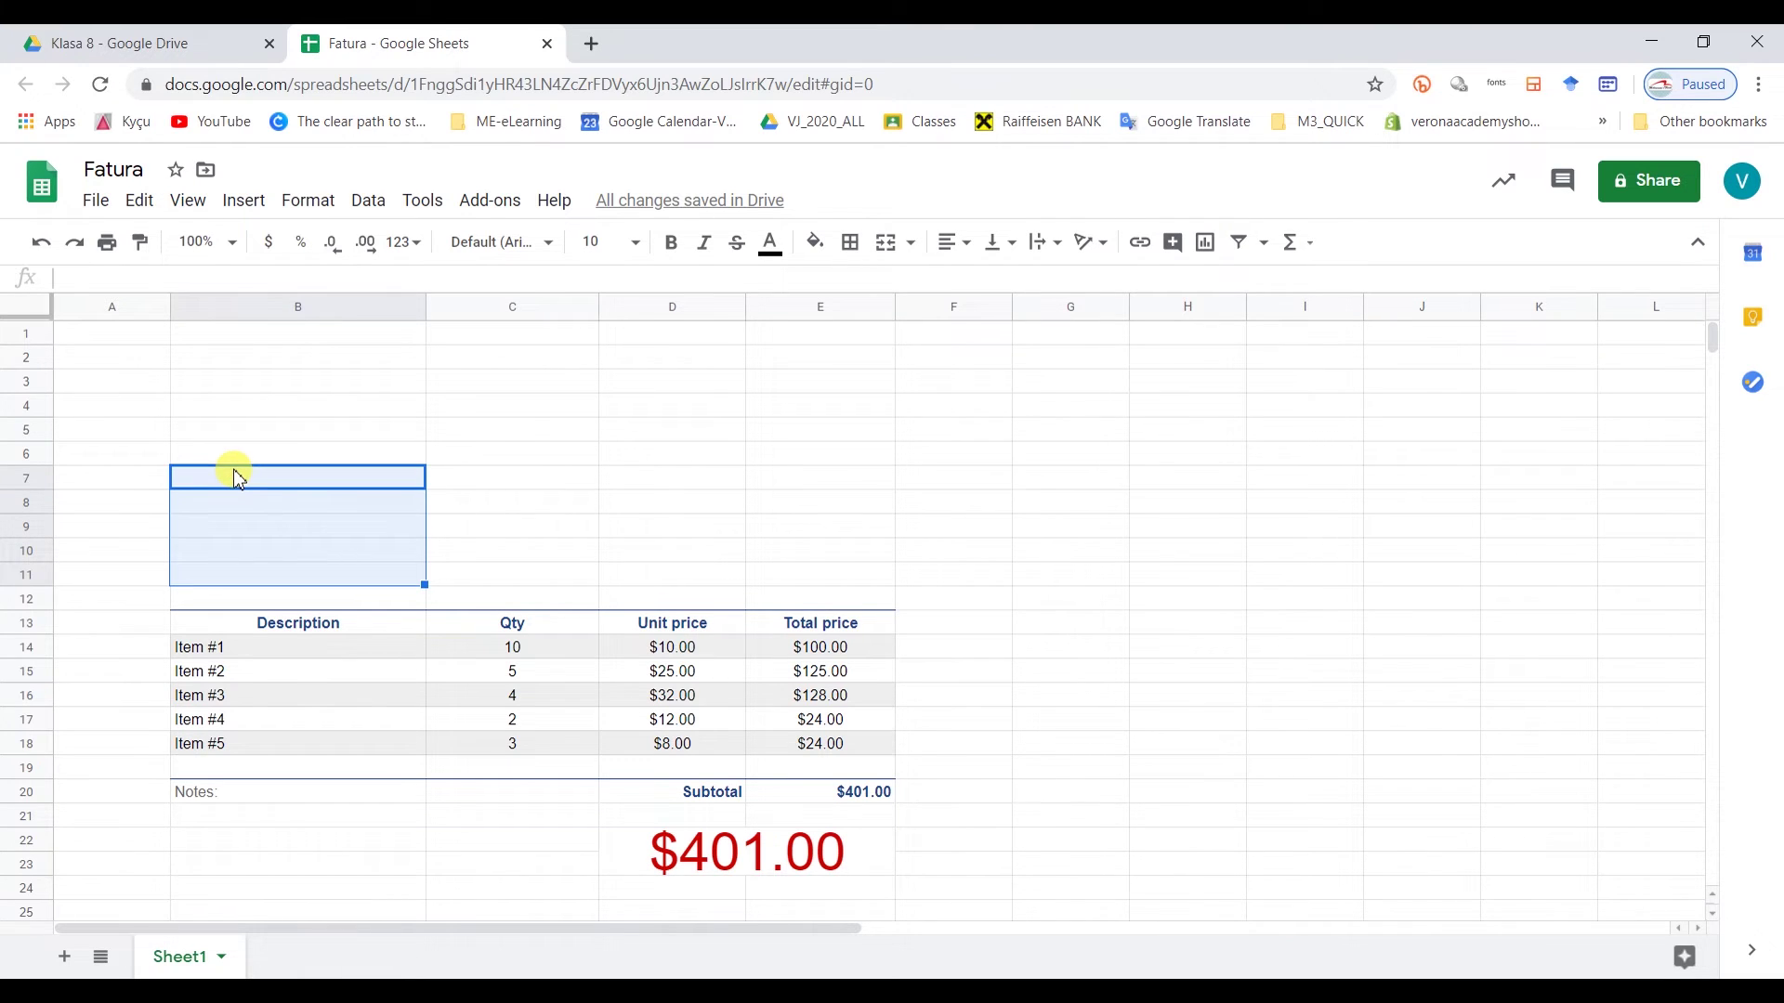
left_click(239, 483)
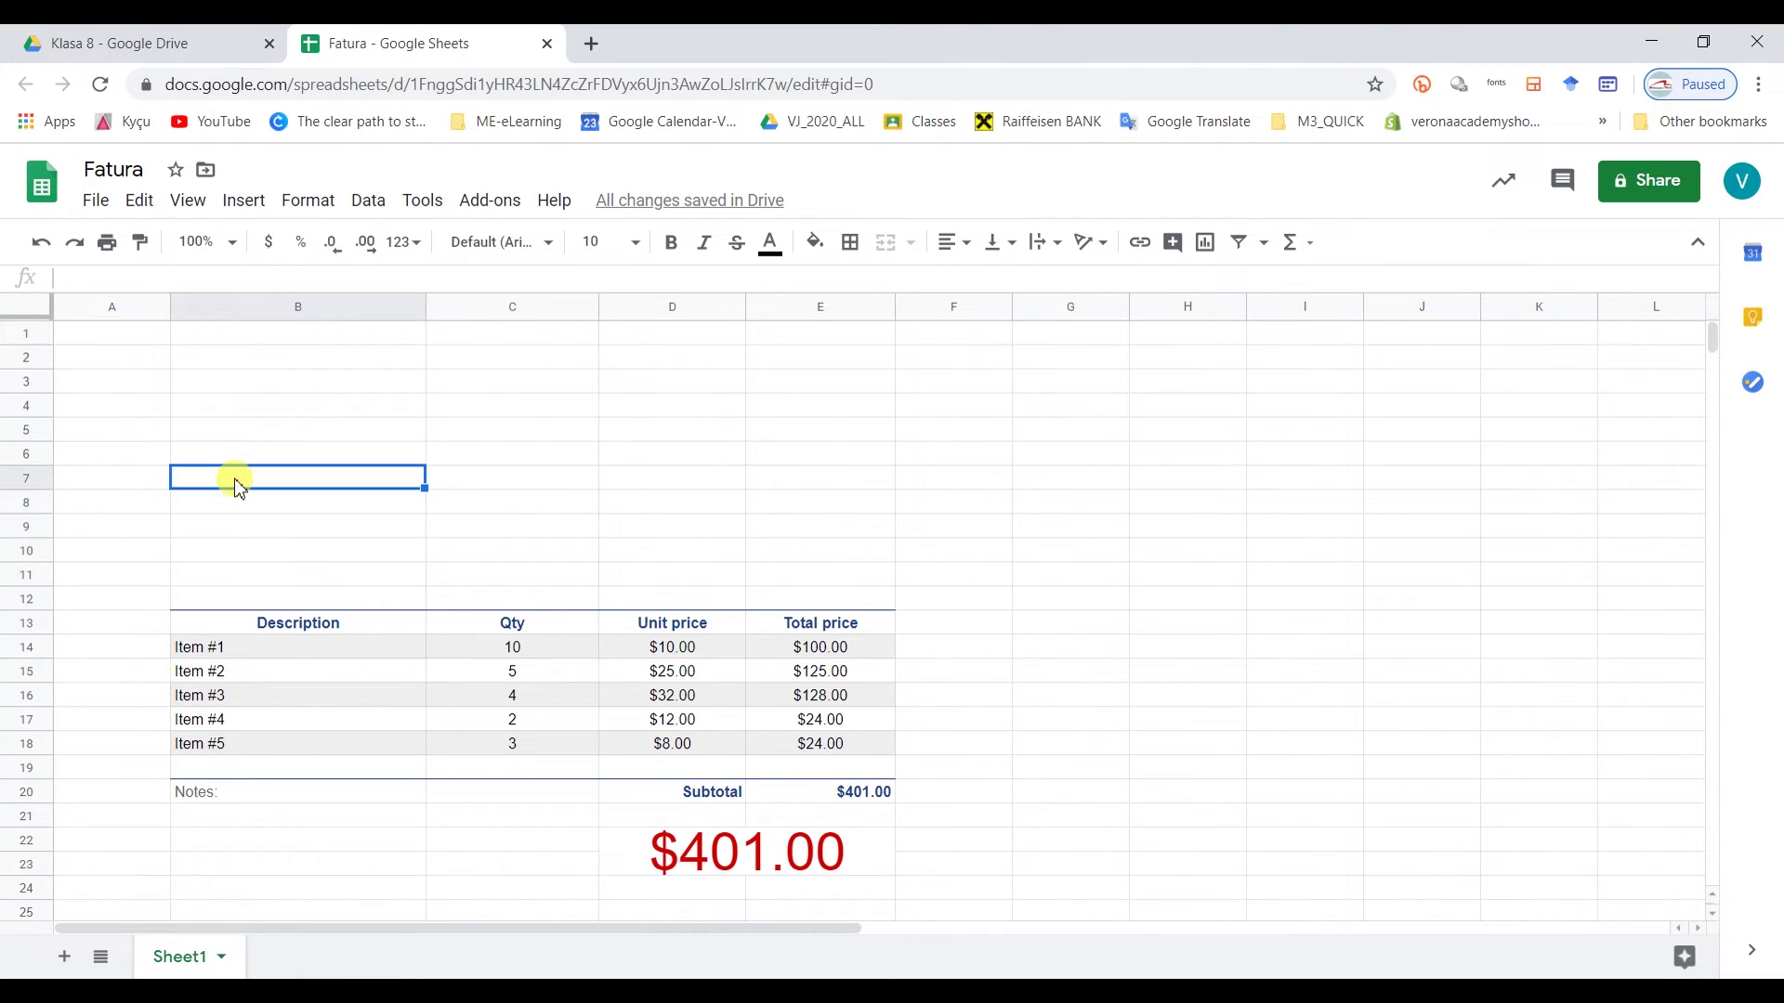
type("Fa")
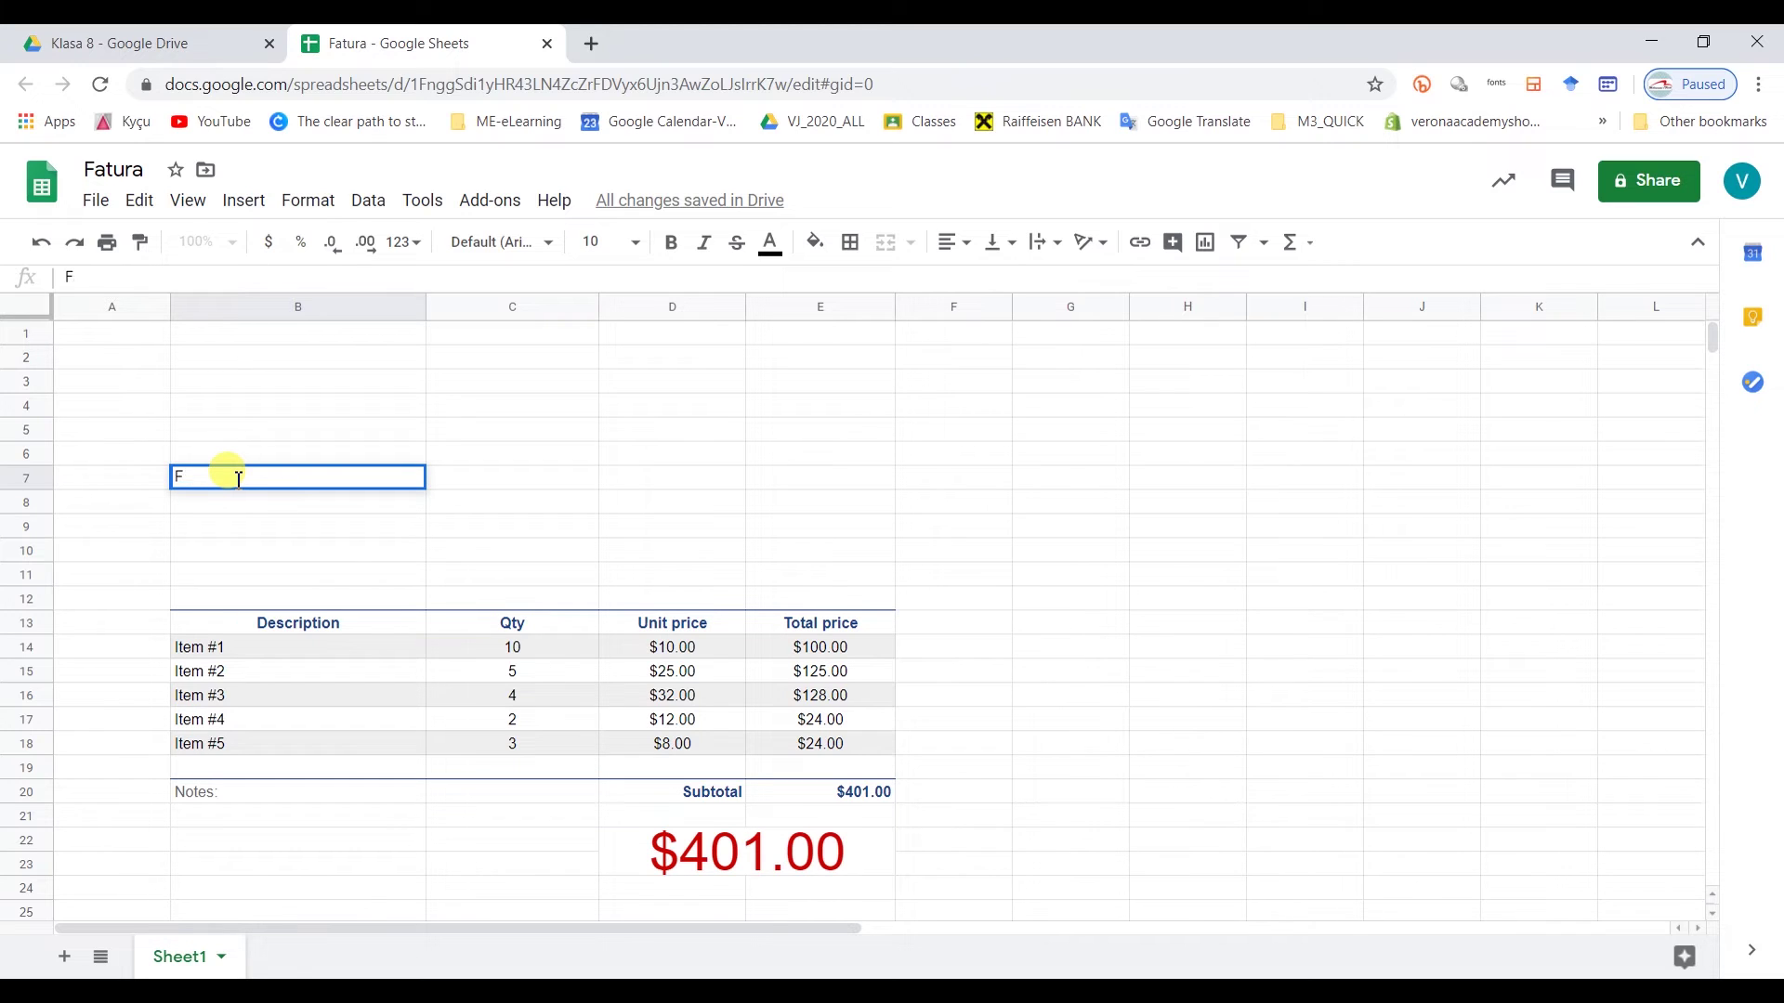
key("BackSpace")
type("Invoice for")
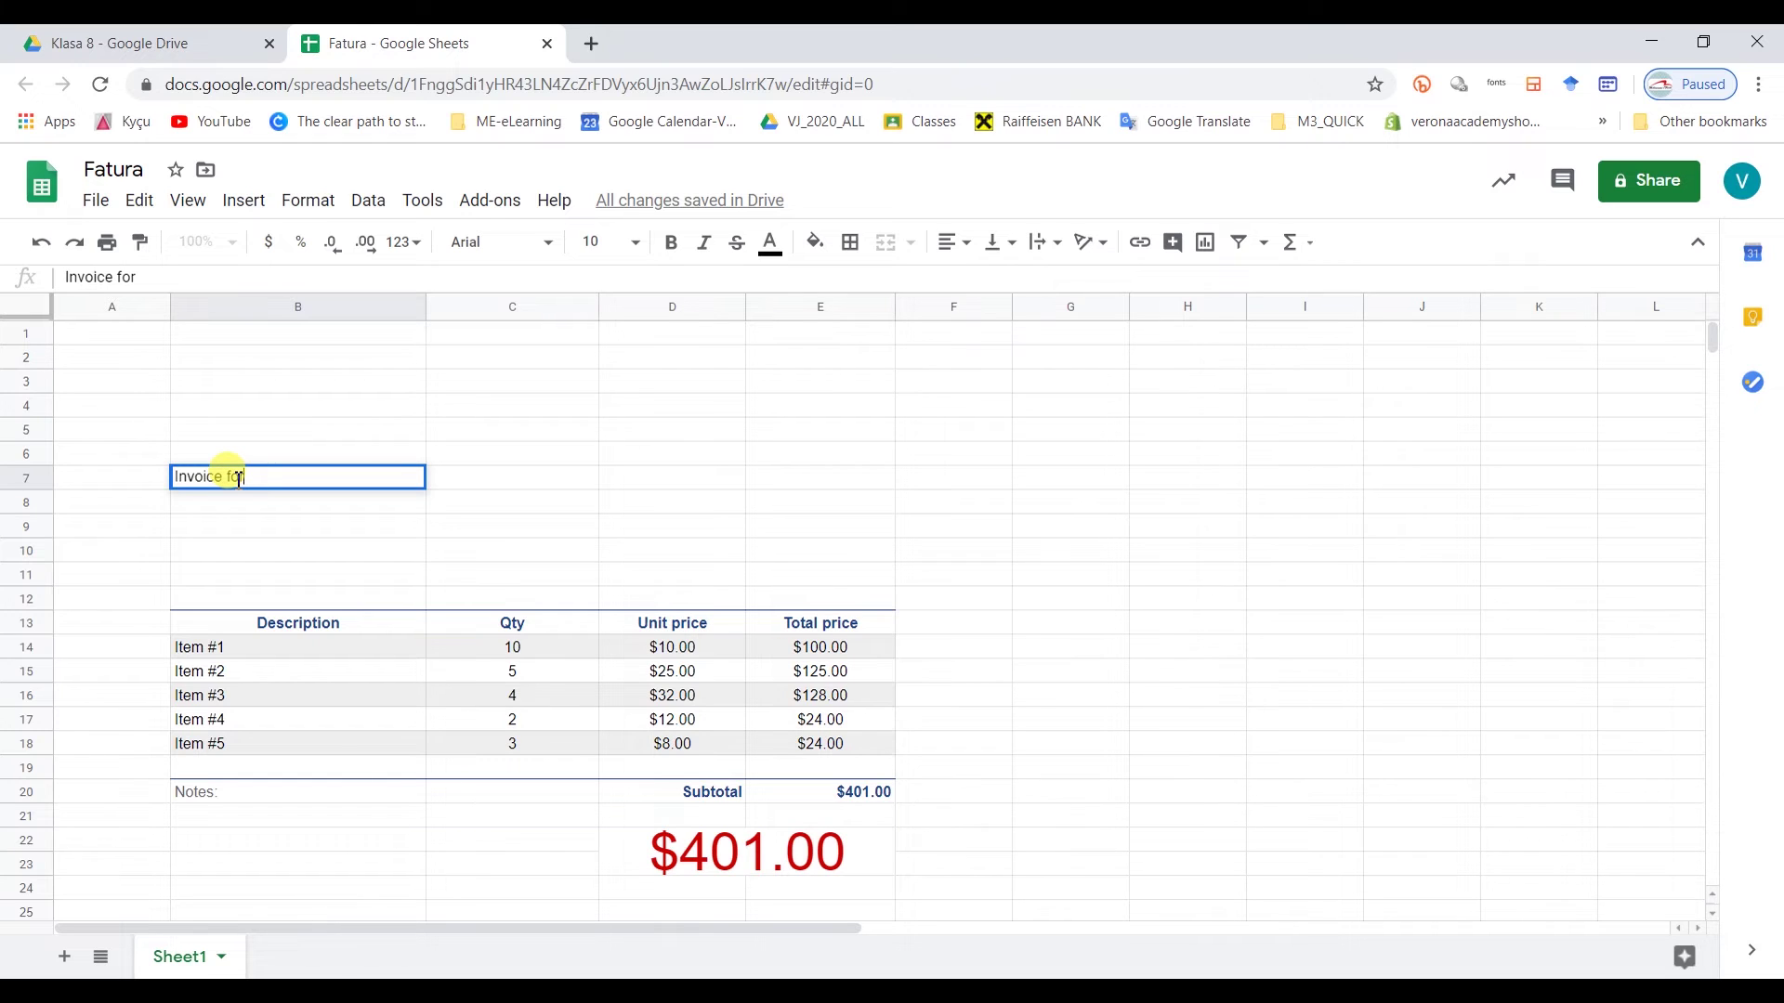
key("Return")
type("Name")
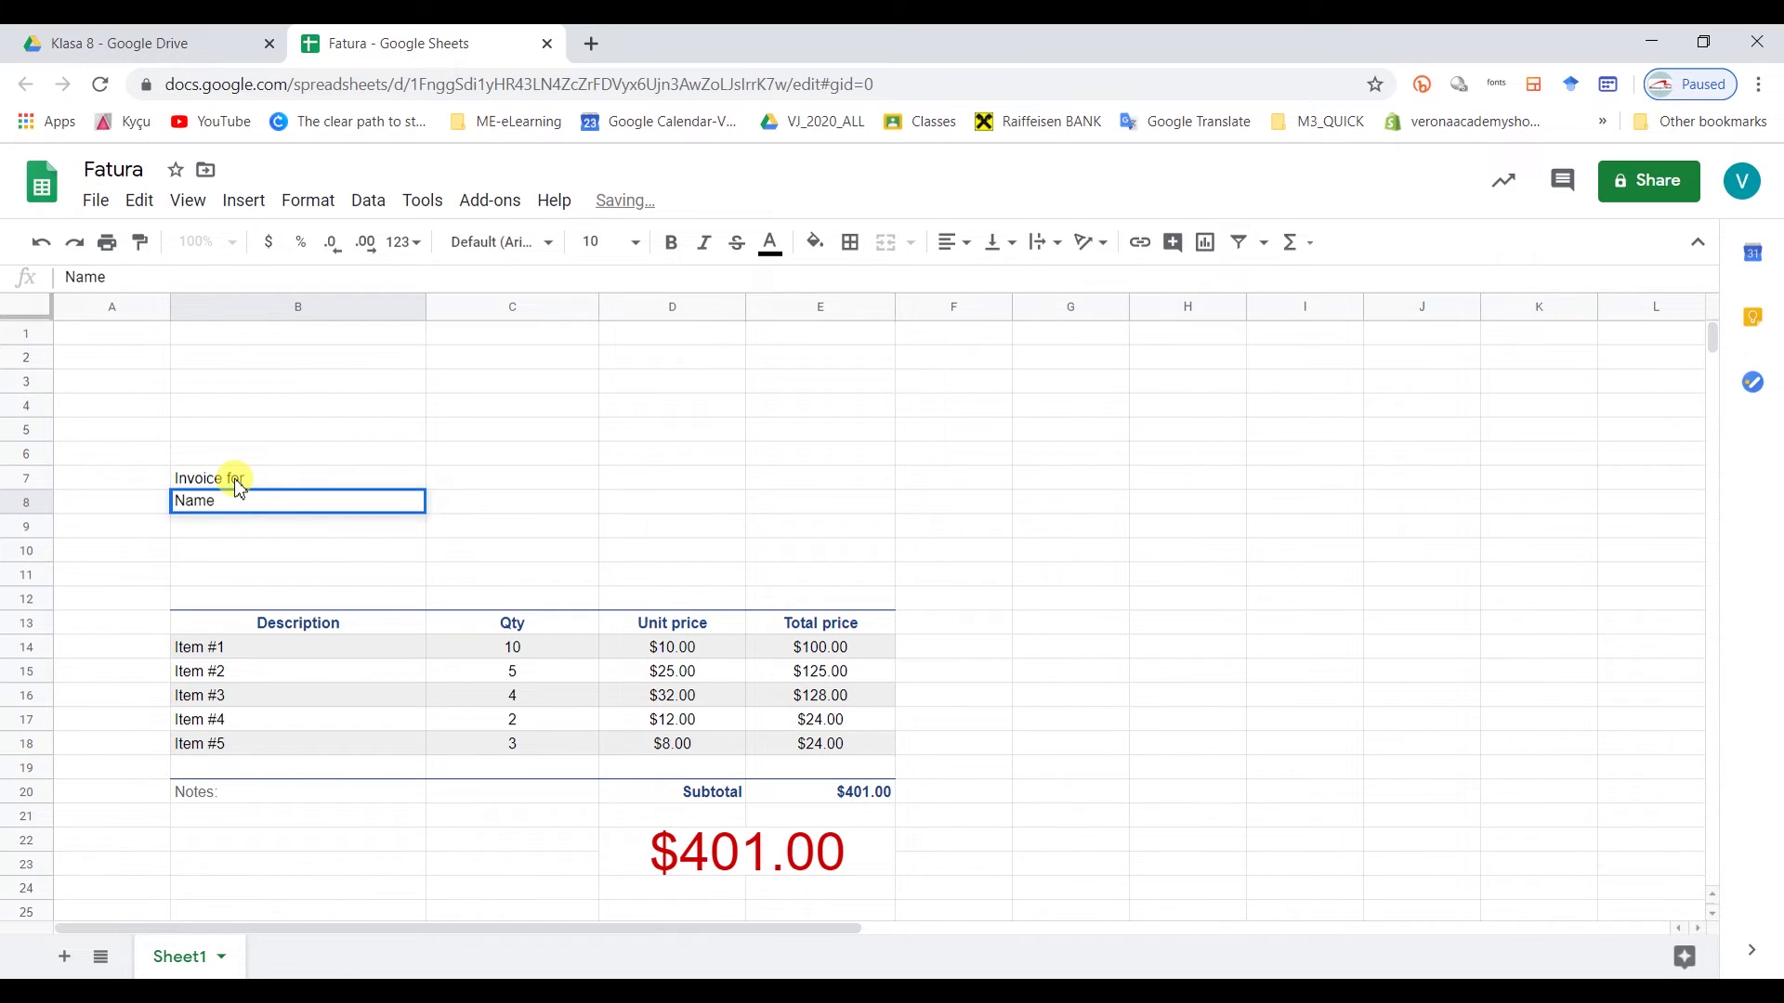
- Fill B9:B11 with the placeholders Company name, Street address and City, State, Zip
key("Return")
type("Company name")
key("Return")
type("Street addre")
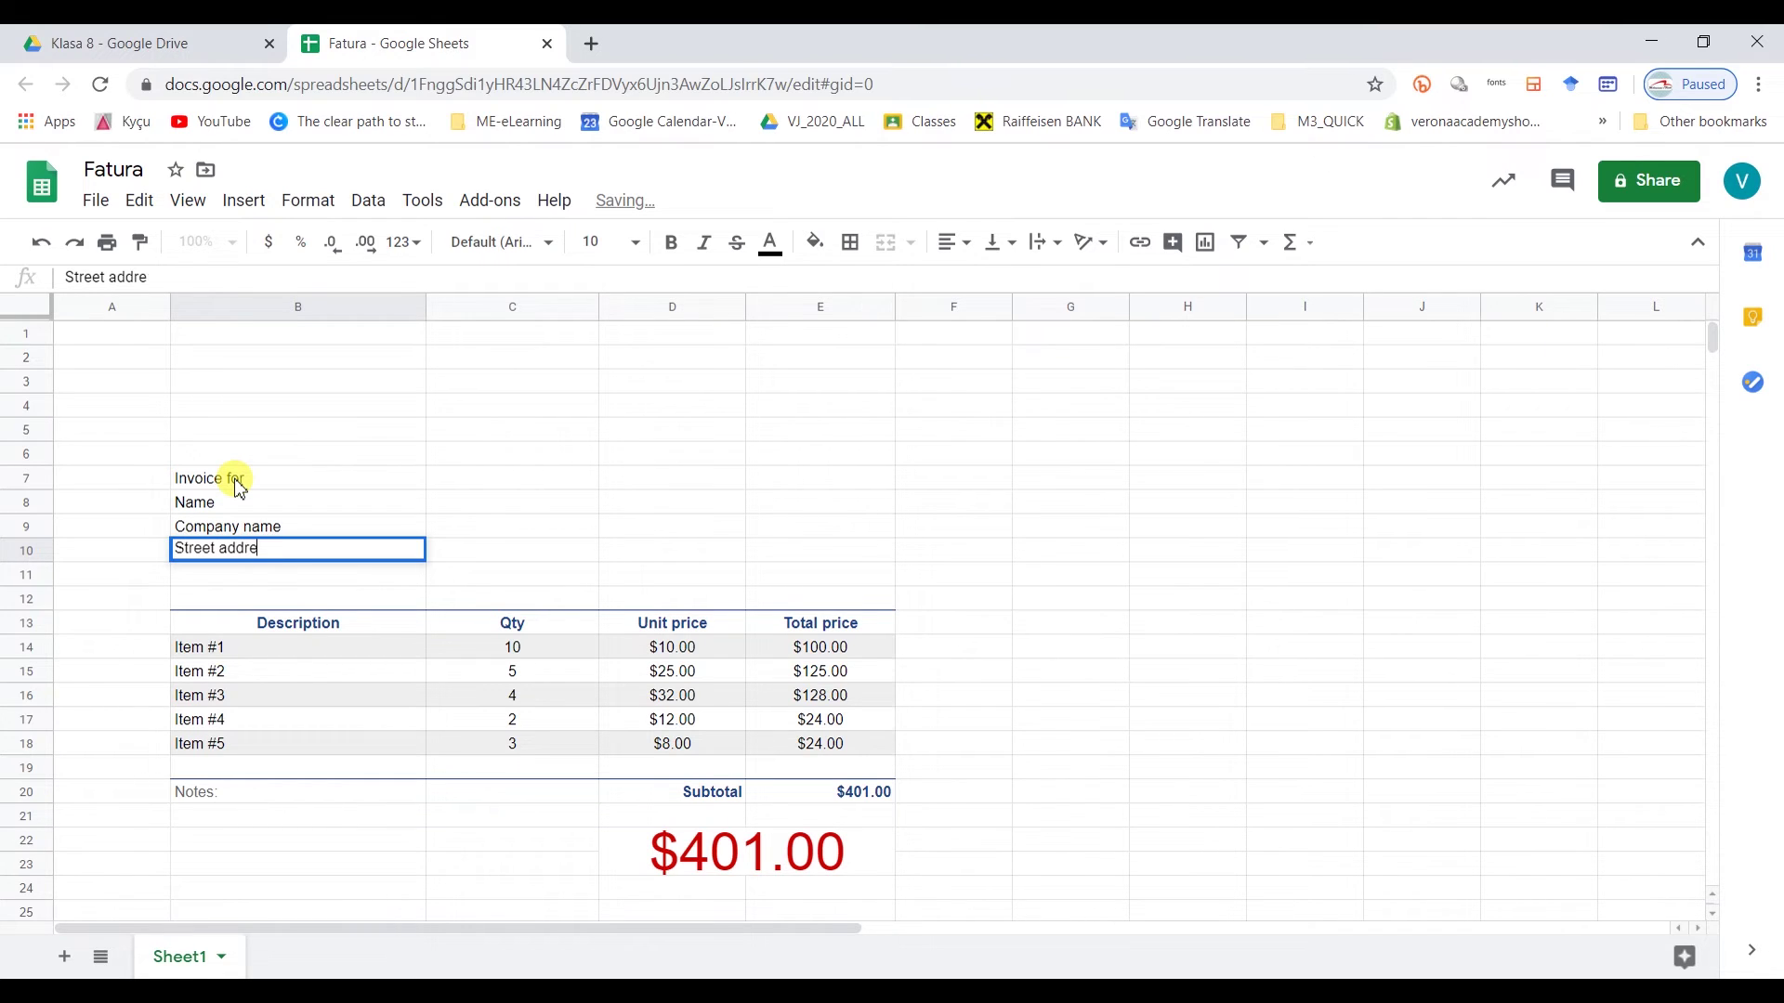
type("ss")
key("Return")
type("City,")
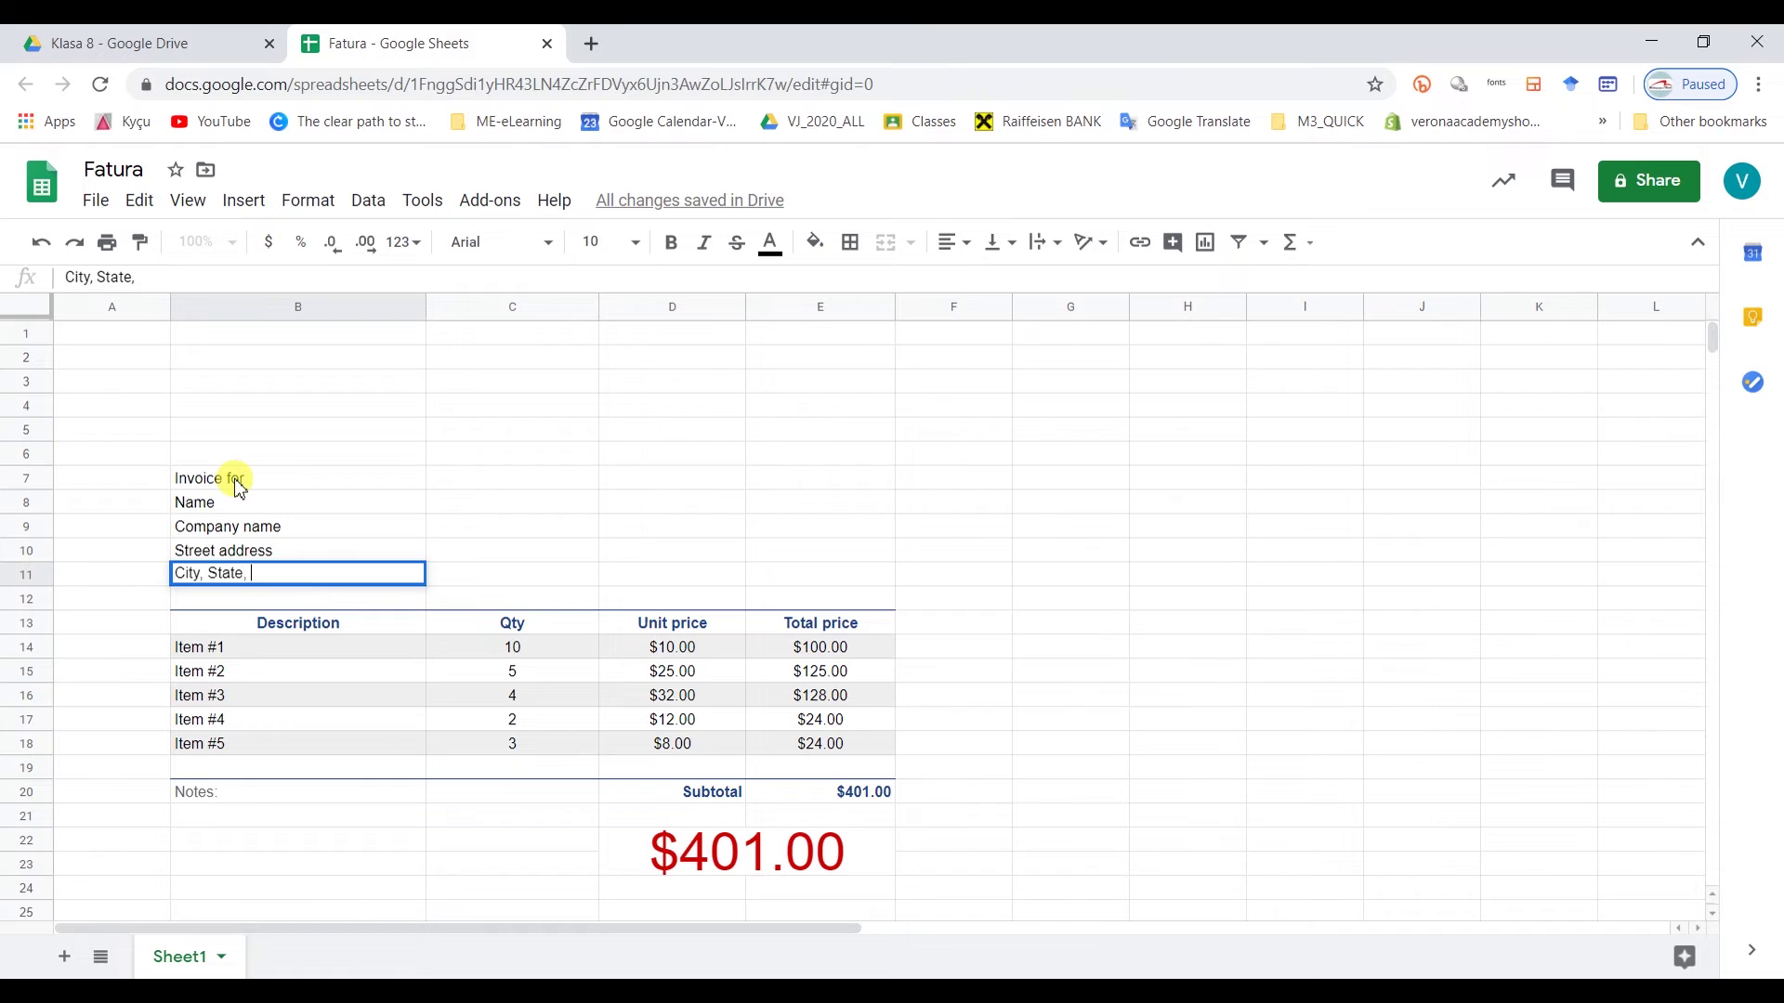
type("State, Zip")
- Enter the heading Payable to in C7 and the placeholder Name in C8
key("Tab")
key("Tab")
key("Up")
key("Left")
key("Up")
key("Up")
key("Up")
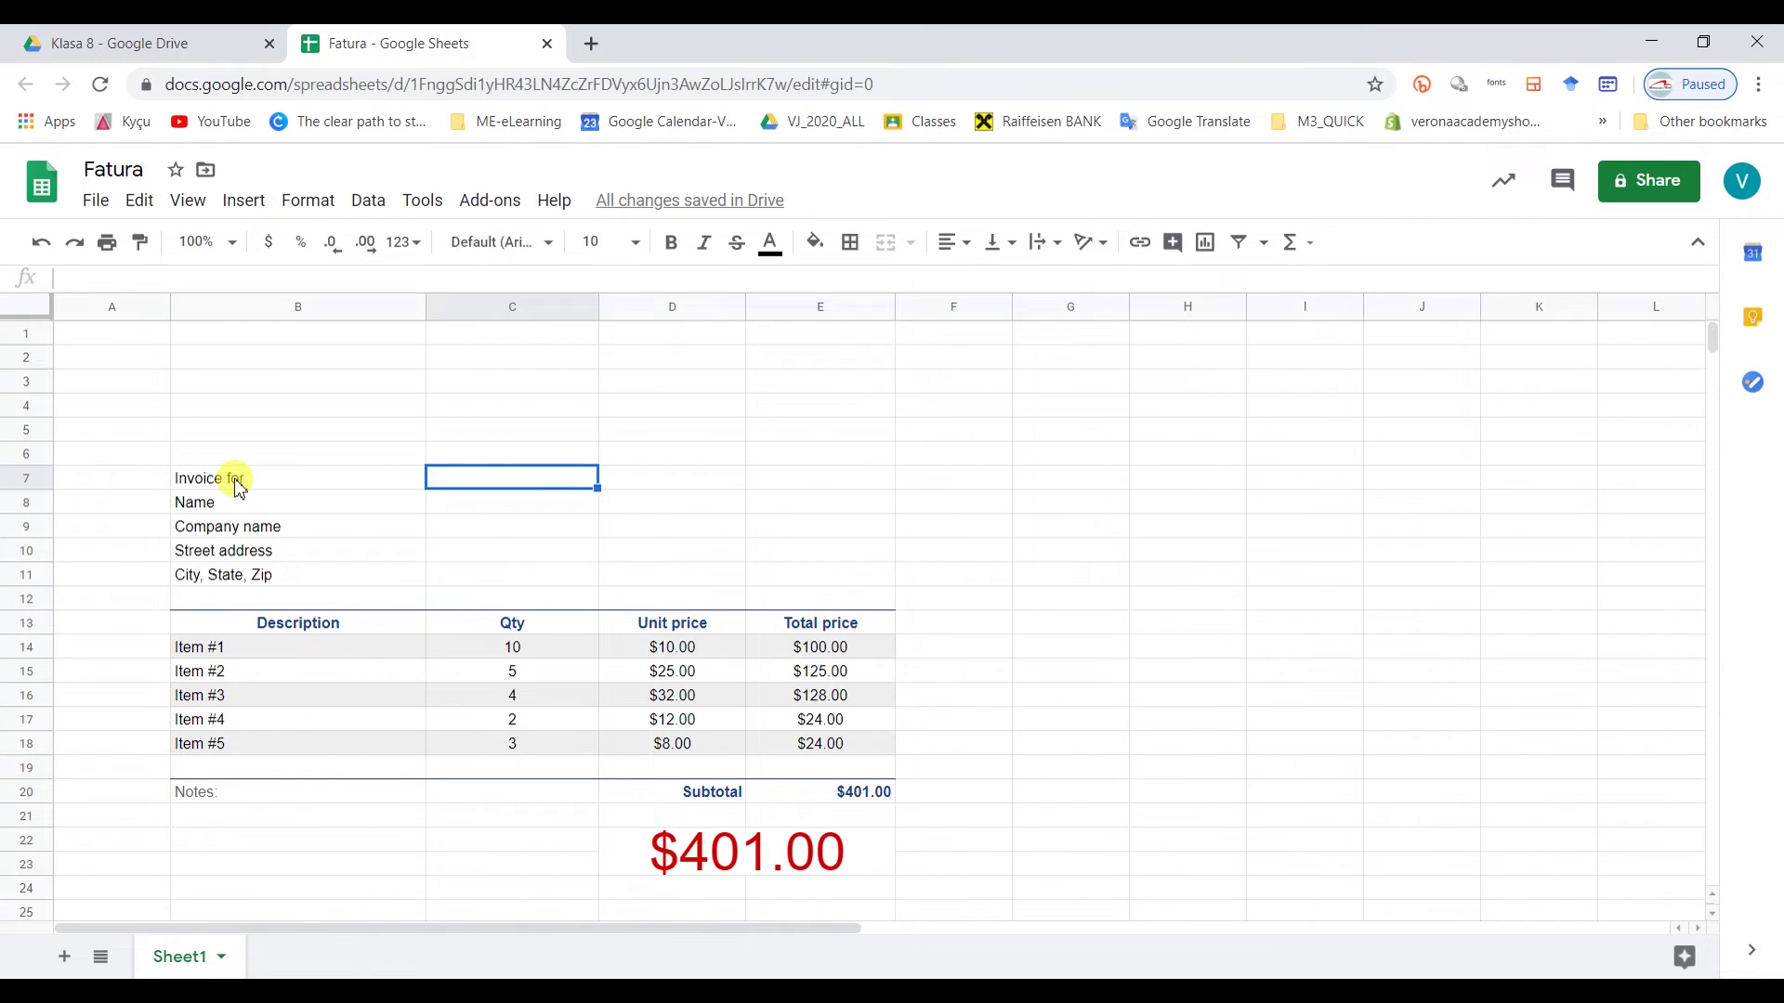
type("Paya")
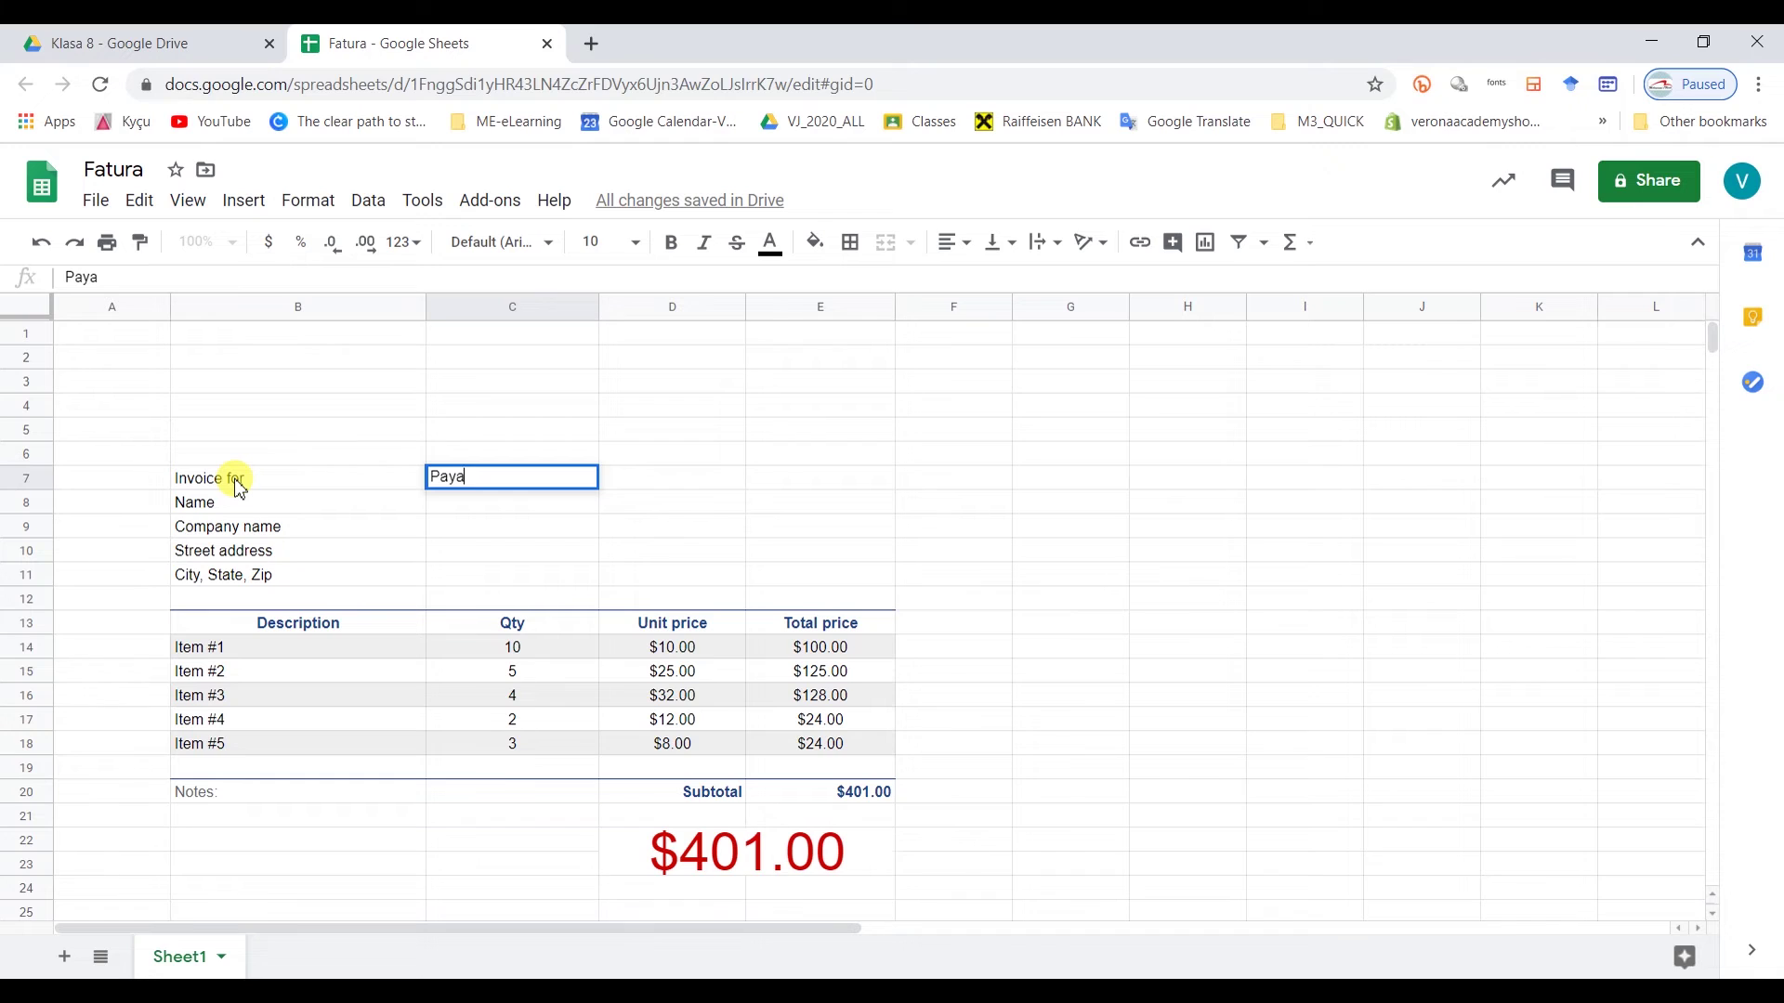
type("ble to")
key("Return")
type("Name")
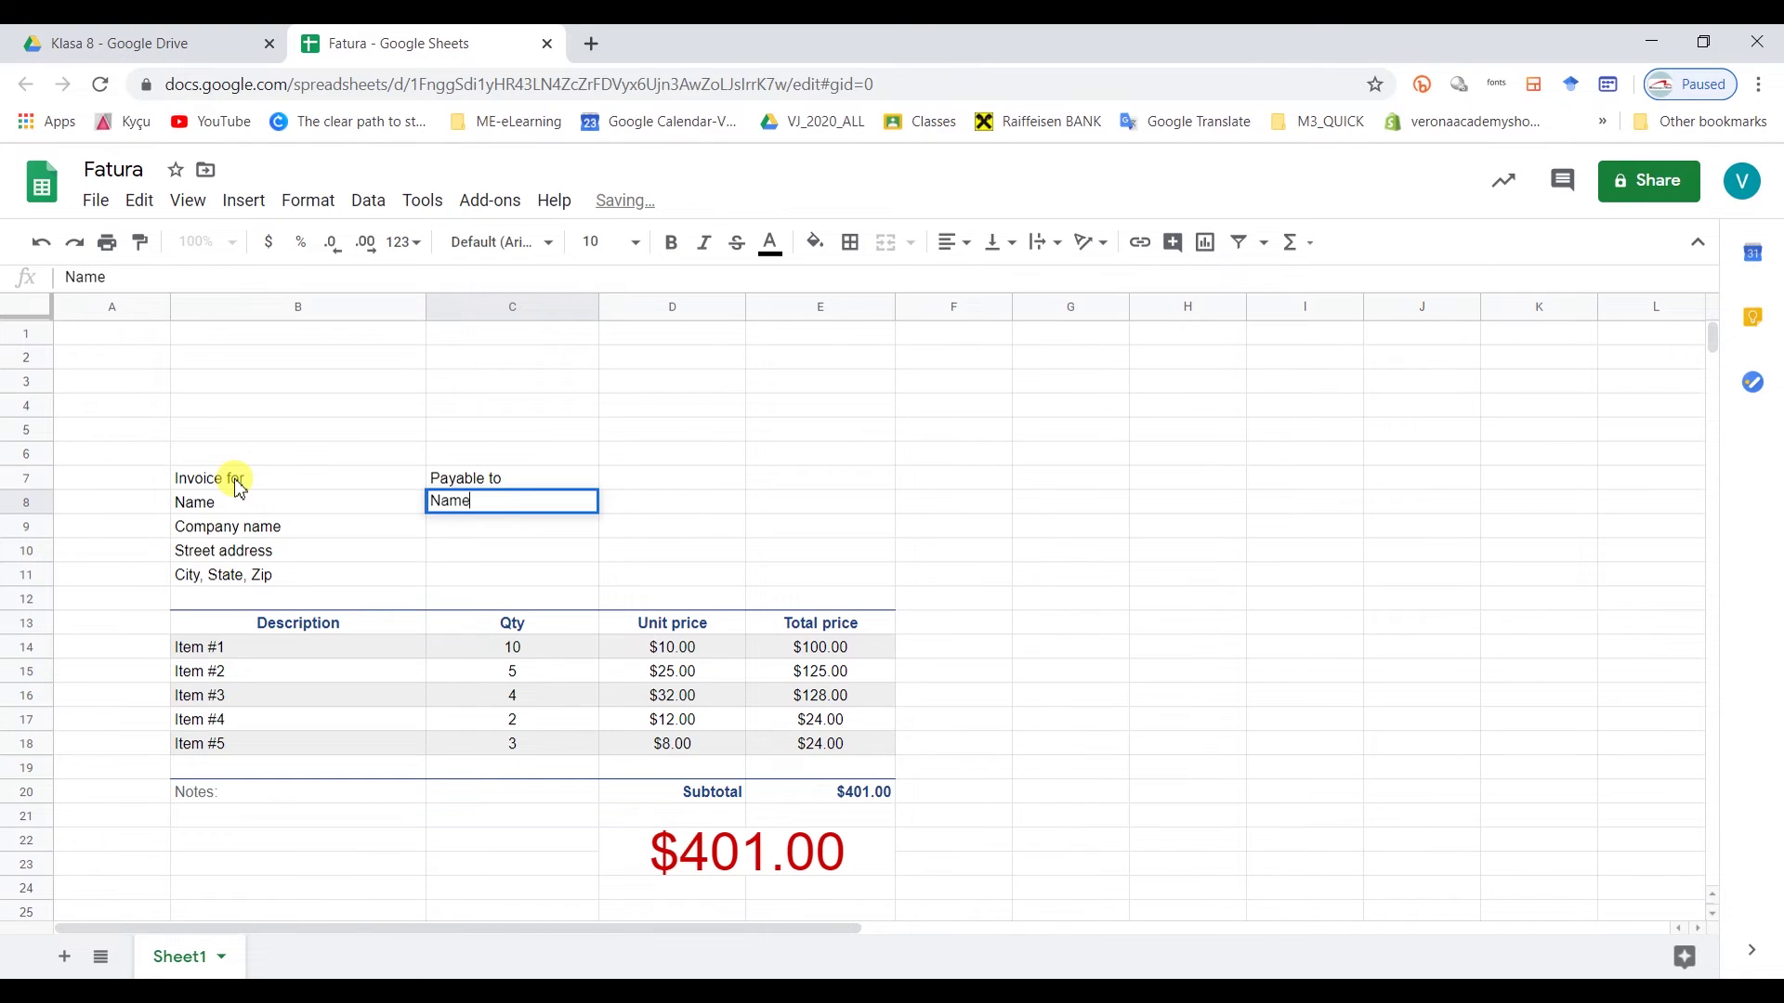
- Enter the heading Invoice # in E7 and a sample invoice number in E8
key("Tab")
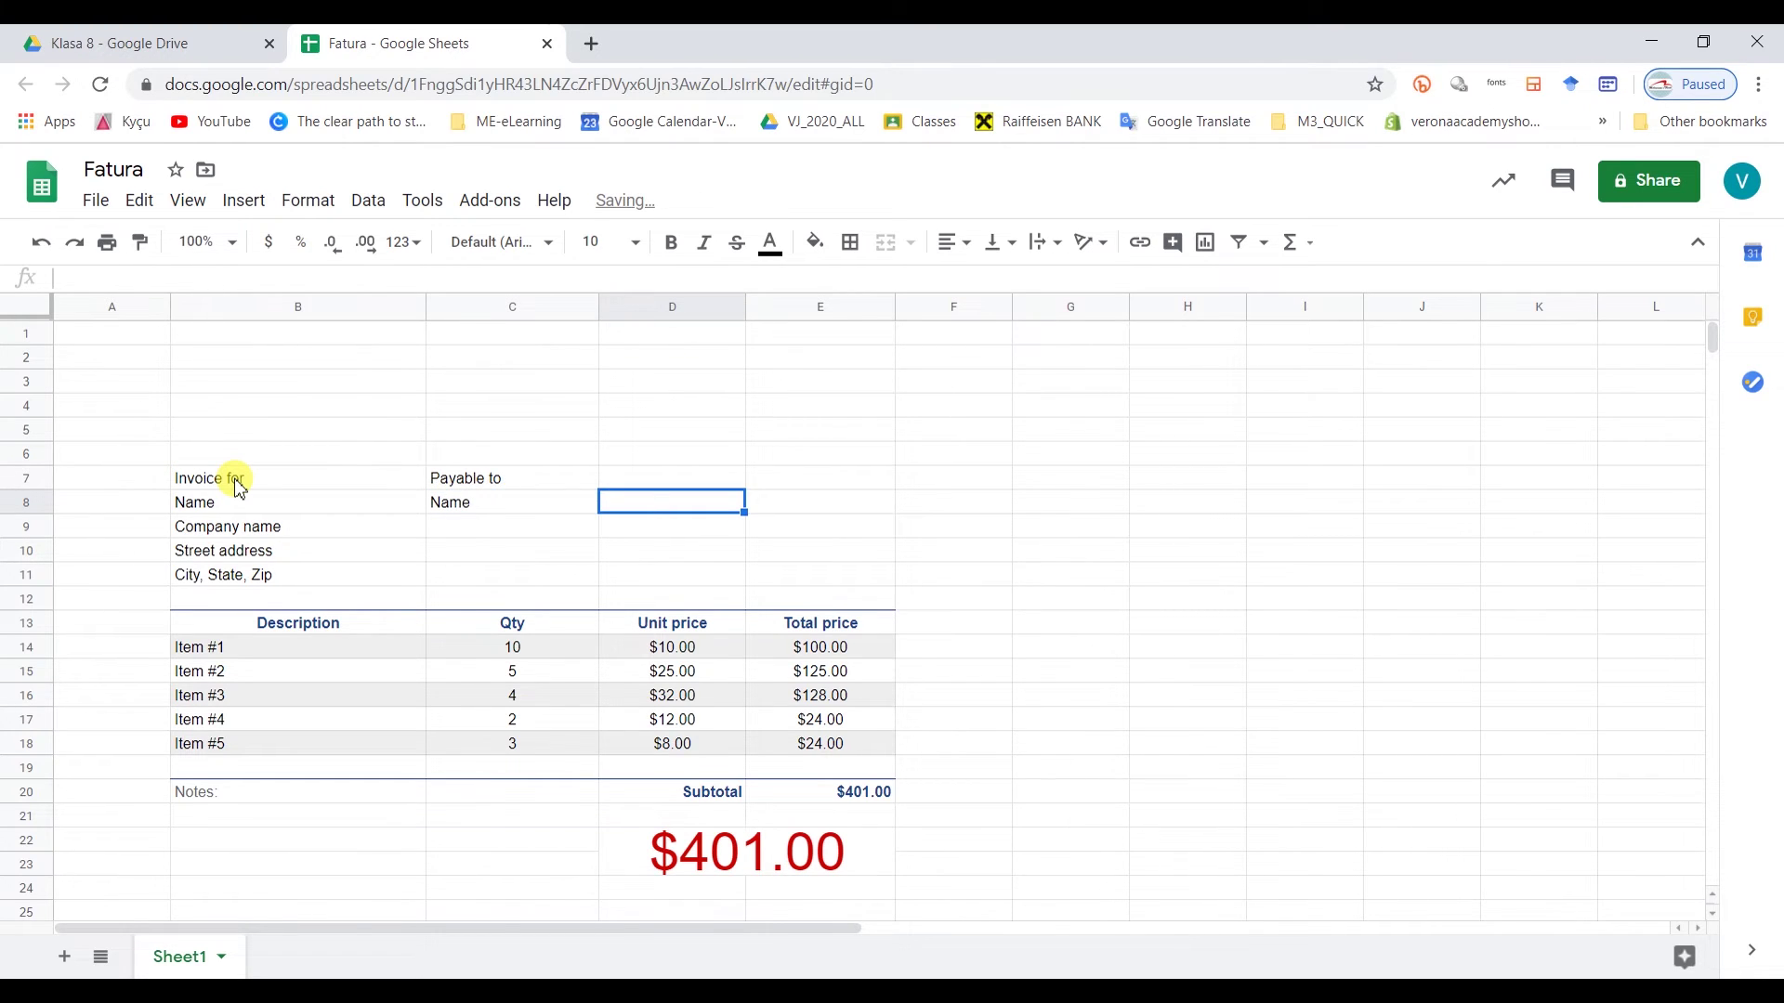
key("Up")
key("Right")
type("Inv")
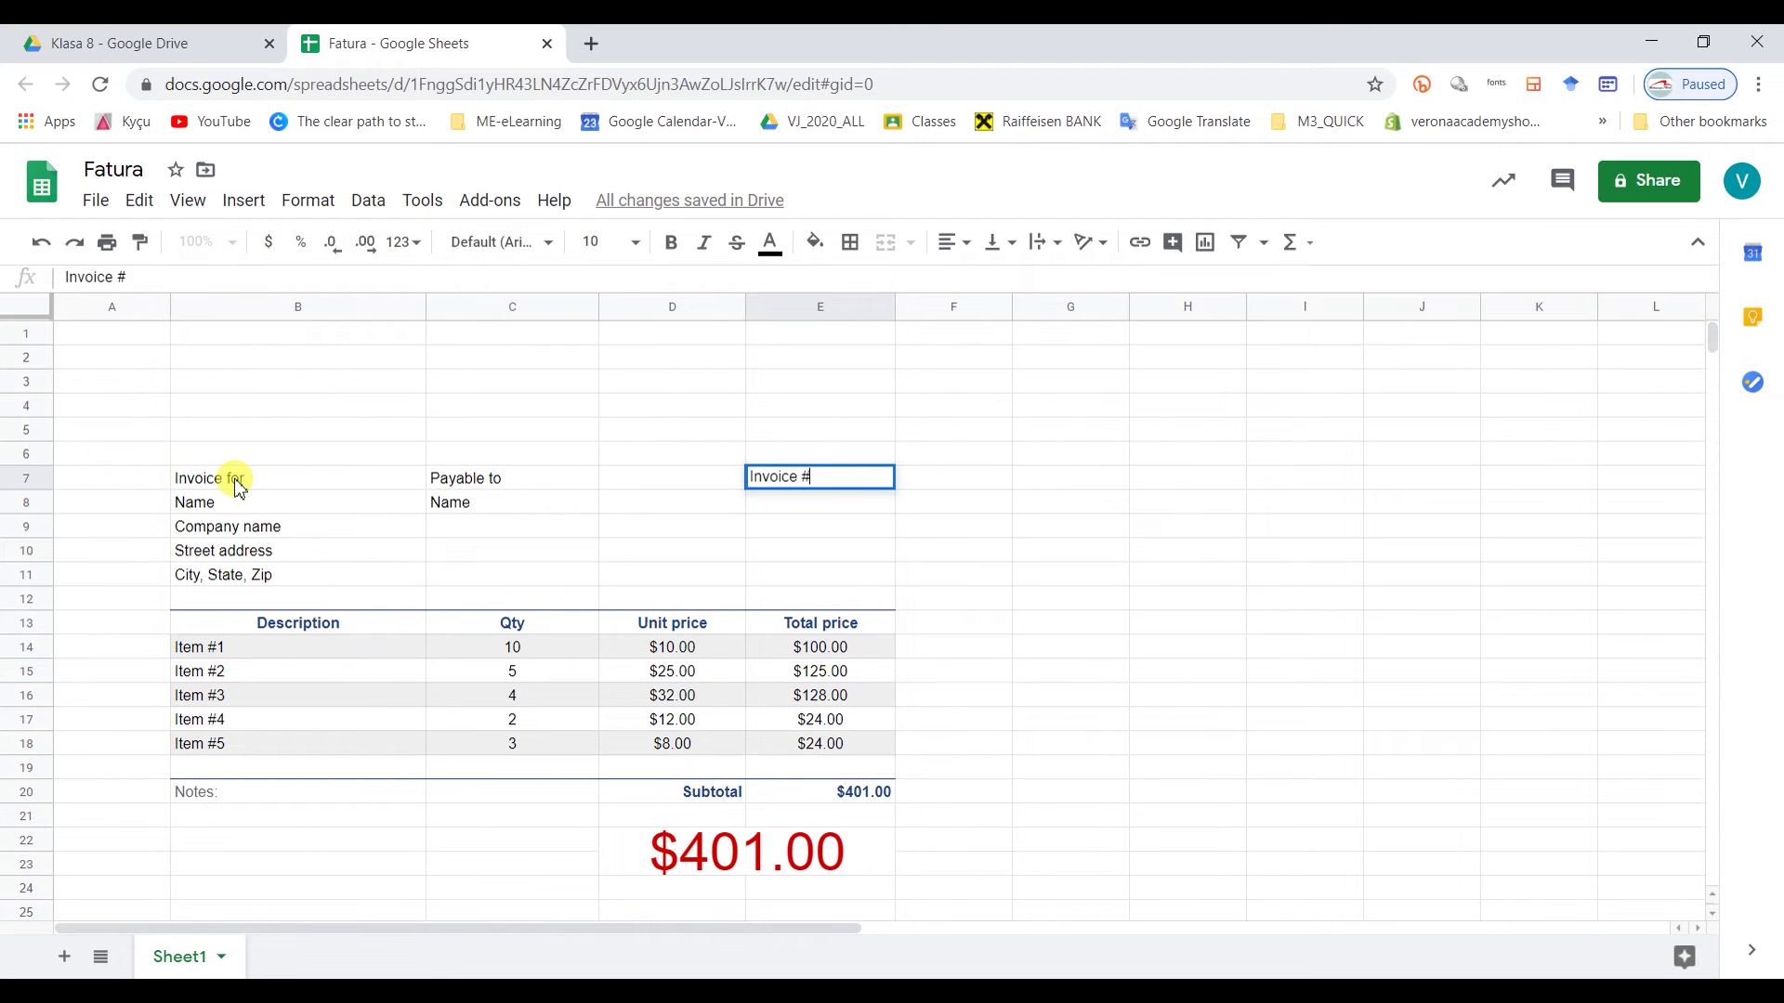
key("Return")
type("123456")
key("Return")
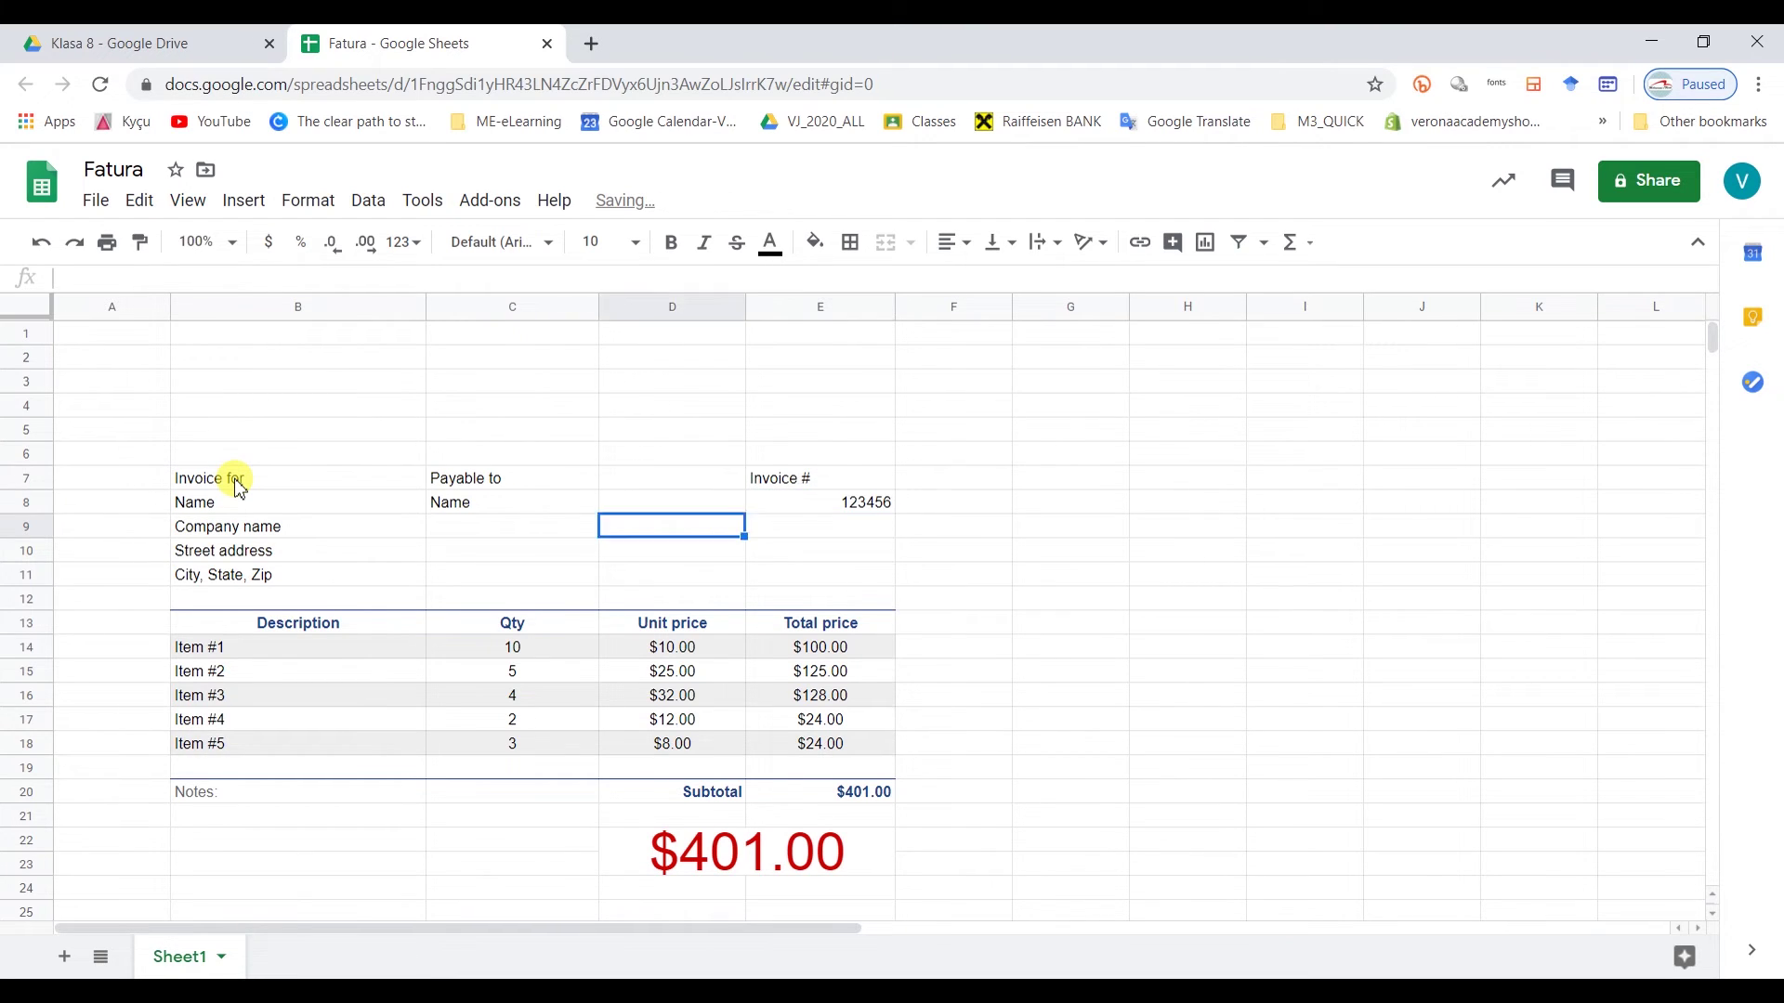
- Enter the heading Project in C10 and the placeholder Project name in C11
key("Left")
key("Down")
type("Project")
key("Return")
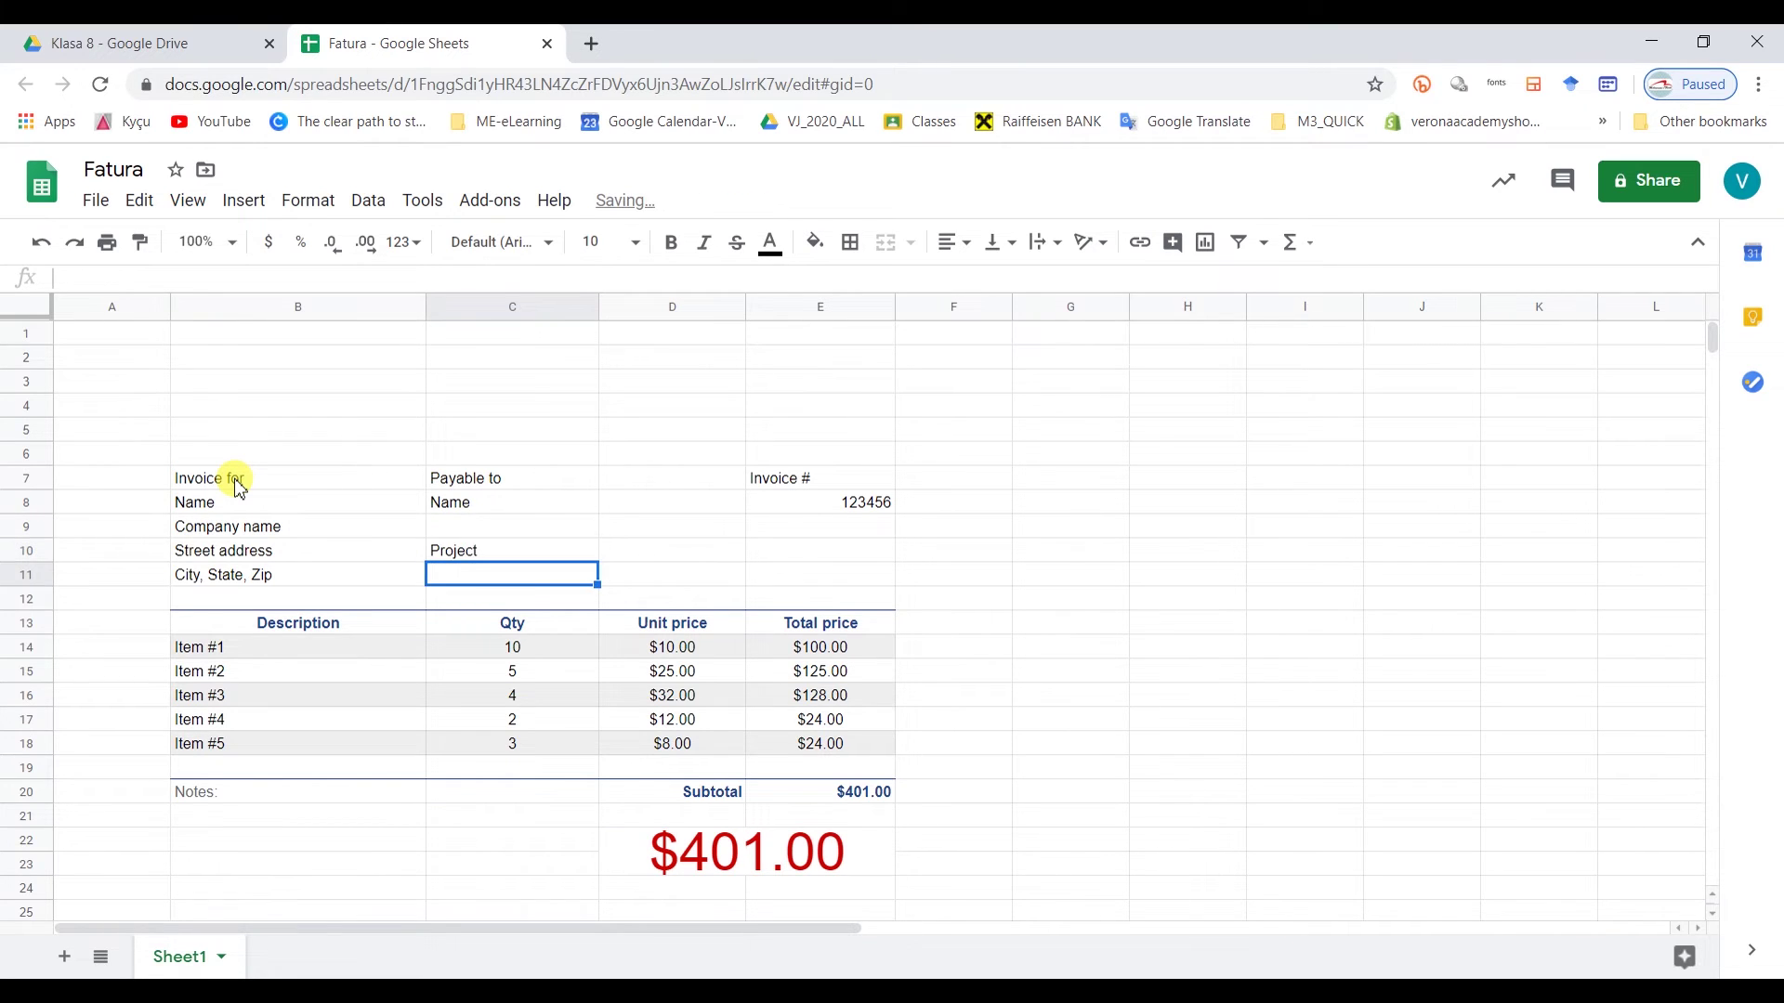
type("Project name")
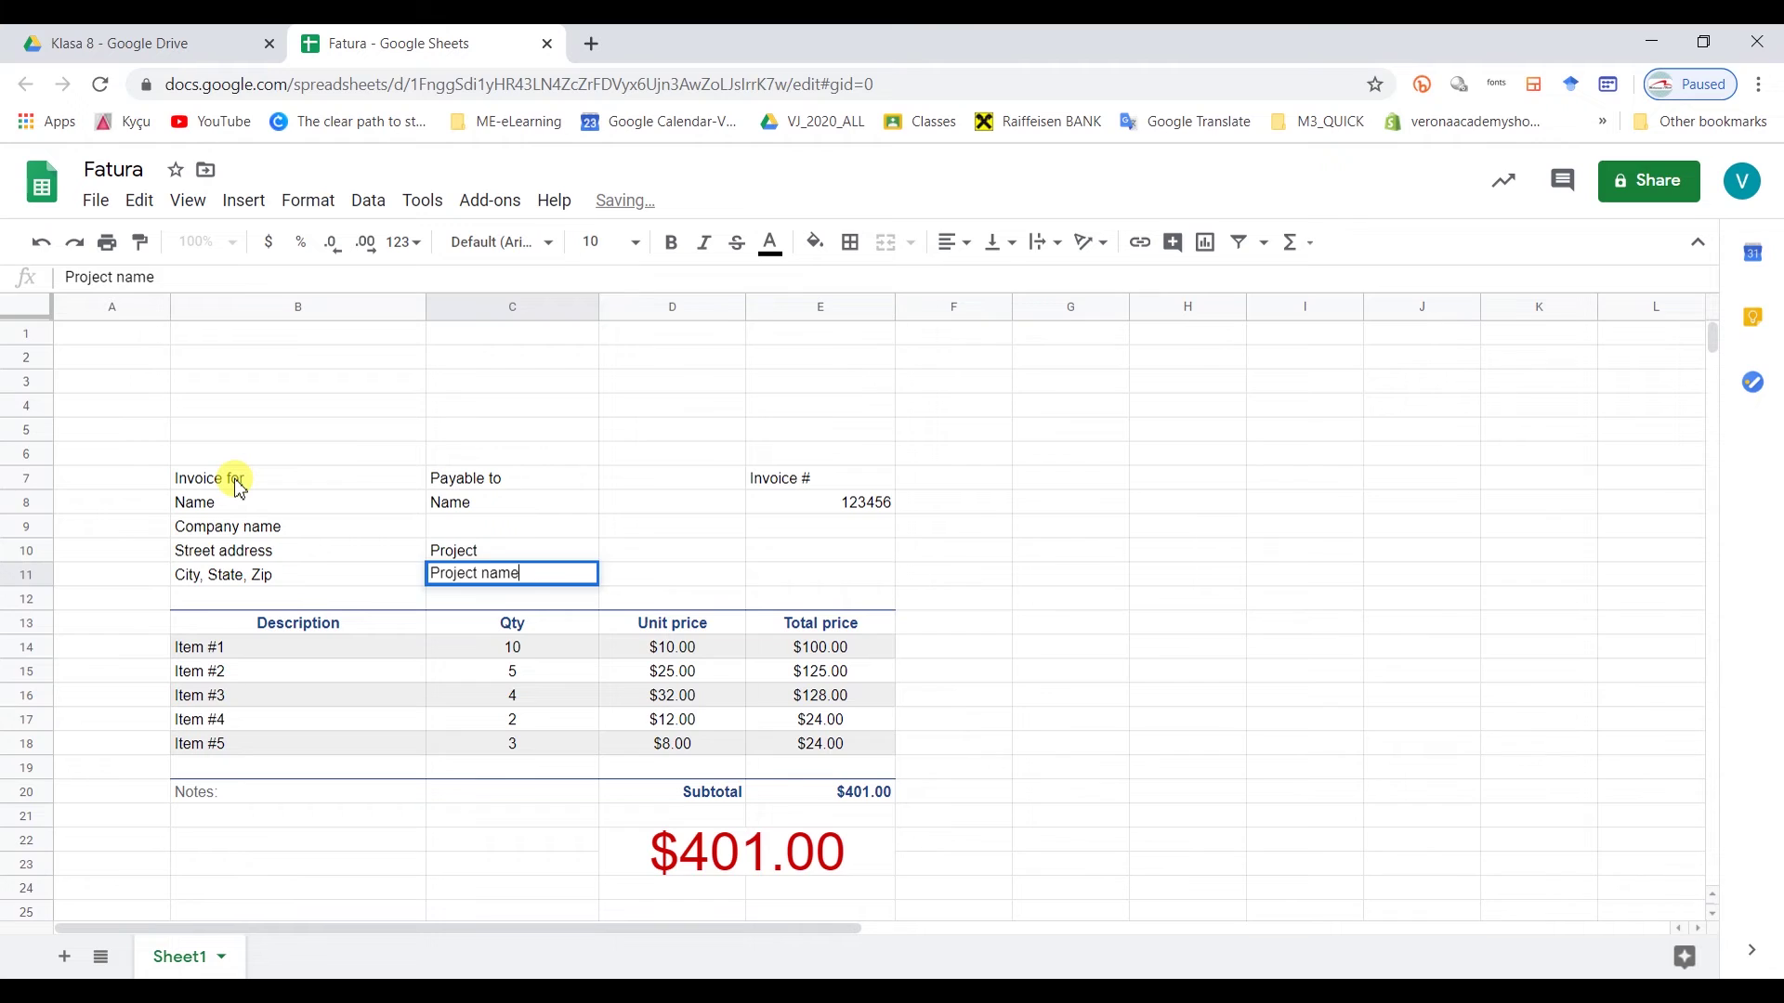
- Enter the heading Due date in E10 and the date 2/4/2020 in E11
key("Tab")
key("Tab")
key("Up")
type("Due d")
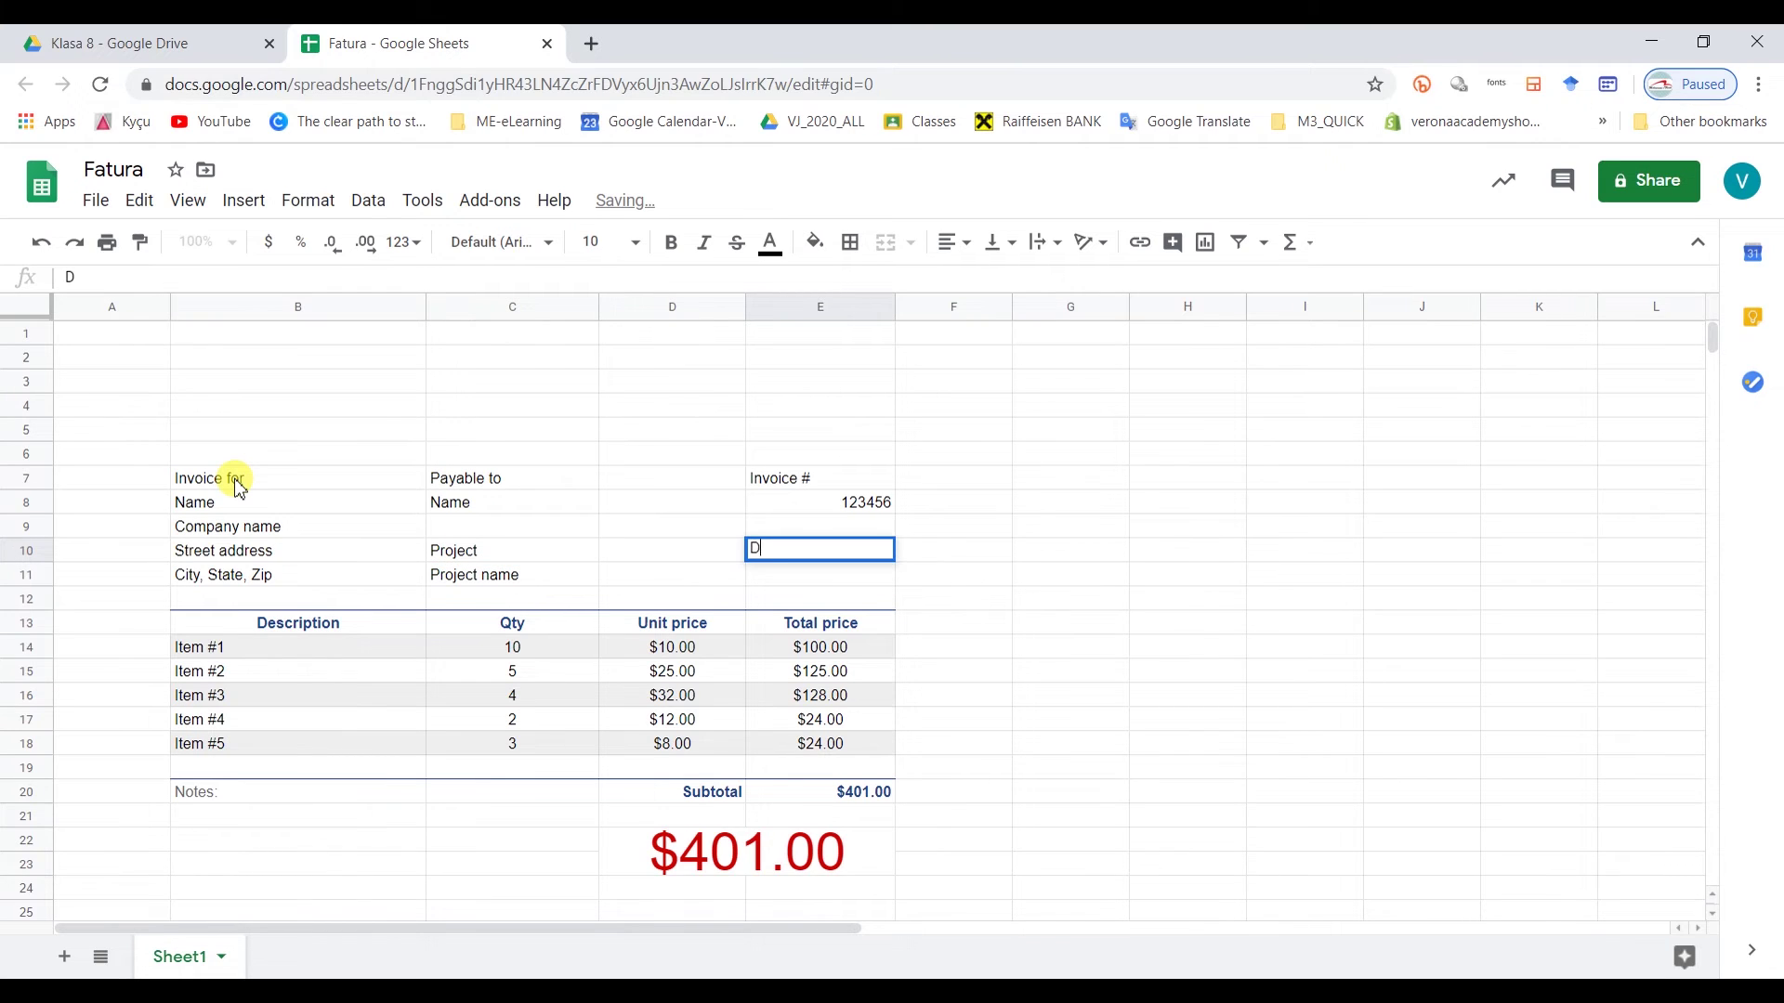
key("Return")
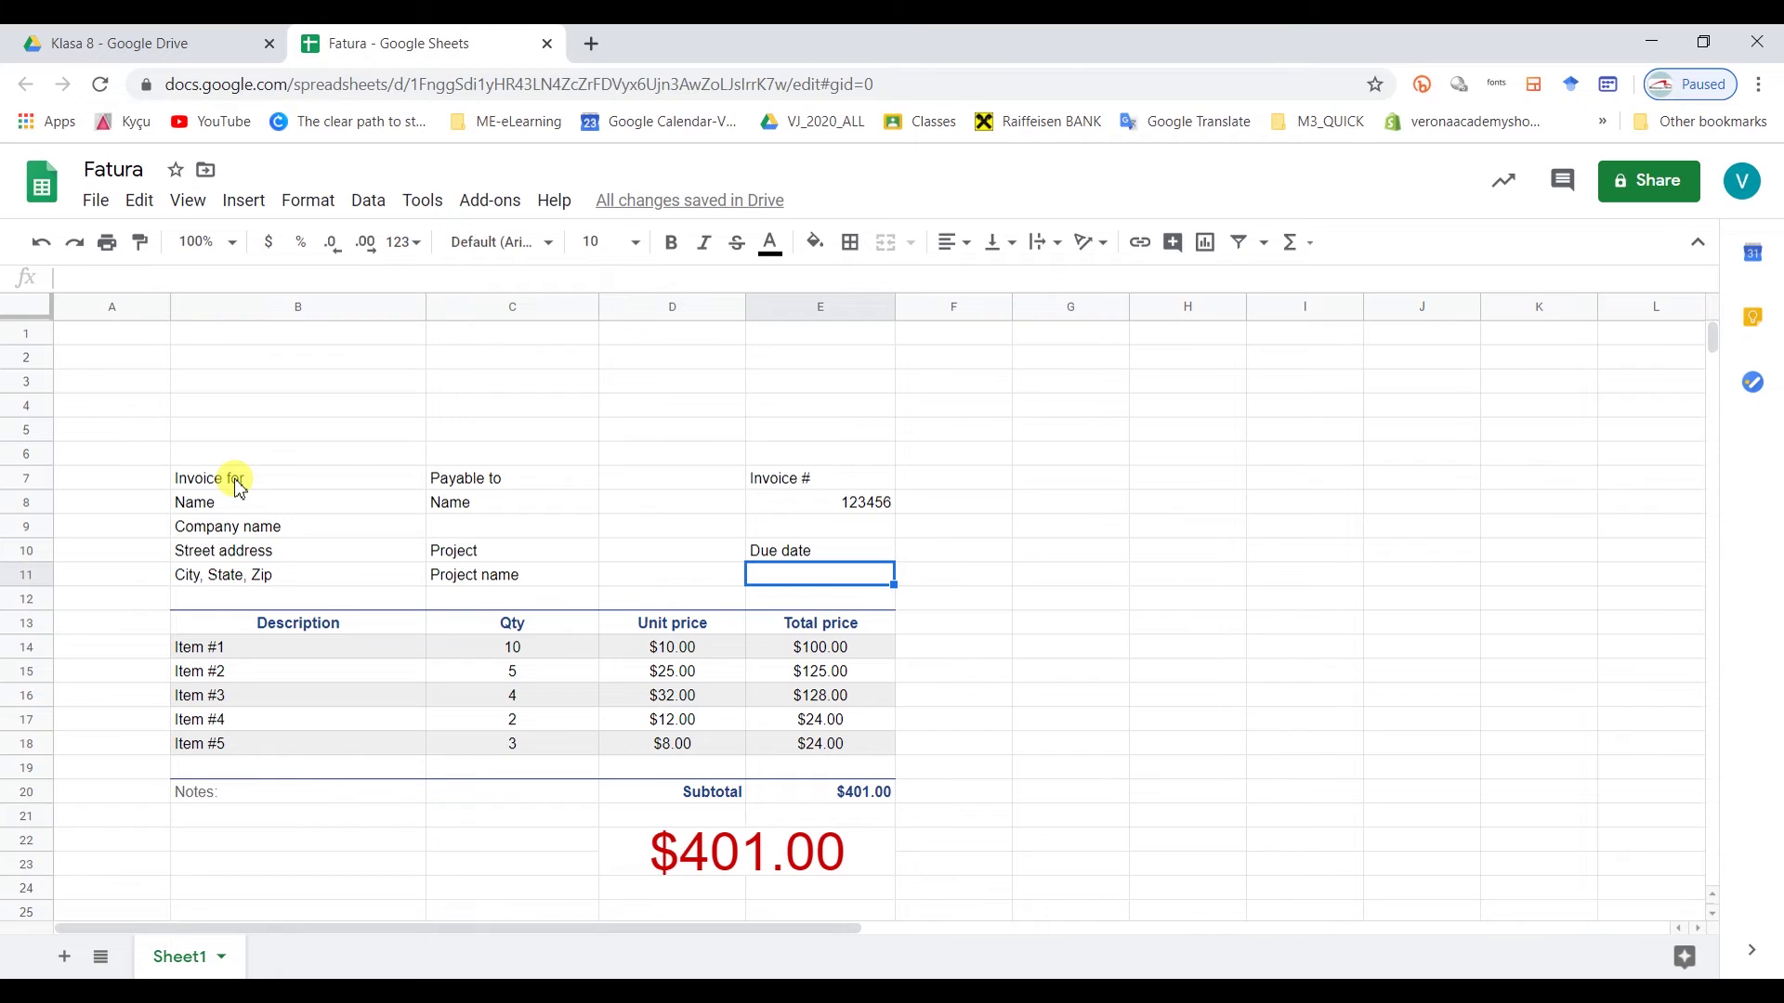
type("2/4/2")
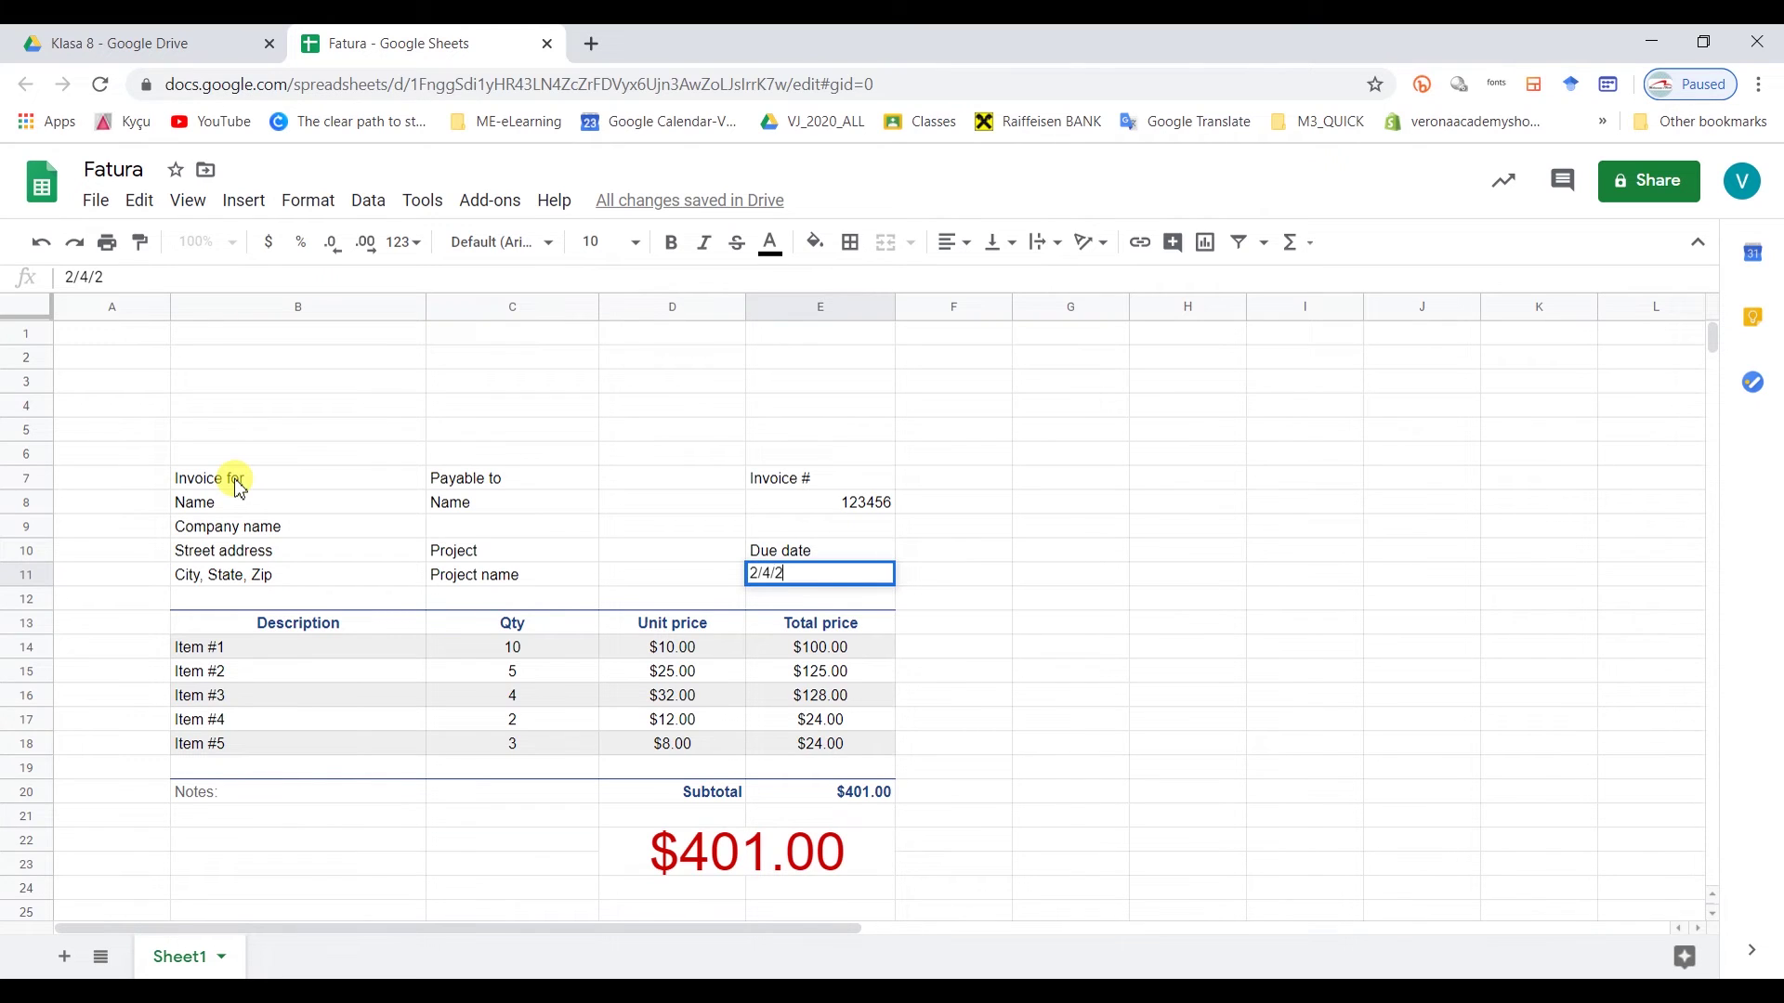
type("020")
key("Return")
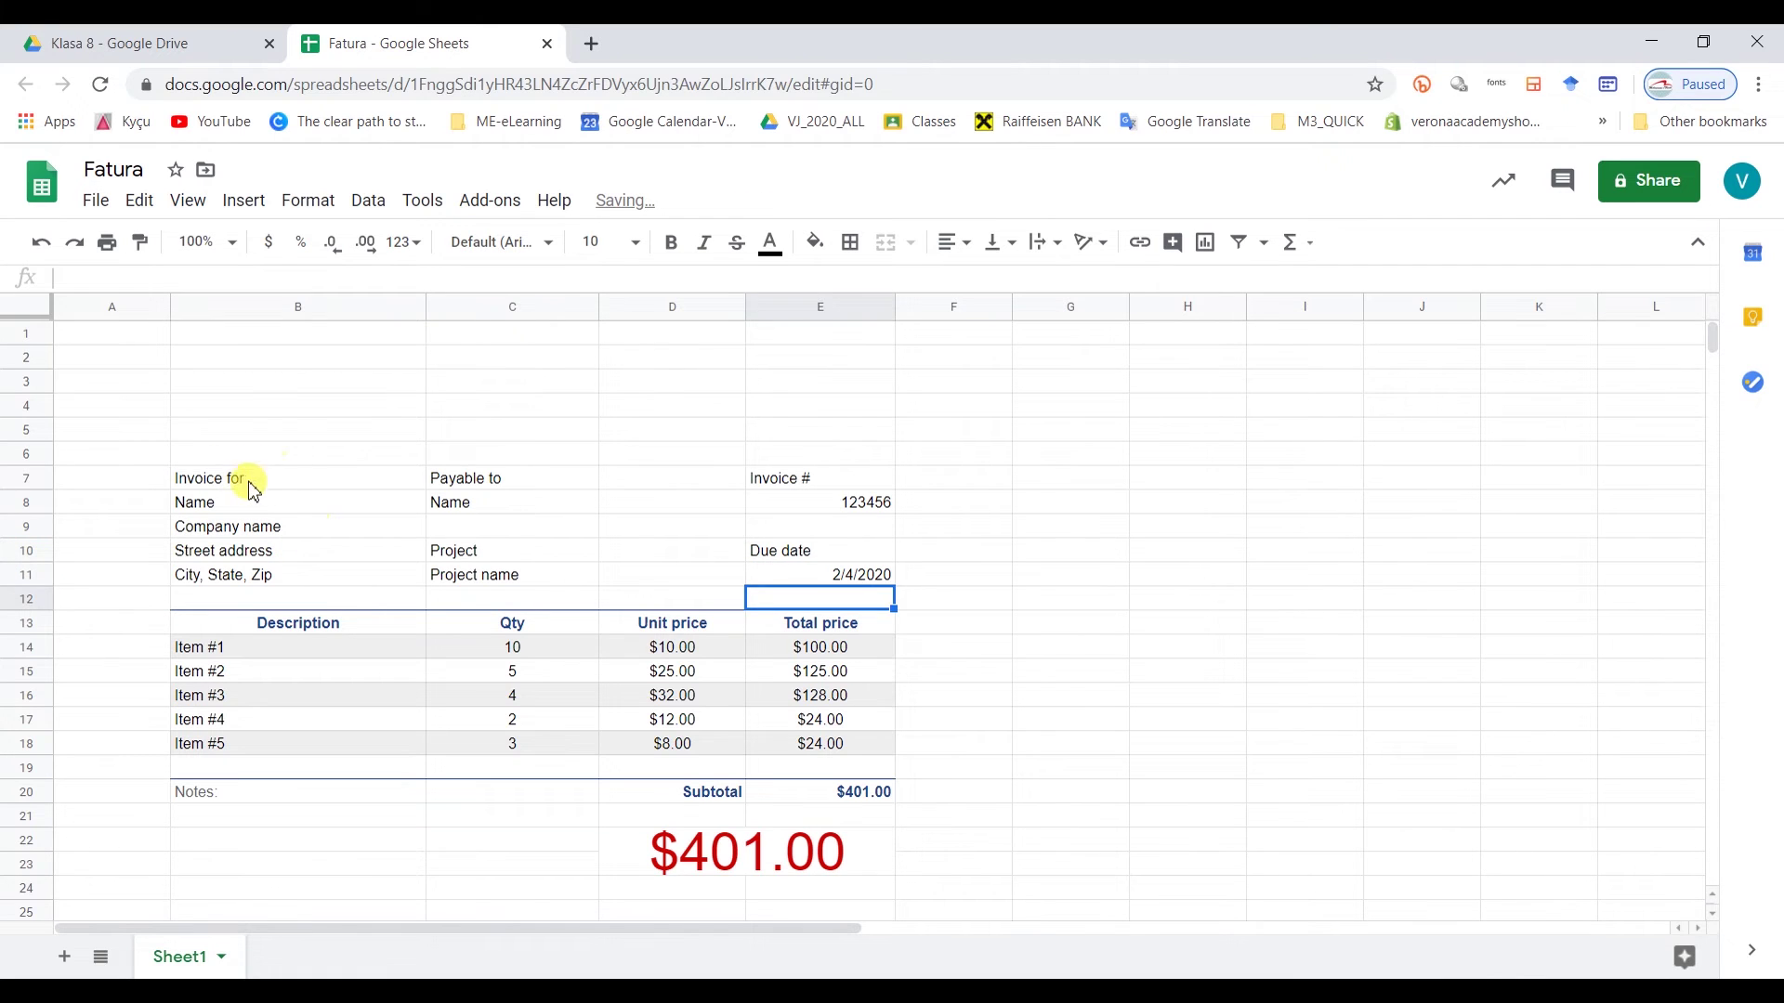
- Make the headings Invoice for, Payable to, Invoice # and Due date bold with dark blue text
left_click(251, 483)
left_click(465, 478, "ctrl")
left_click(822, 477, "ctrl")
left_click(789, 550, "ctrl")
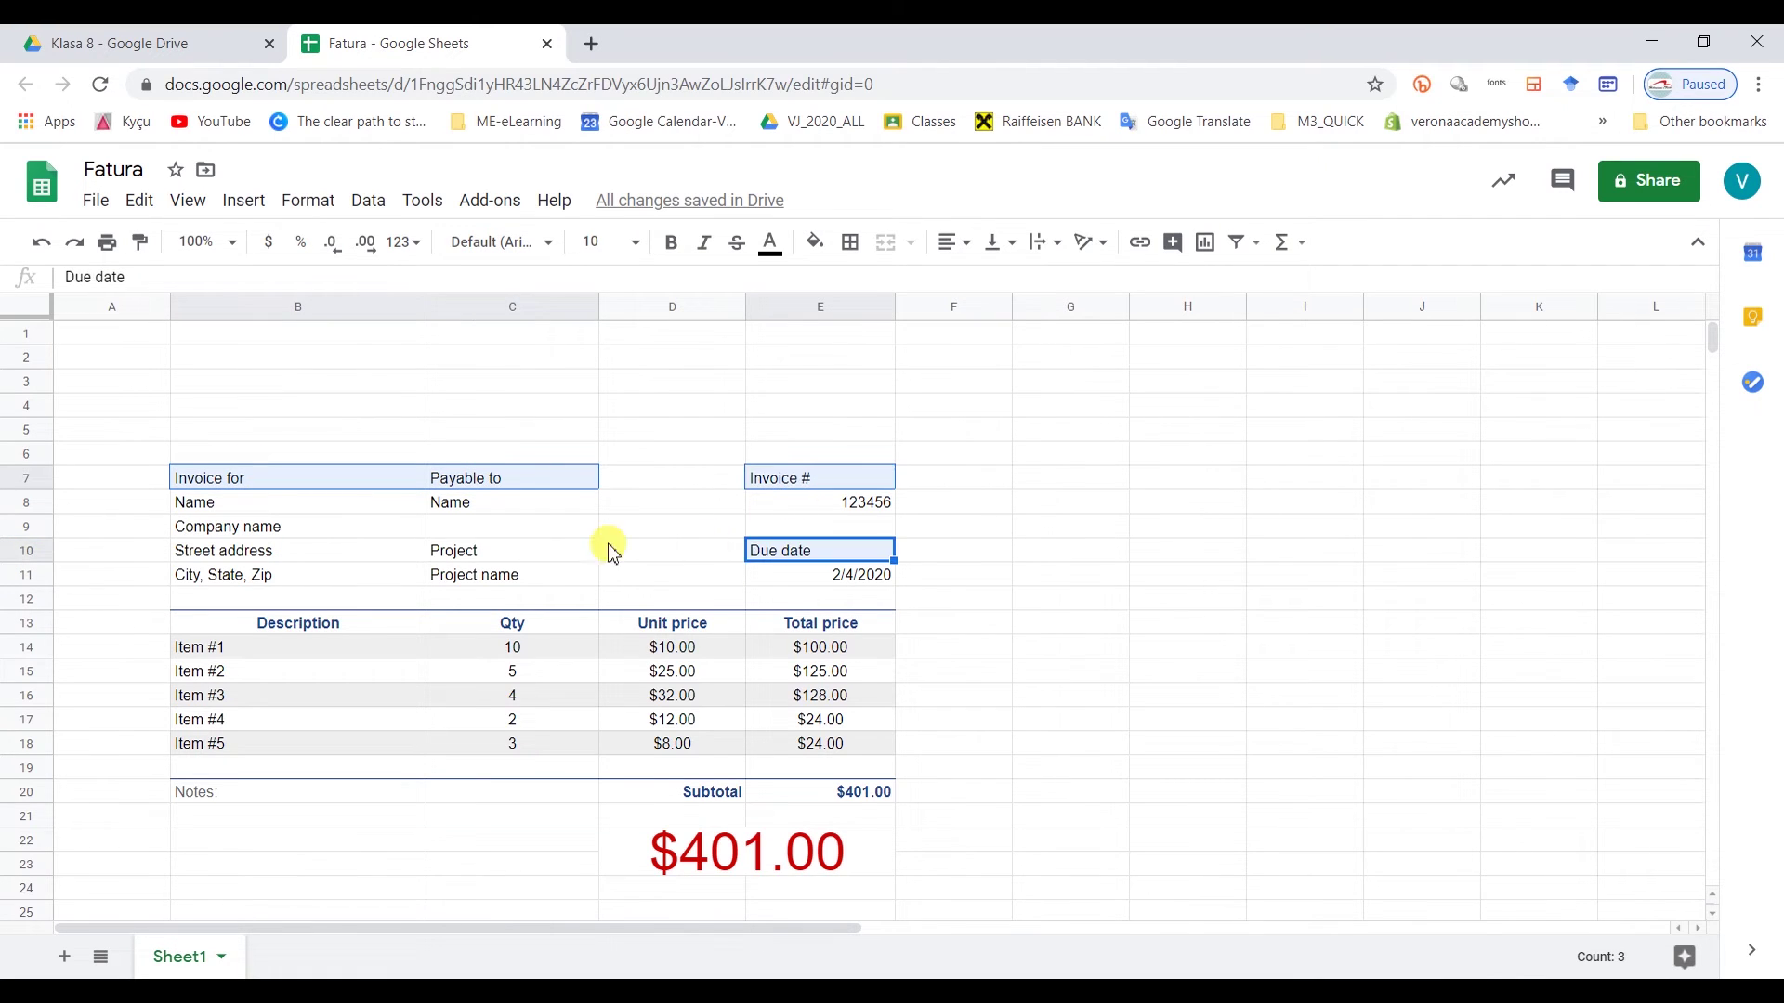
left_click(557, 527, "ctrl")
left_click(311, 556, "ctrl")
left_click(673, 258)
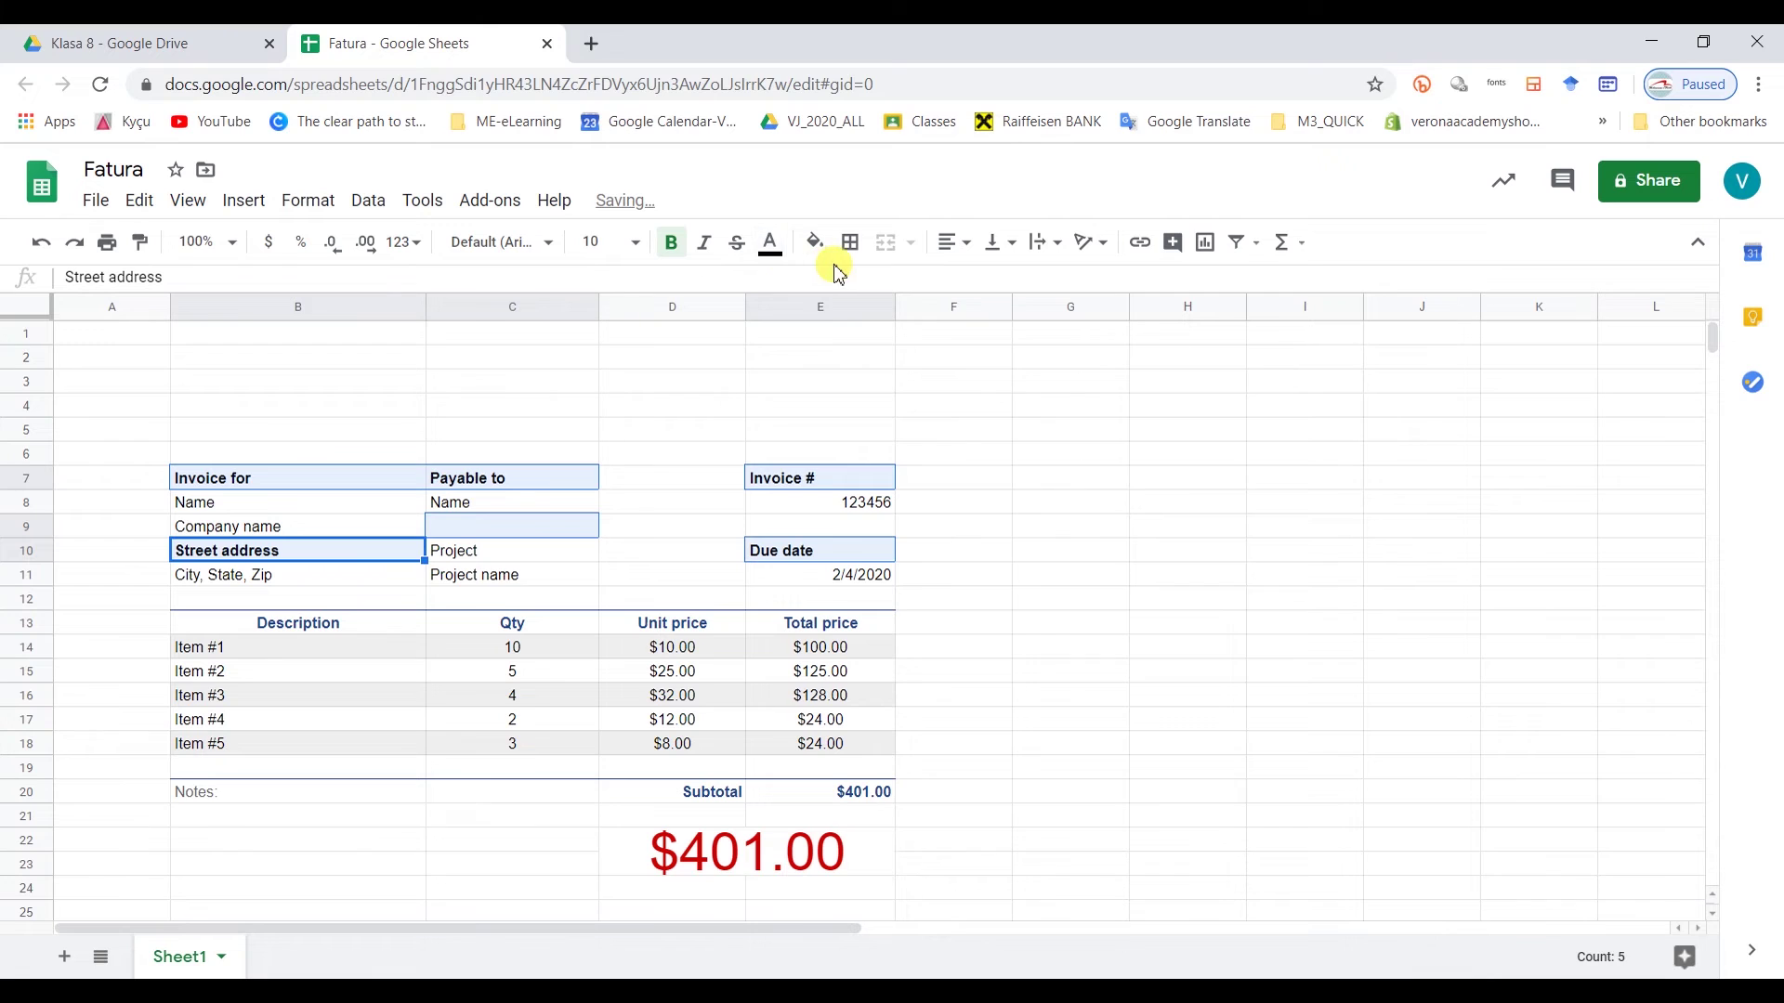
left_click(770, 243)
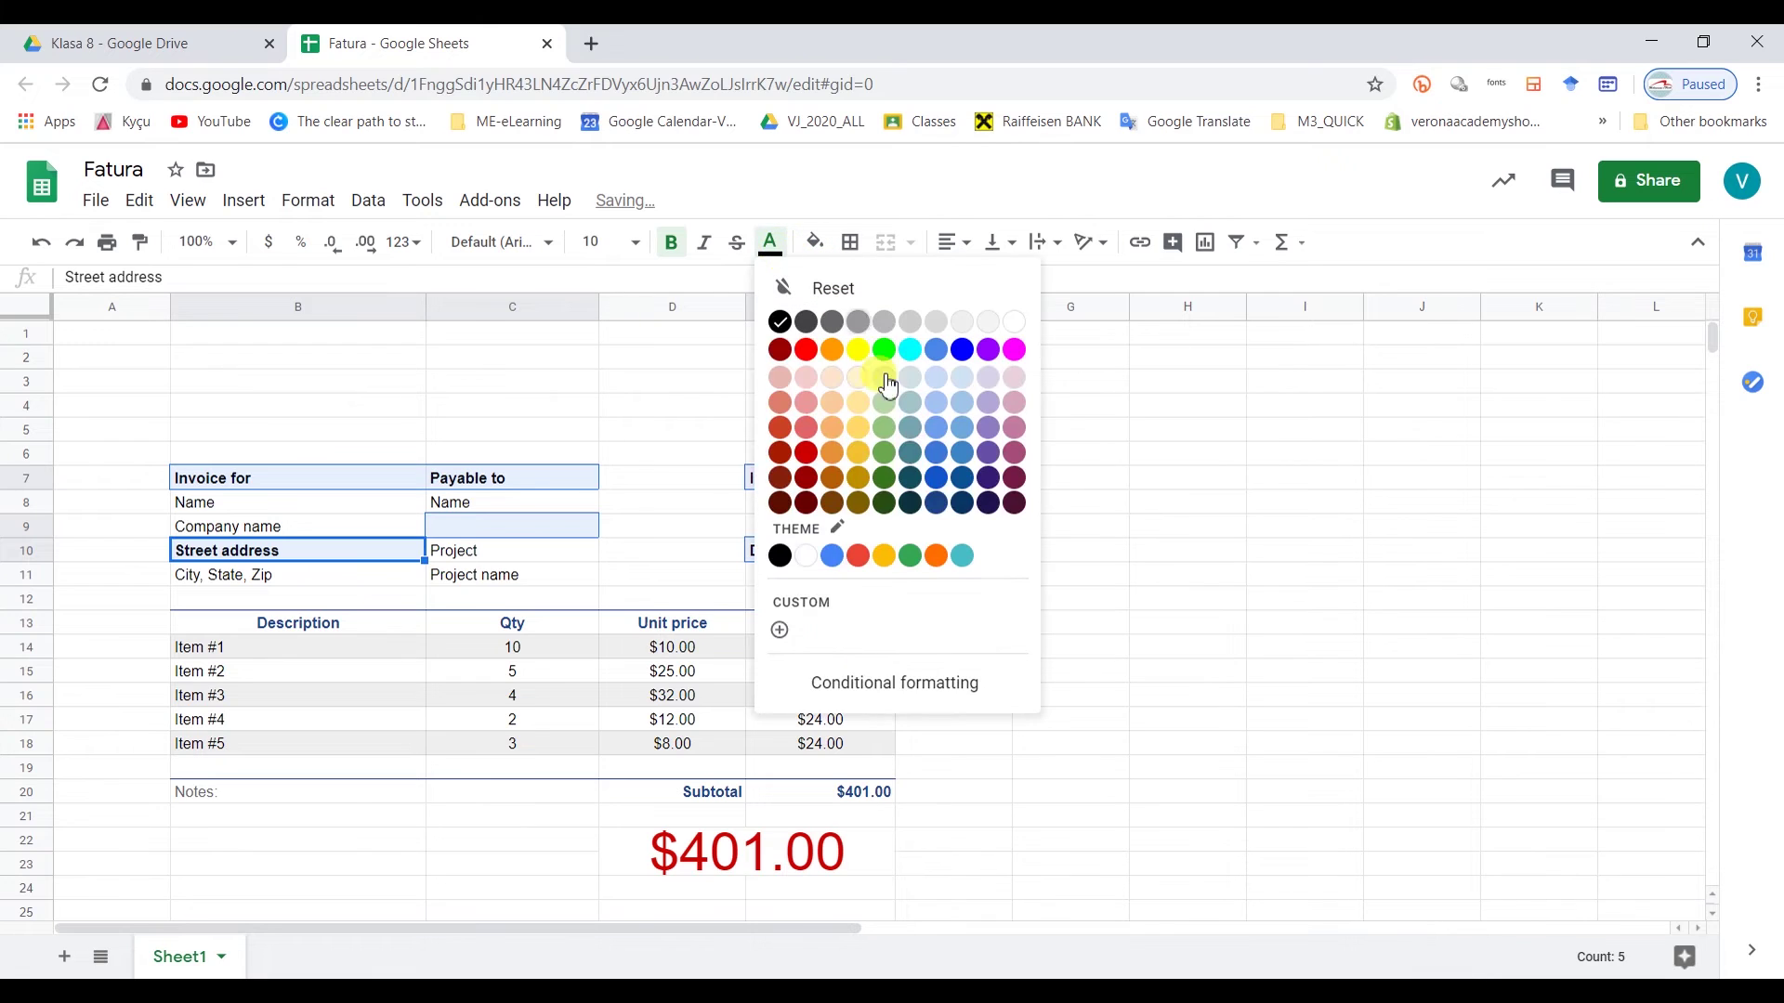
left_click(937, 504)
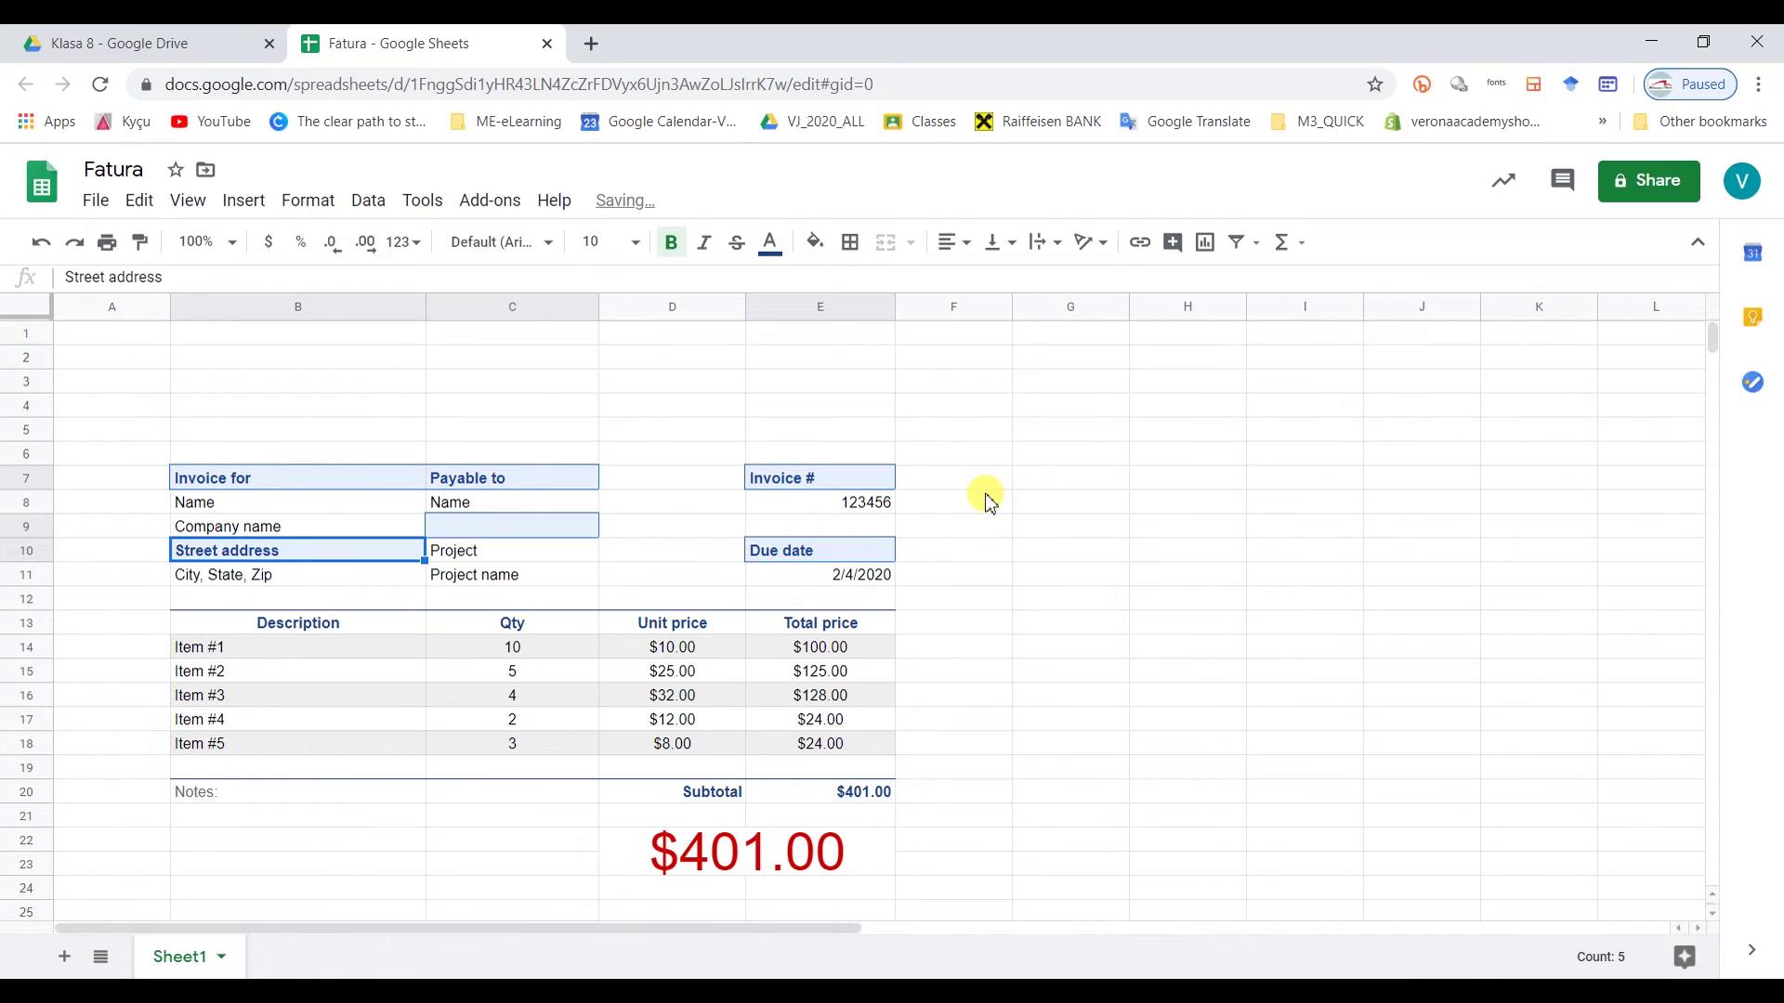
- Make the Project heading in C10 bold and dark blue like the other headings
left_click(549, 548)
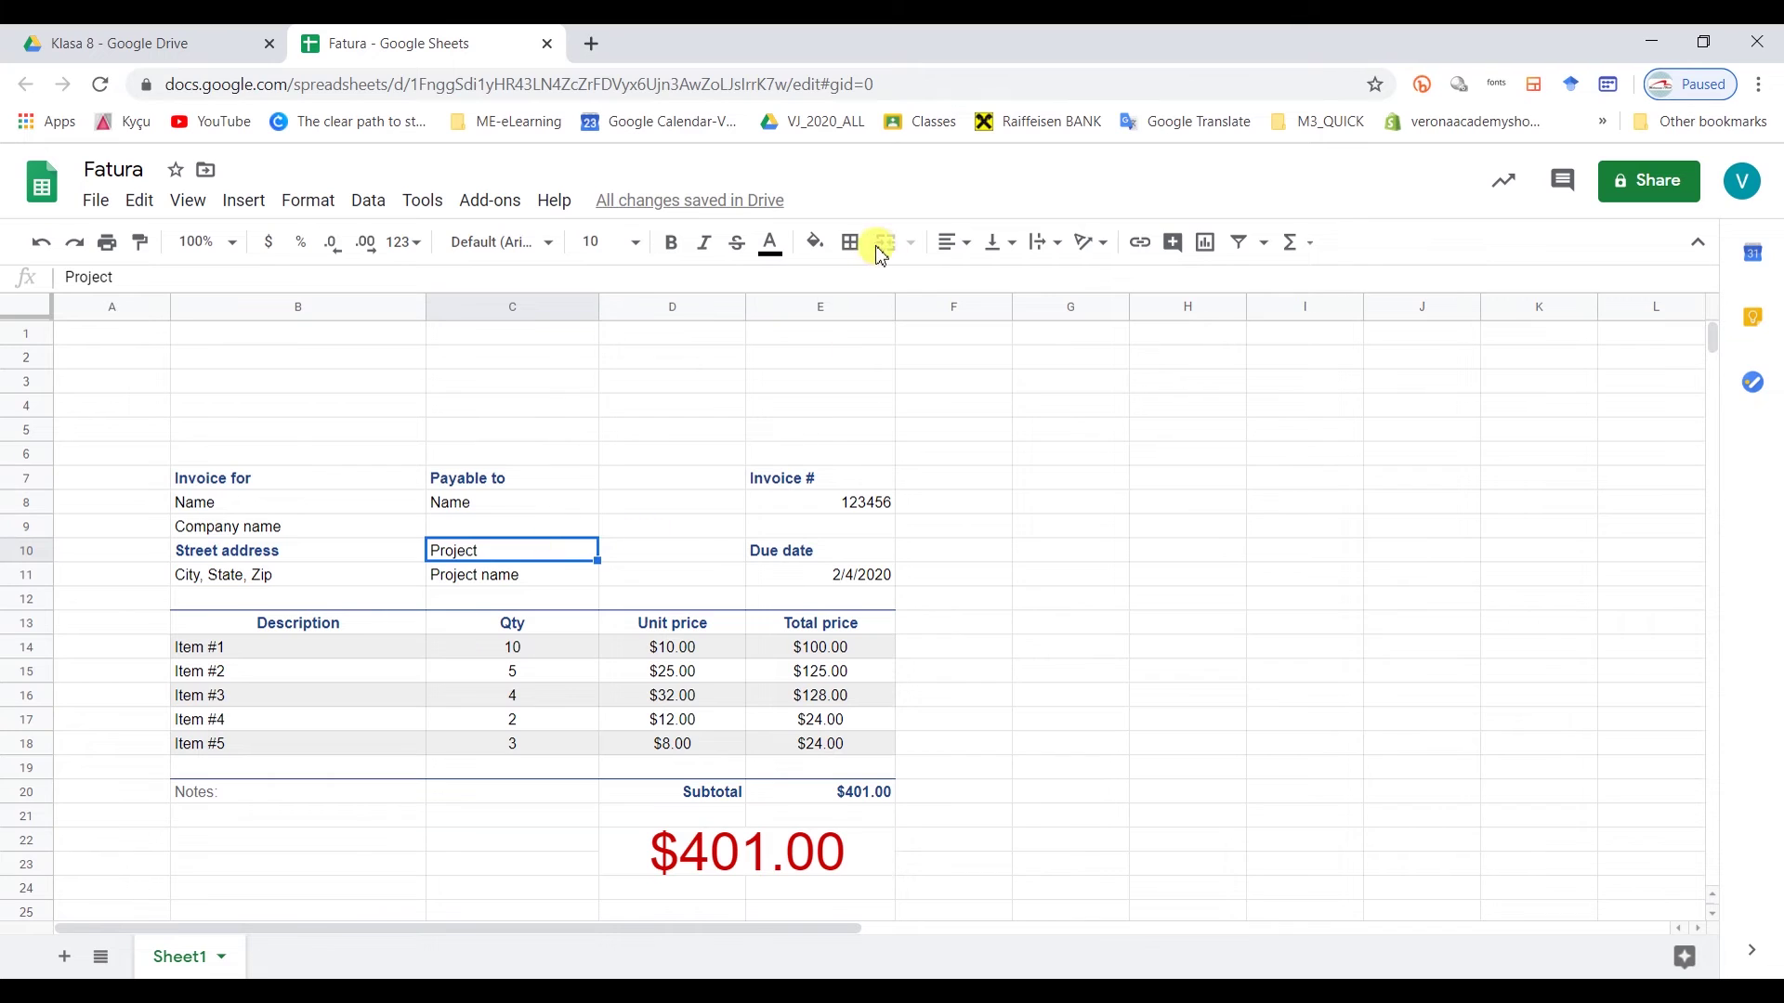
key("ctrl+b")
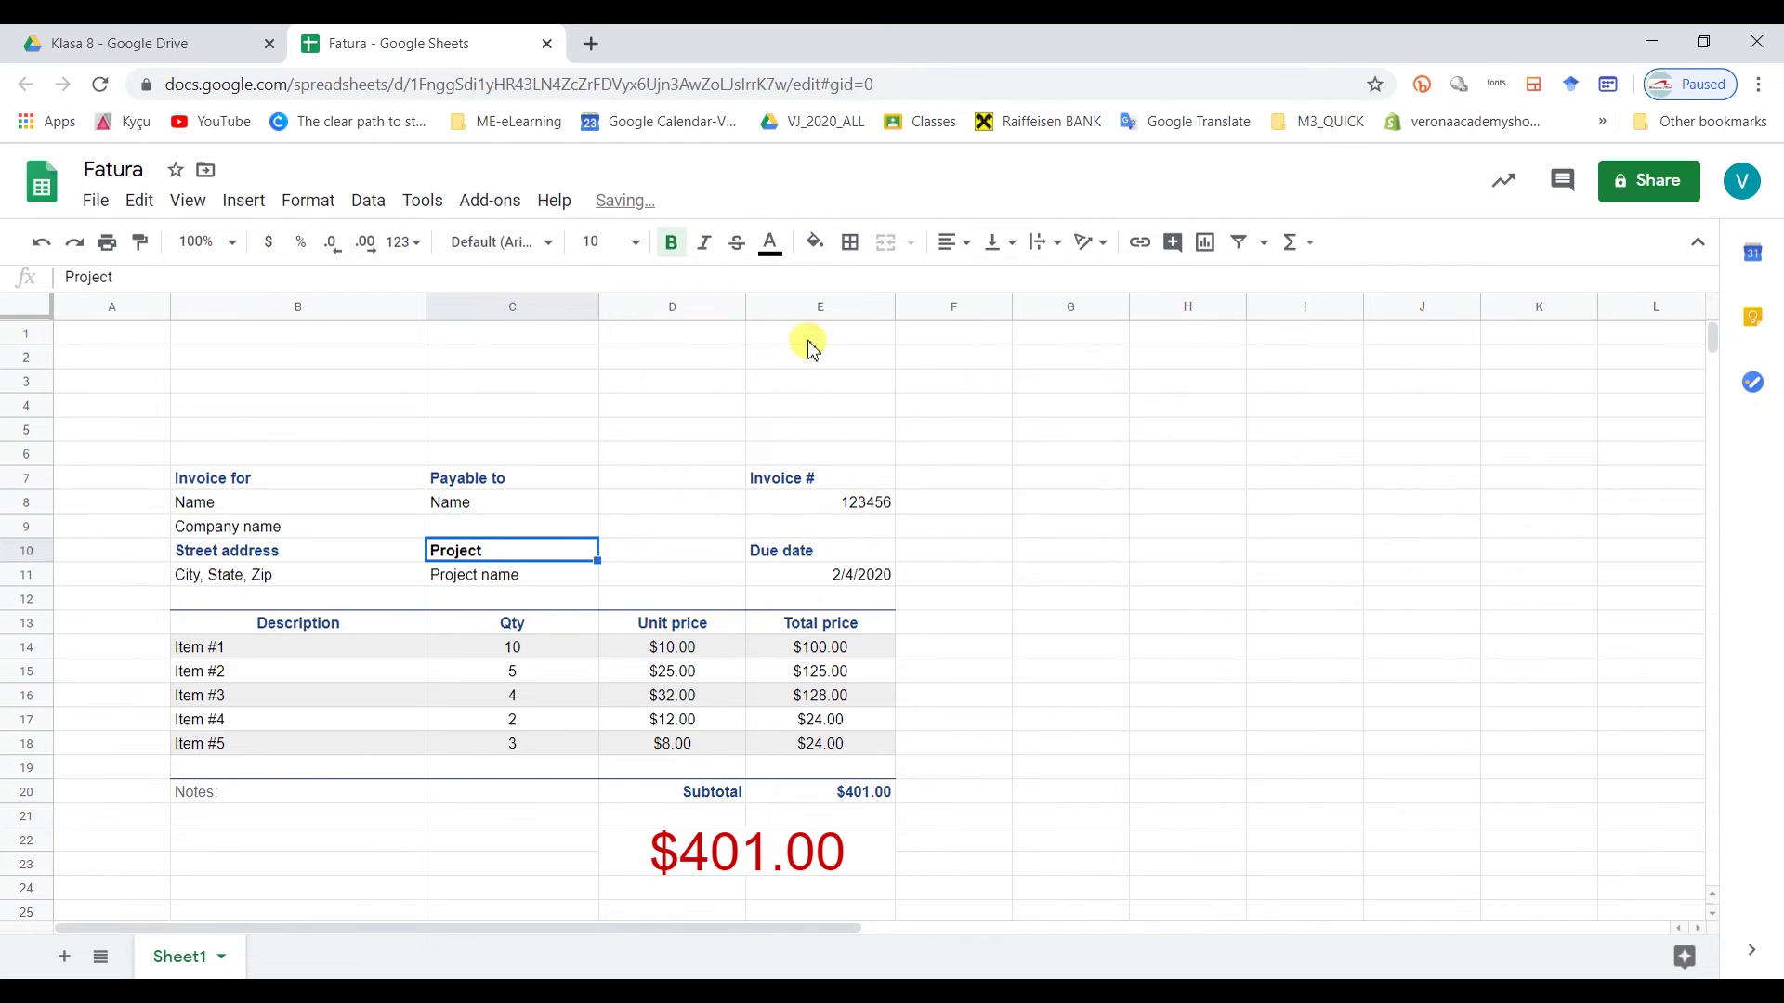
left_click(770, 243)
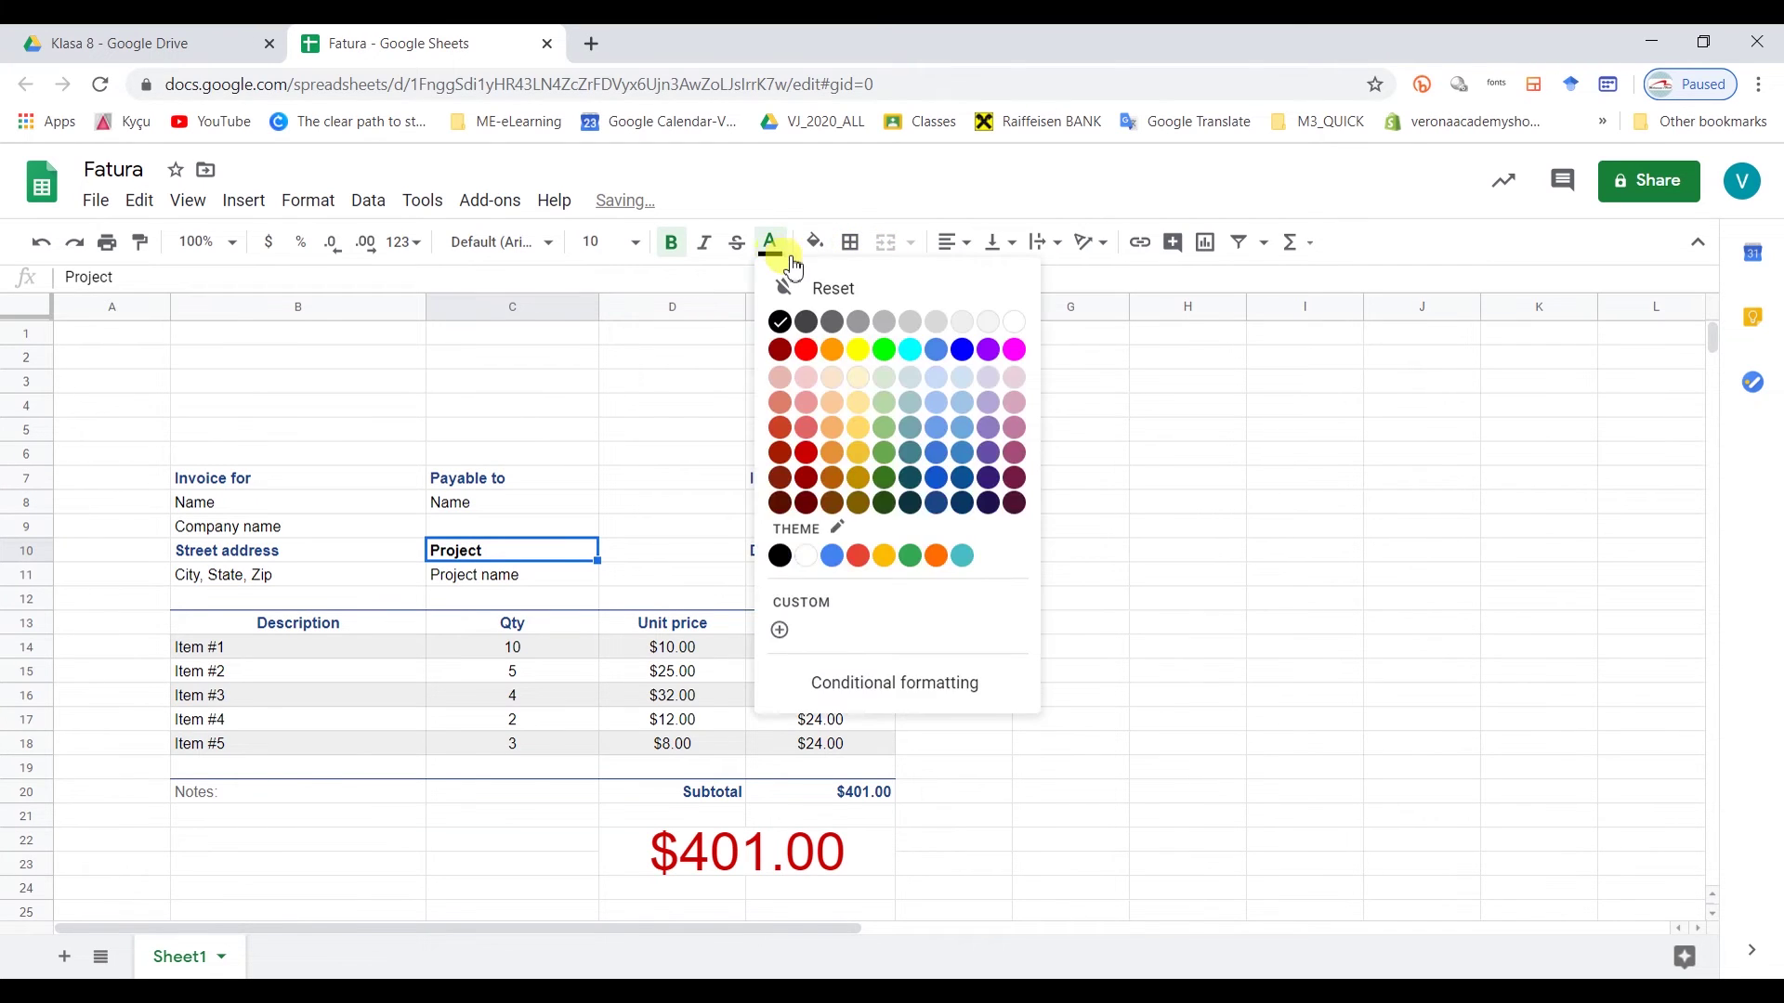
left_click(936, 505)
left_click(361, 452)
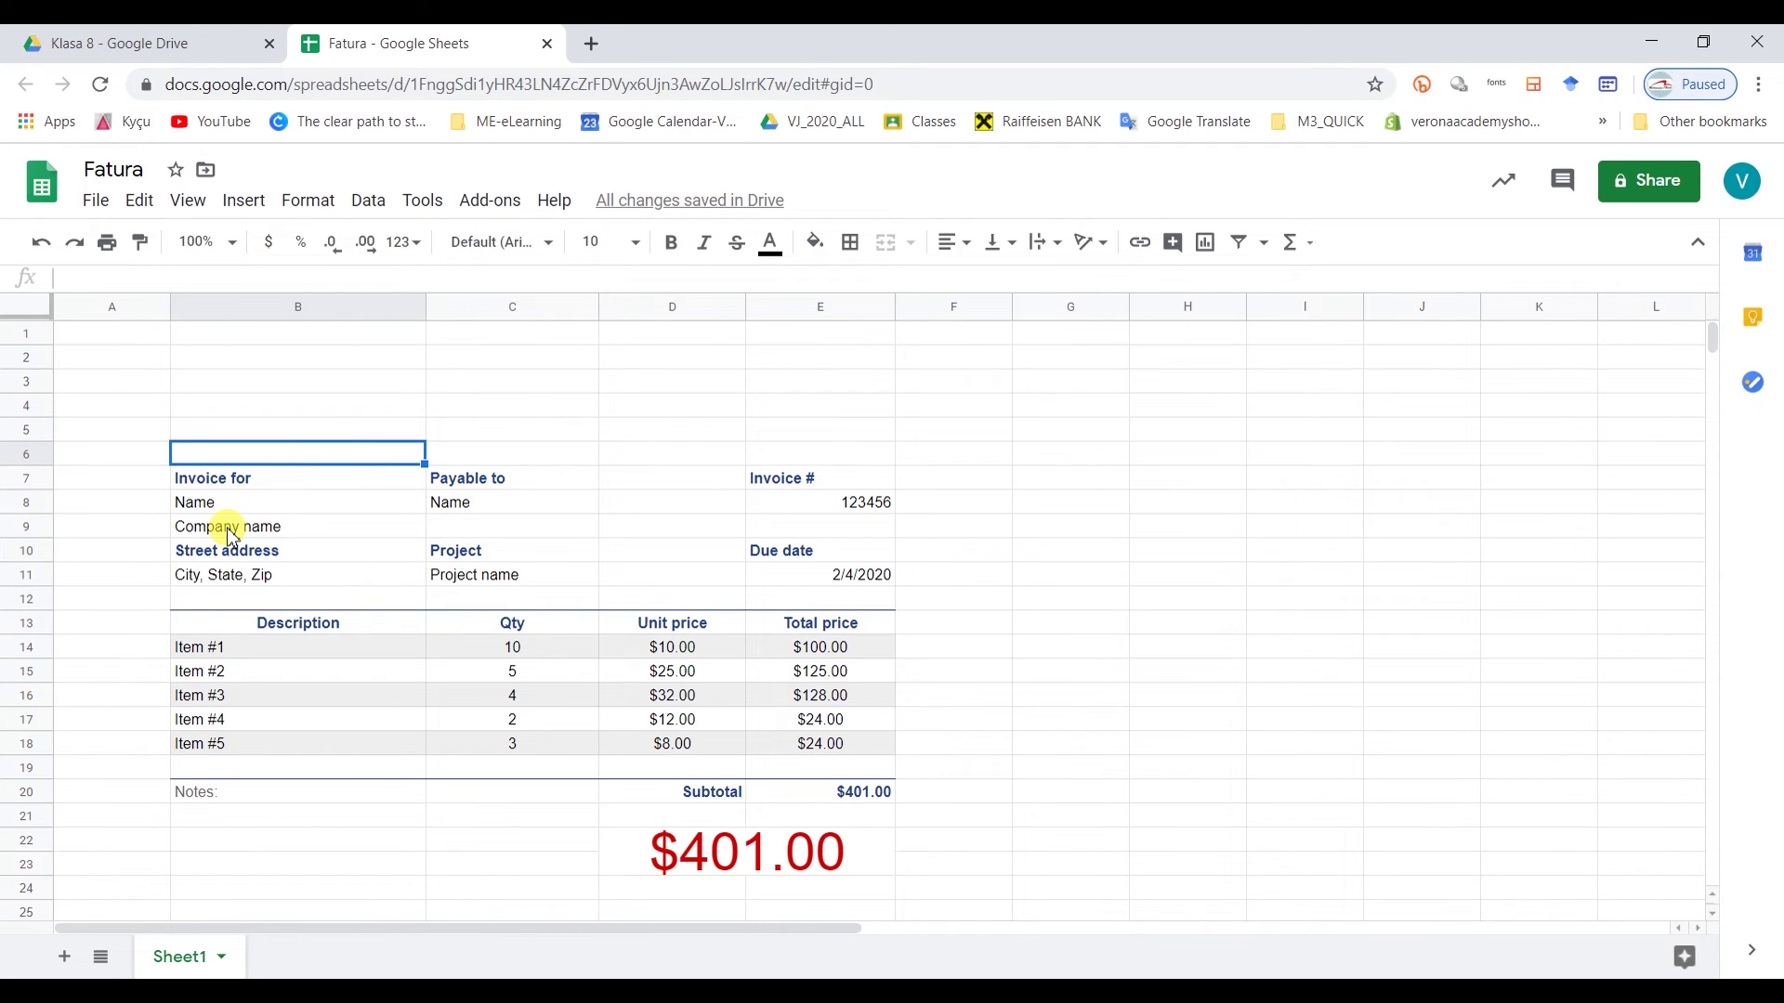
- Reset the text color of Street address in B10 and copy the plain formatting of City, State, Zip onto it
left_click(240, 555)
left_click(770, 244)
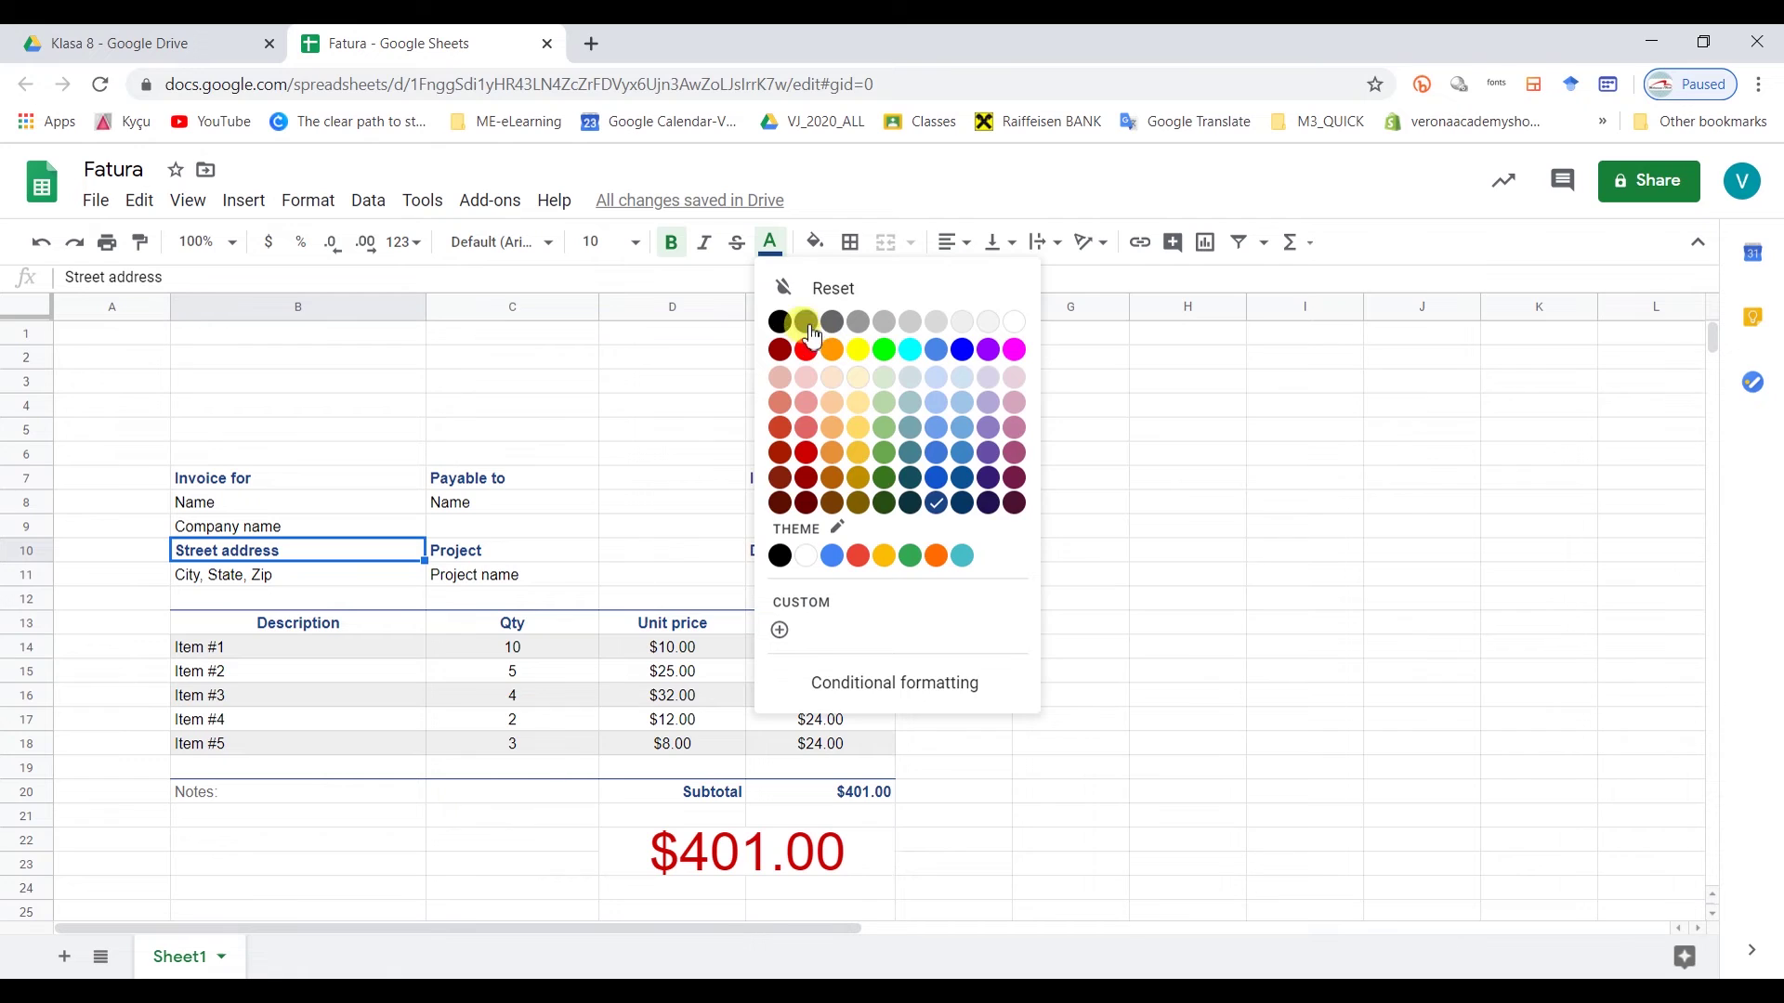
left_click(819, 288)
left_click(510, 430)
left_click(265, 574)
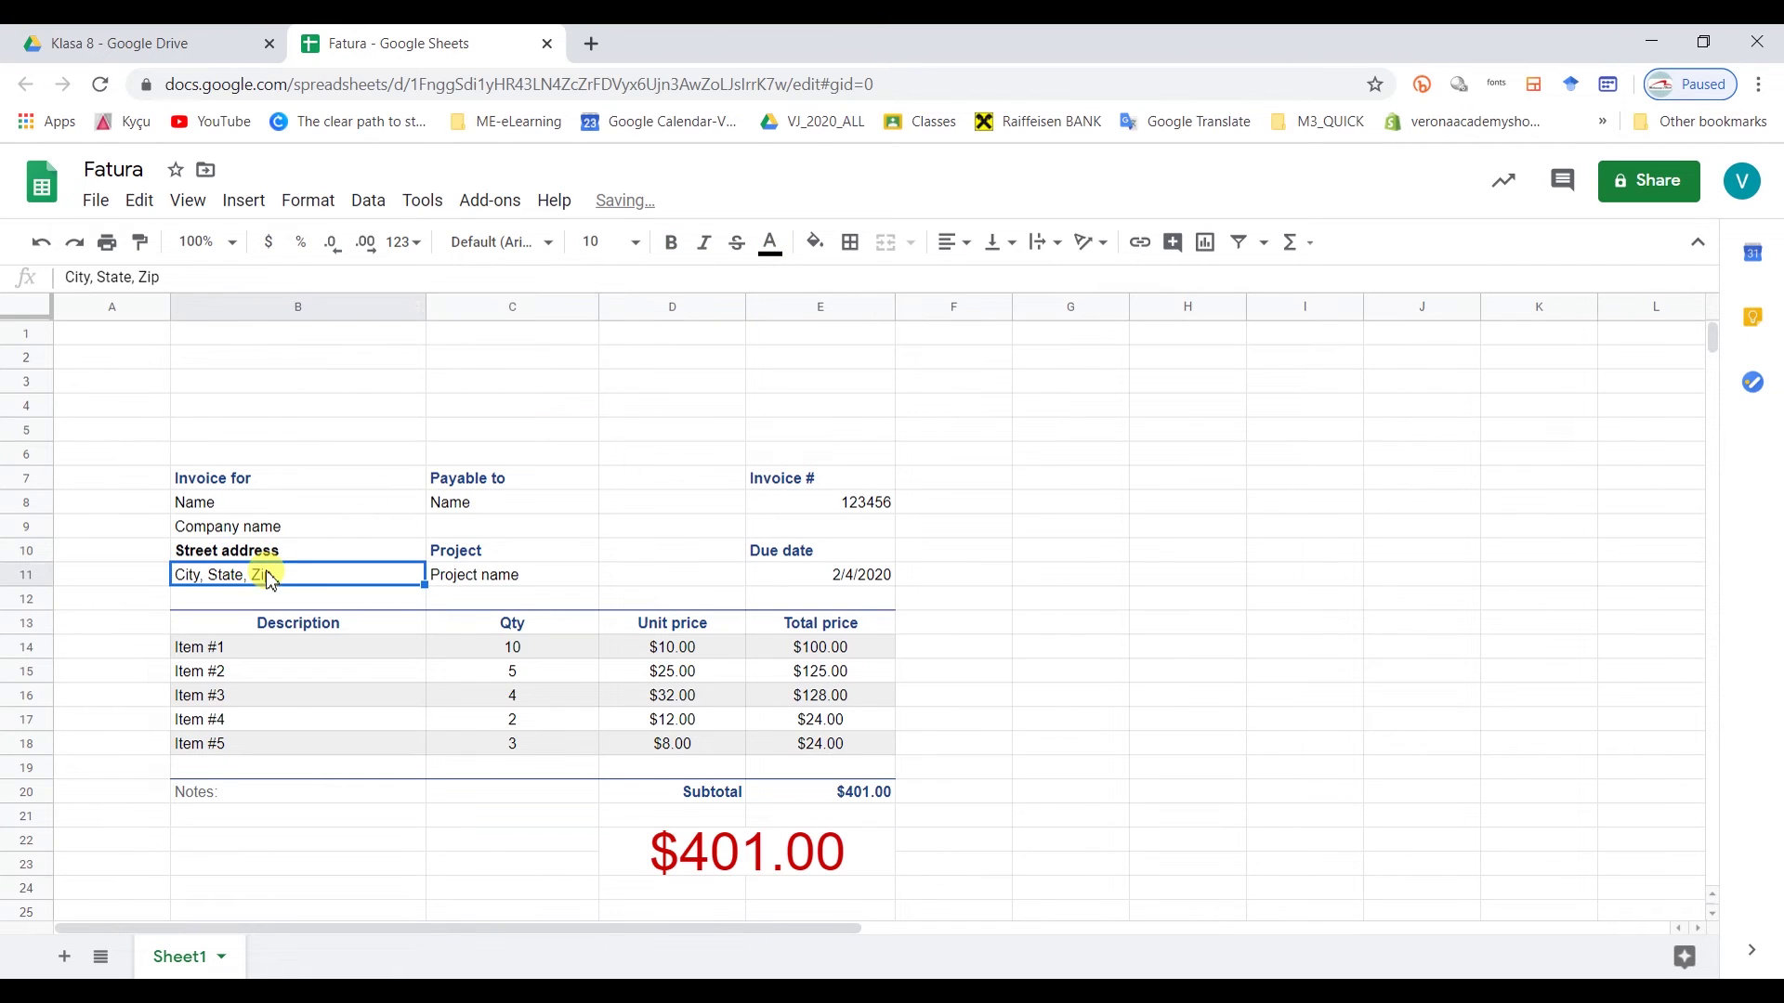
left_click(141, 242)
left_click(247, 558)
left_click(321, 430)
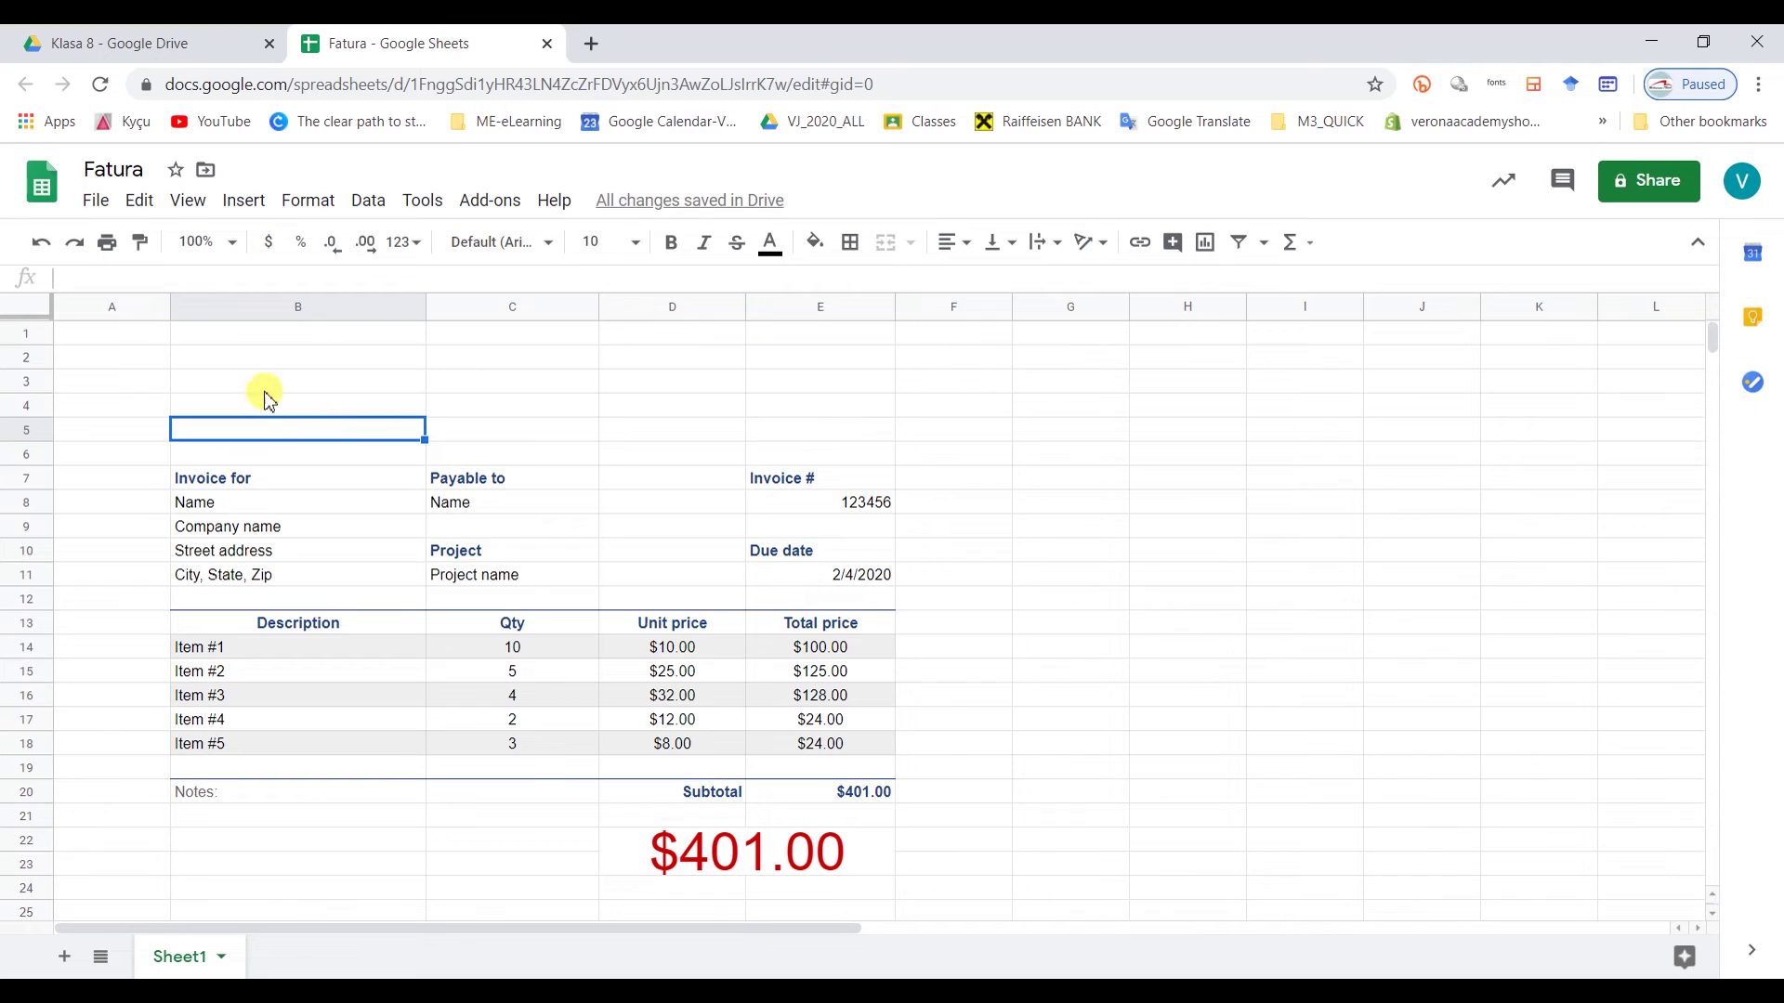
- Color the client placeholder text in B8:B11 medium gray
left_click_drag(263, 502, 265, 581)
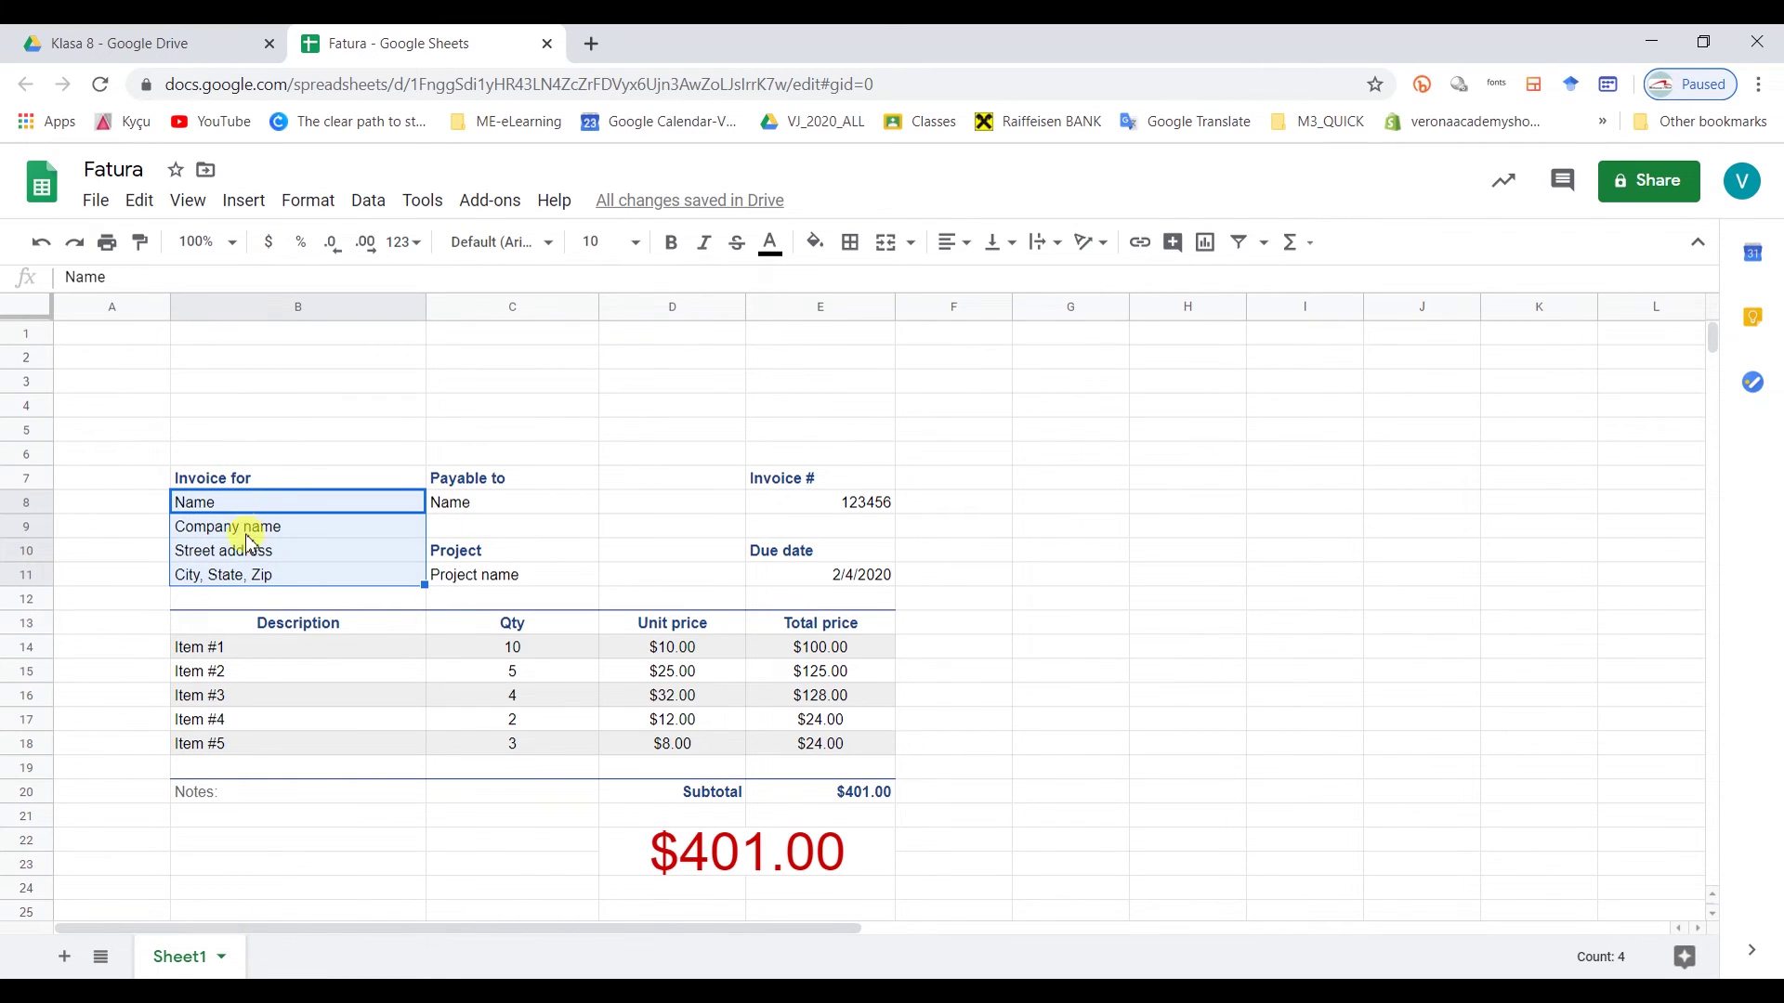
left_click(784, 262)
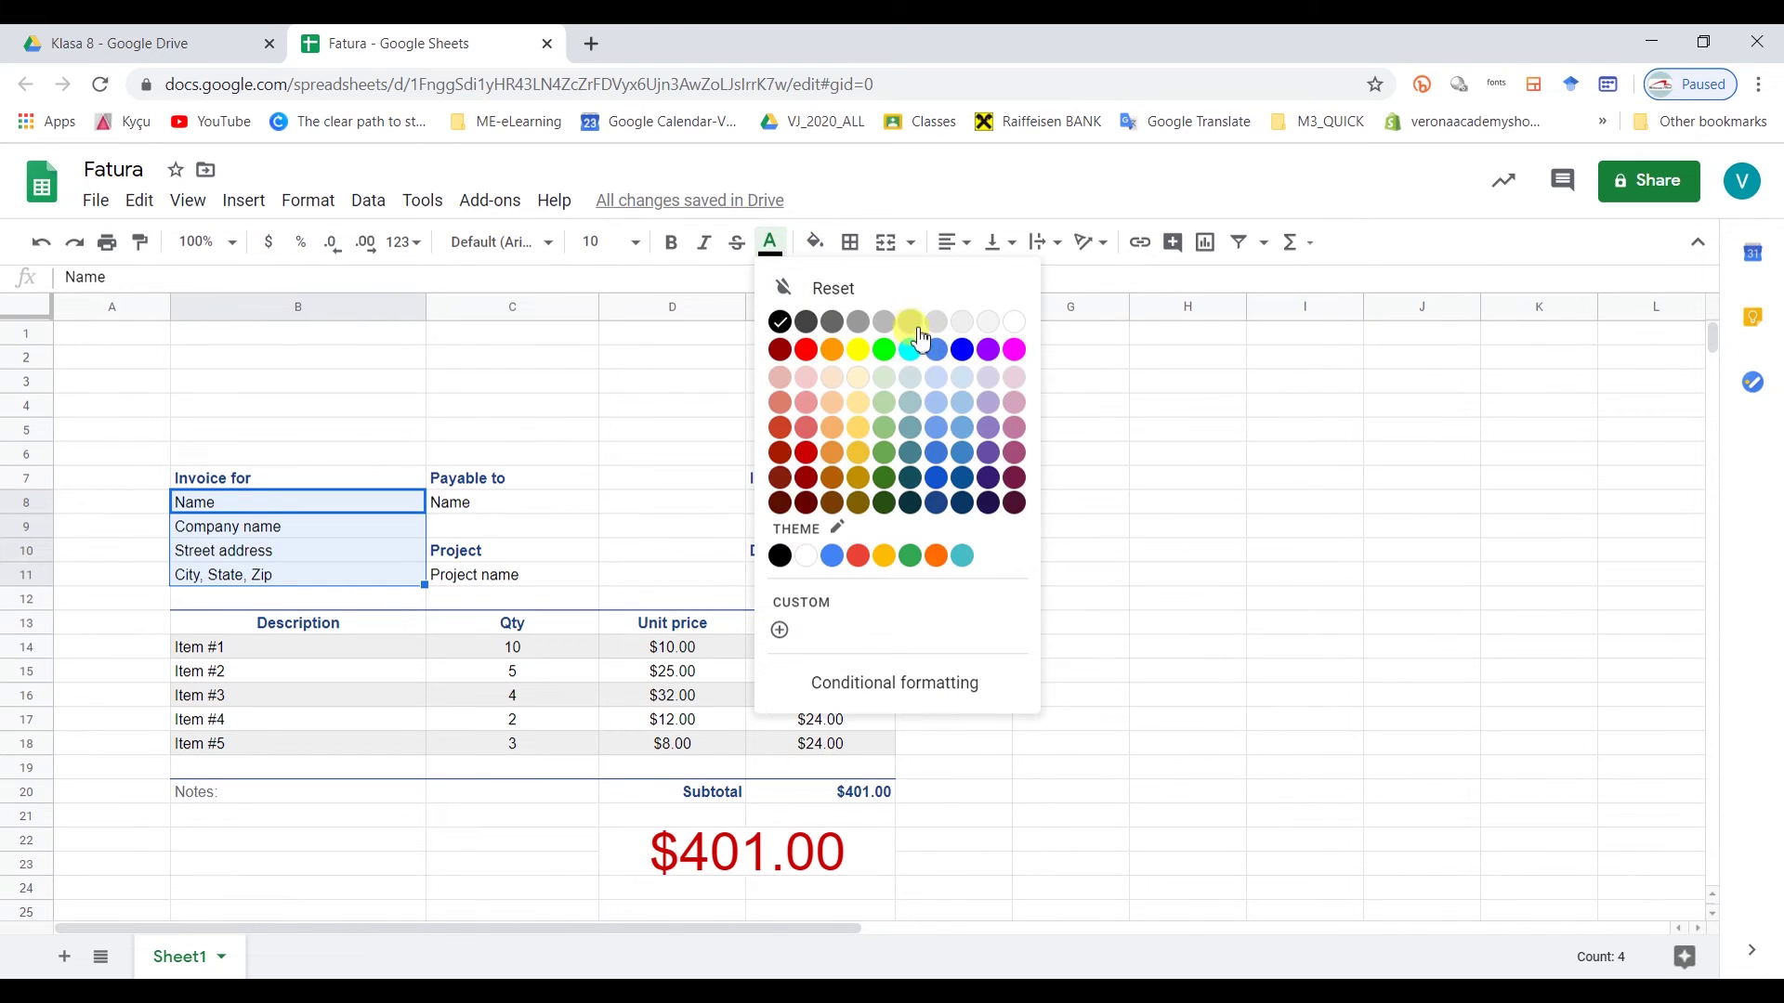
left_click(871, 346)
left_click(619, 400)
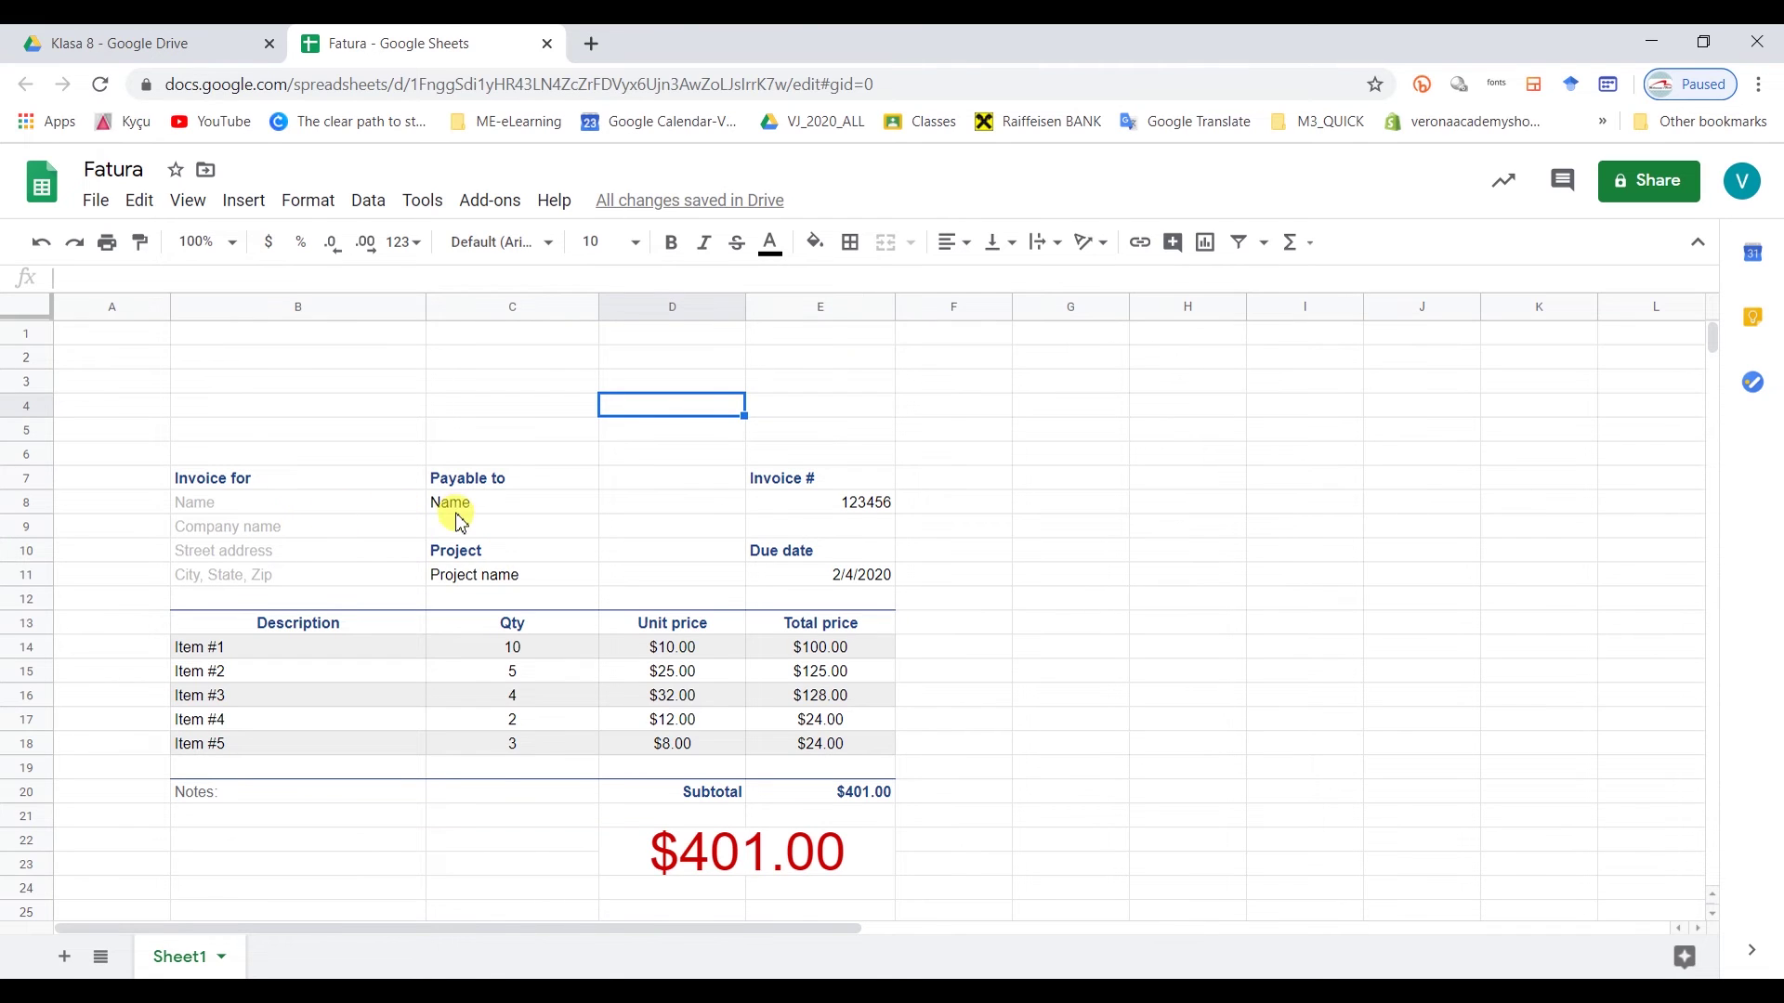
- Try a light gray fill on the value cells C8, C11, E8 and E11
left_click(456, 511)
left_click(497, 576, "ctrl")
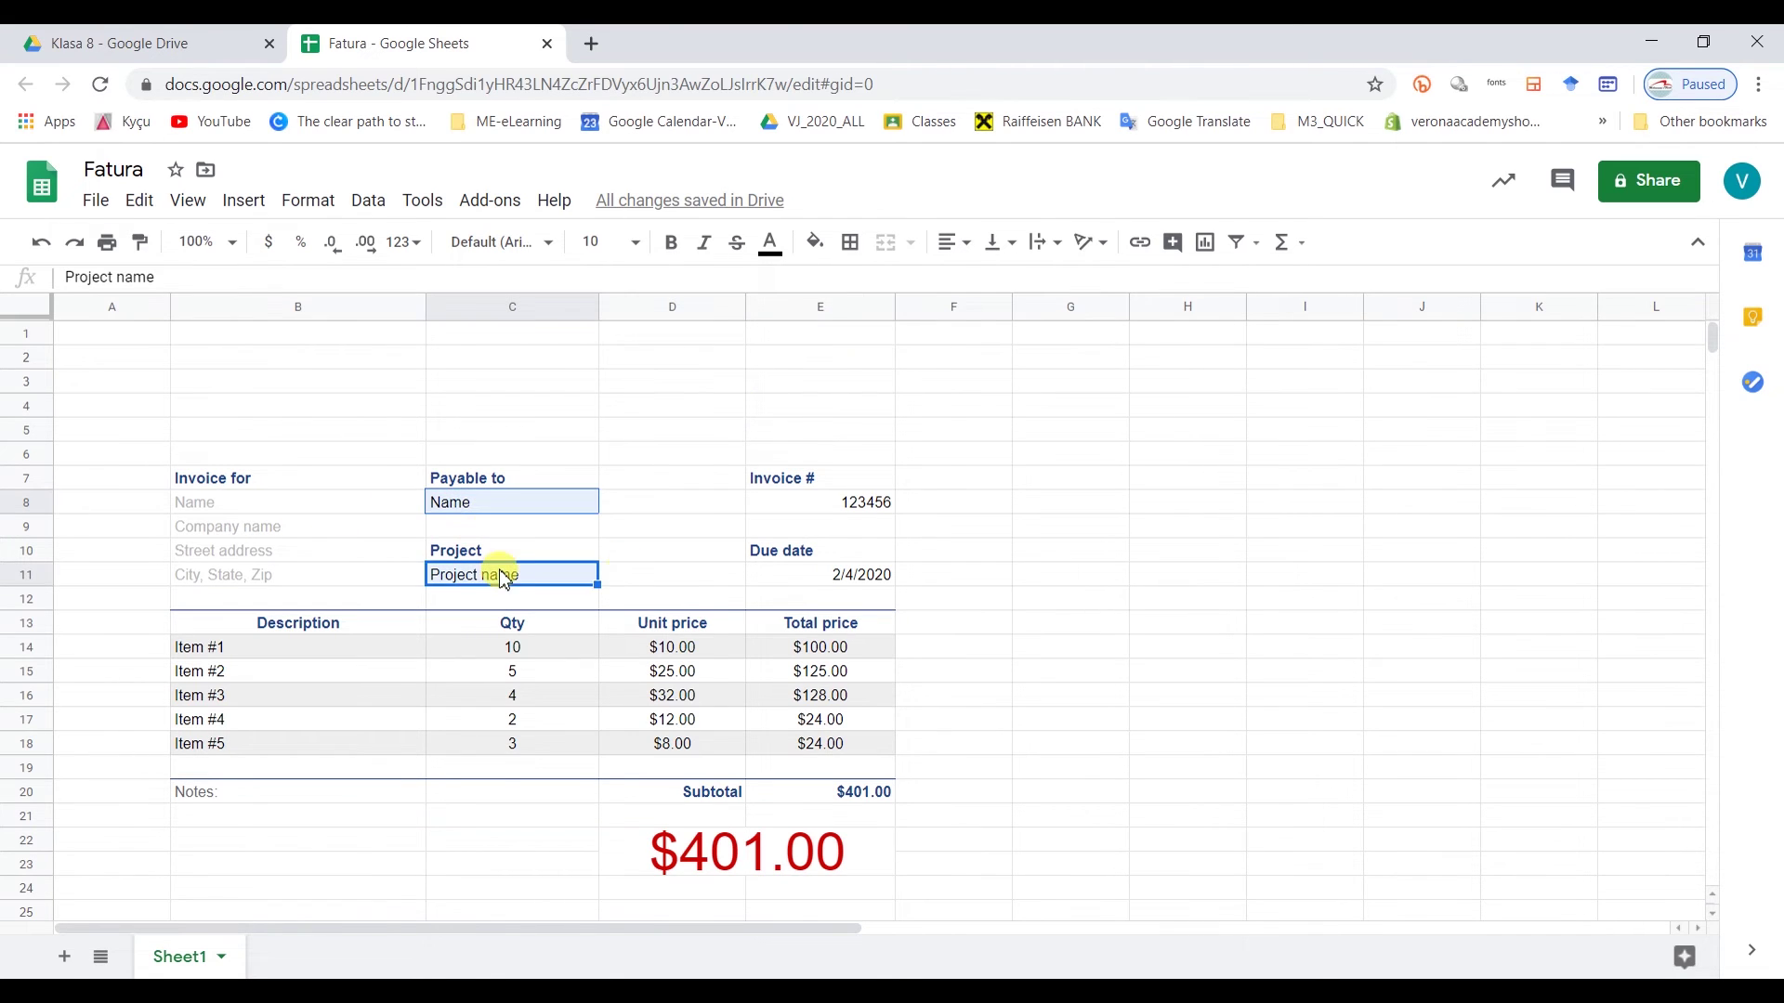
left_click(850, 502, "ctrl")
left_click(859, 576, "ctrl")
left_click(816, 243)
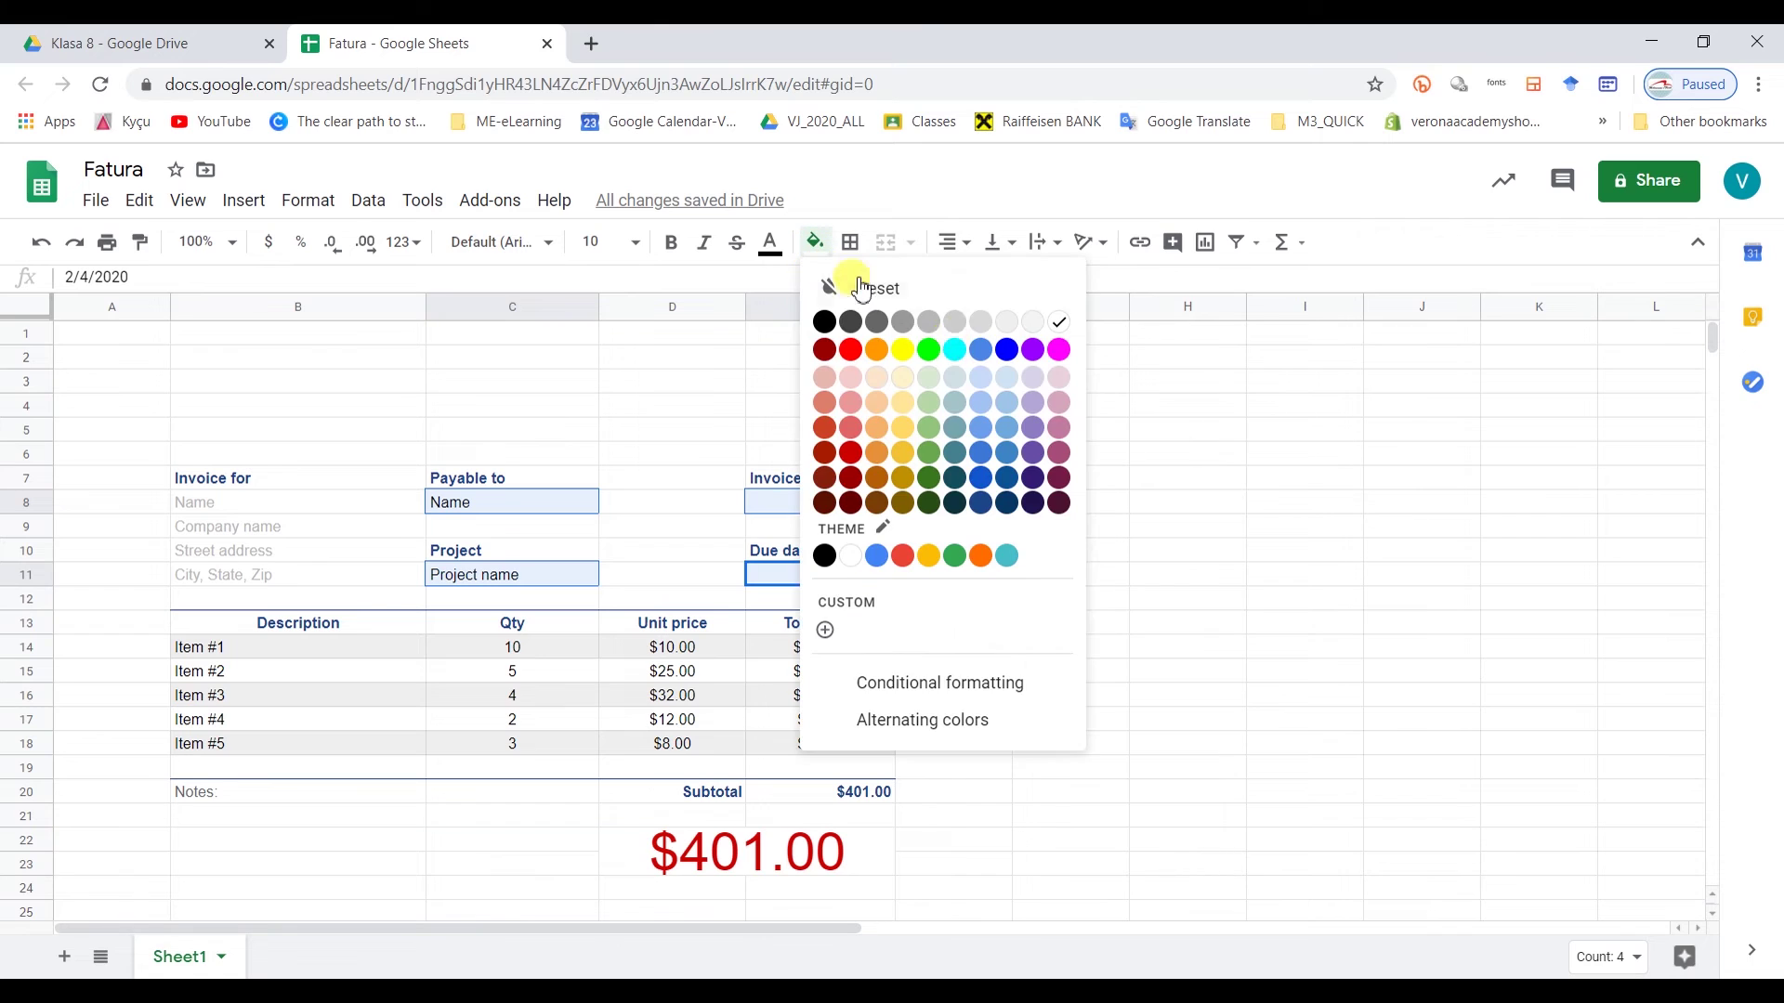
left_click(1010, 327)
left_click(1064, 507)
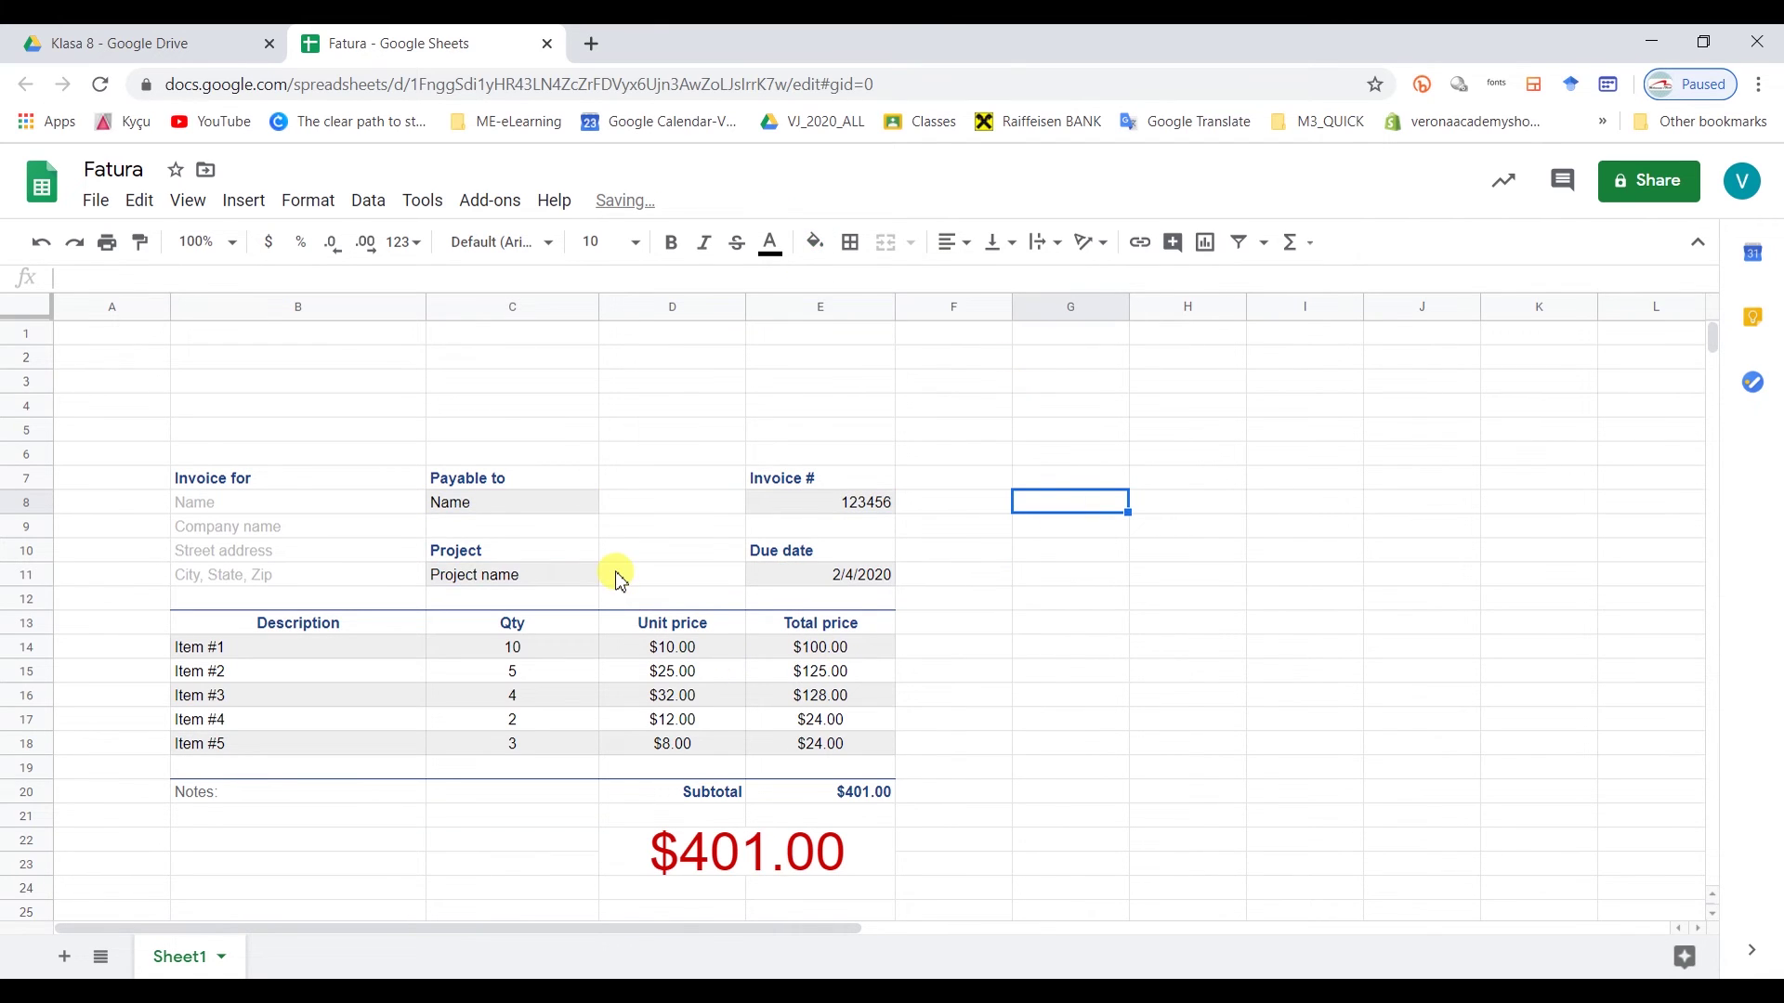
key("ctrl+z")
- Set the text color of the values in C8, C11, E8 and E11 to gray
left_click(769, 245)
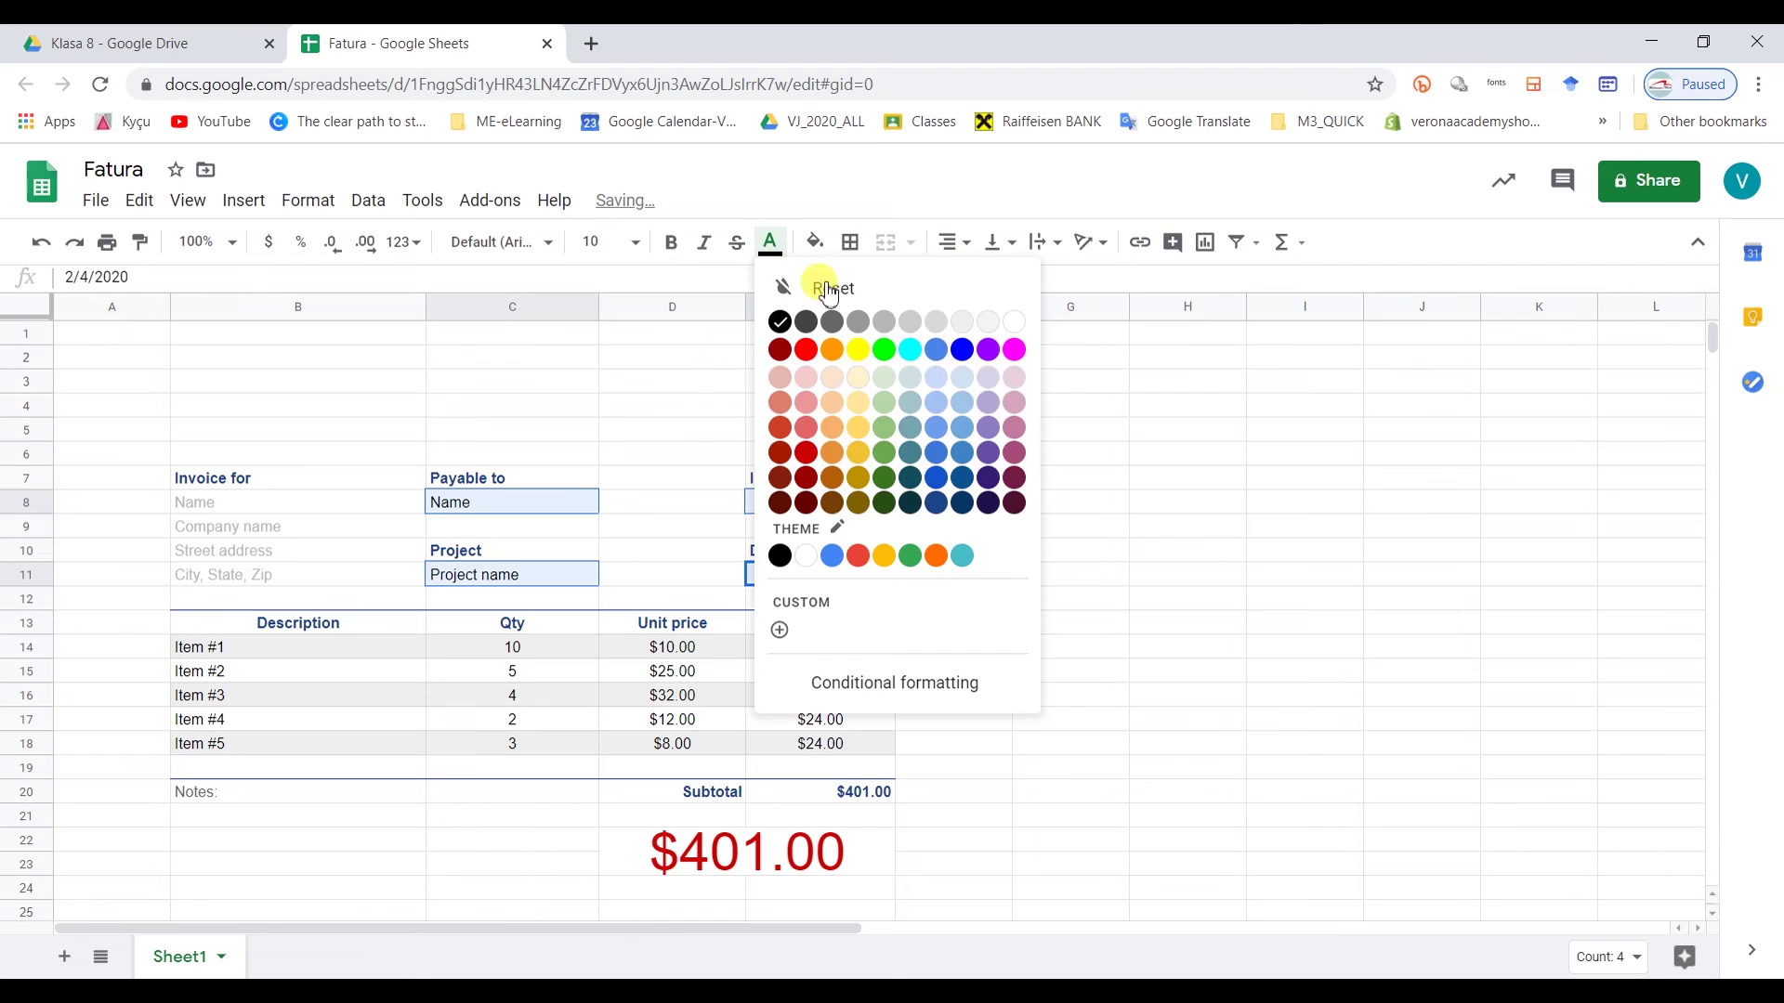
left_click(962, 321)
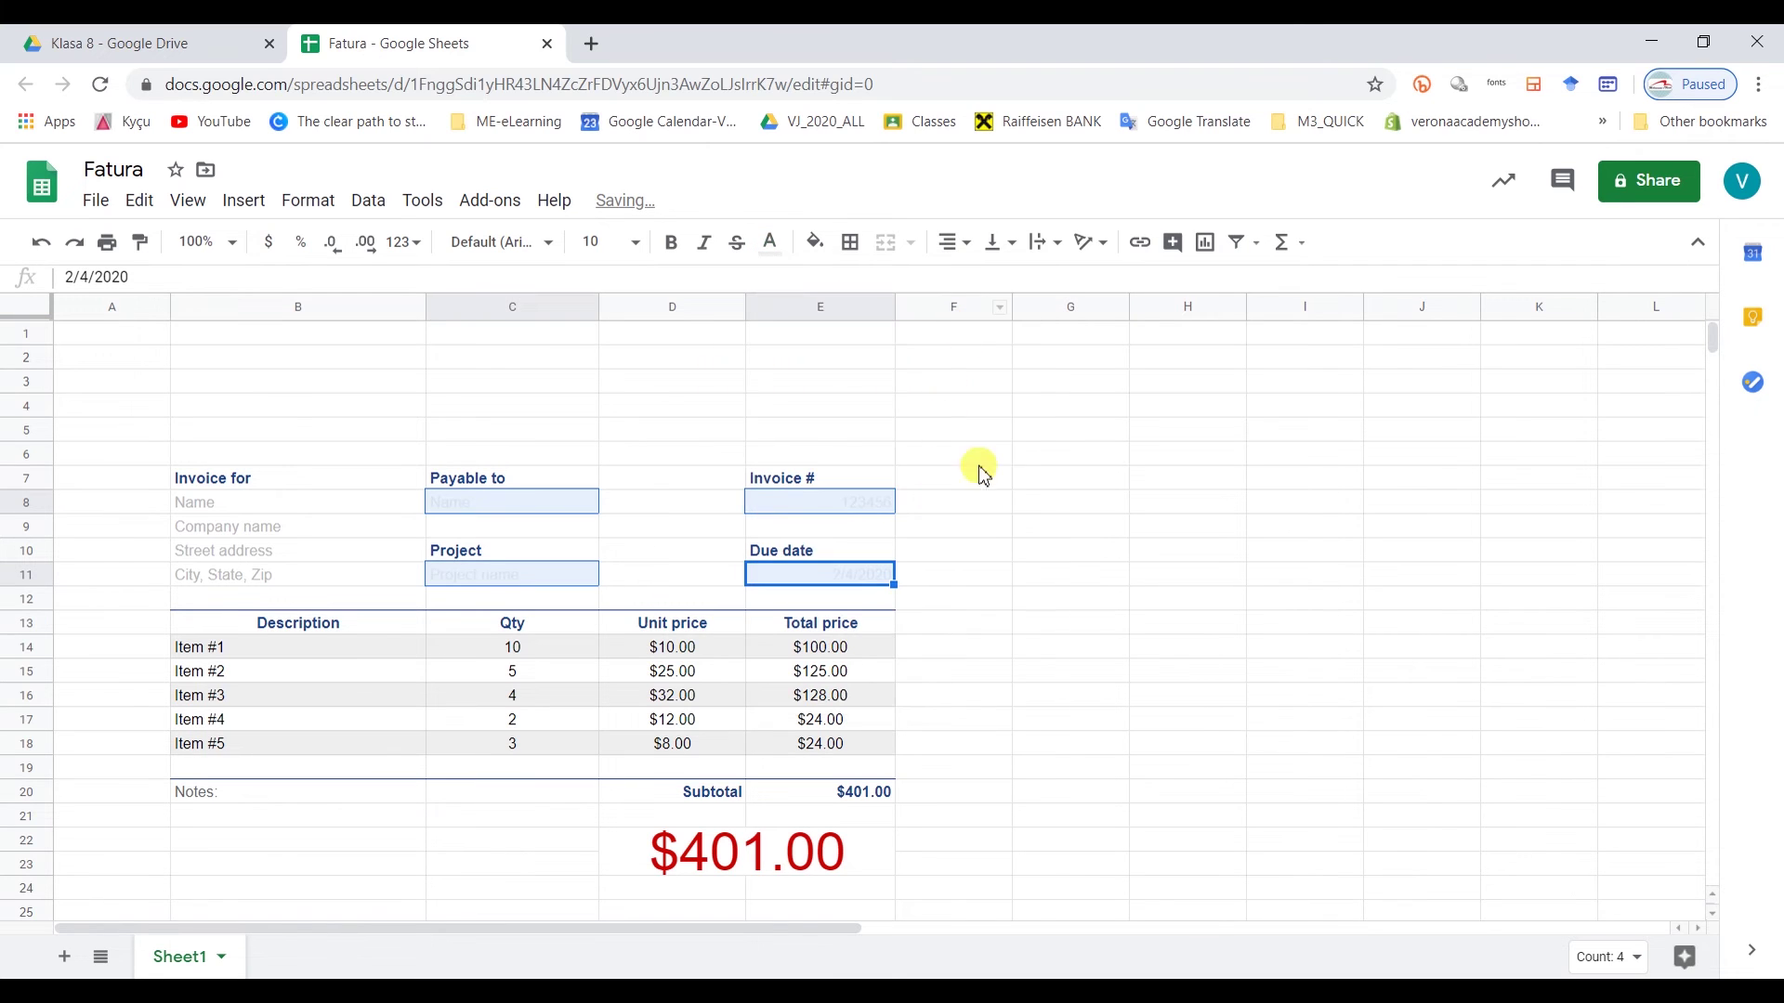
left_click(770, 243)
left_click(910, 322)
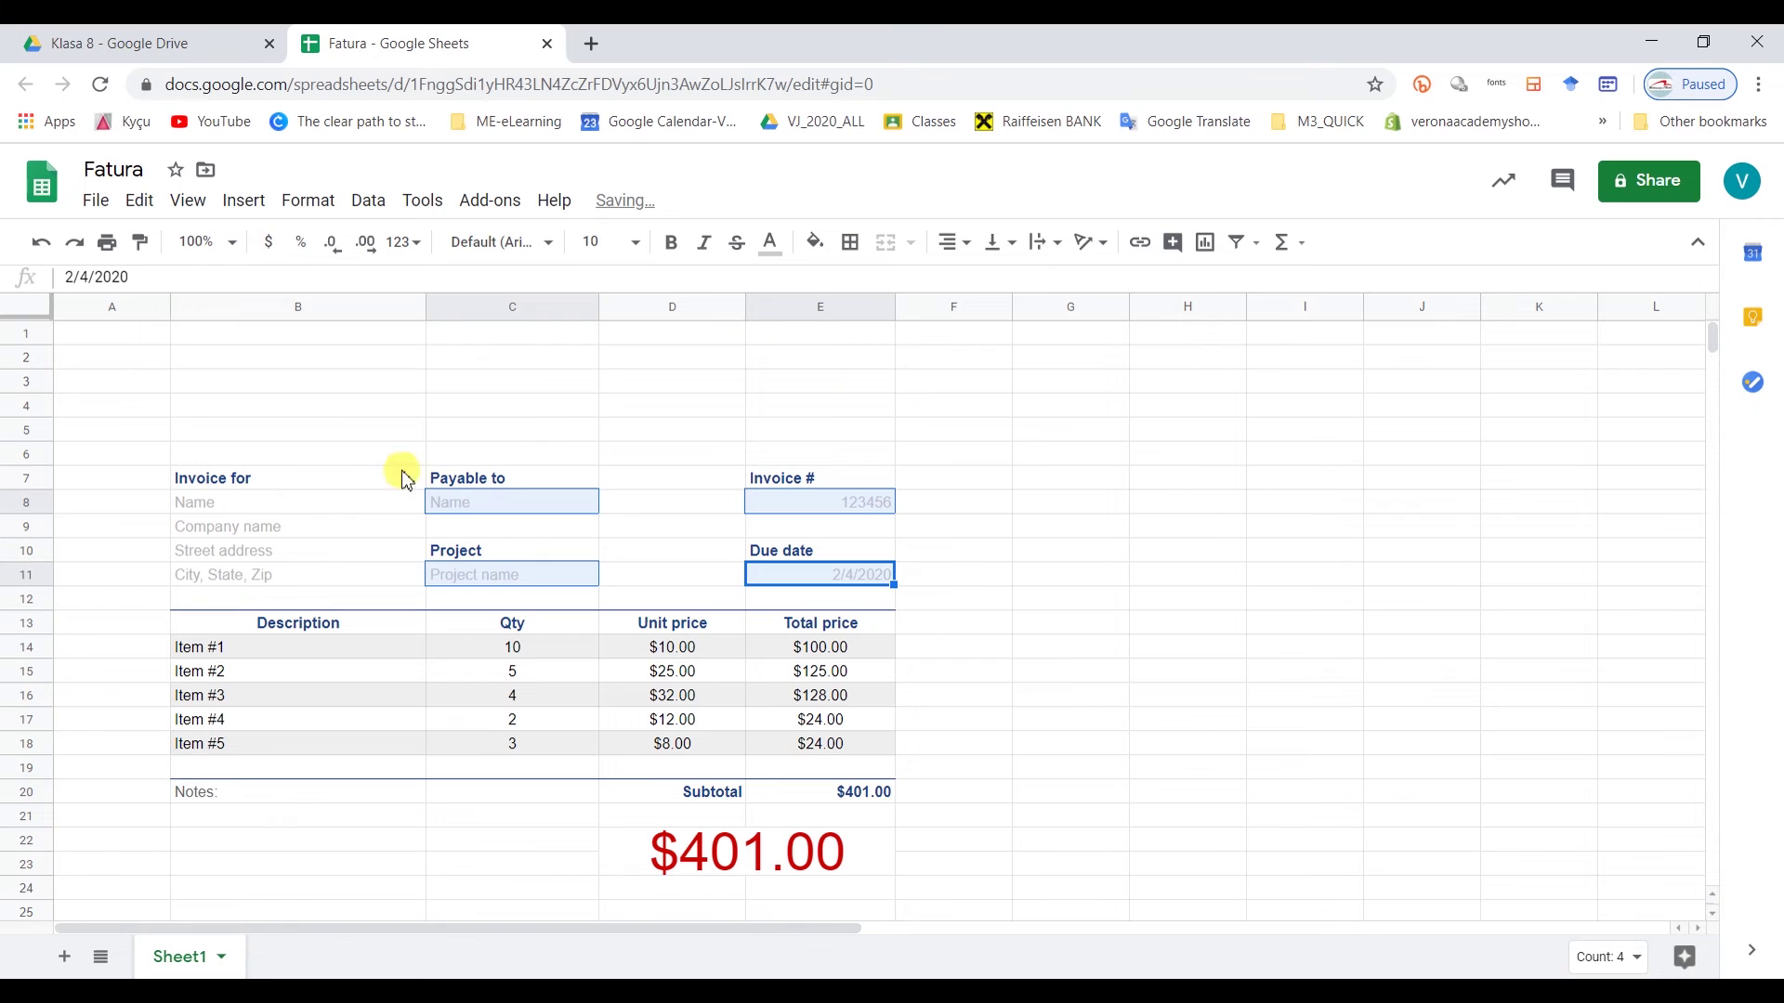
- Set the text color of the client placeholders in B8:B11 to light gray
left_click_drag(263, 506, 265, 572)
left_click(770, 243)
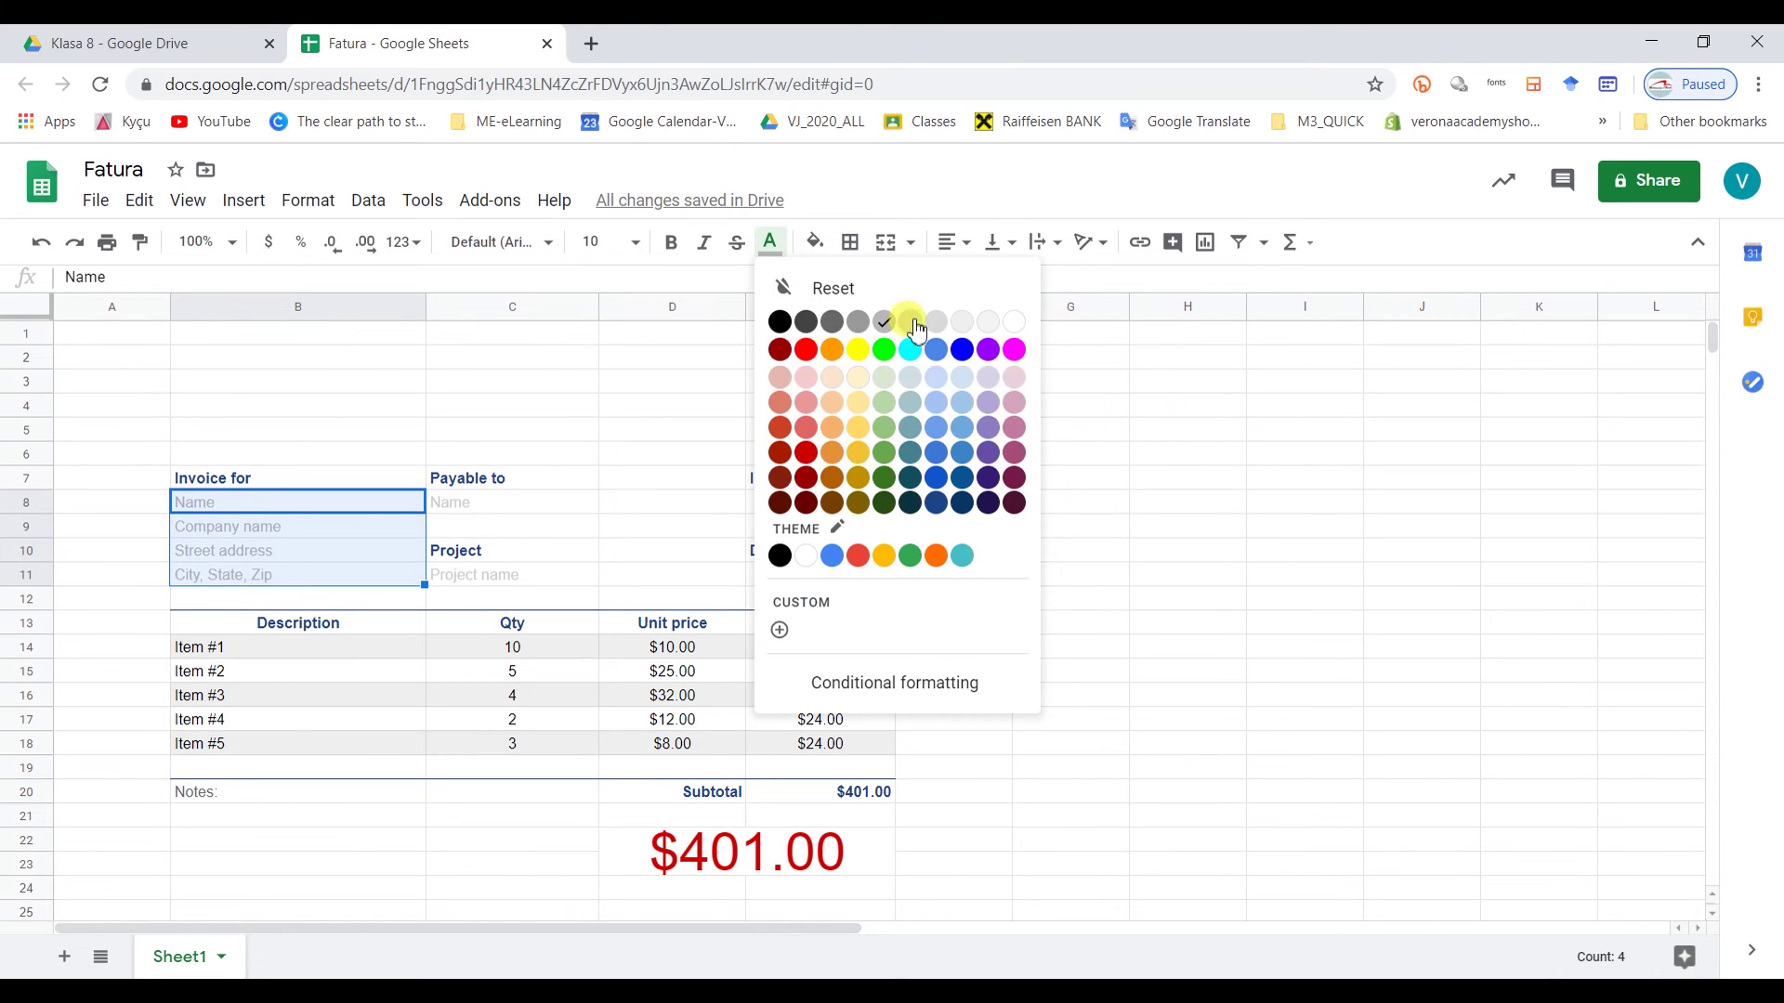
left_click(939, 325)
left_click(738, 406)
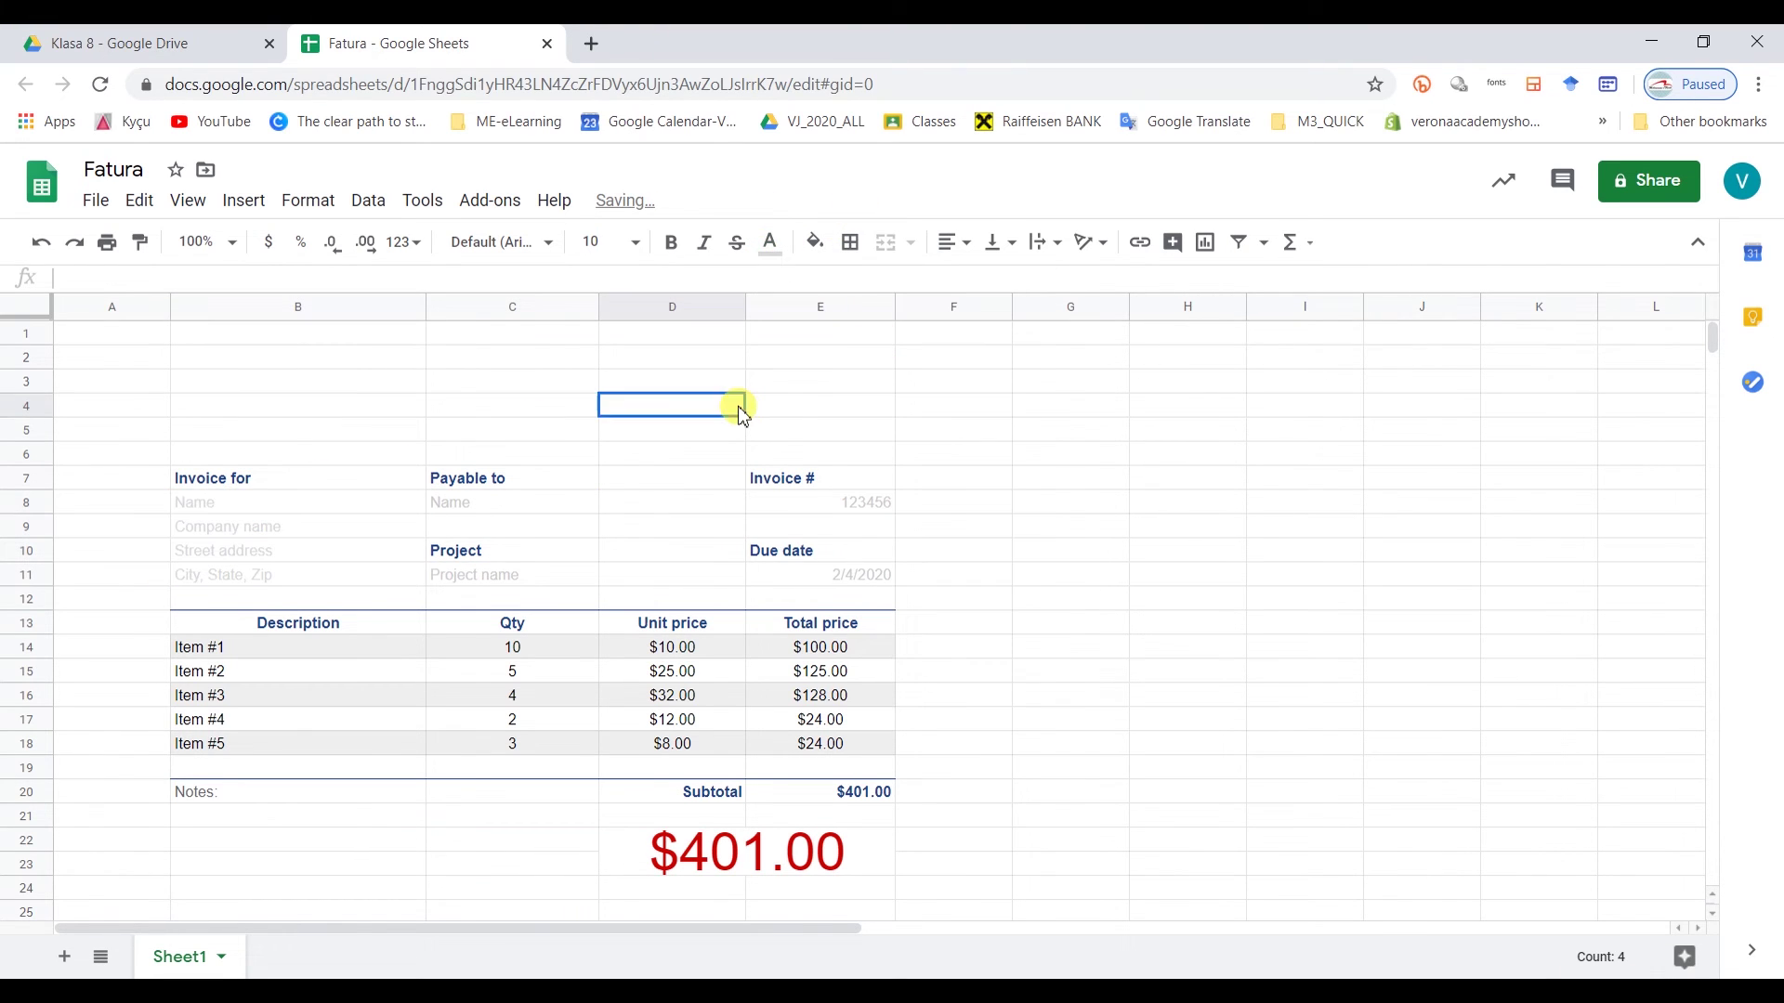
- Left-align the invoice number in E8 and the due date in E11
left_click(847, 505)
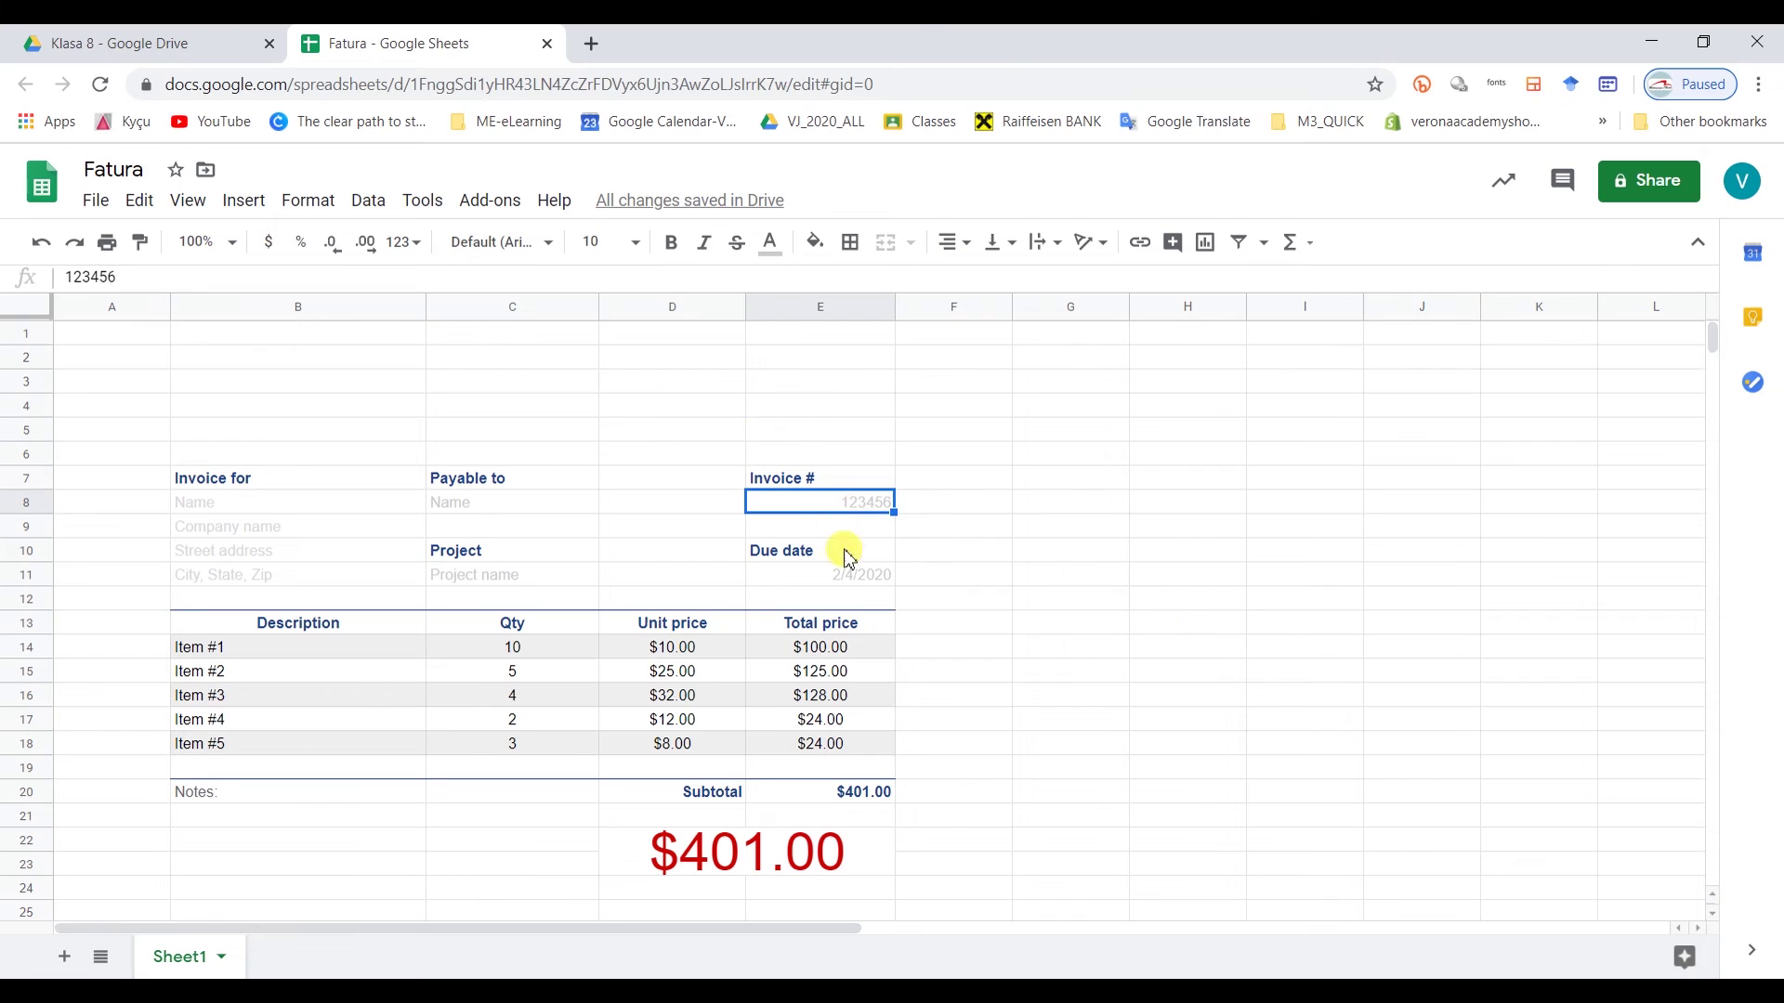
left_click(844, 576, "ctrl")
left_click(947, 243)
left_click(954, 277)
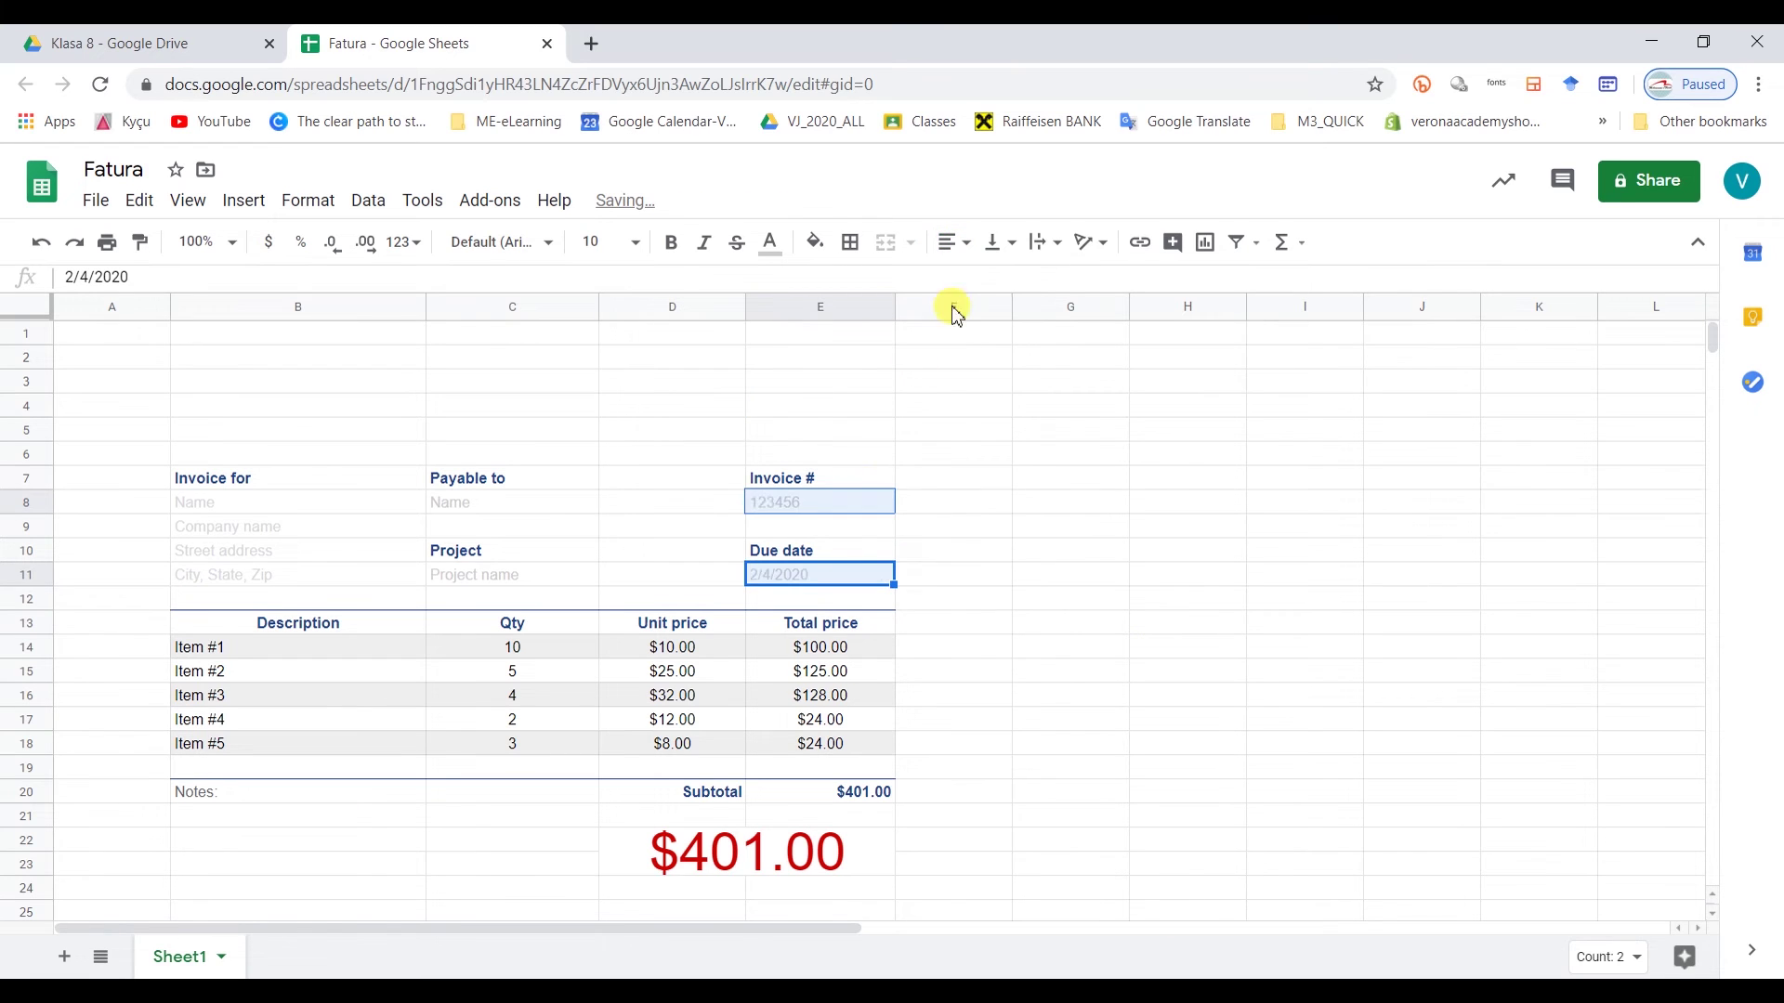
left_click(962, 529)
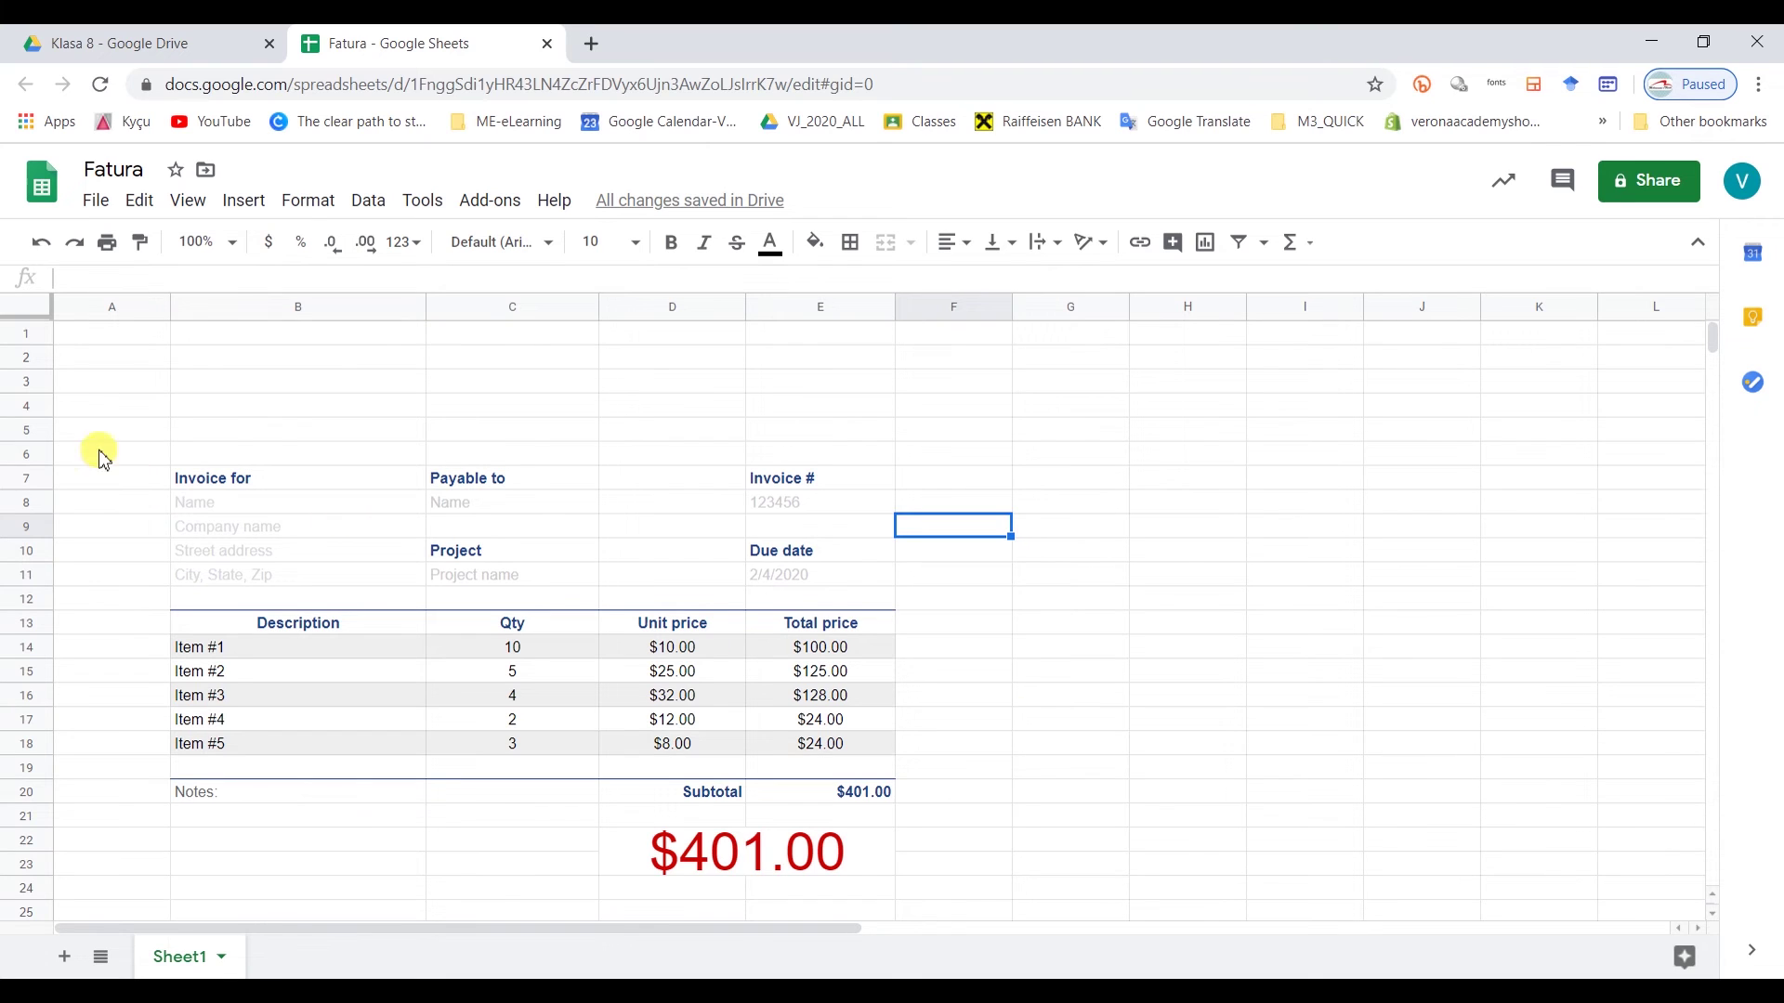
- Merge B3:B4 and enter the title Invoice in the merged cell
left_click_drag(232, 382, 239, 410)
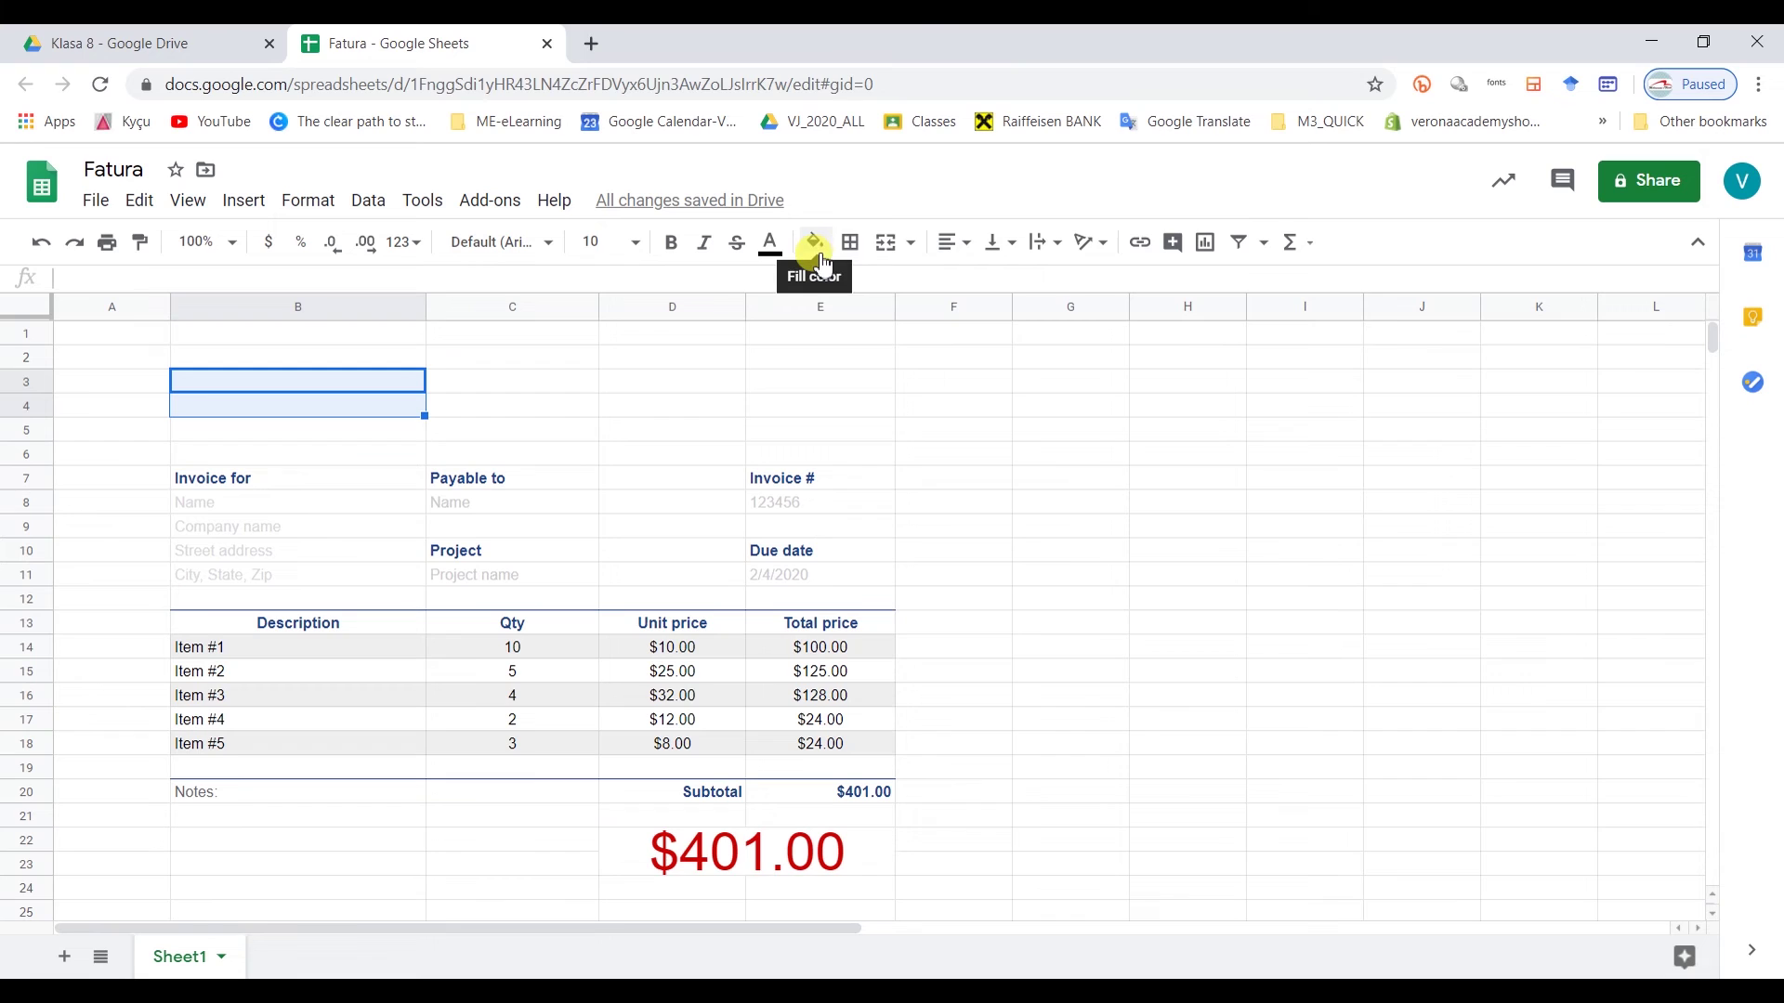
left_click(886, 243)
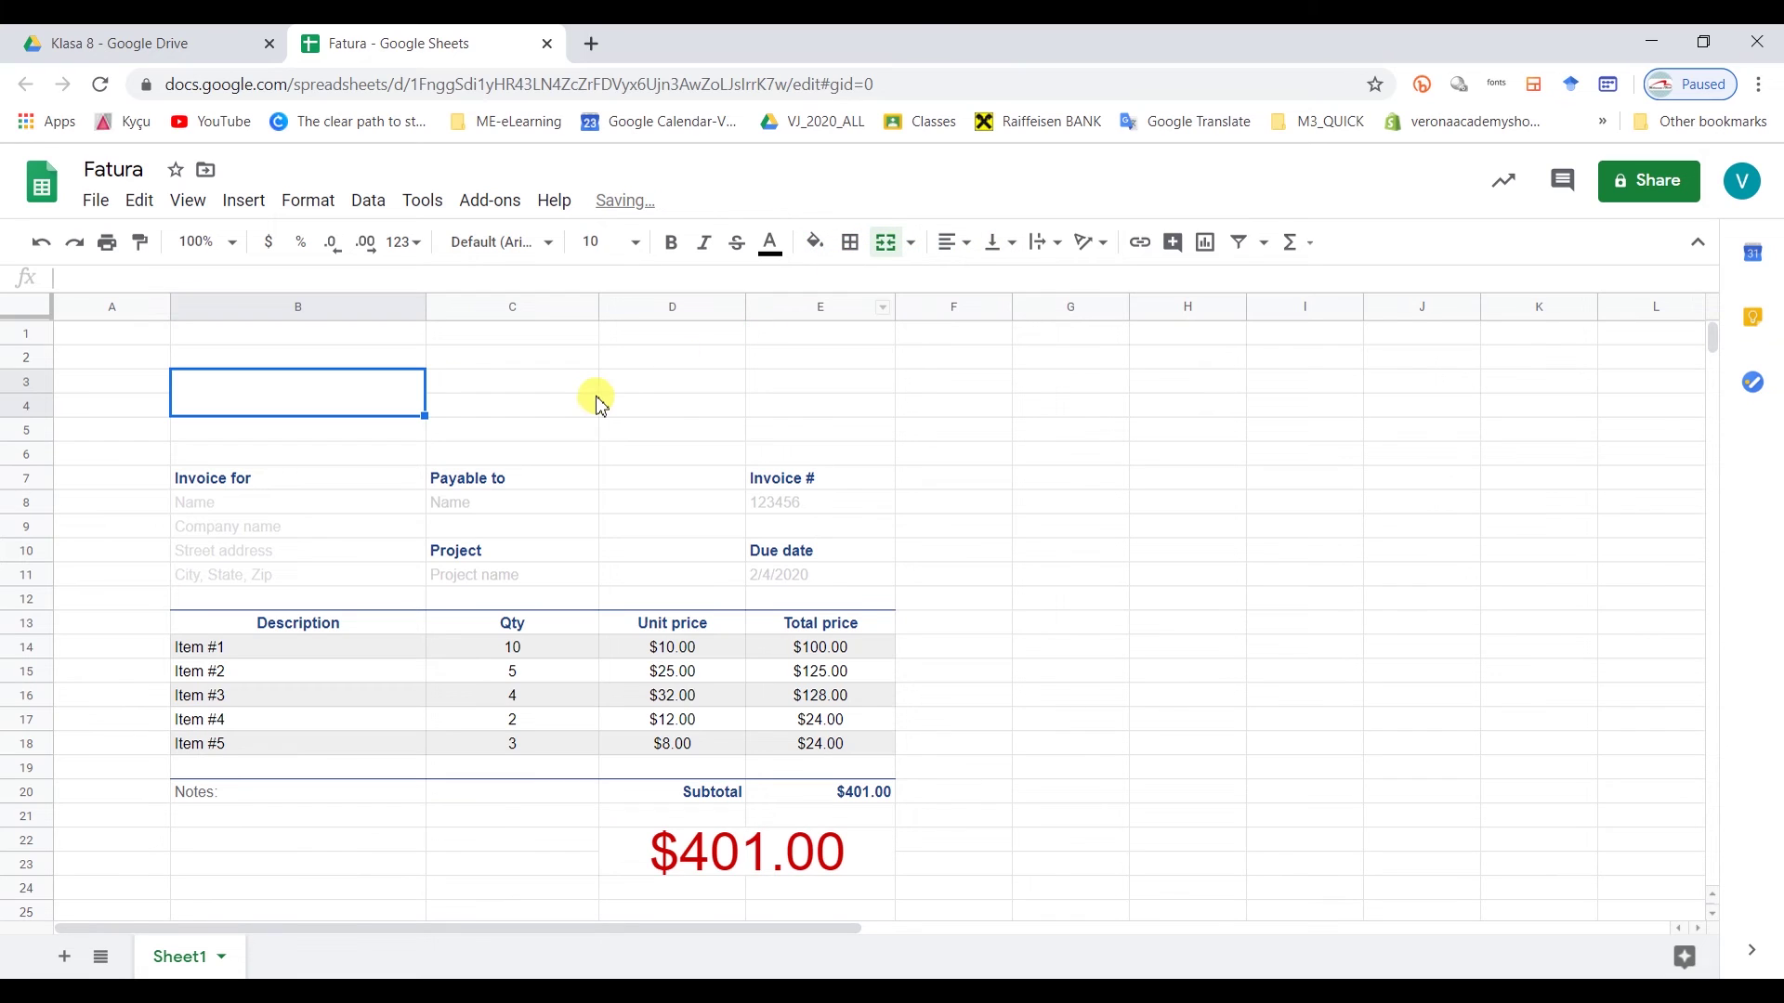
type("U")
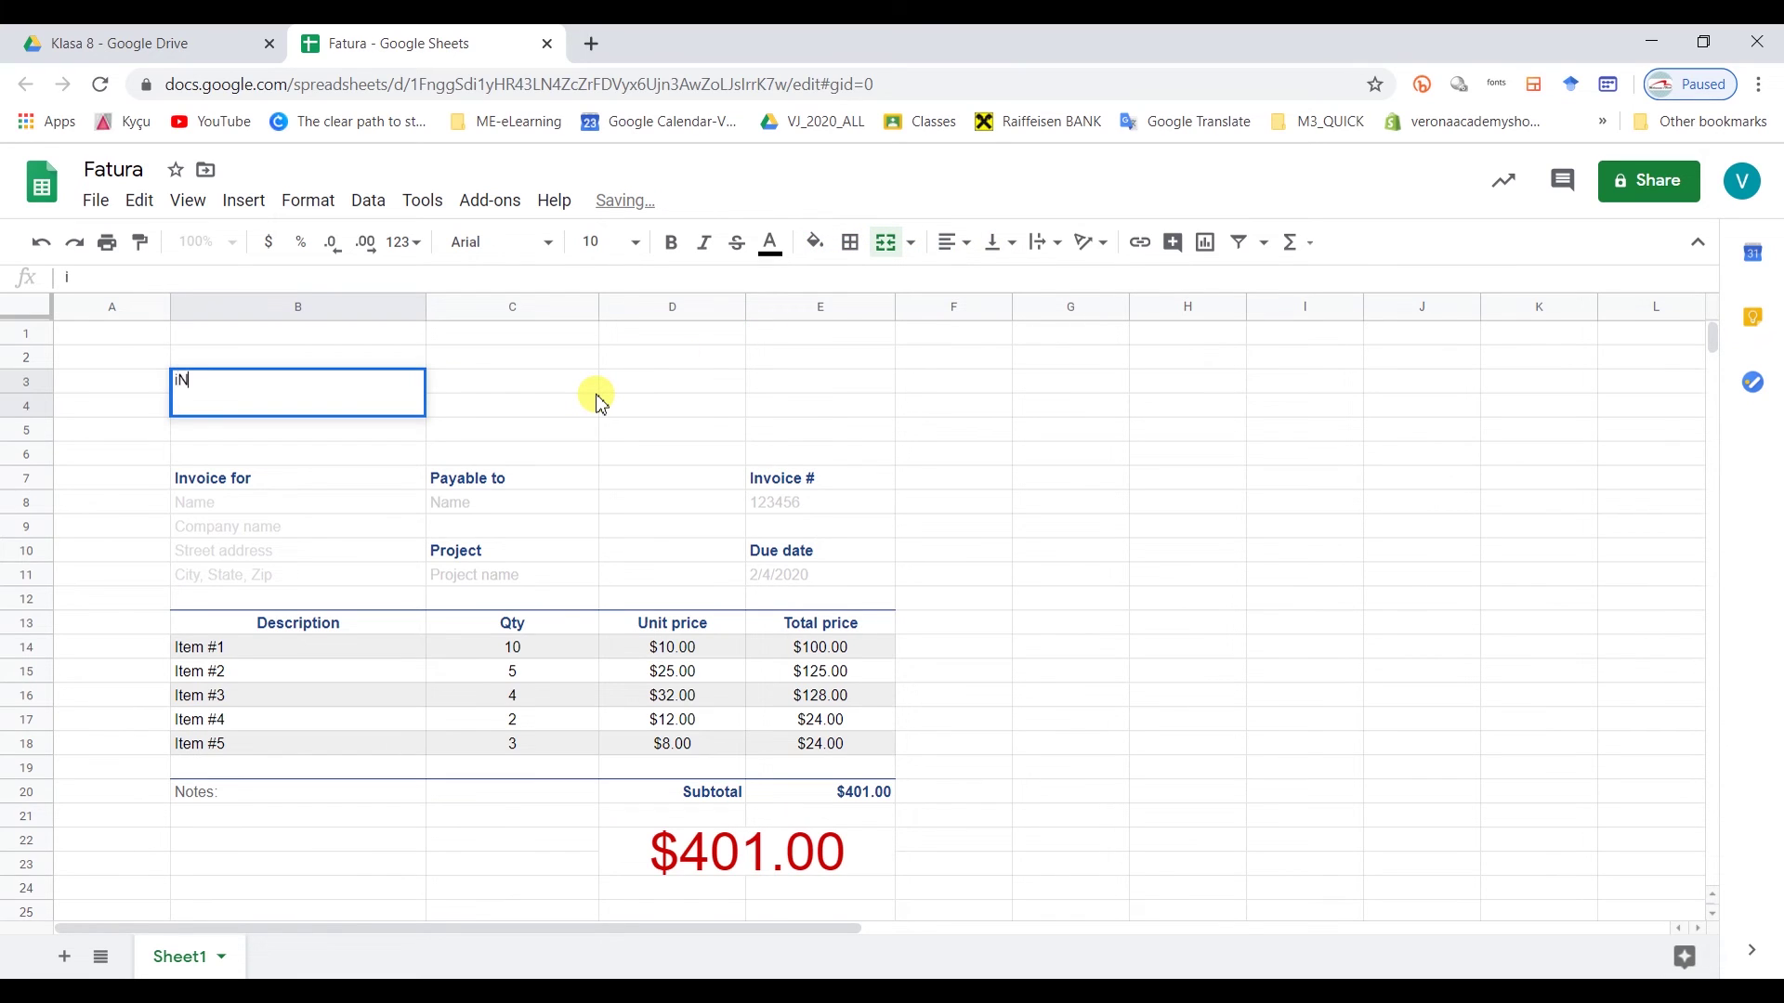
key("BackSpace")
type("ce")
key("Return")
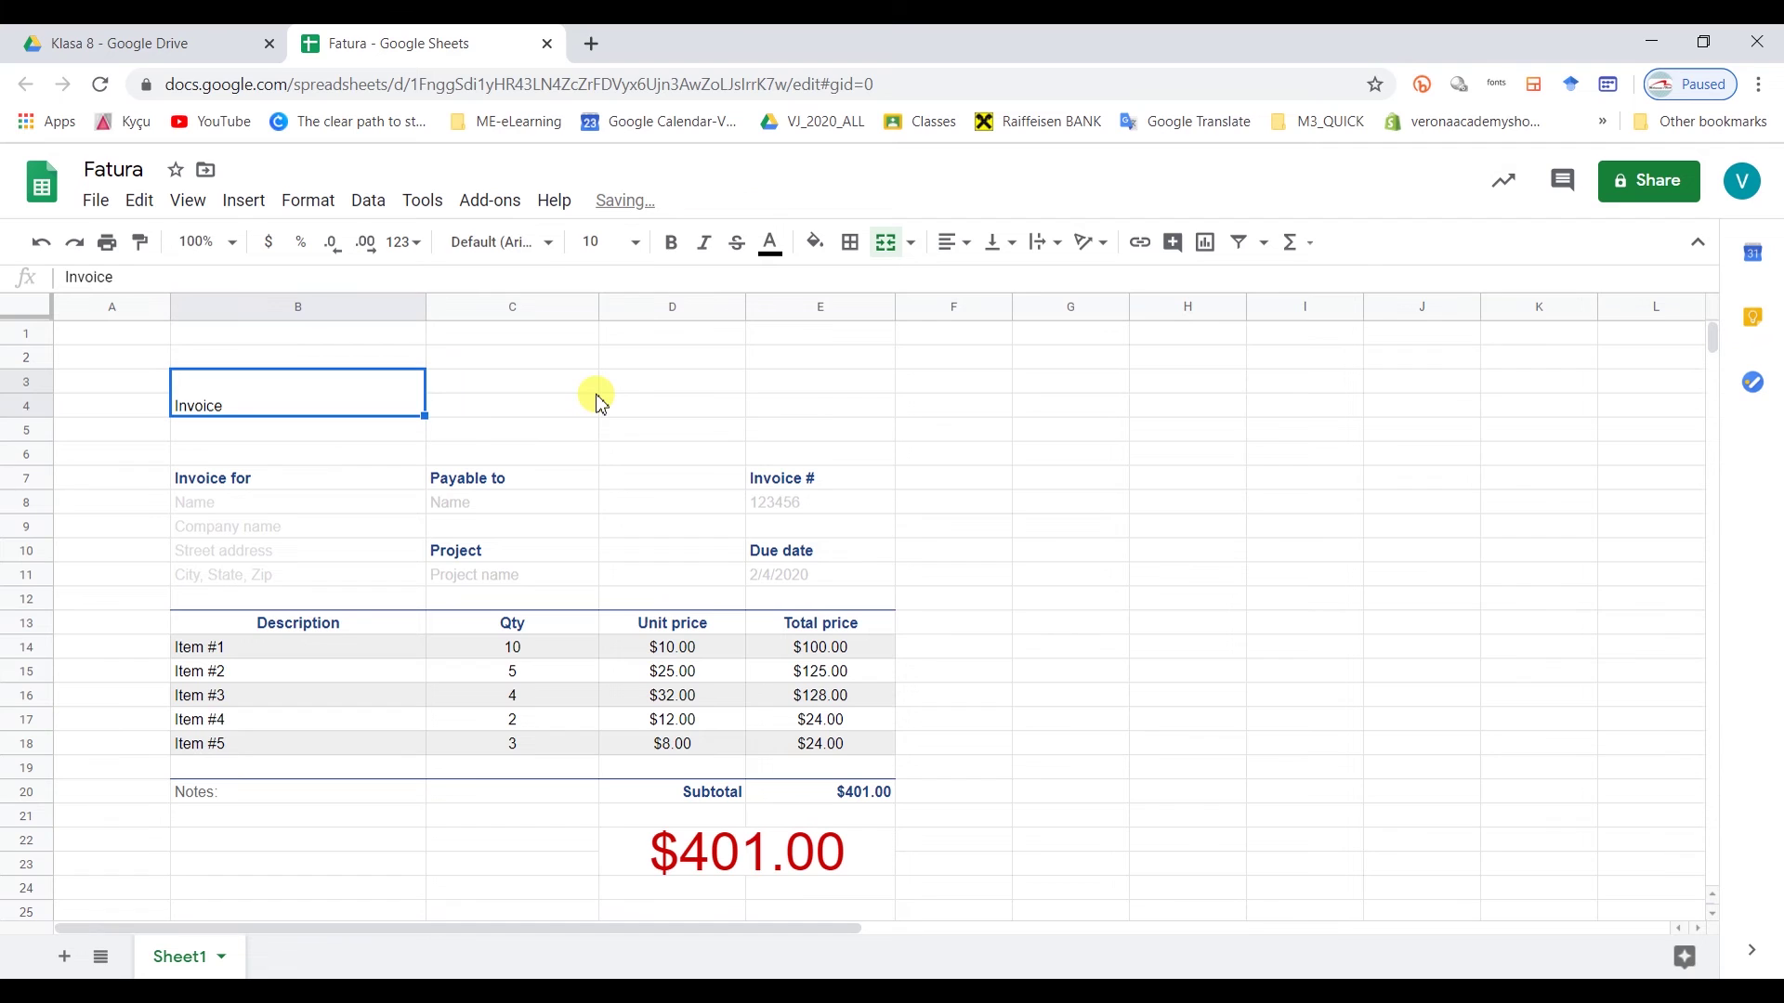
- Make the Invoice title bold at font size 36 and increase the height of row 4 to fit it
left_click(676, 246)
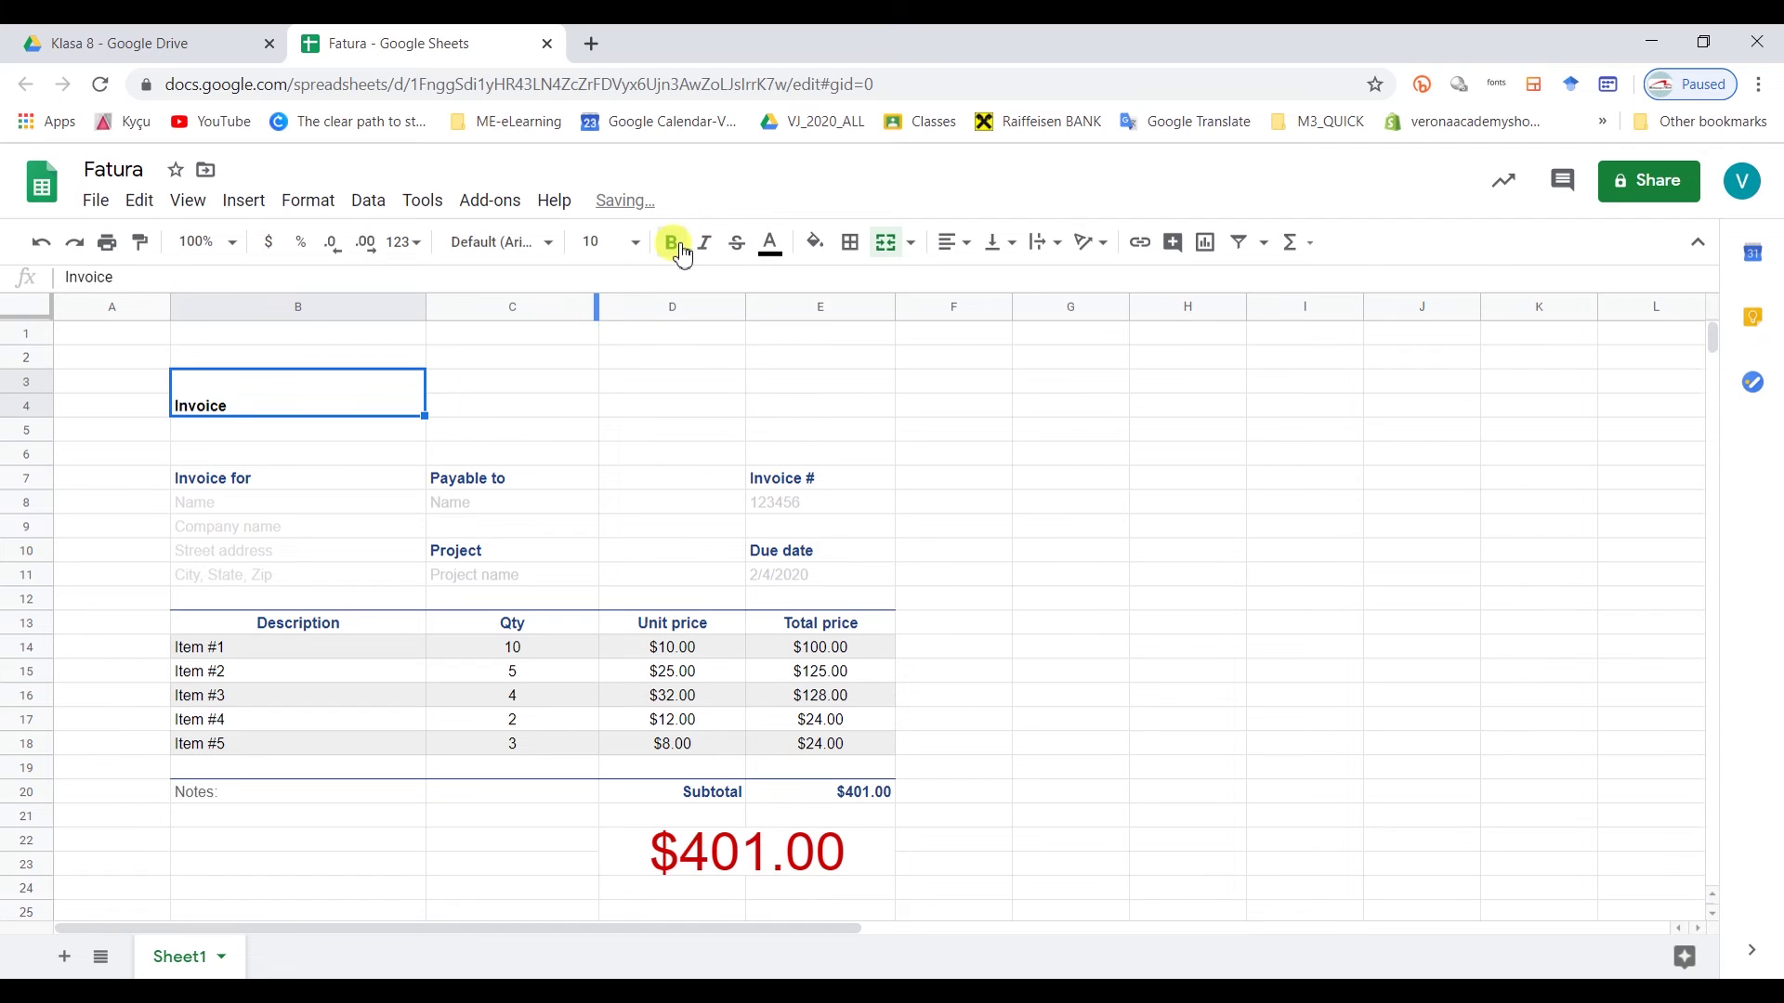
left_click(548, 243)
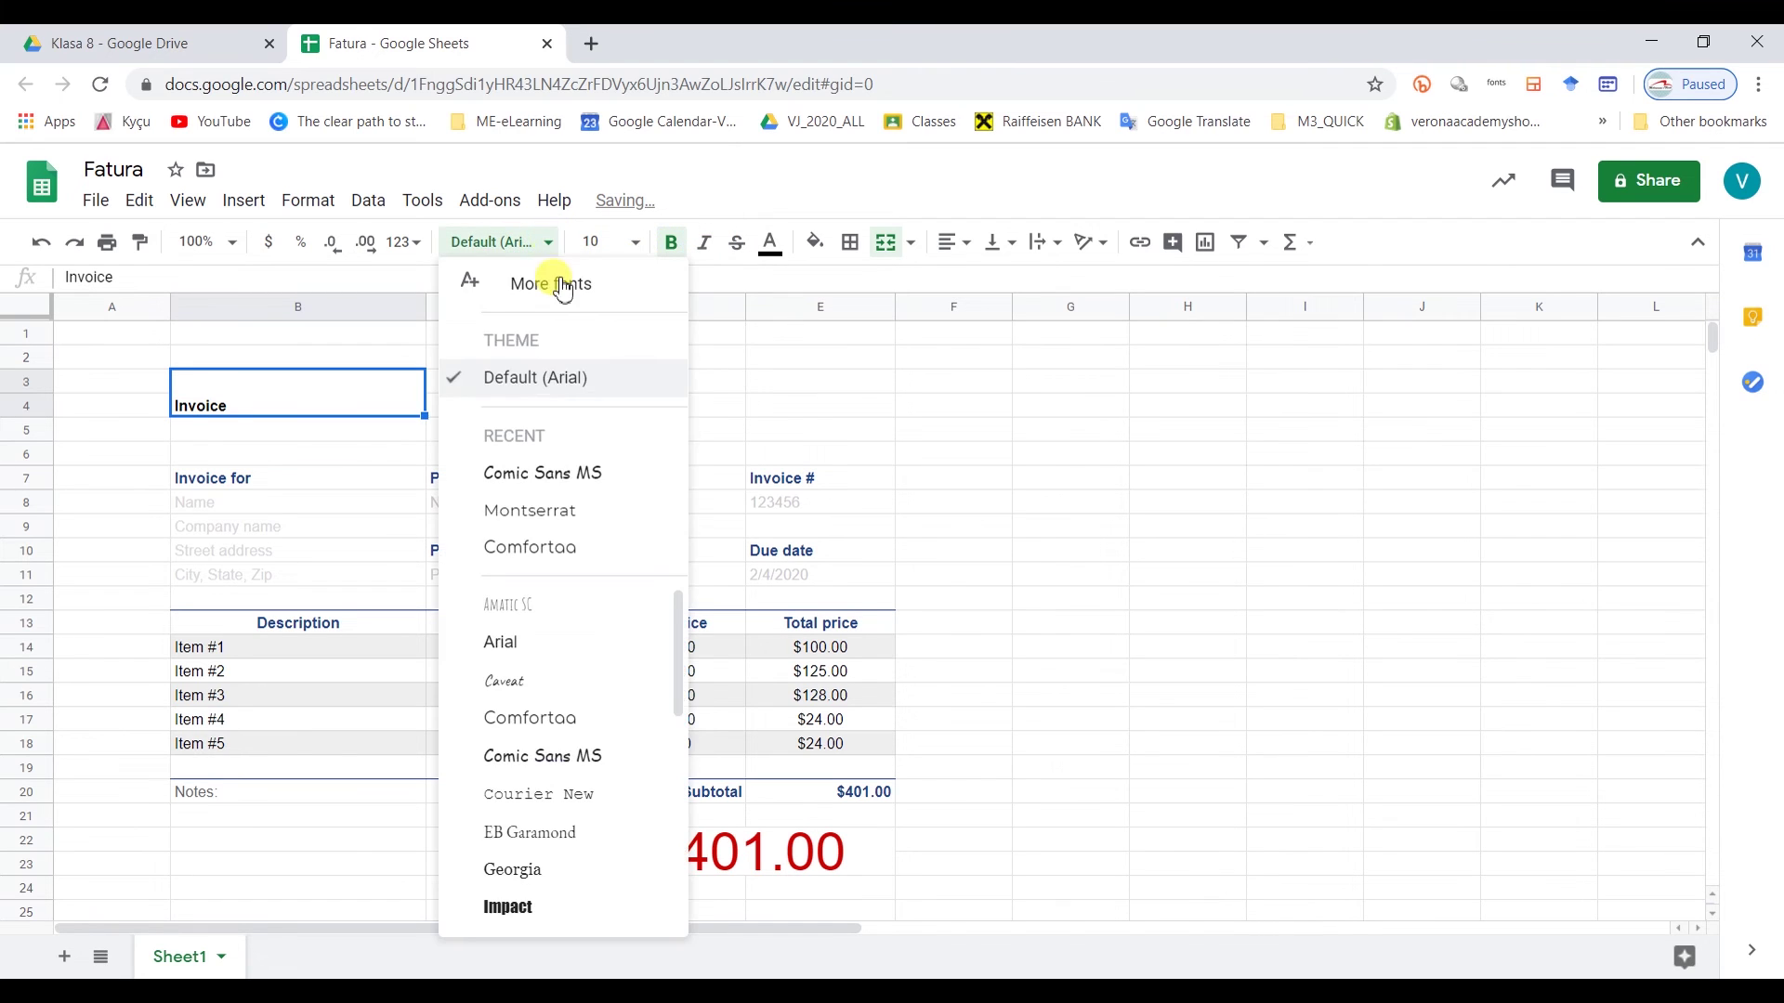
left_click(637, 244)
left_click(604, 656)
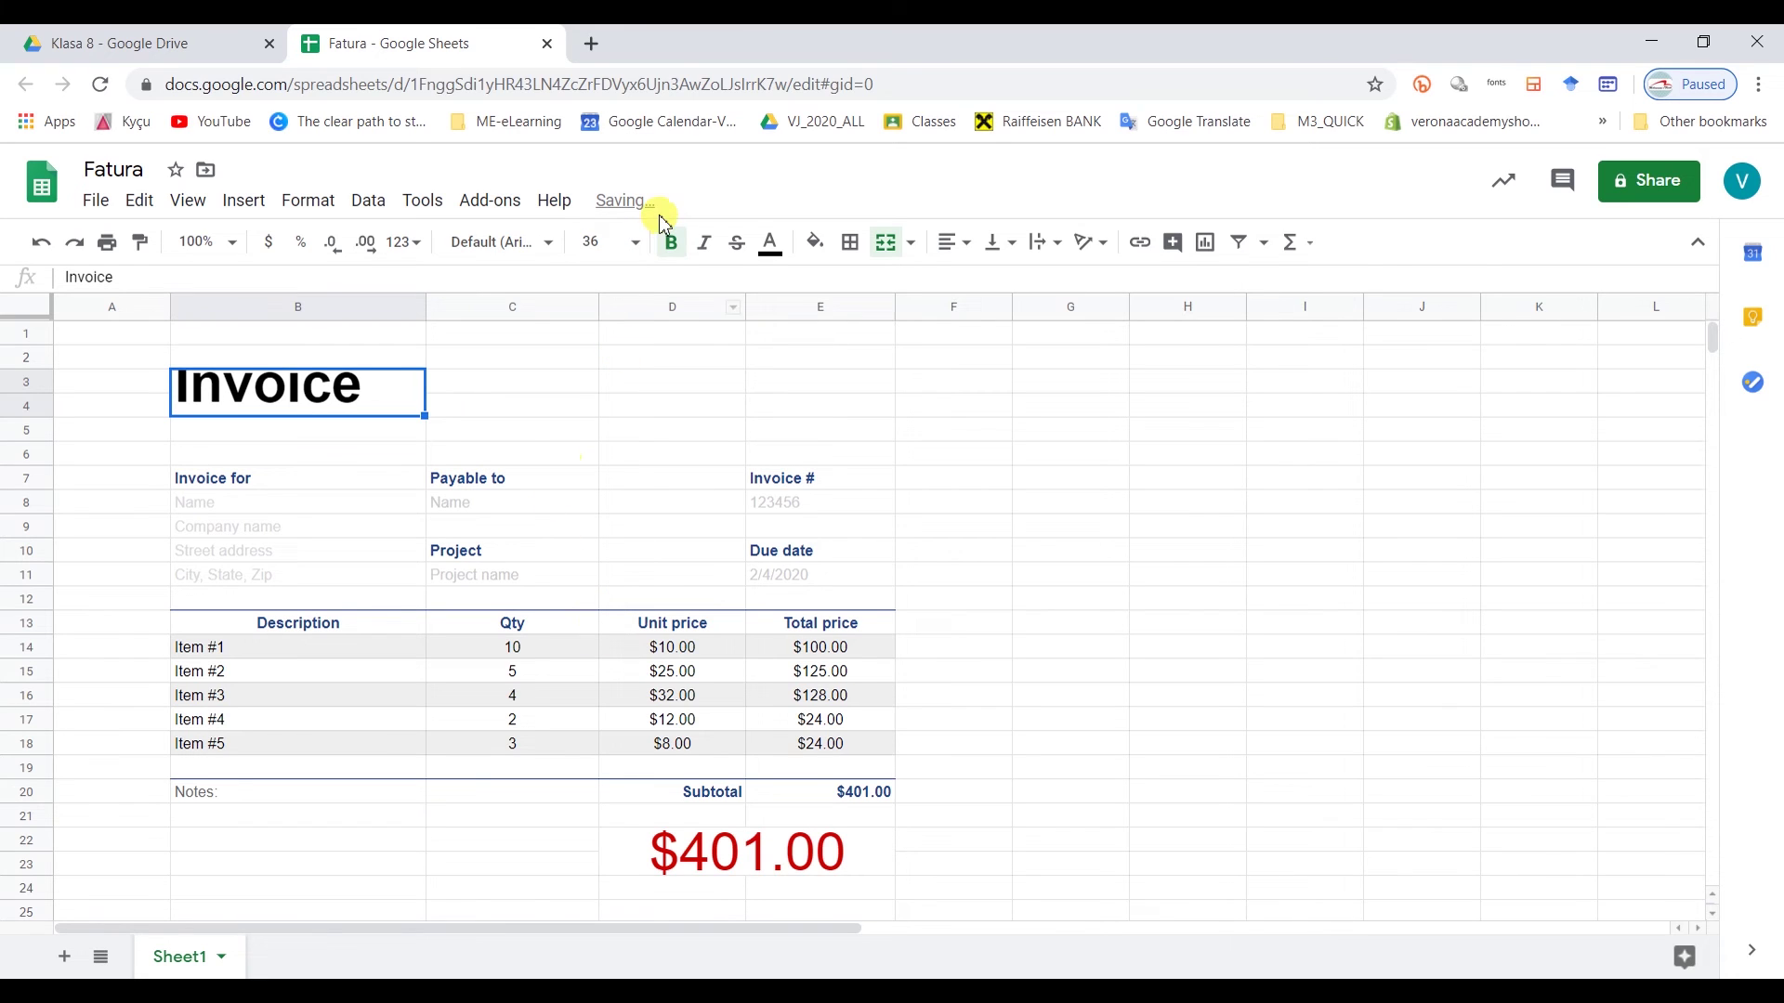
left_click(517, 399)
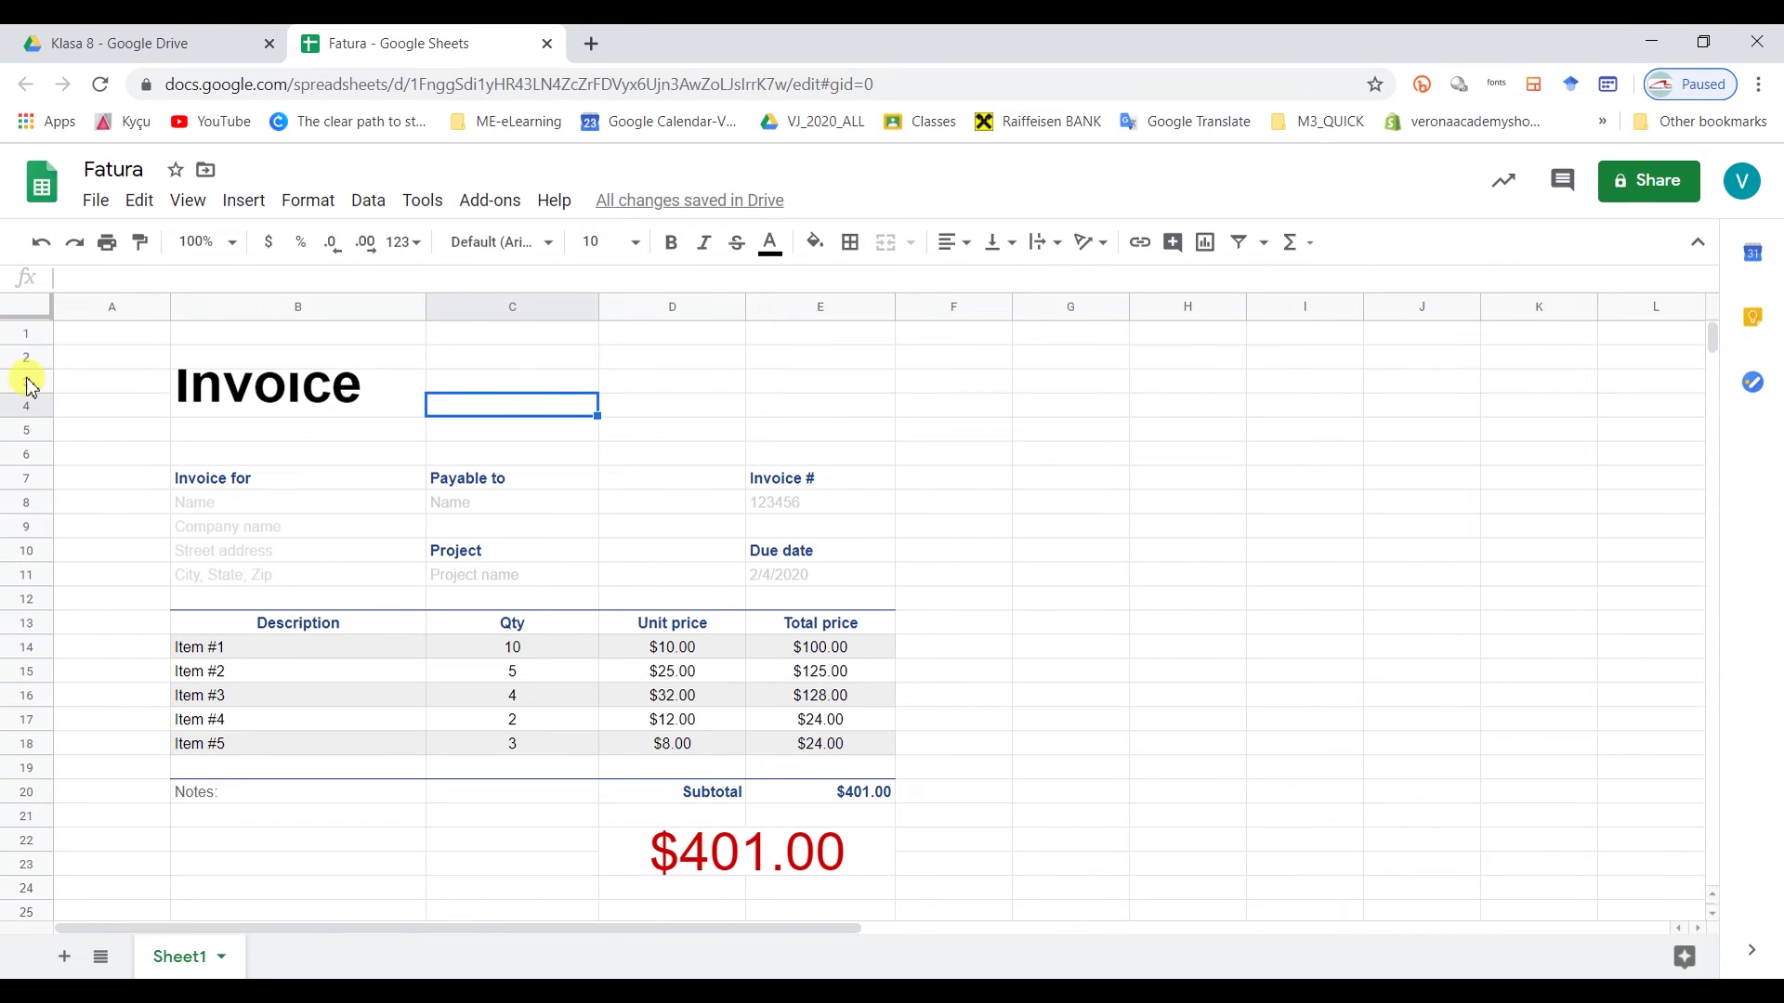
left_click_drag(35, 416, 39, 435)
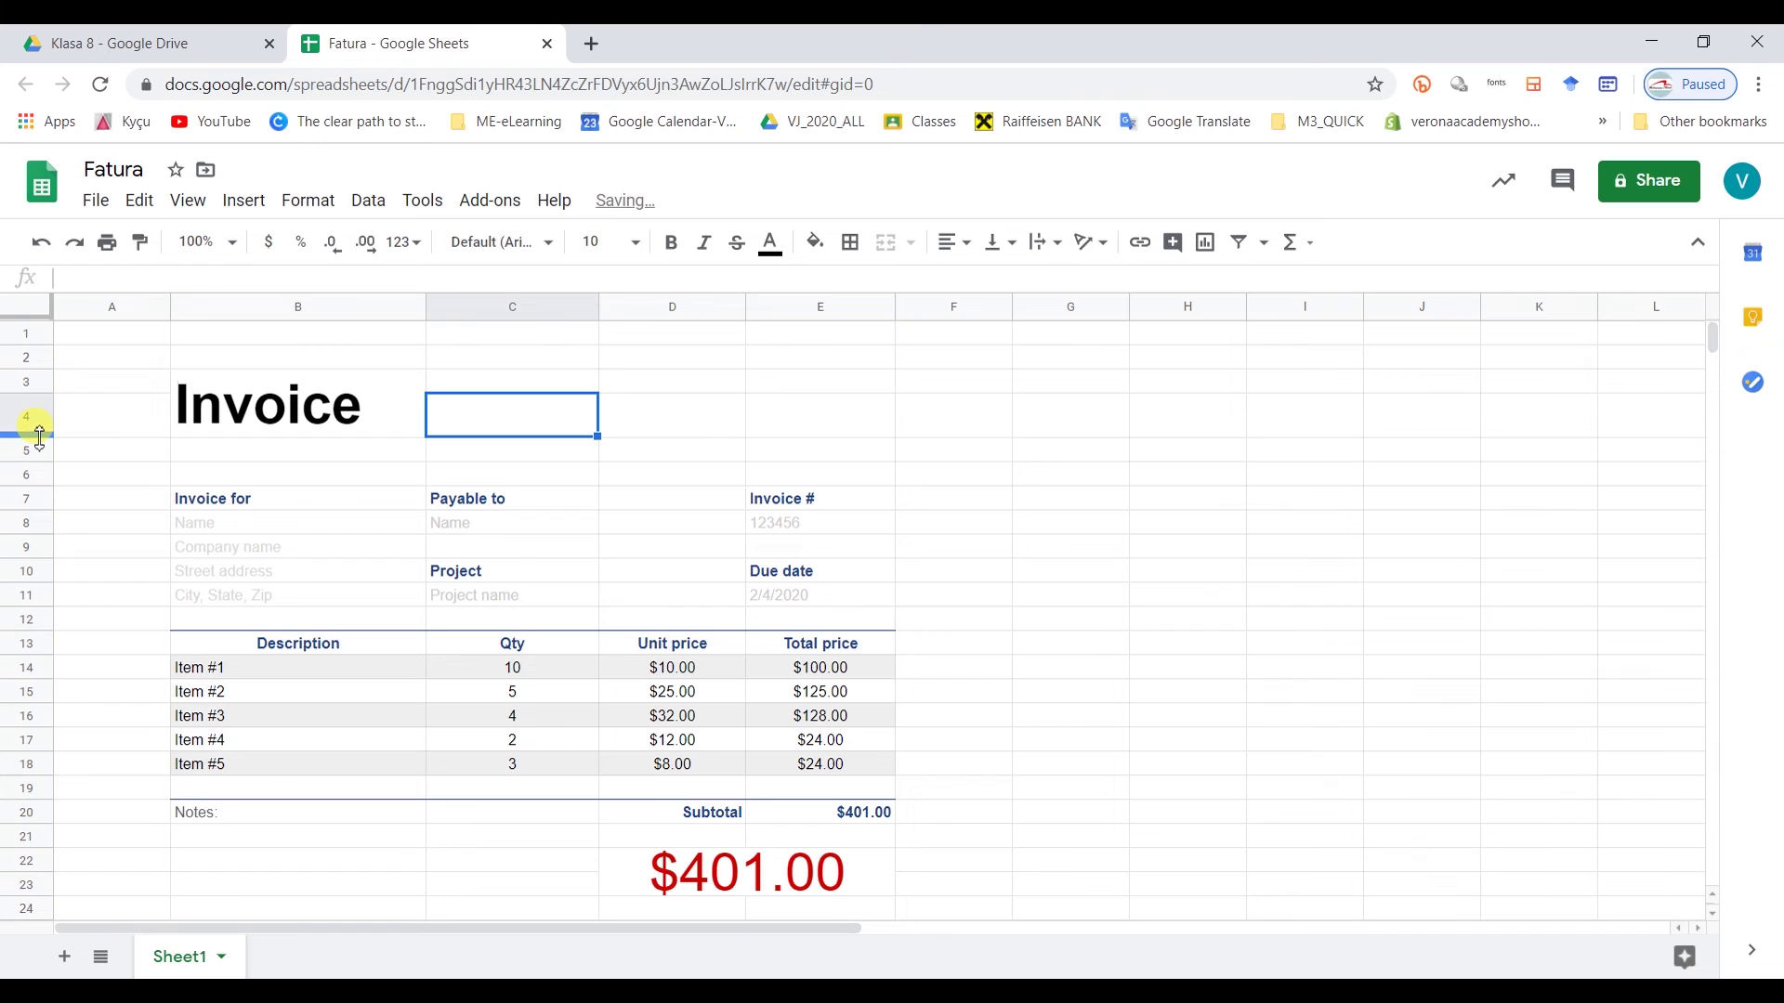
- Set the text color of the Invoice title to dark blue
left_click(325, 432)
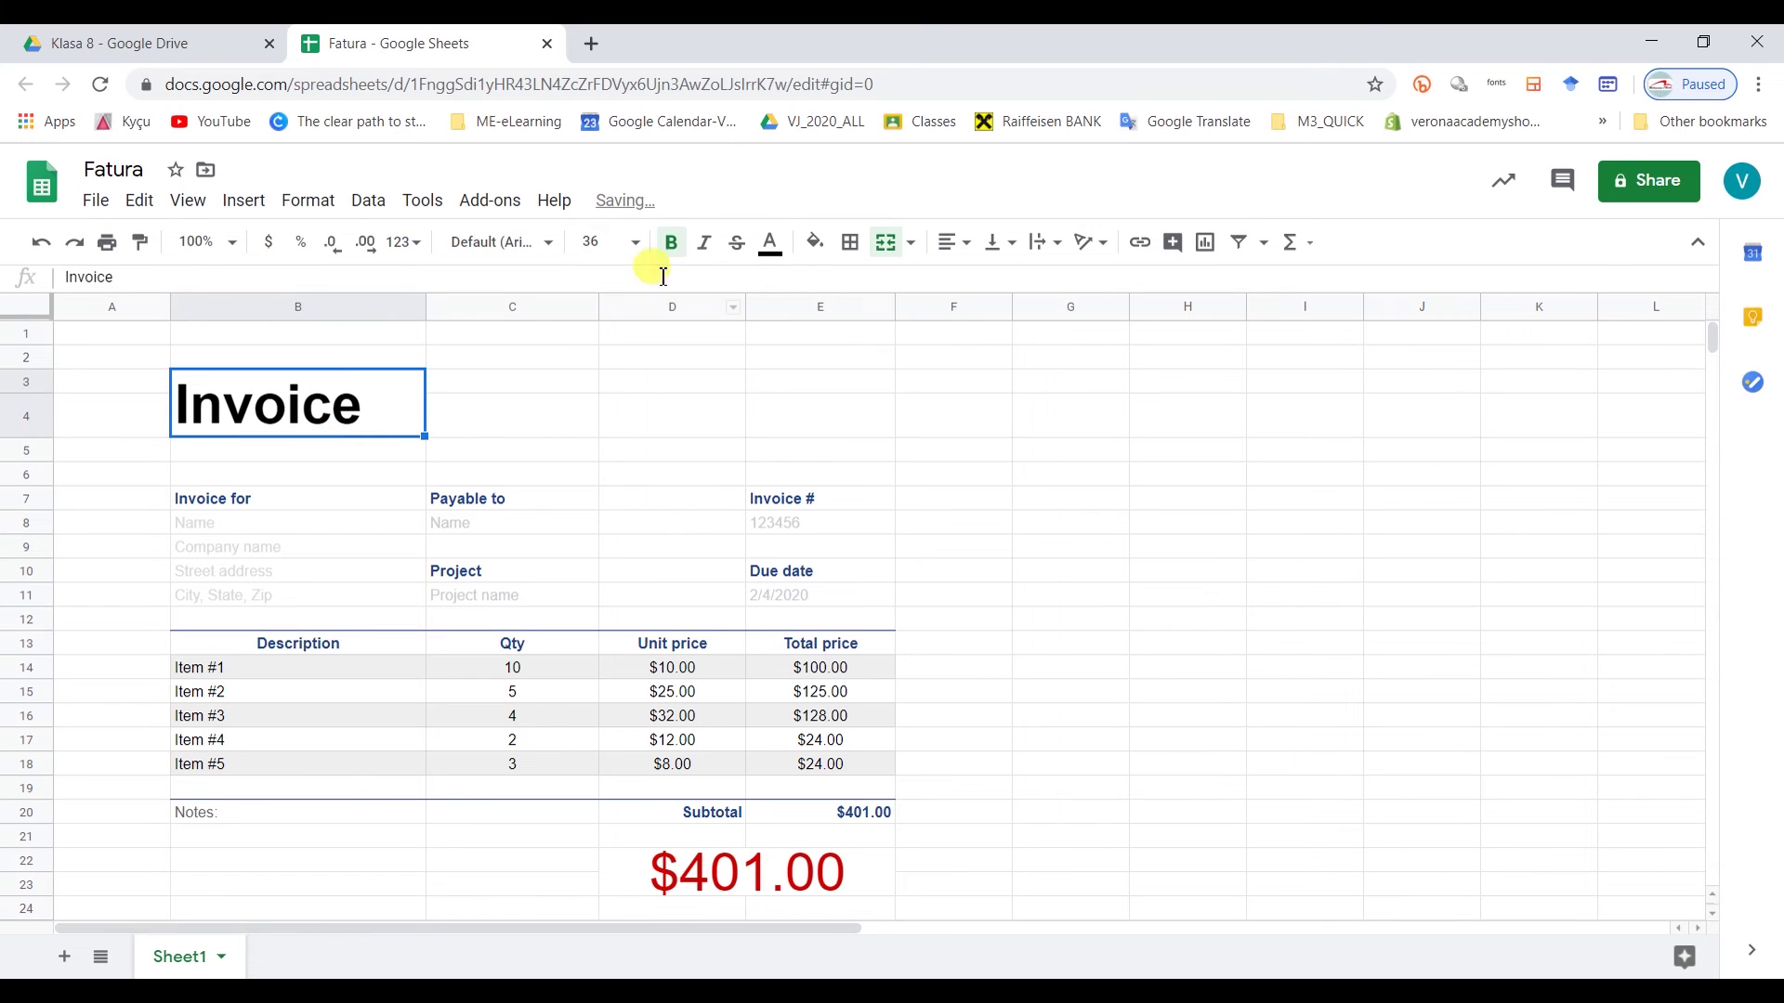
left_click(770, 243)
left_click(936, 505)
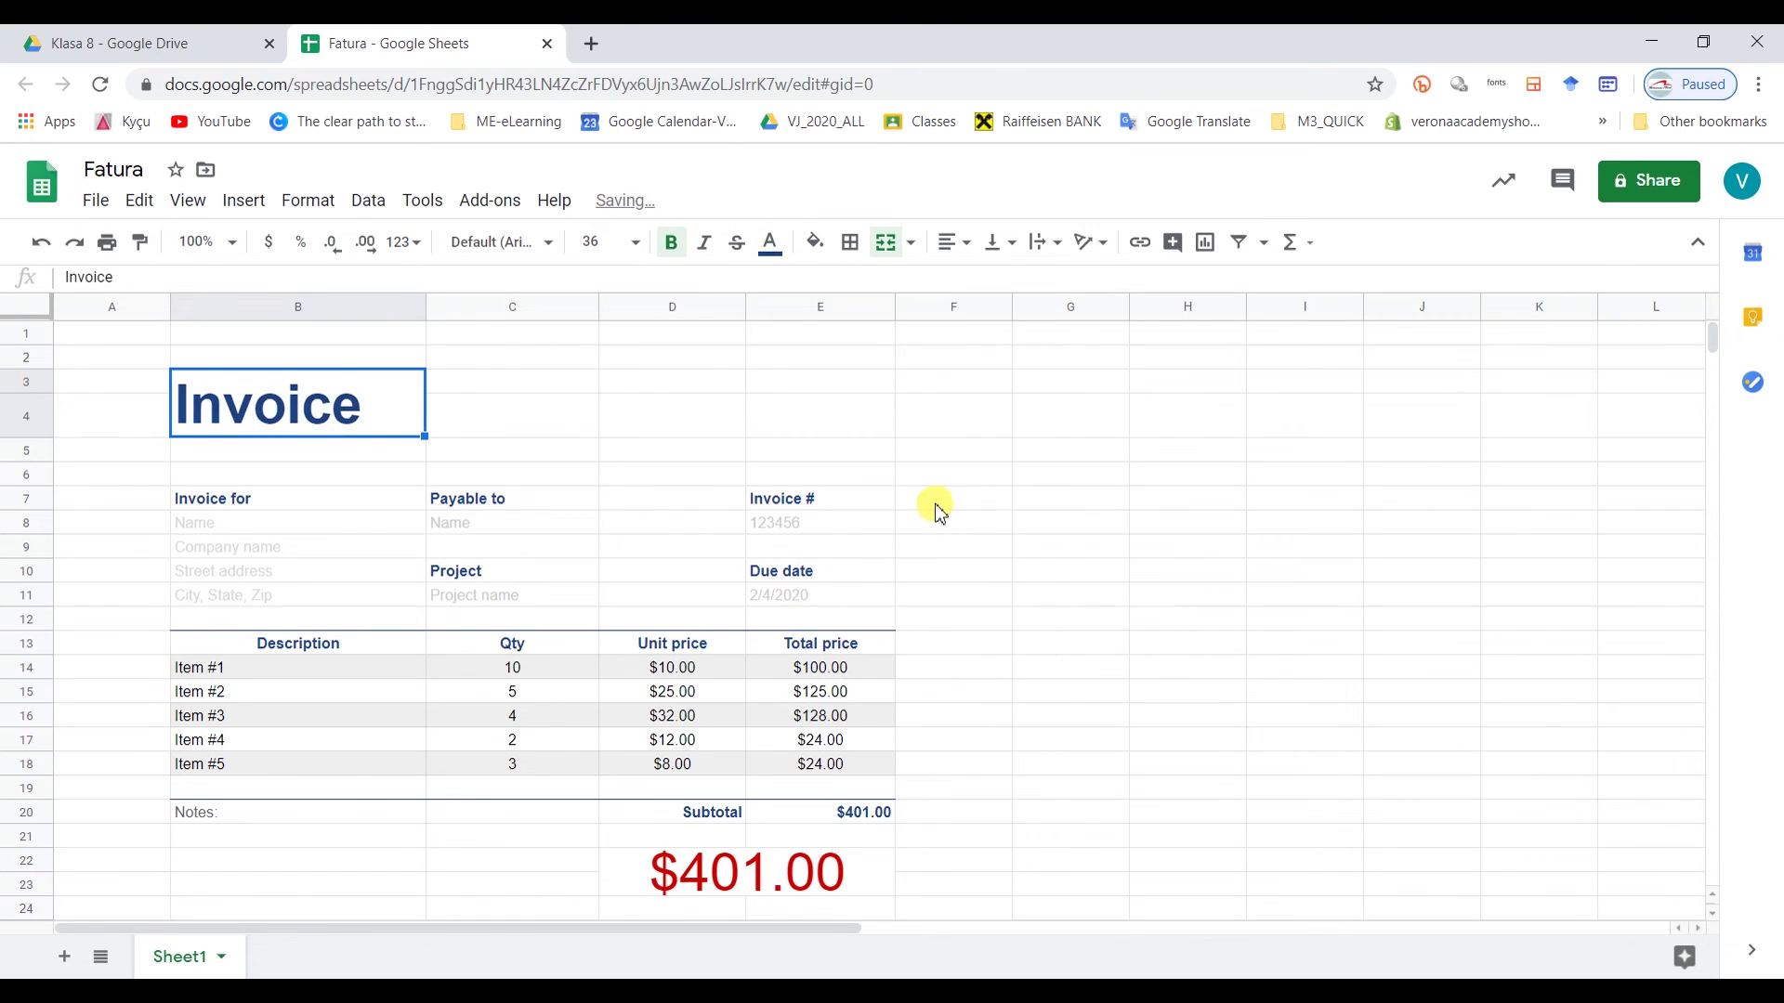
left_click(1064, 475)
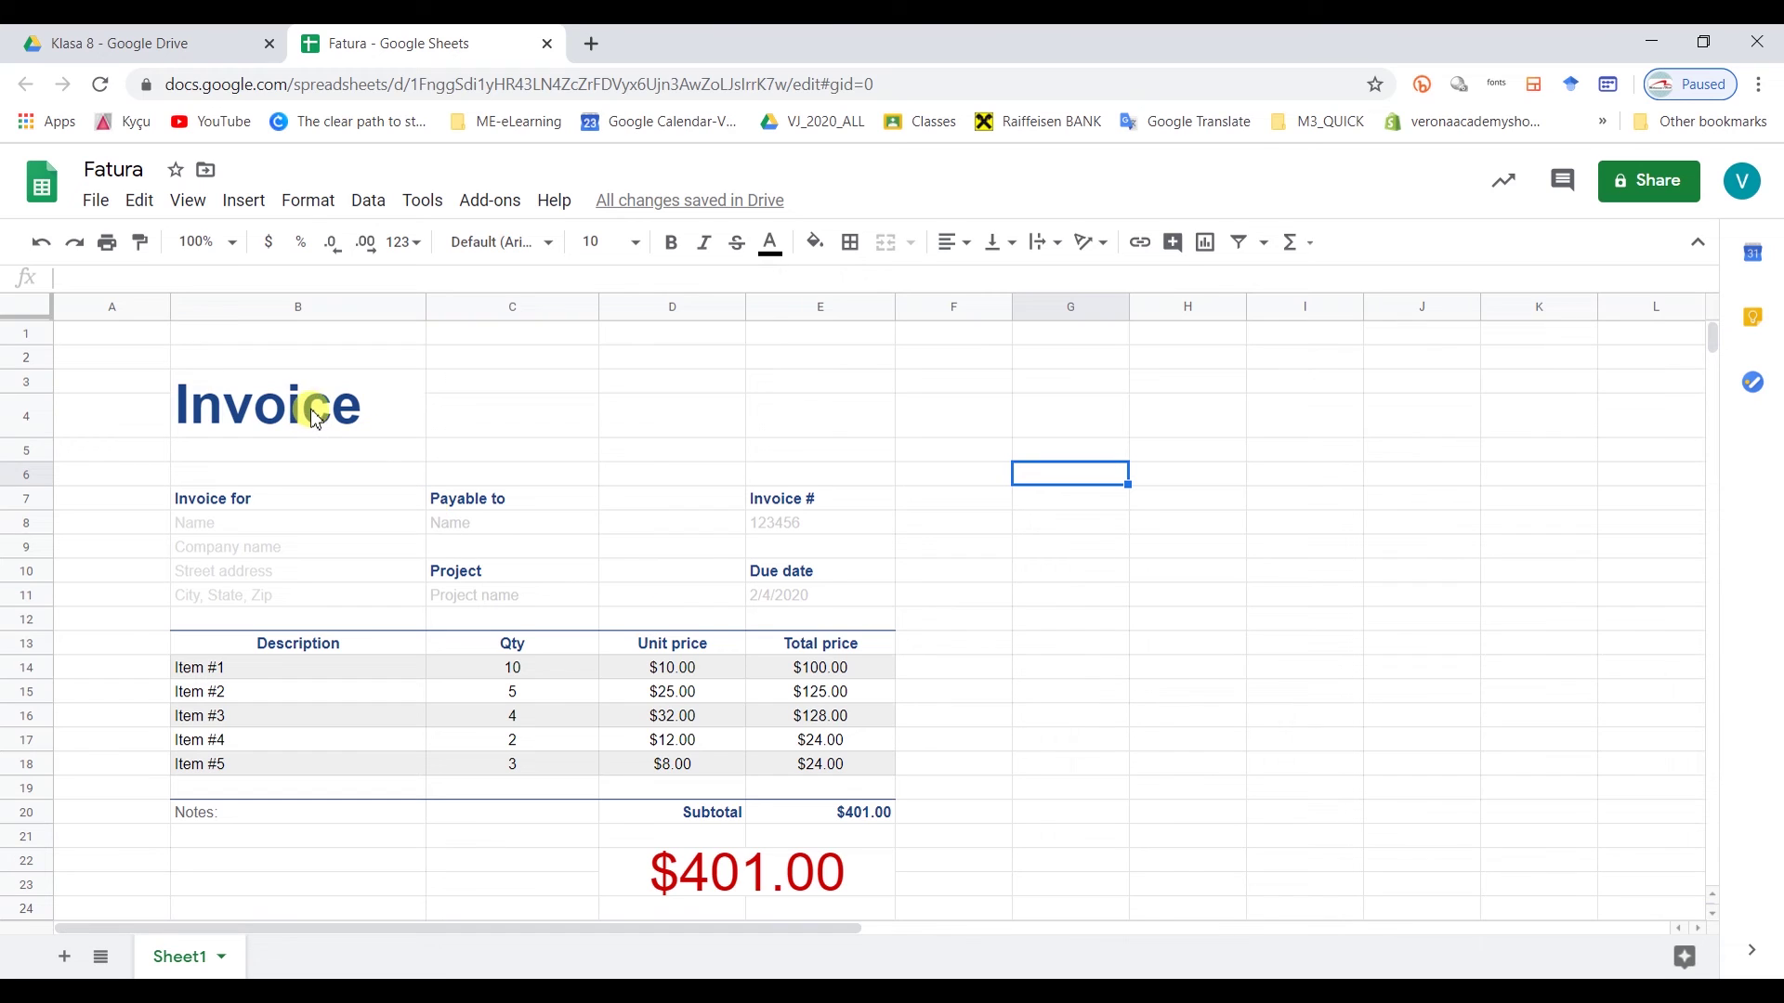
- Fill cells B2:E2 above the Invoice title with dark blue
left_click(215, 355)
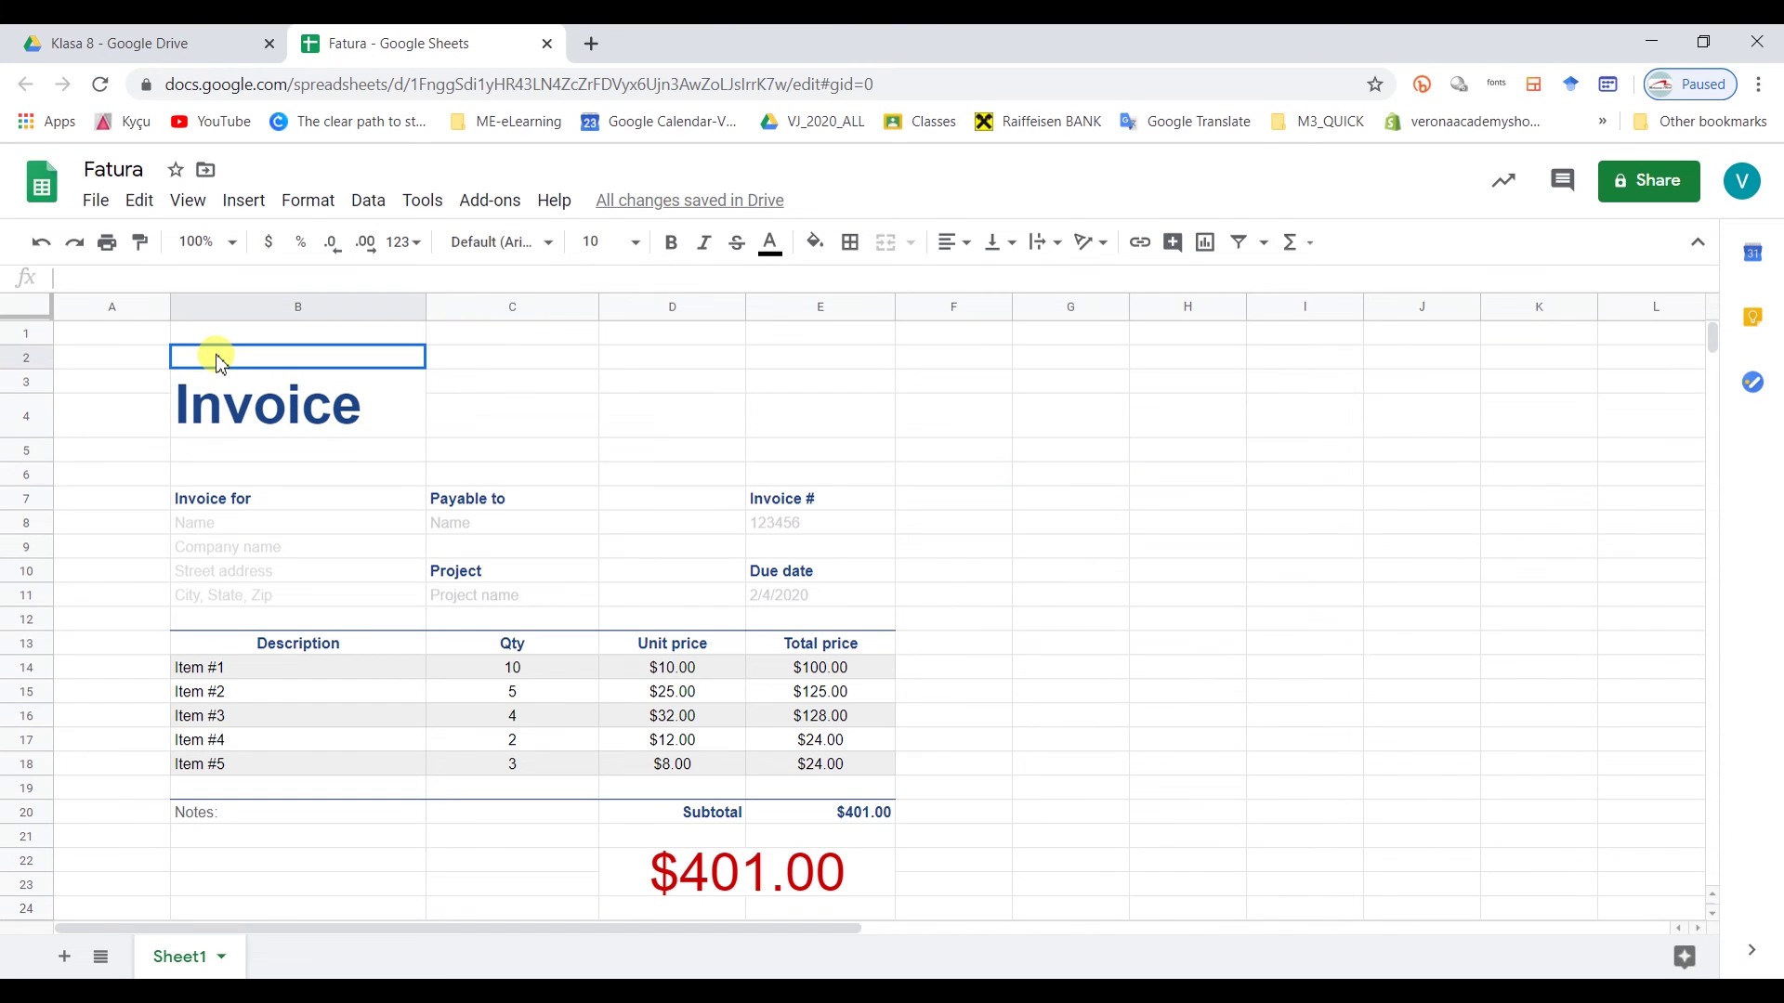
left_click(836, 342, "shift")
left_click(836, 350, "shift")
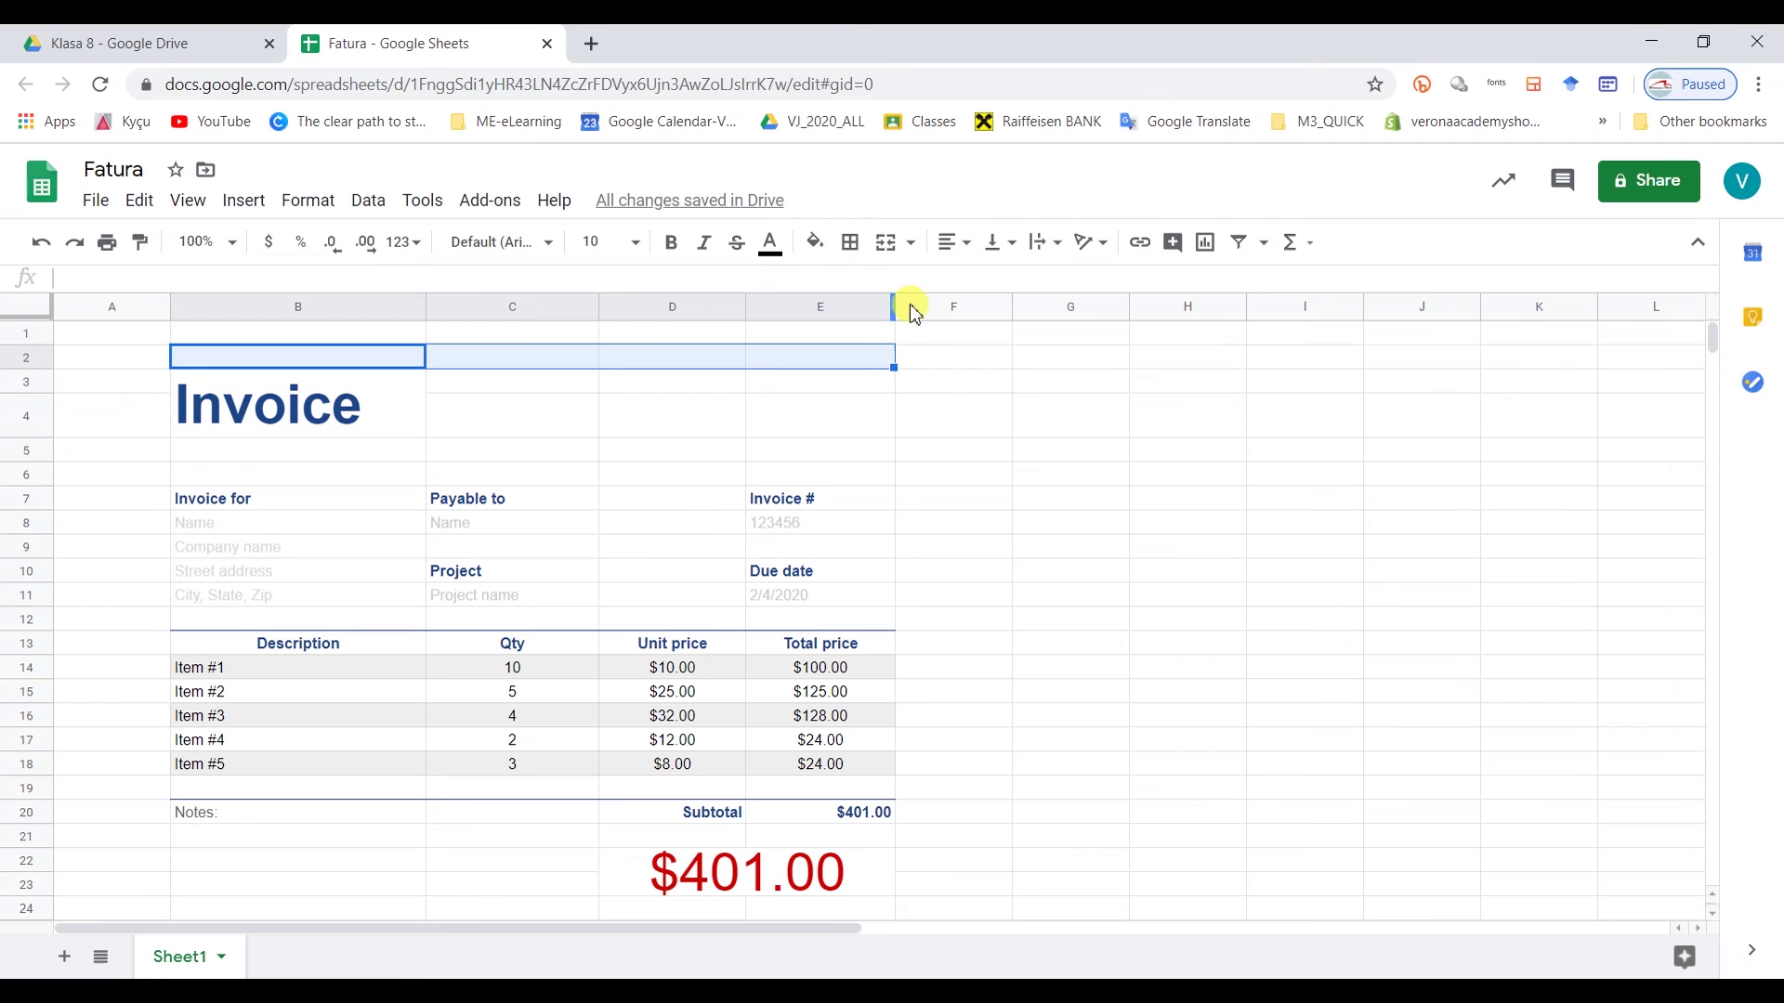
left_click(816, 246)
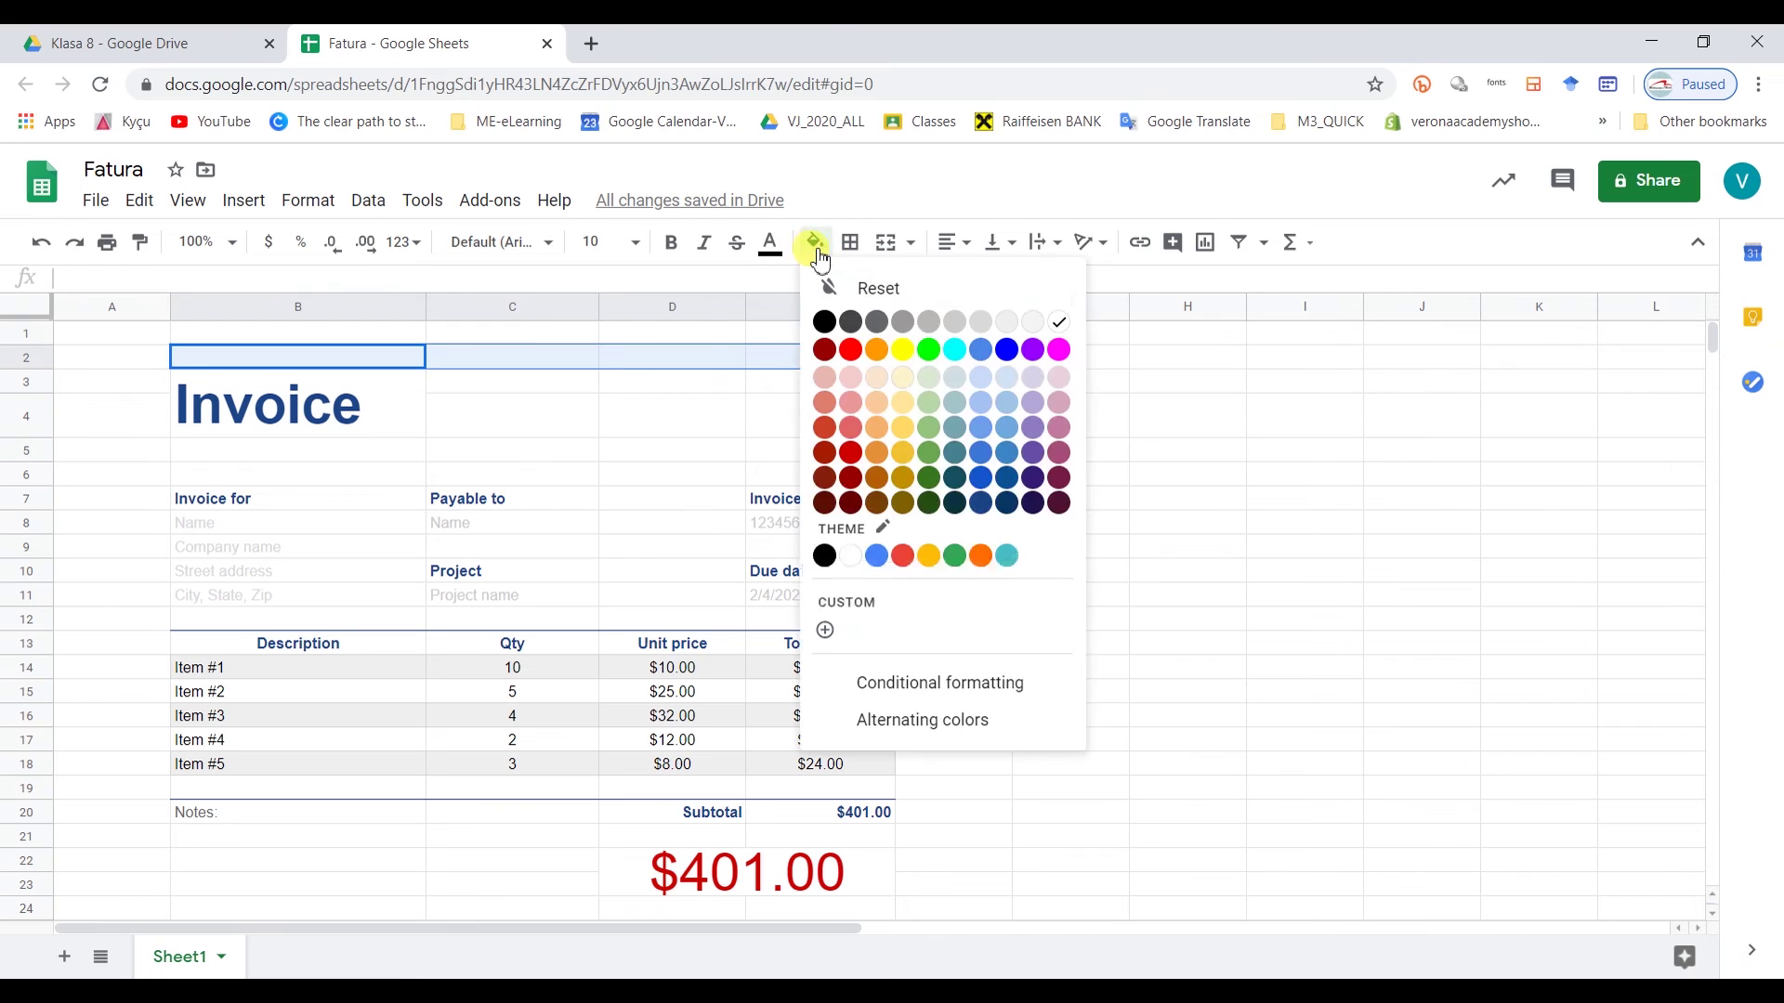
left_click(980, 503)
left_click(1099, 452)
- Reduce the height of row 2 so its blue fill forms a thin bar
left_click_drag(40, 368, 41, 355)
left_click(1059, 534)
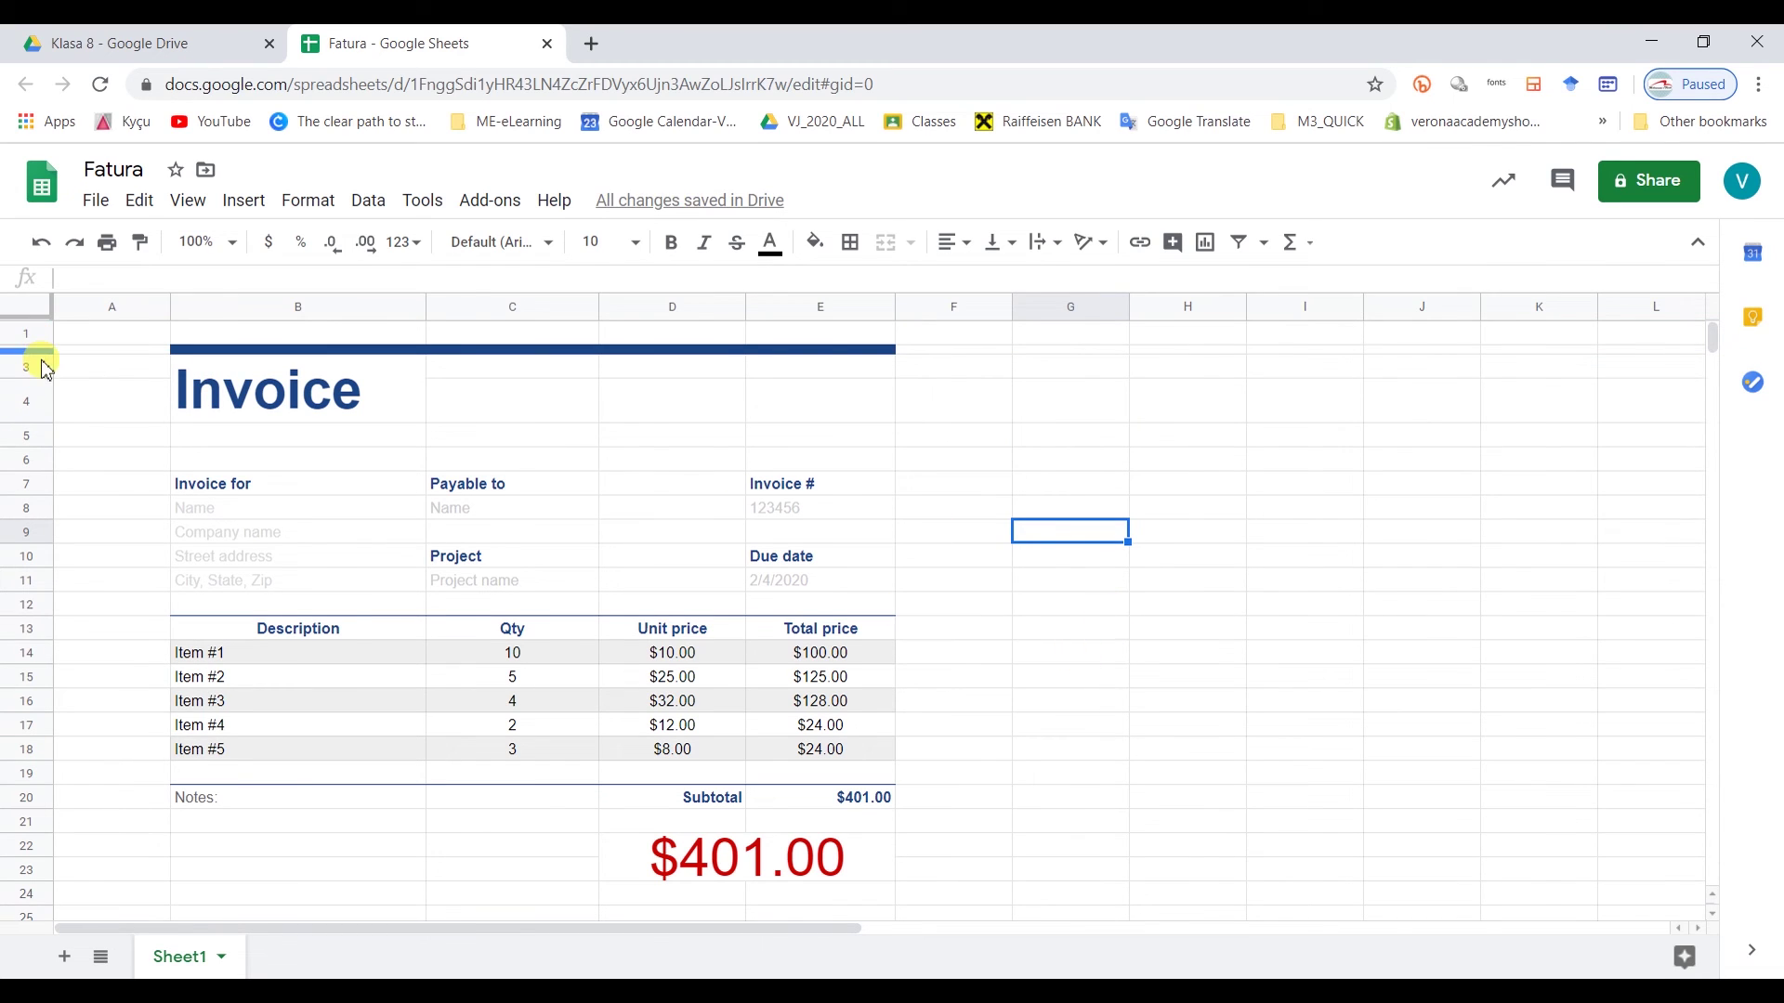
left_click_drag(46, 352, 45, 349)
left_click(1021, 371)
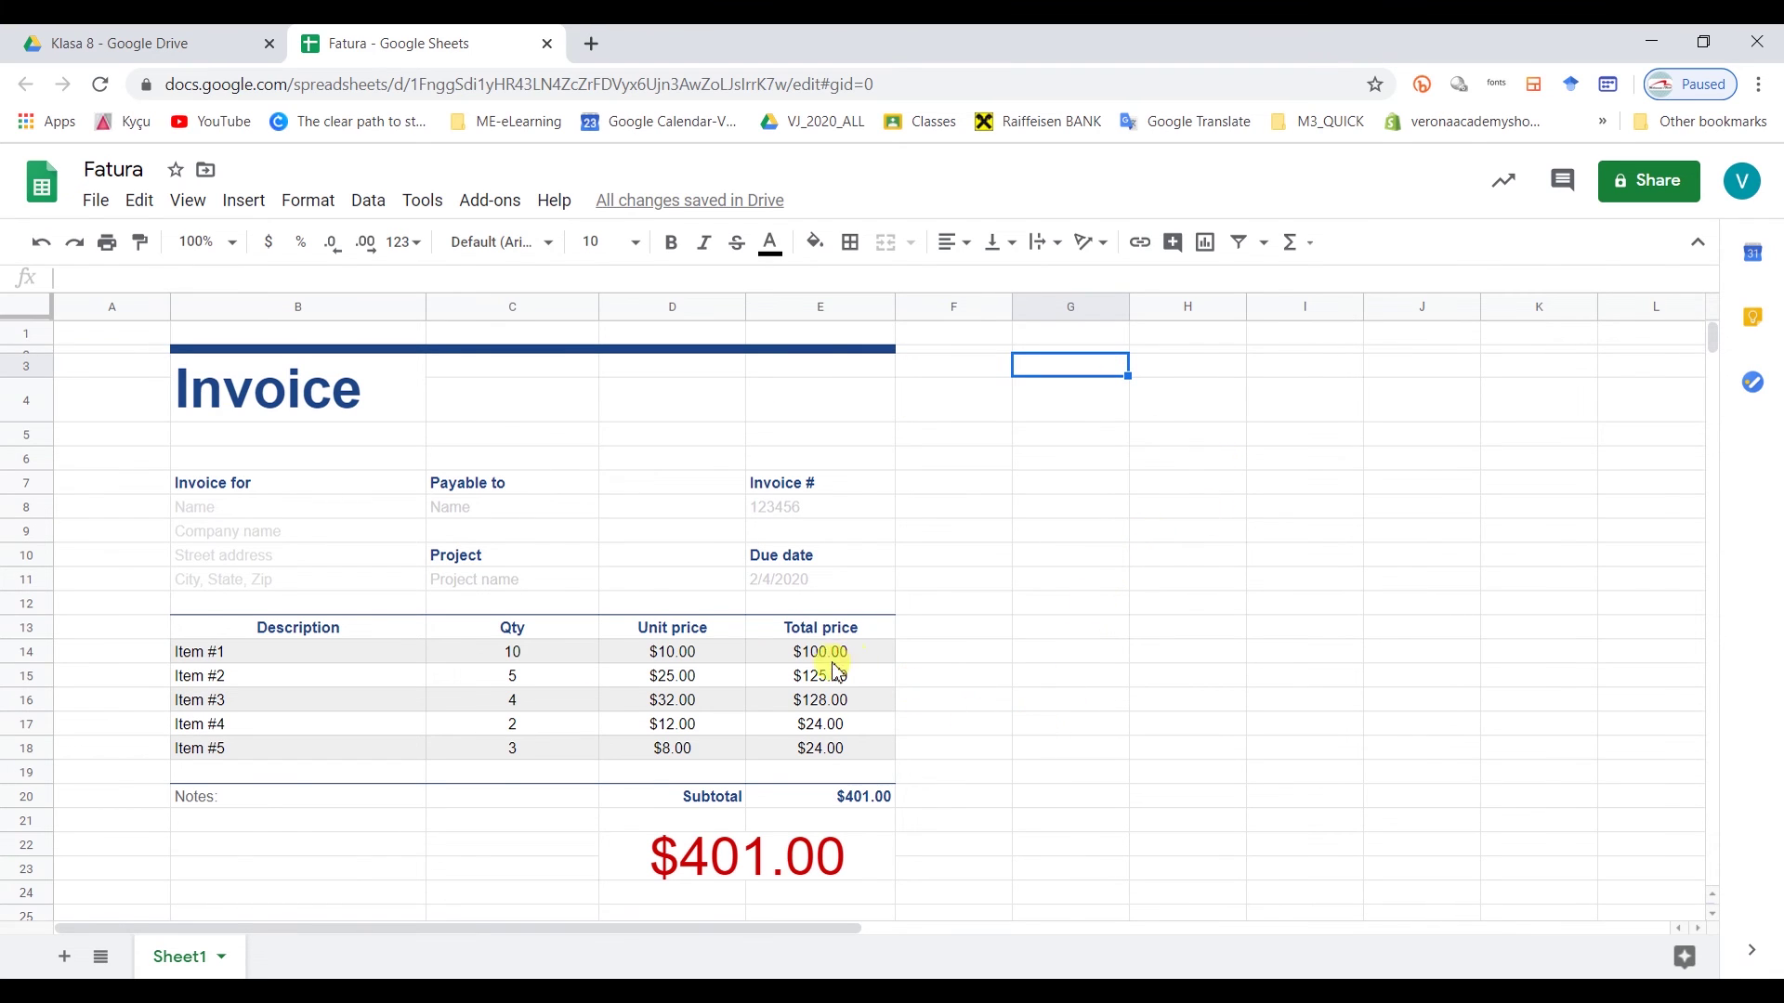
- Examine the invoice's fill-in fields: client details, payee, project, invoice number, due date, item descriptions and notes
left_click_drag(256, 511, 275, 583)
left_click(453, 509)
left_click(478, 578)
left_click(805, 509)
left_click(818, 582)
left_click_drag(245, 660, 284, 752)
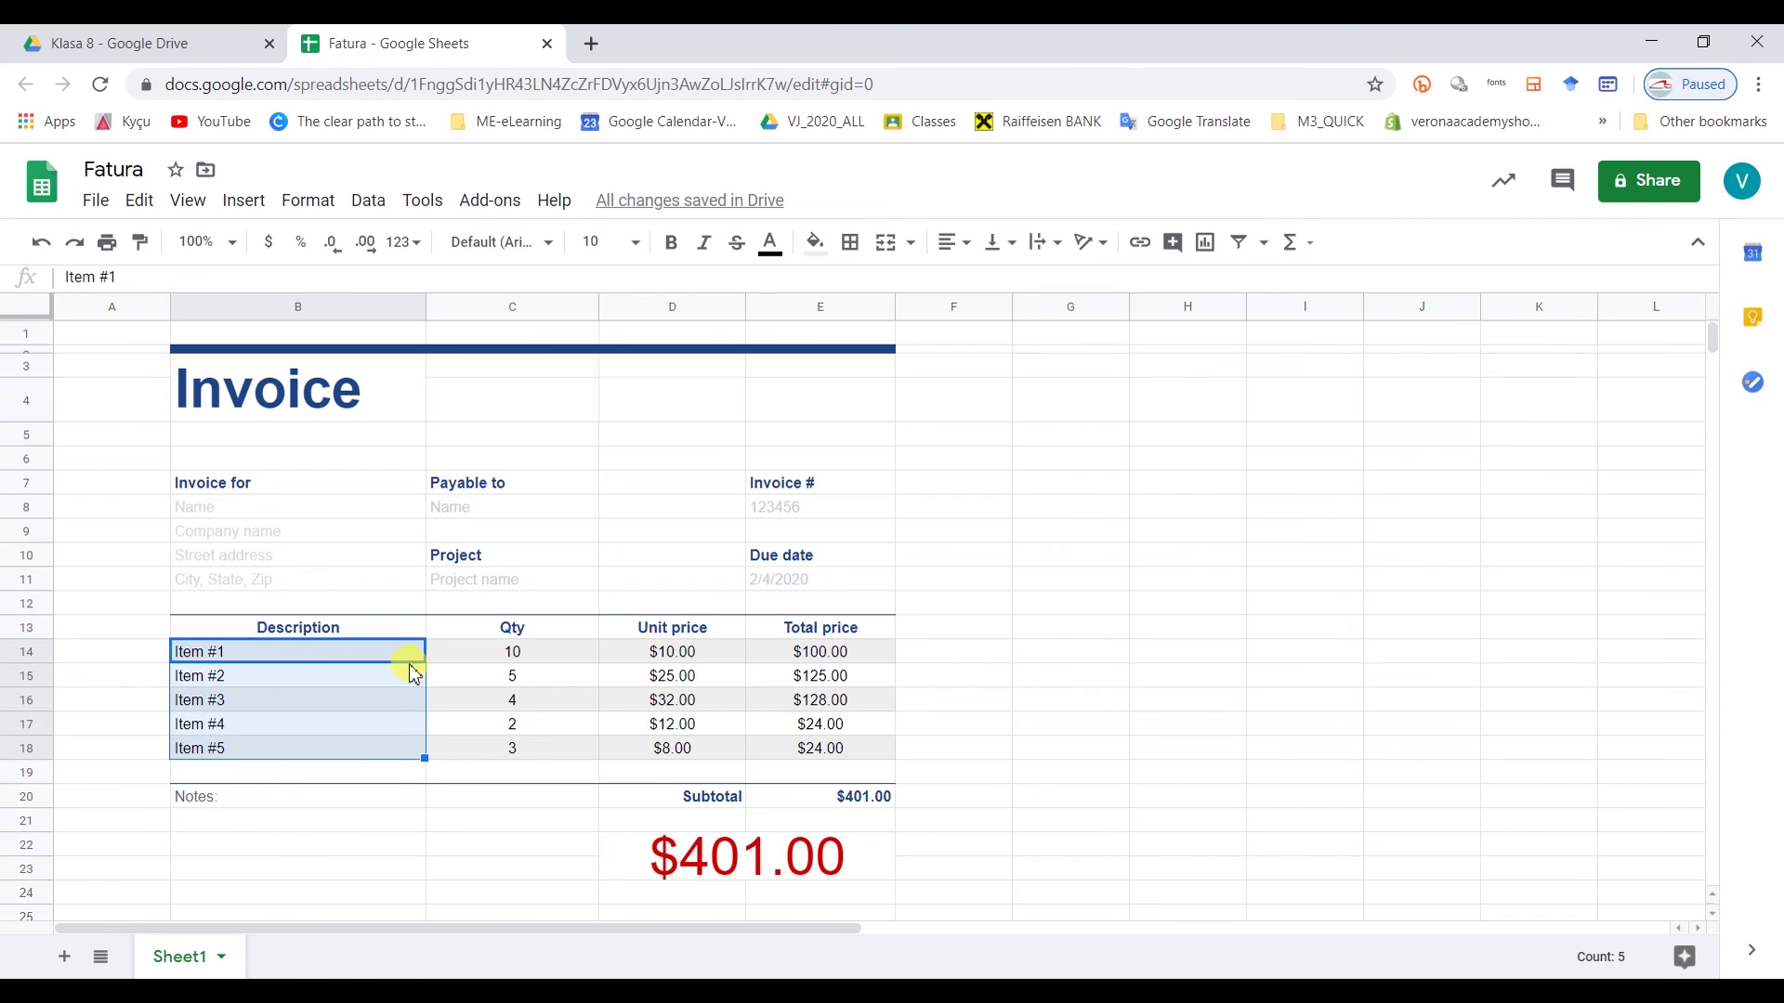
left_click(279, 801)
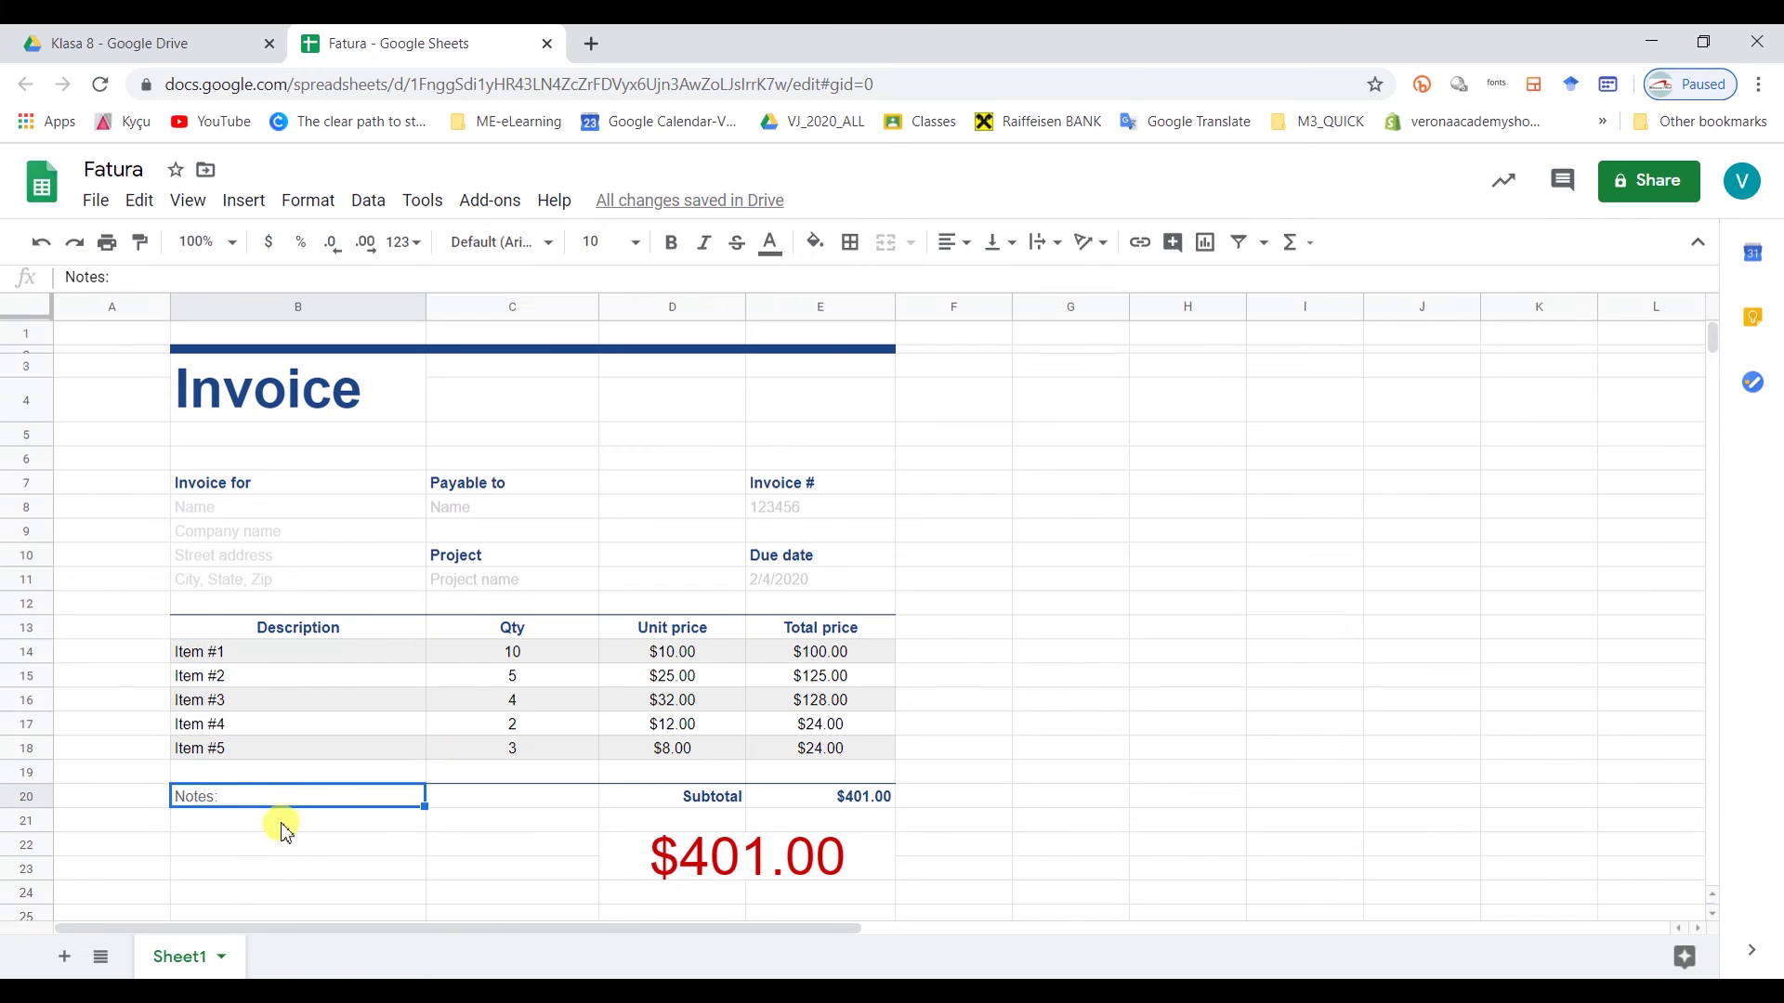
- Merge B21:C23 below the Notes label and align the merged cell's content to the top
left_click(264, 825)
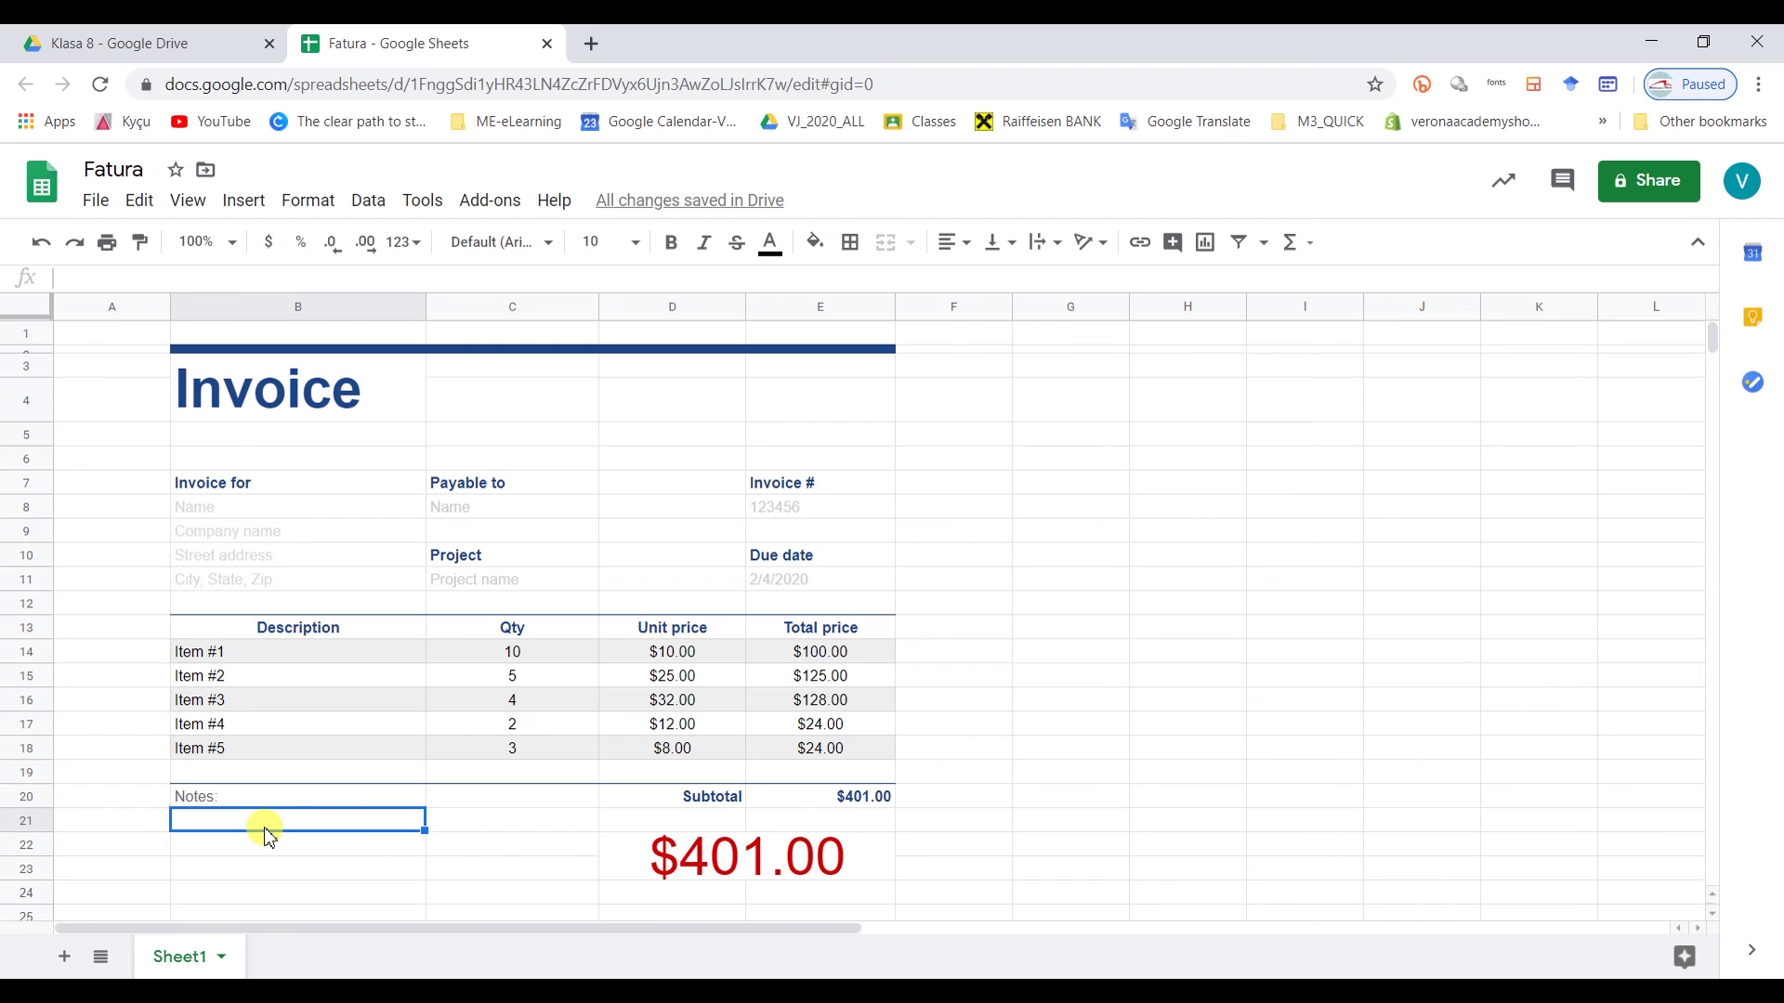
scroll(264, 836, "down", 1)
left_click_drag(291, 716, 488, 777)
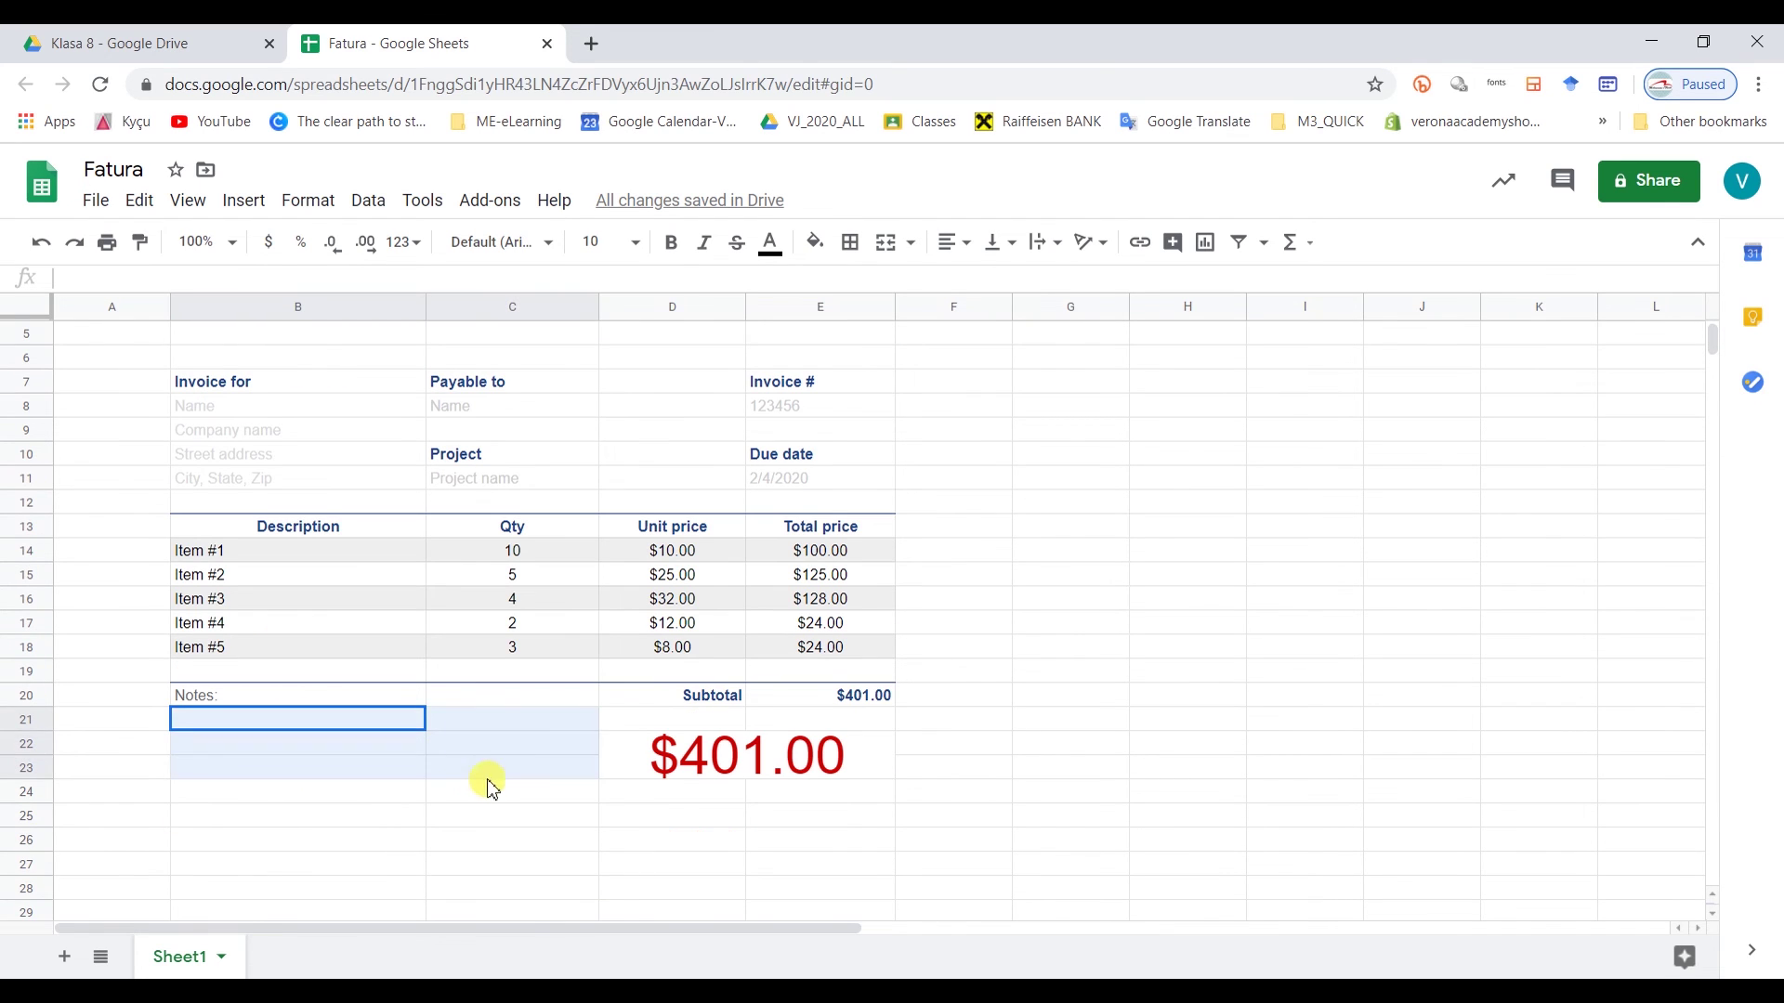
left_click(888, 249)
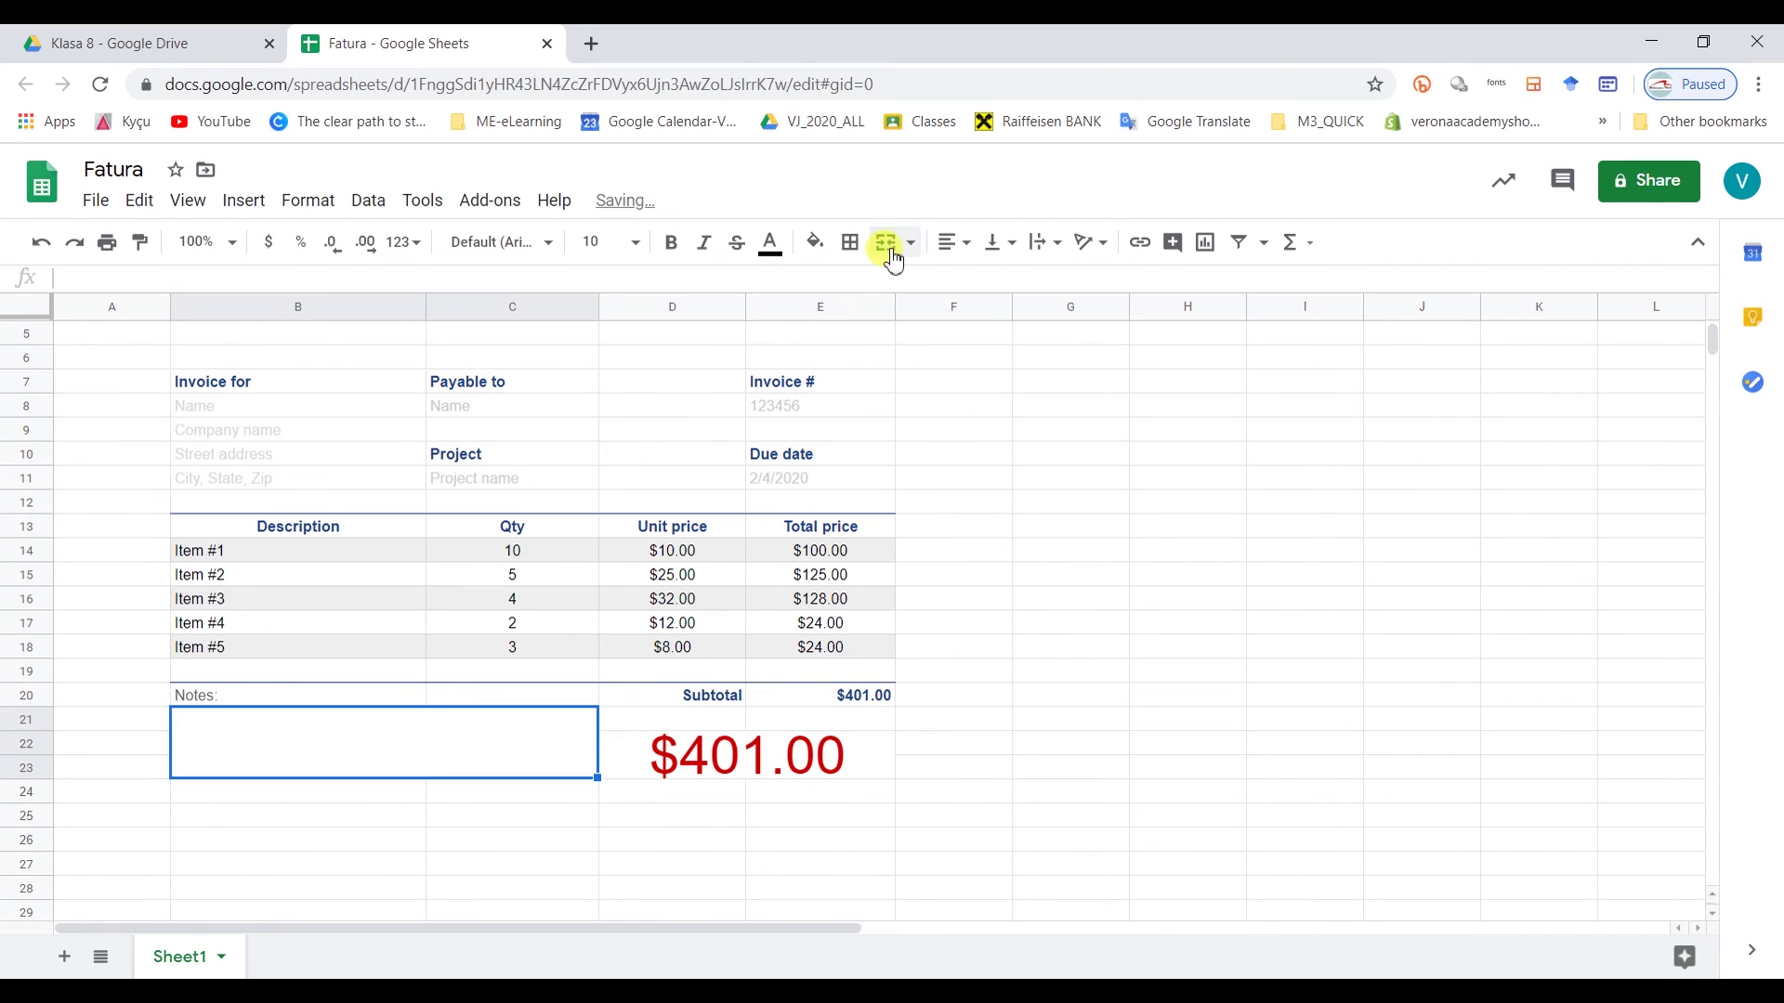
left_click(953, 243)
left_click(1001, 244)
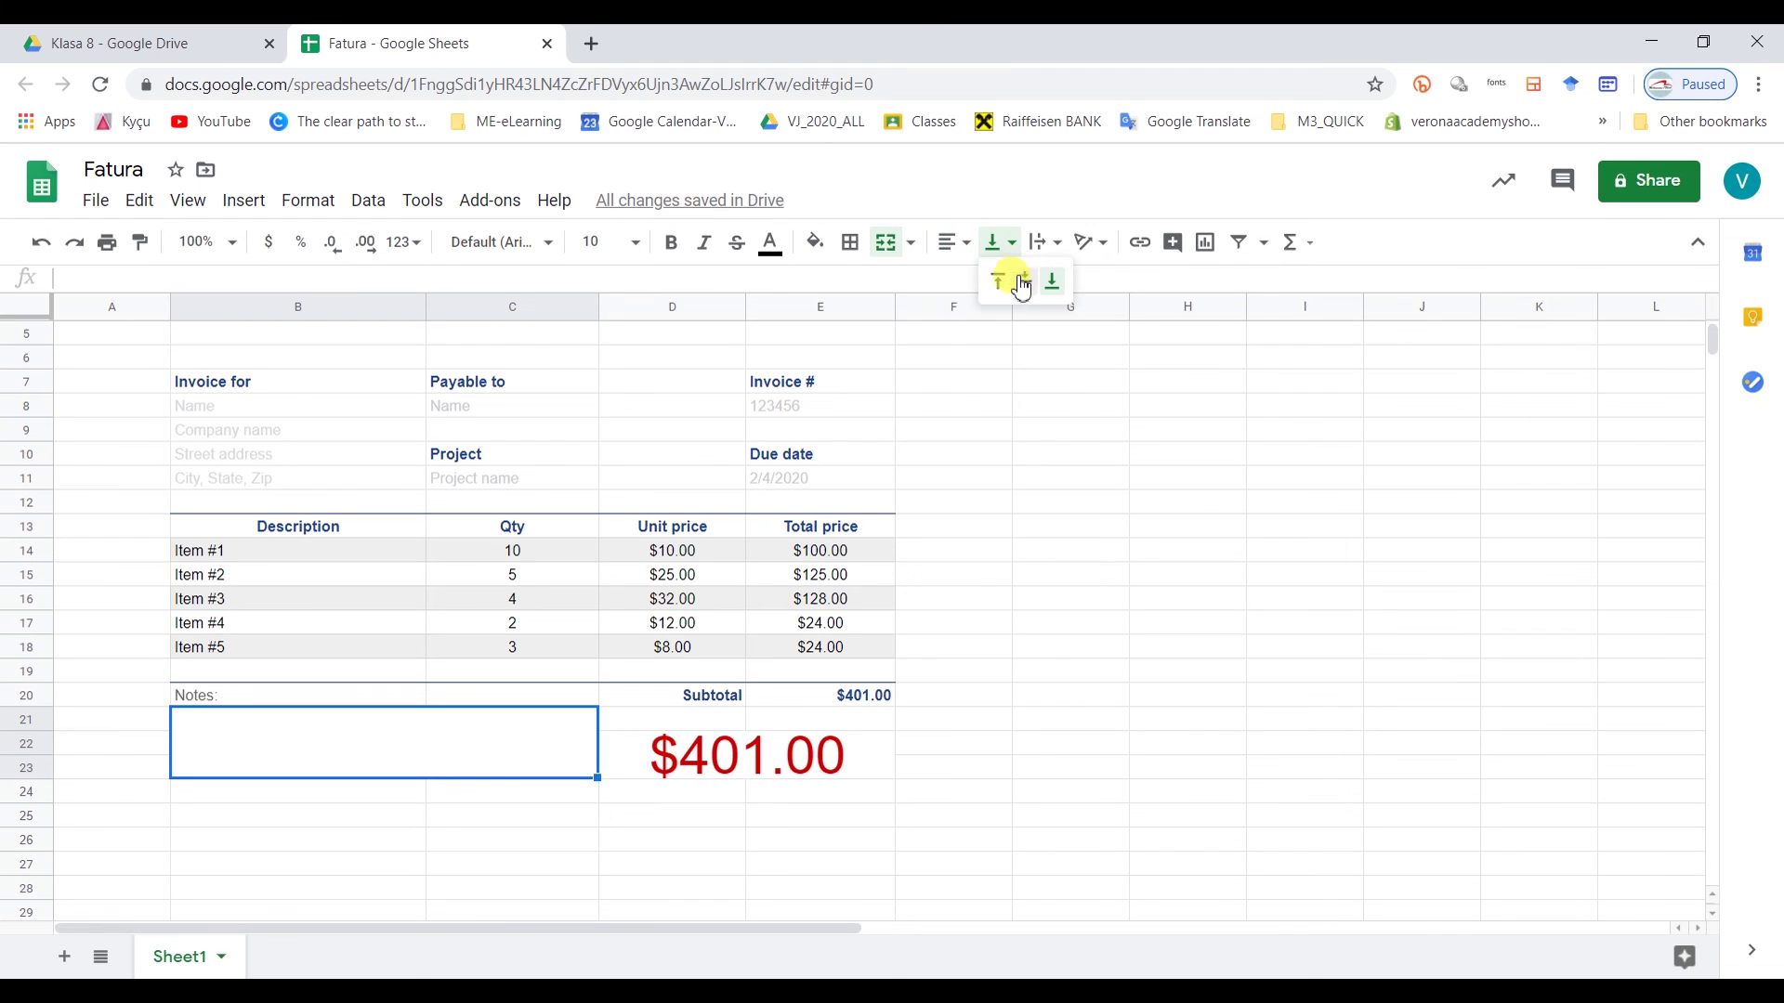
left_click(996, 280)
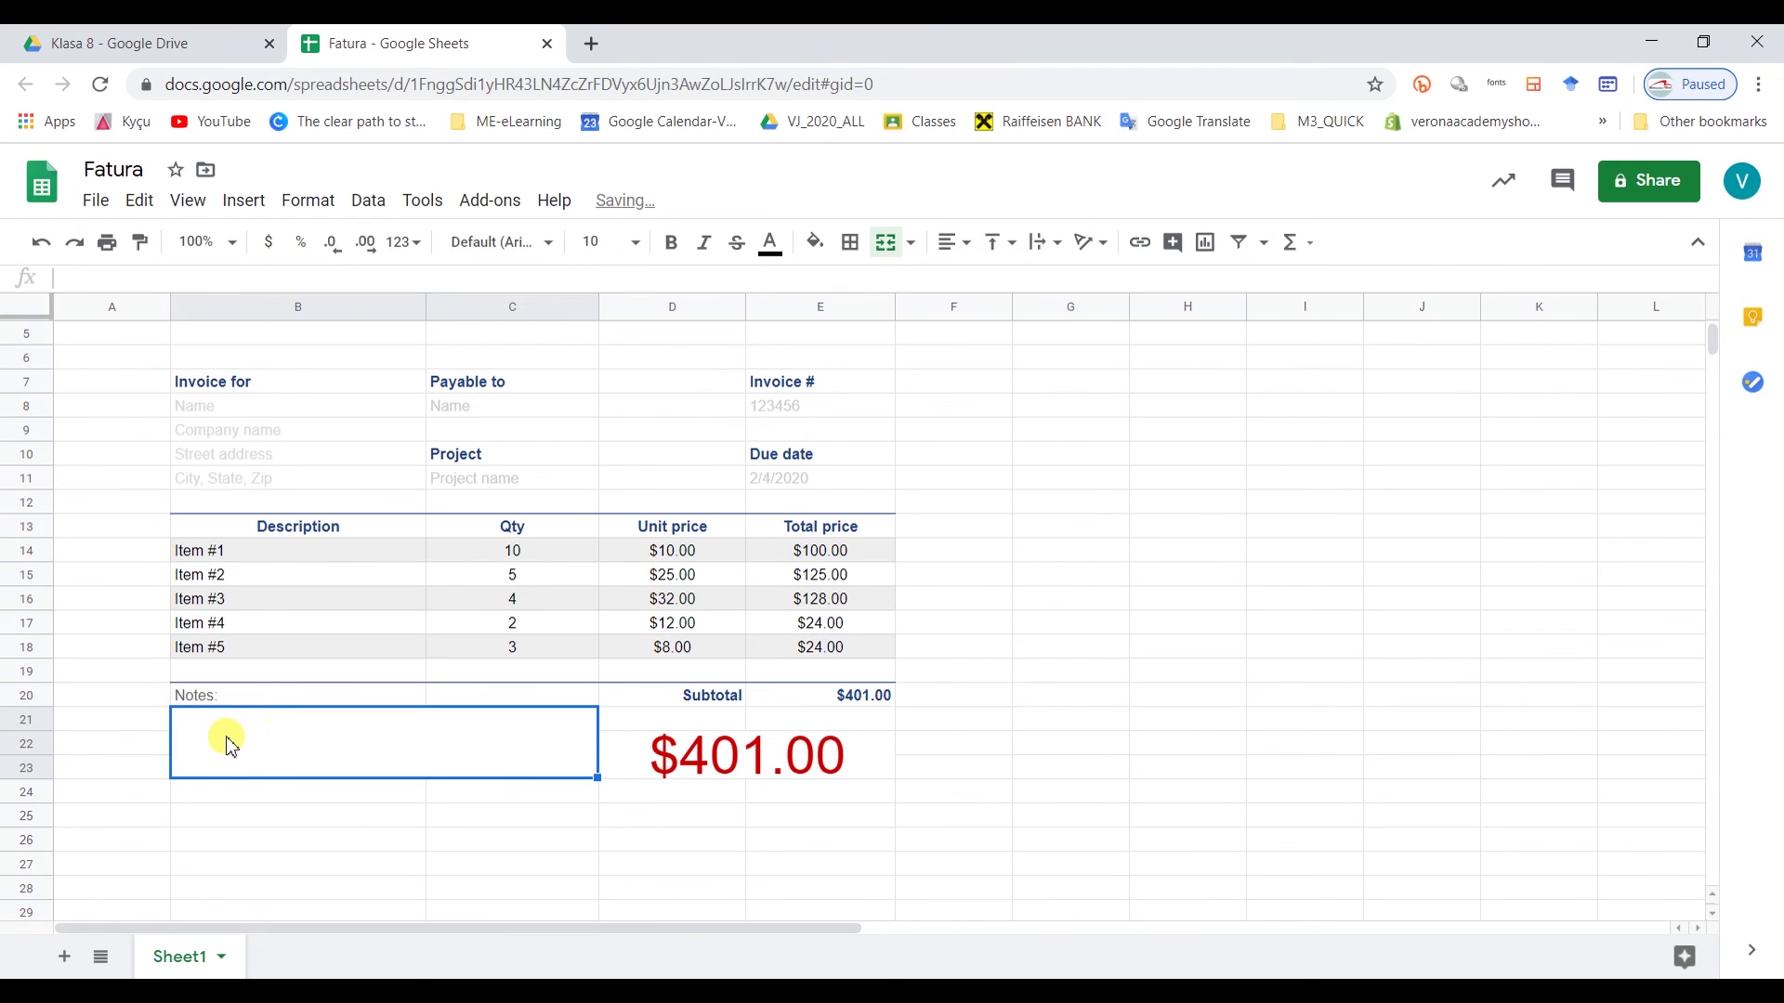
- Enter the sample text test in the merged notes cell to check its alignment, and clear it
type("test")
key("Return")
left_click(227, 817)
left_click(221, 746)
left_click(359, 862)
- Hide the sheet's gridlines and collapse the header area with the menus
scroll(398, 749, "up", 2)
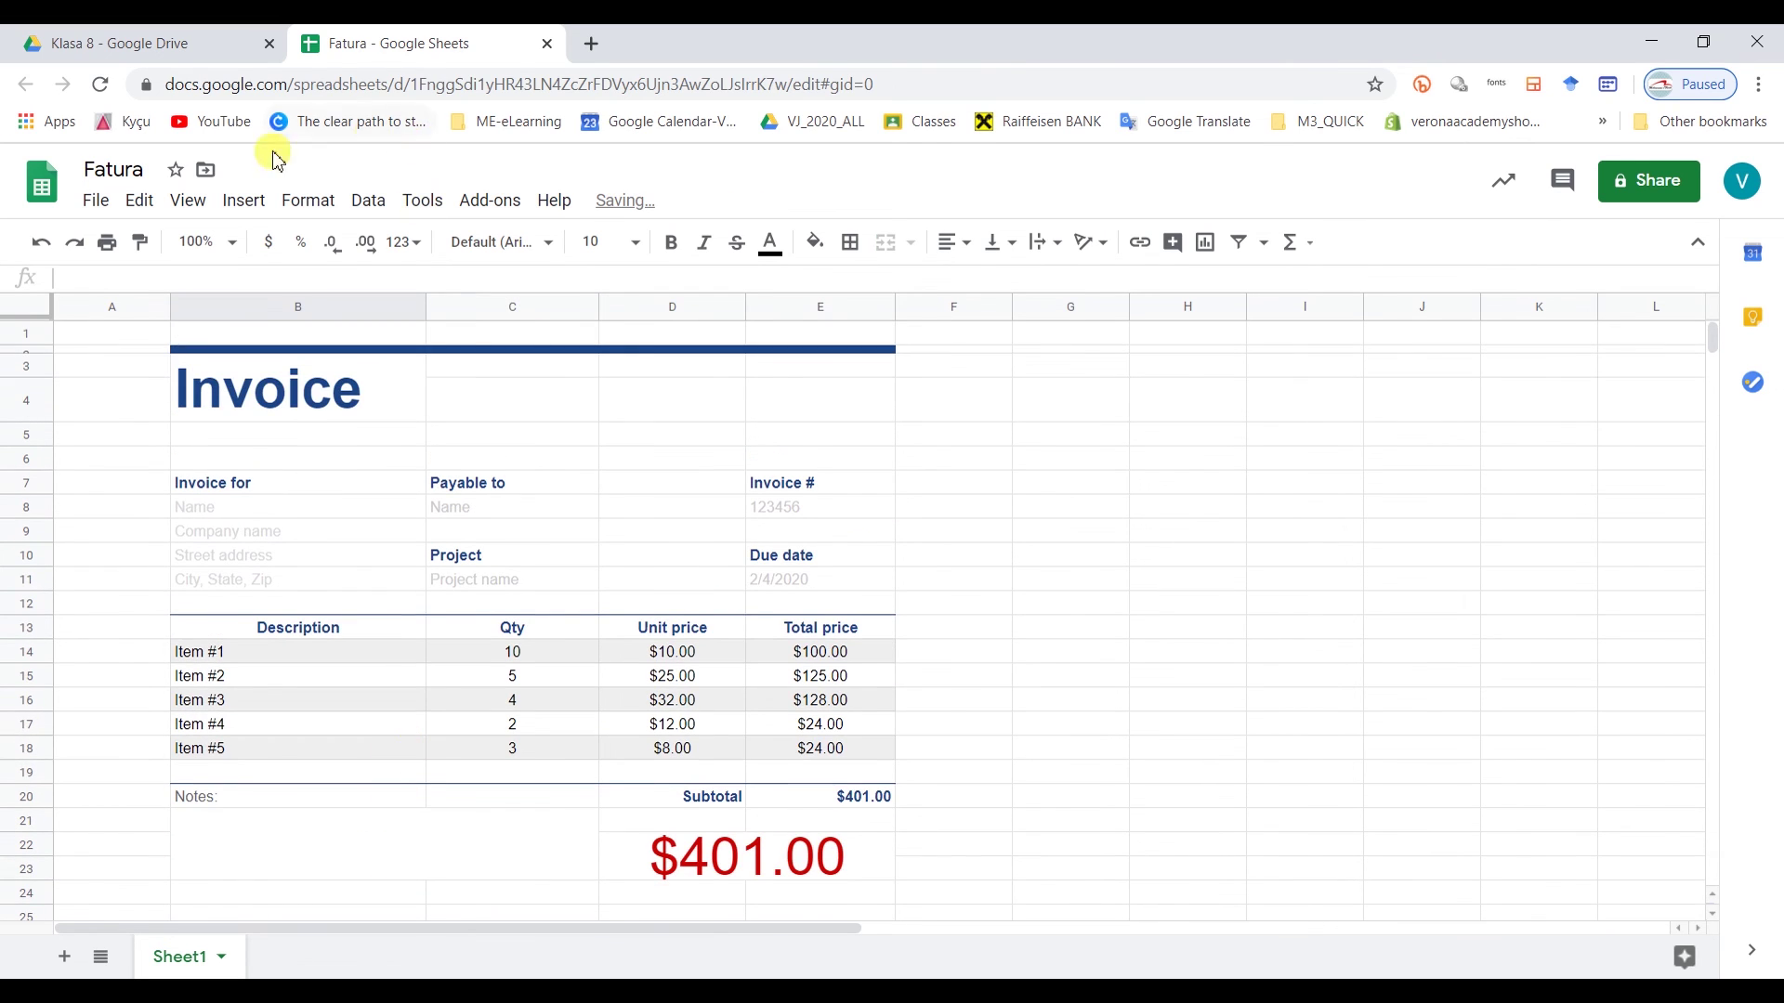
left_click(189, 200)
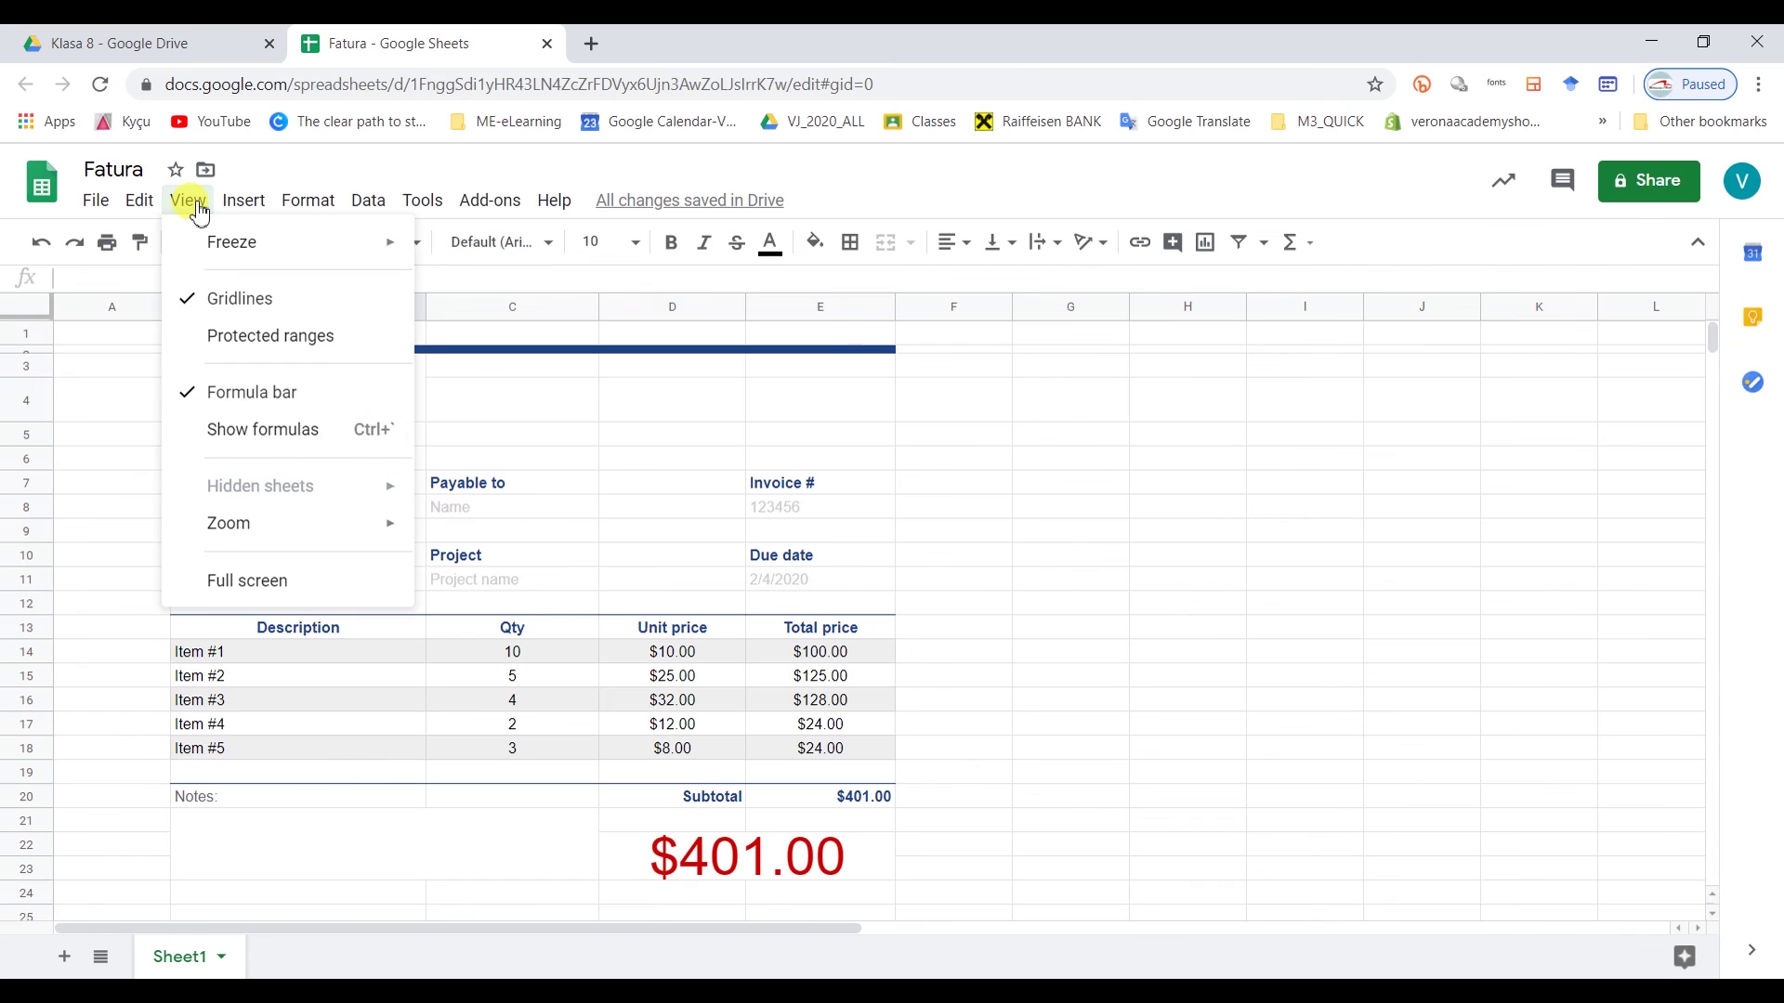
left_click(223, 298)
left_click(1174, 572)
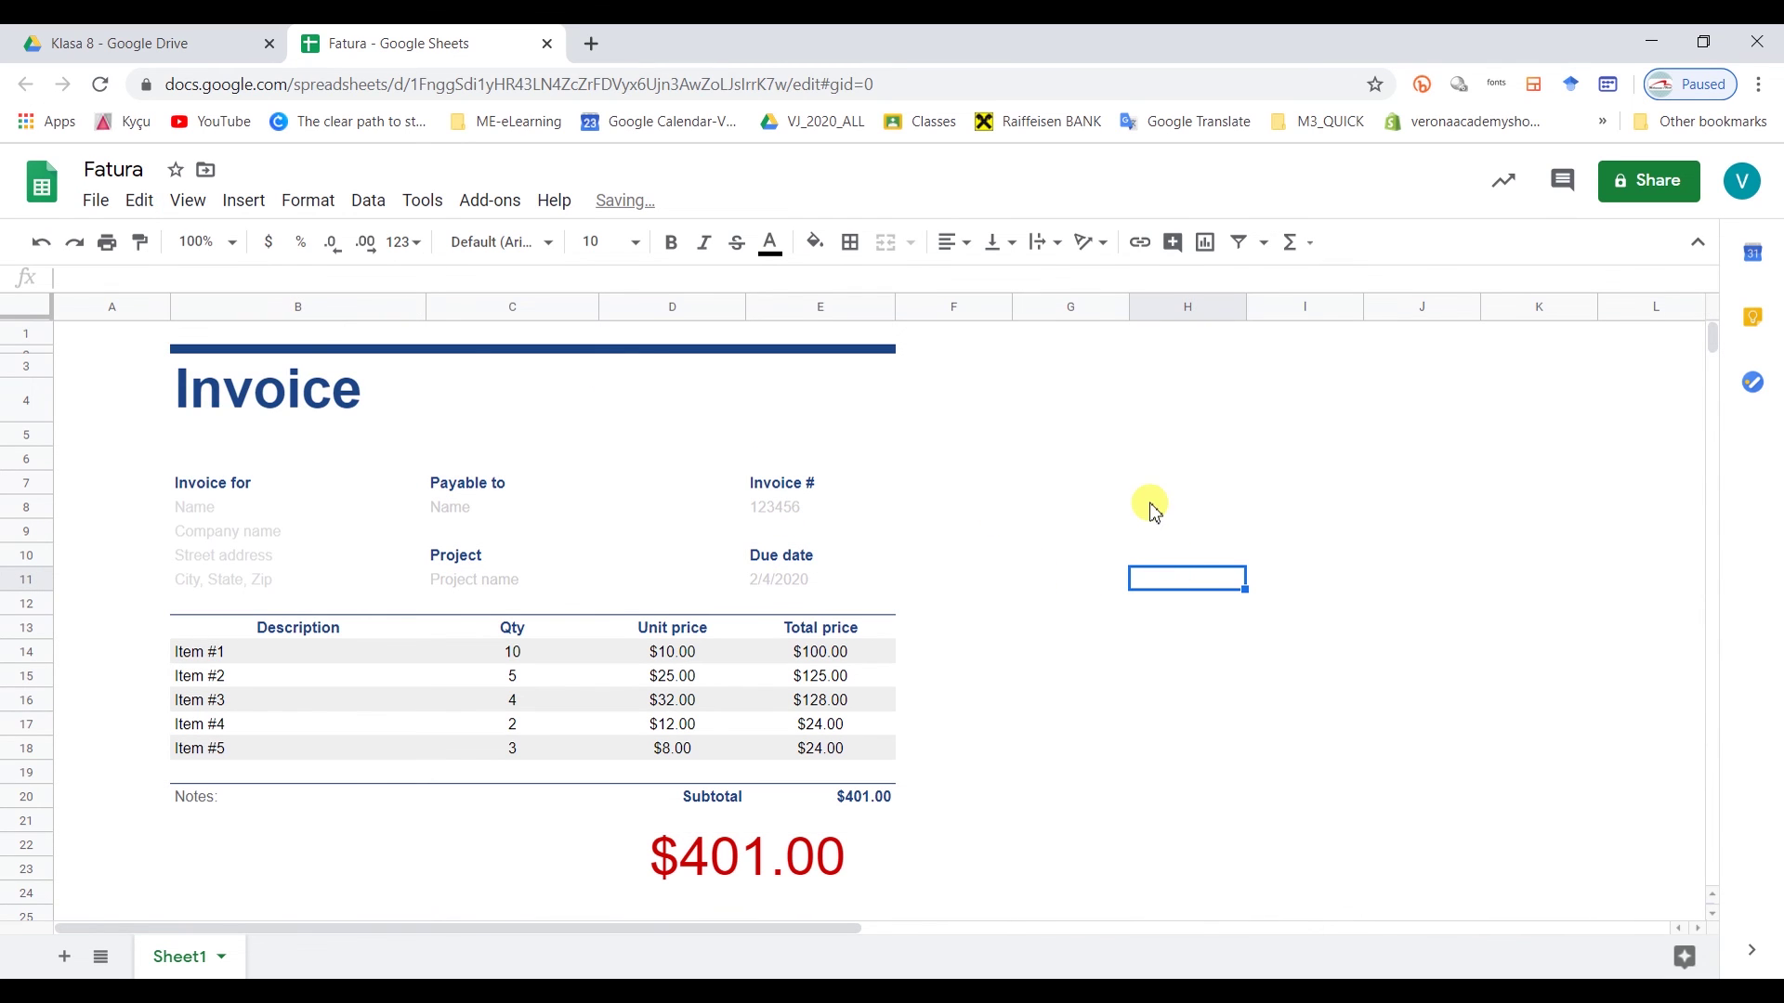
left_click(1698, 243)
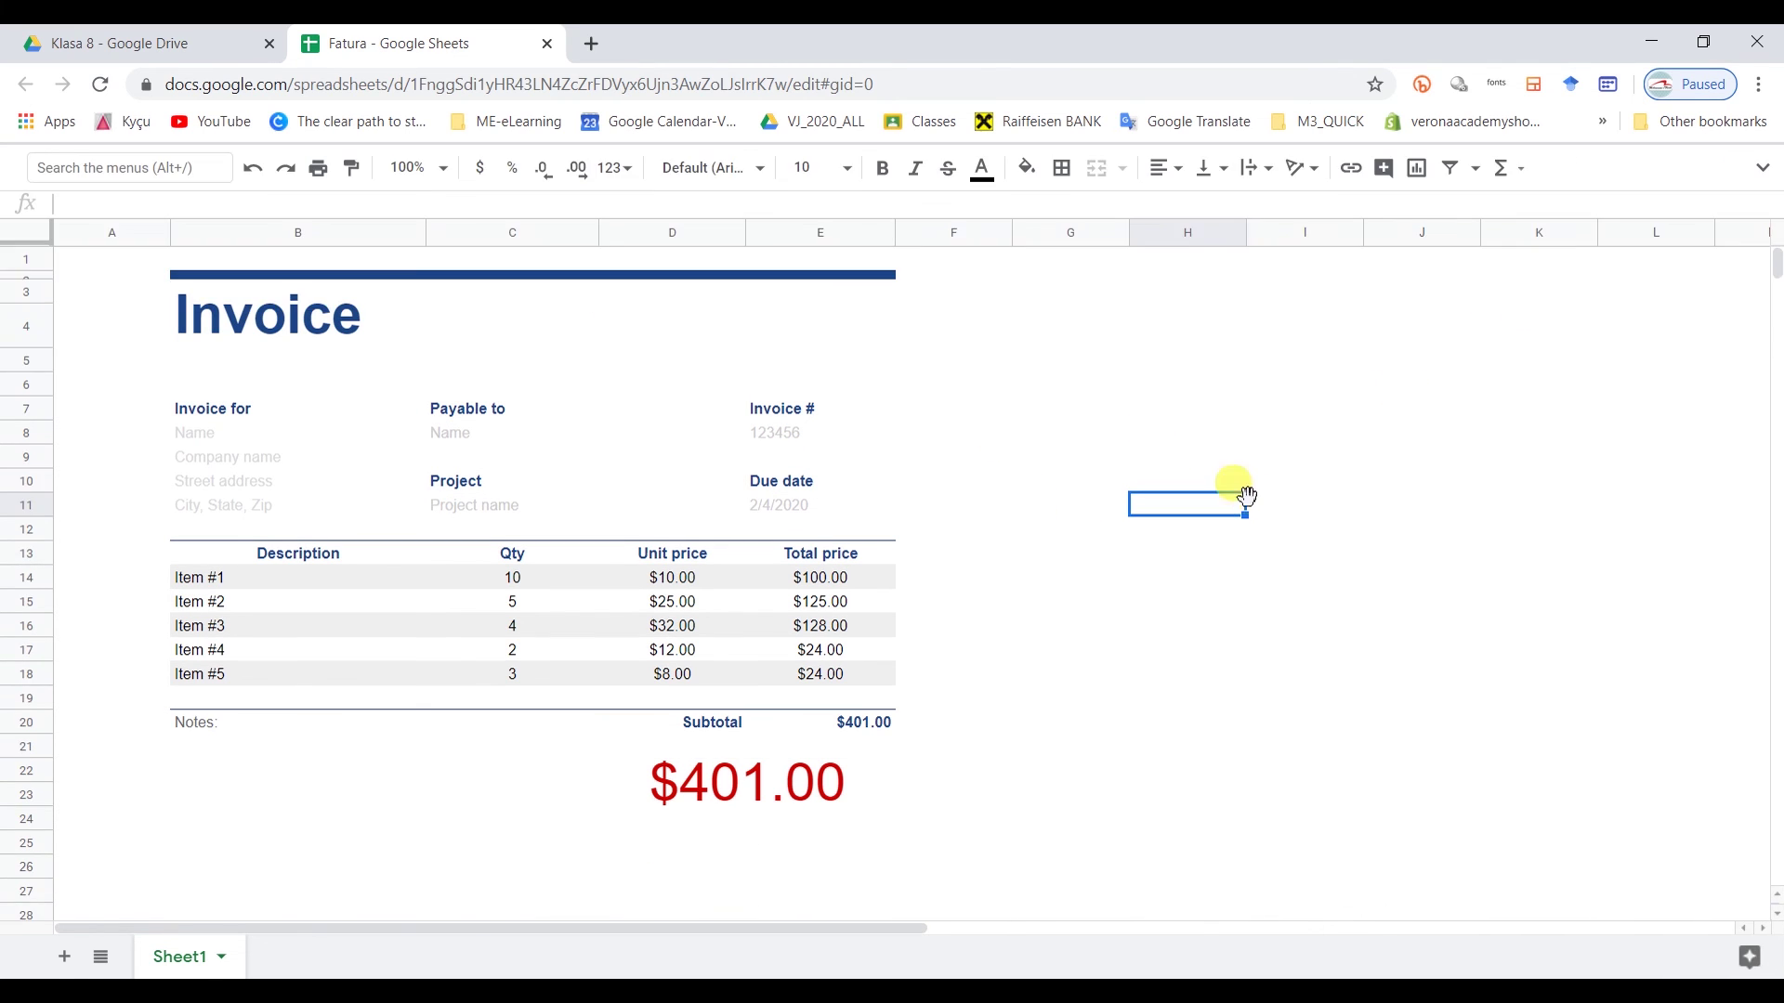
- Select B1:E24, open the print settings, and choose A4 paper in portrait orientation
left_click(198, 276)
left_click_drag(187, 256, 832, 834)
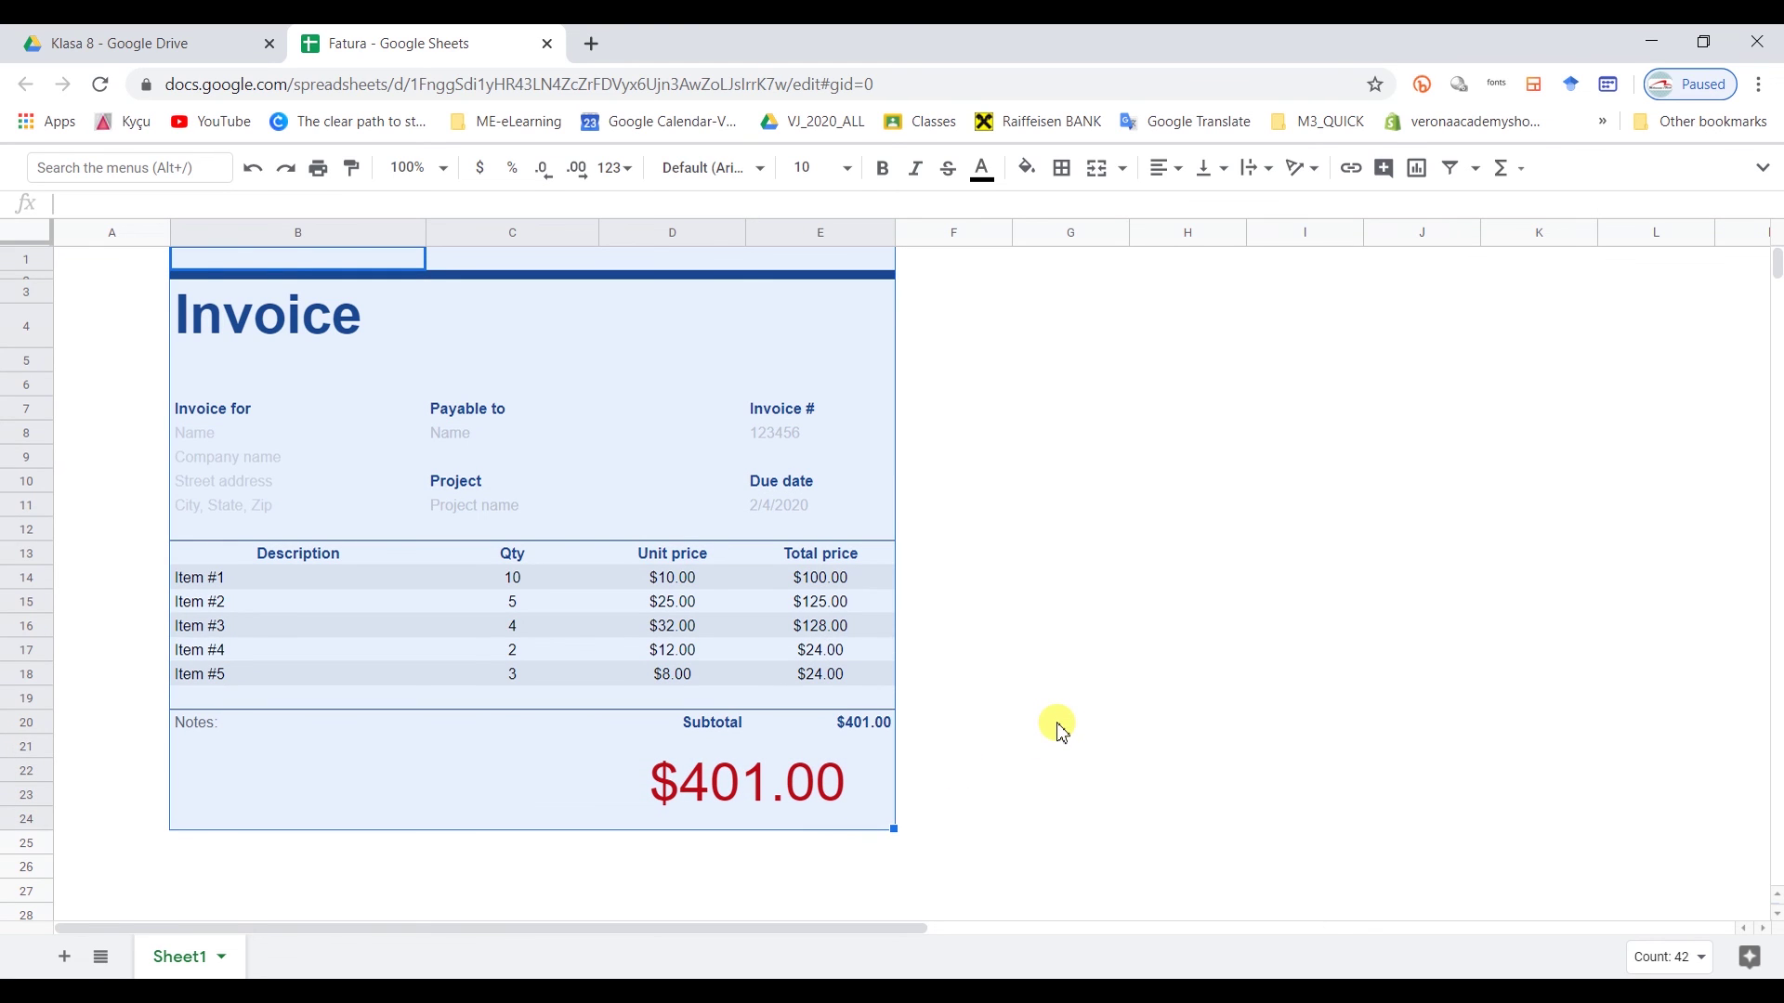
key("ctrl+p")
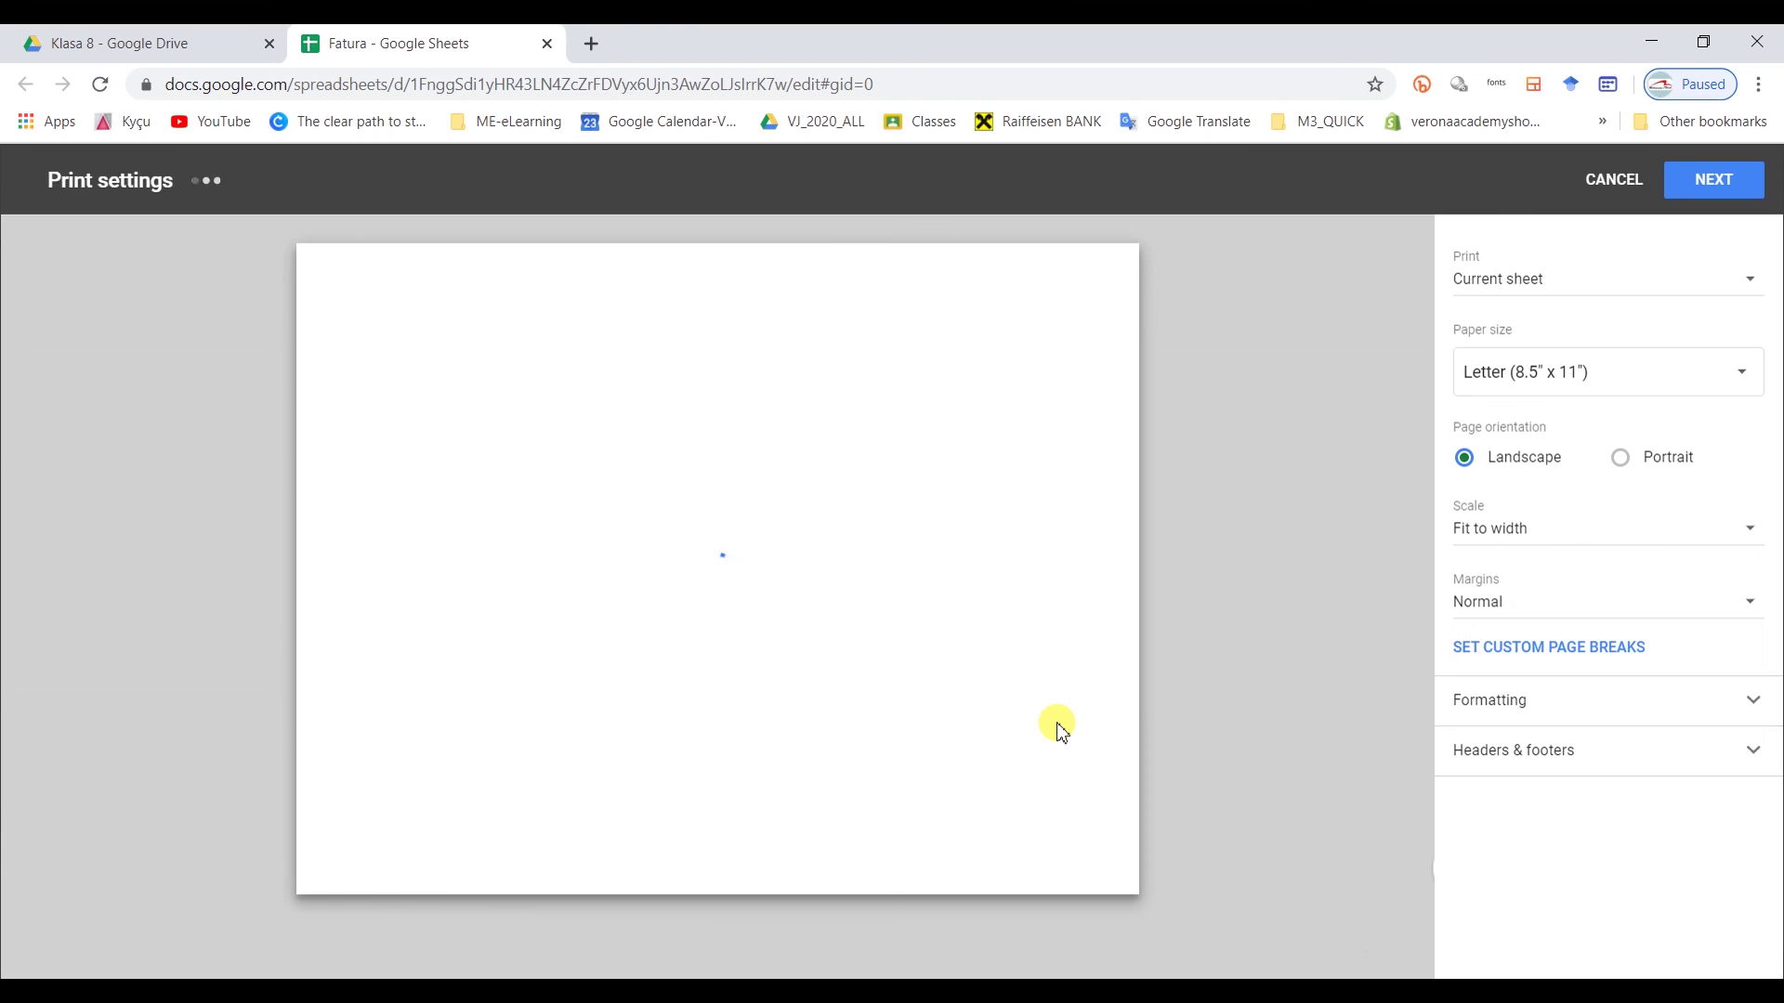
left_click(1551, 372)
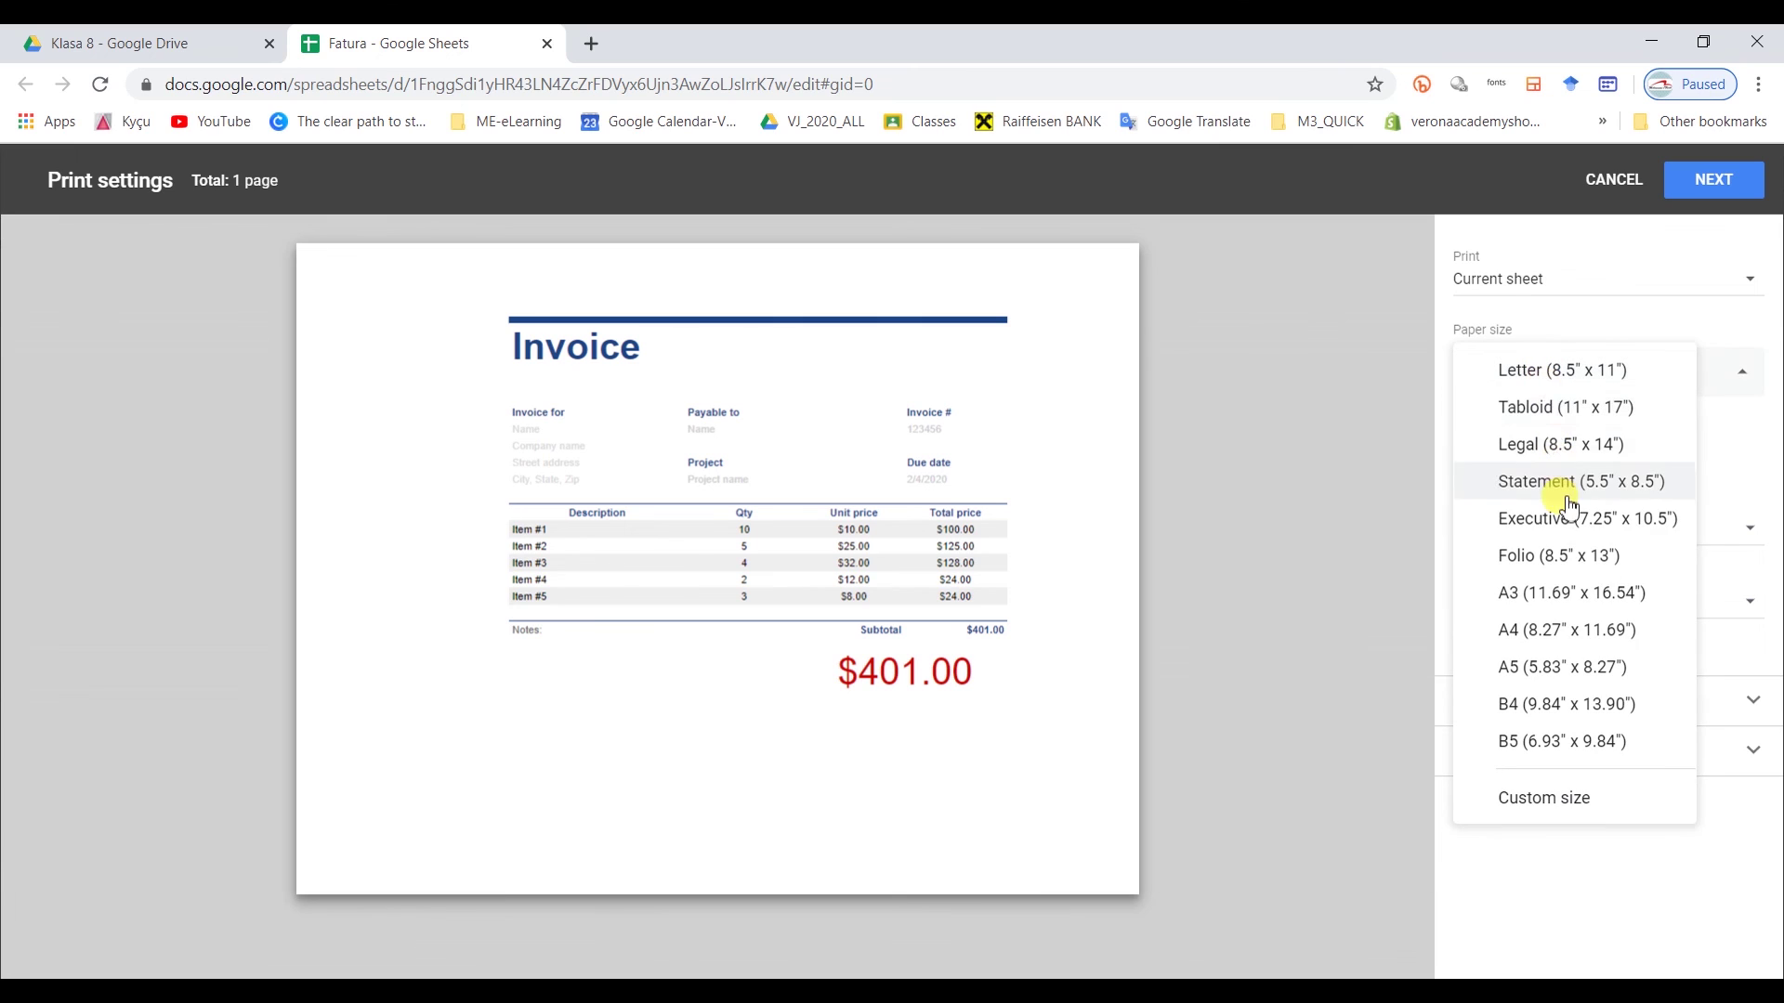
left_click(1570, 630)
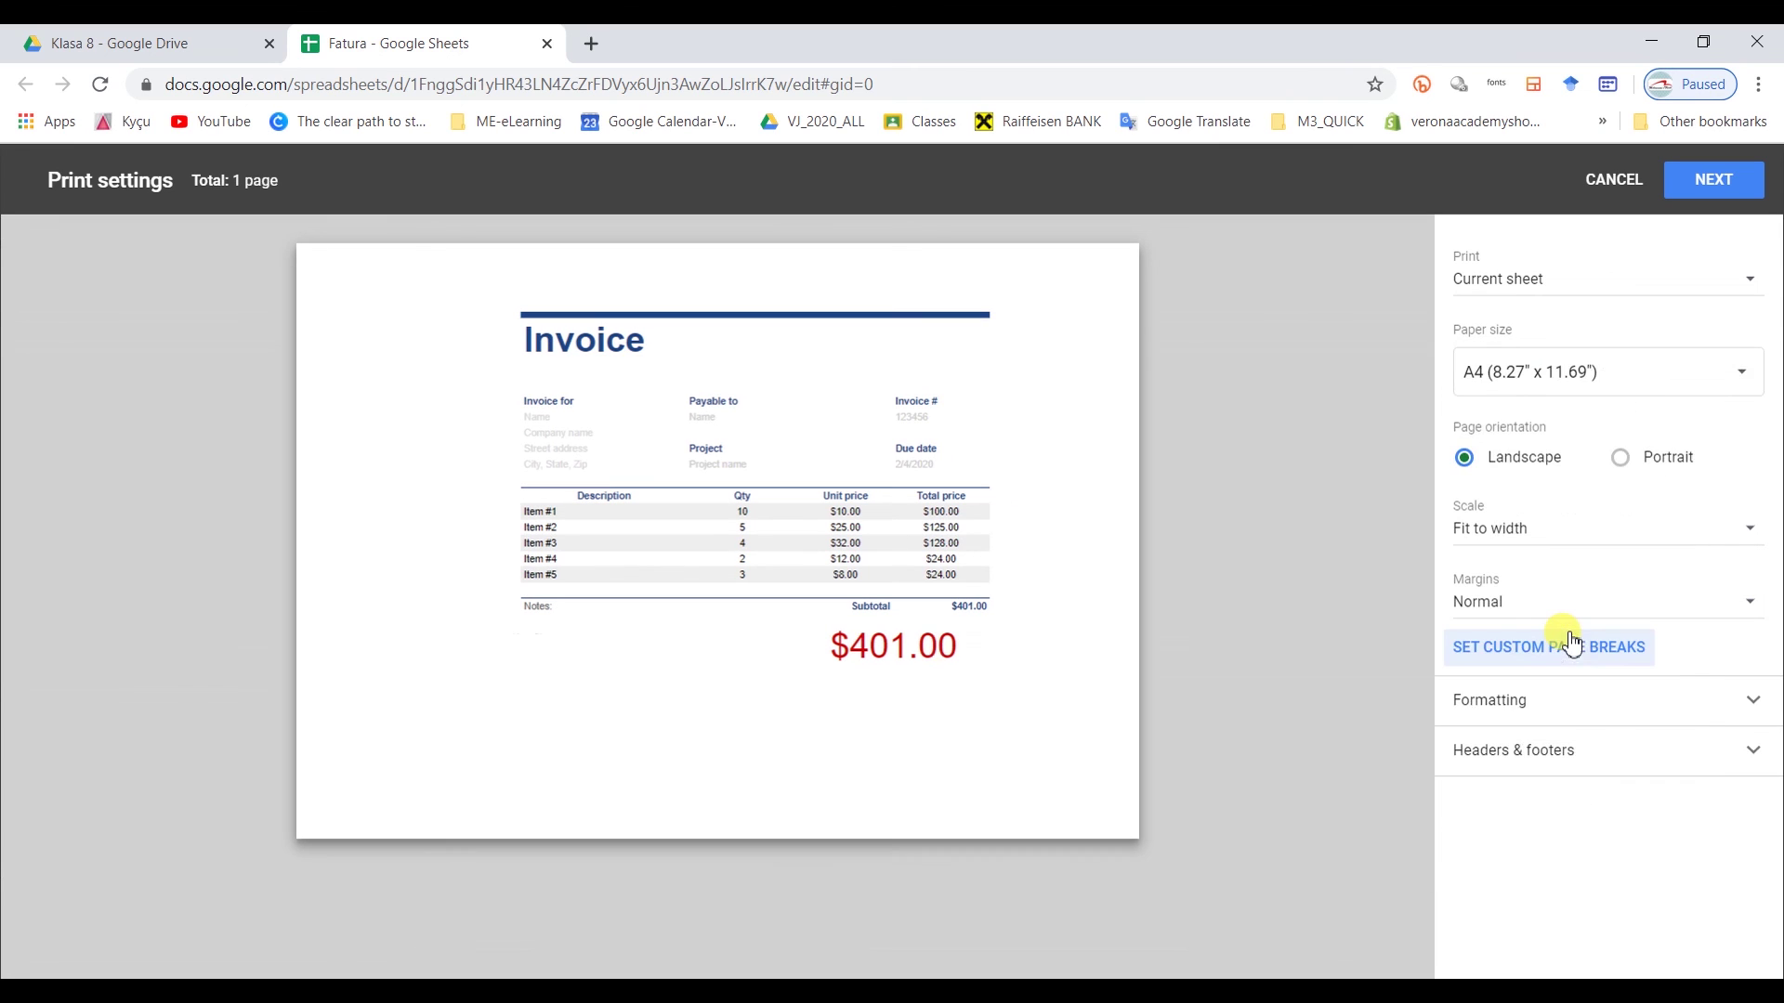
left_click(1621, 465)
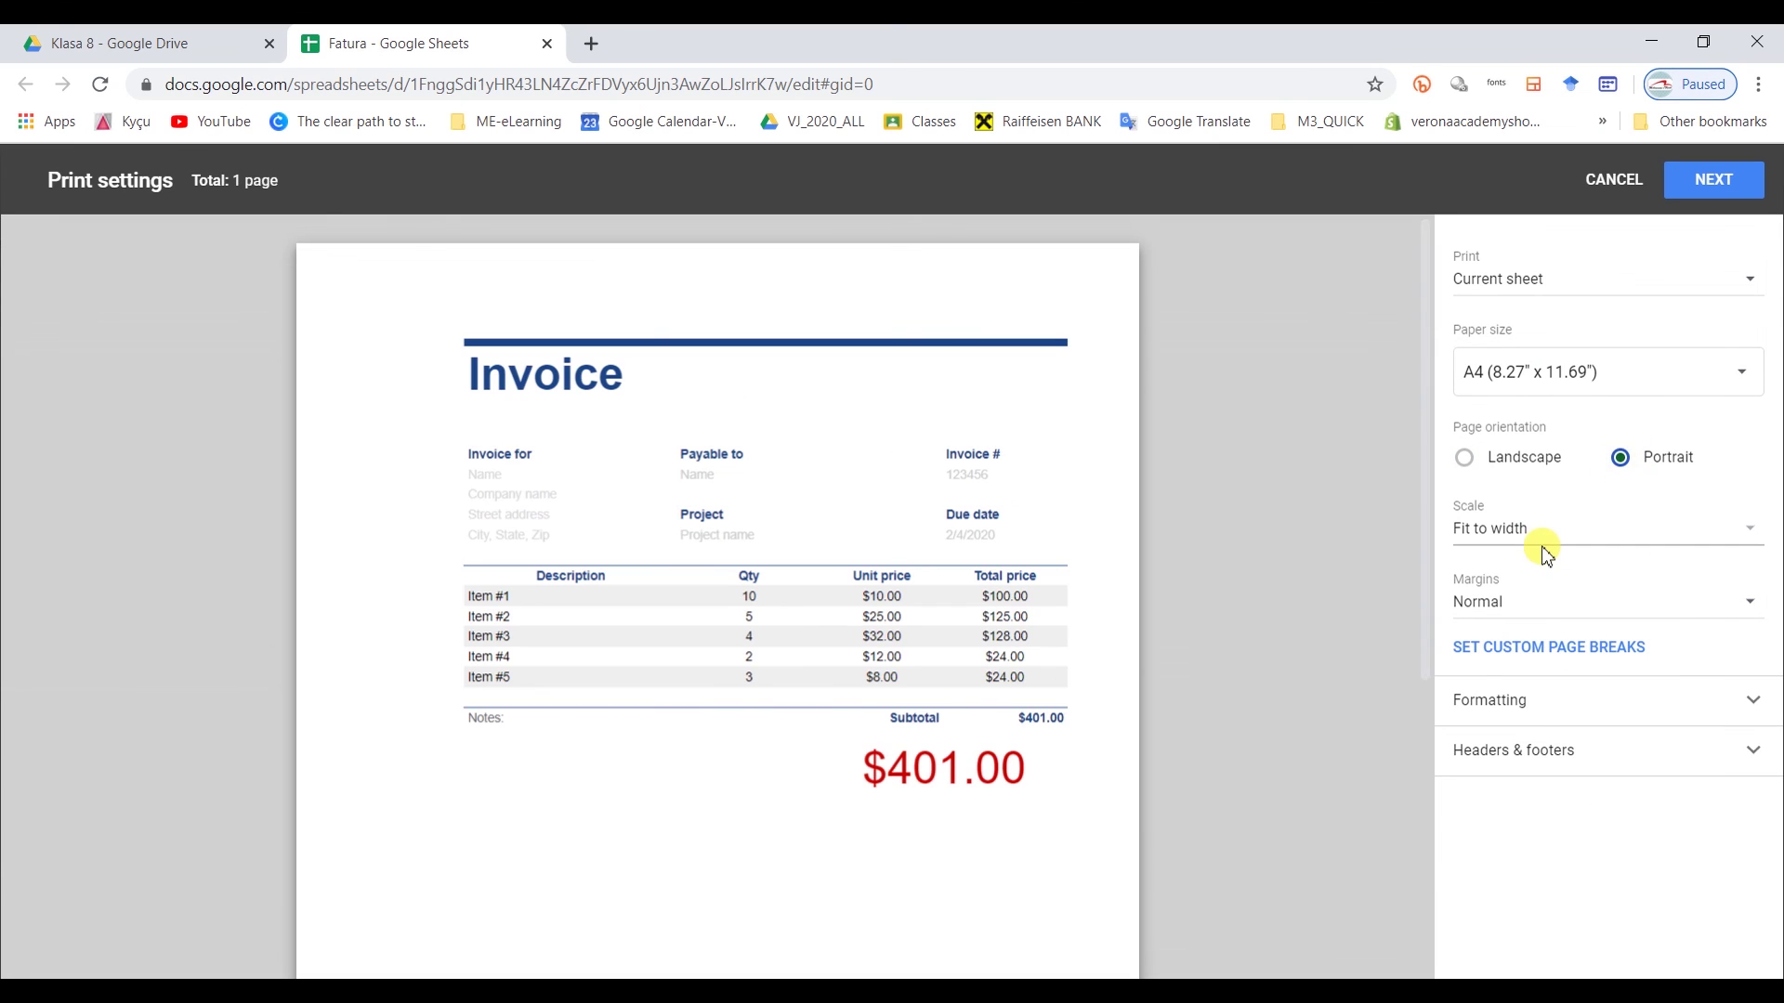
- Set the vertical alignment of the printed page to Center in the print formatting options
left_click(1560, 703)
scroll(1577, 651, "down", 2)
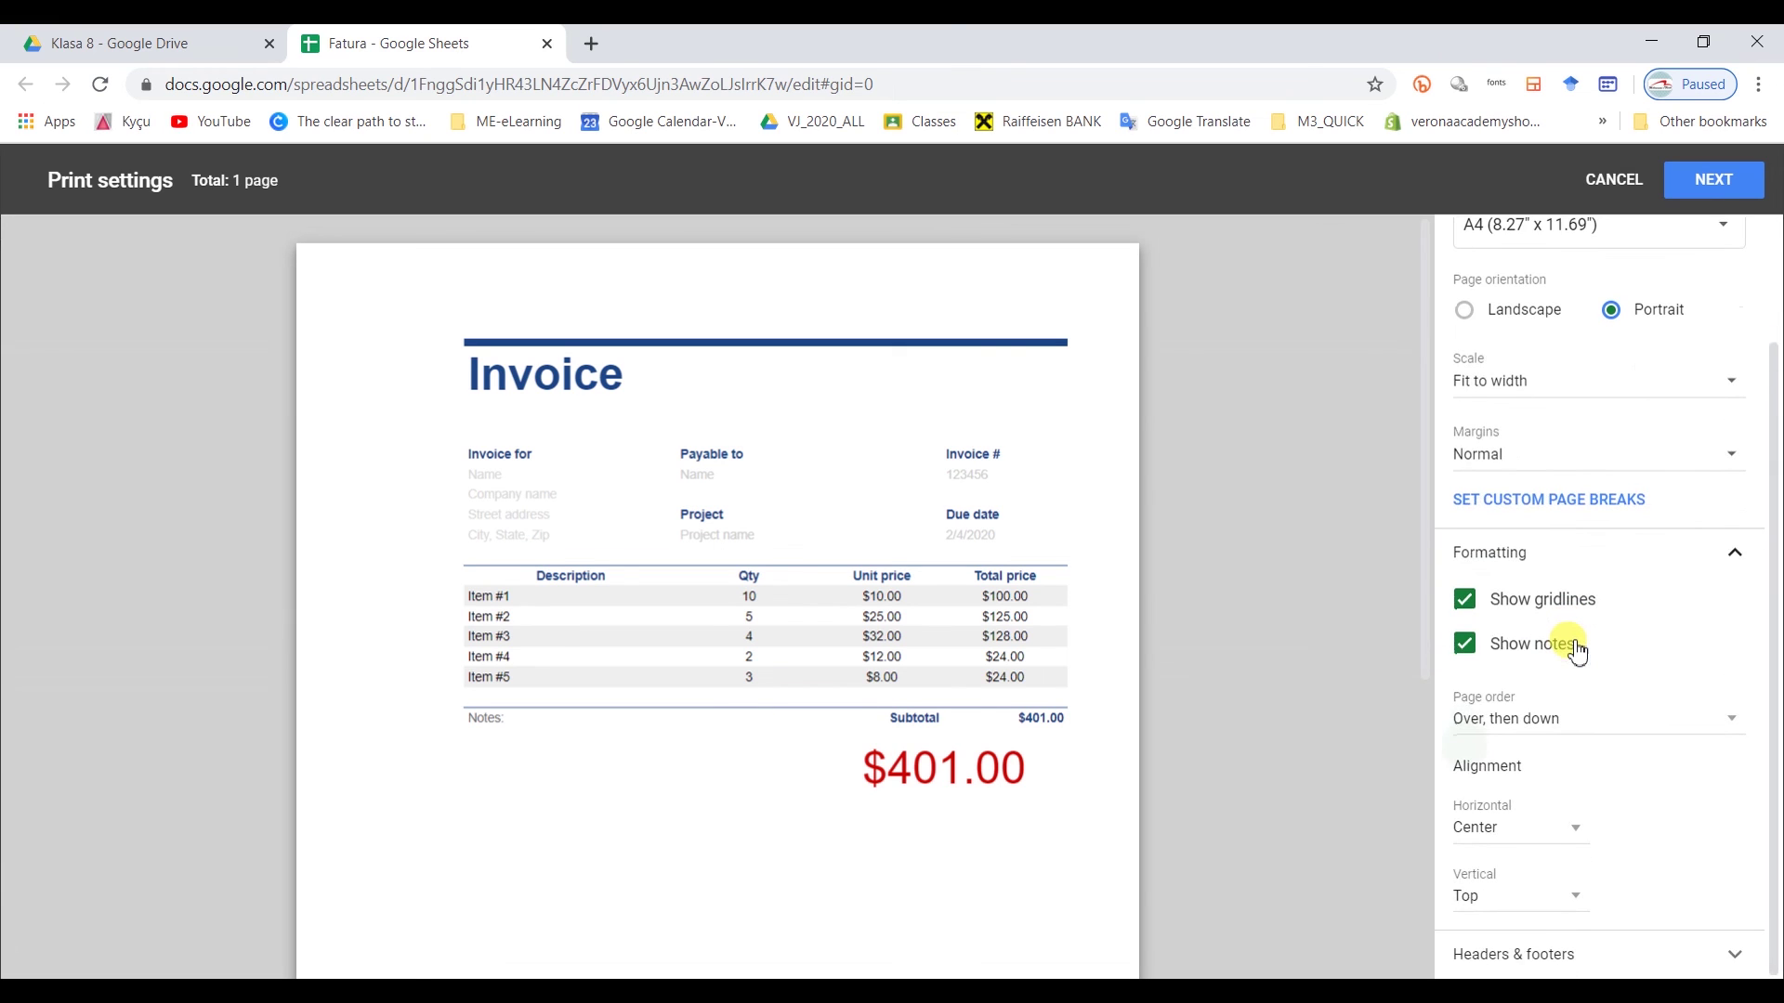
left_click(1528, 892)
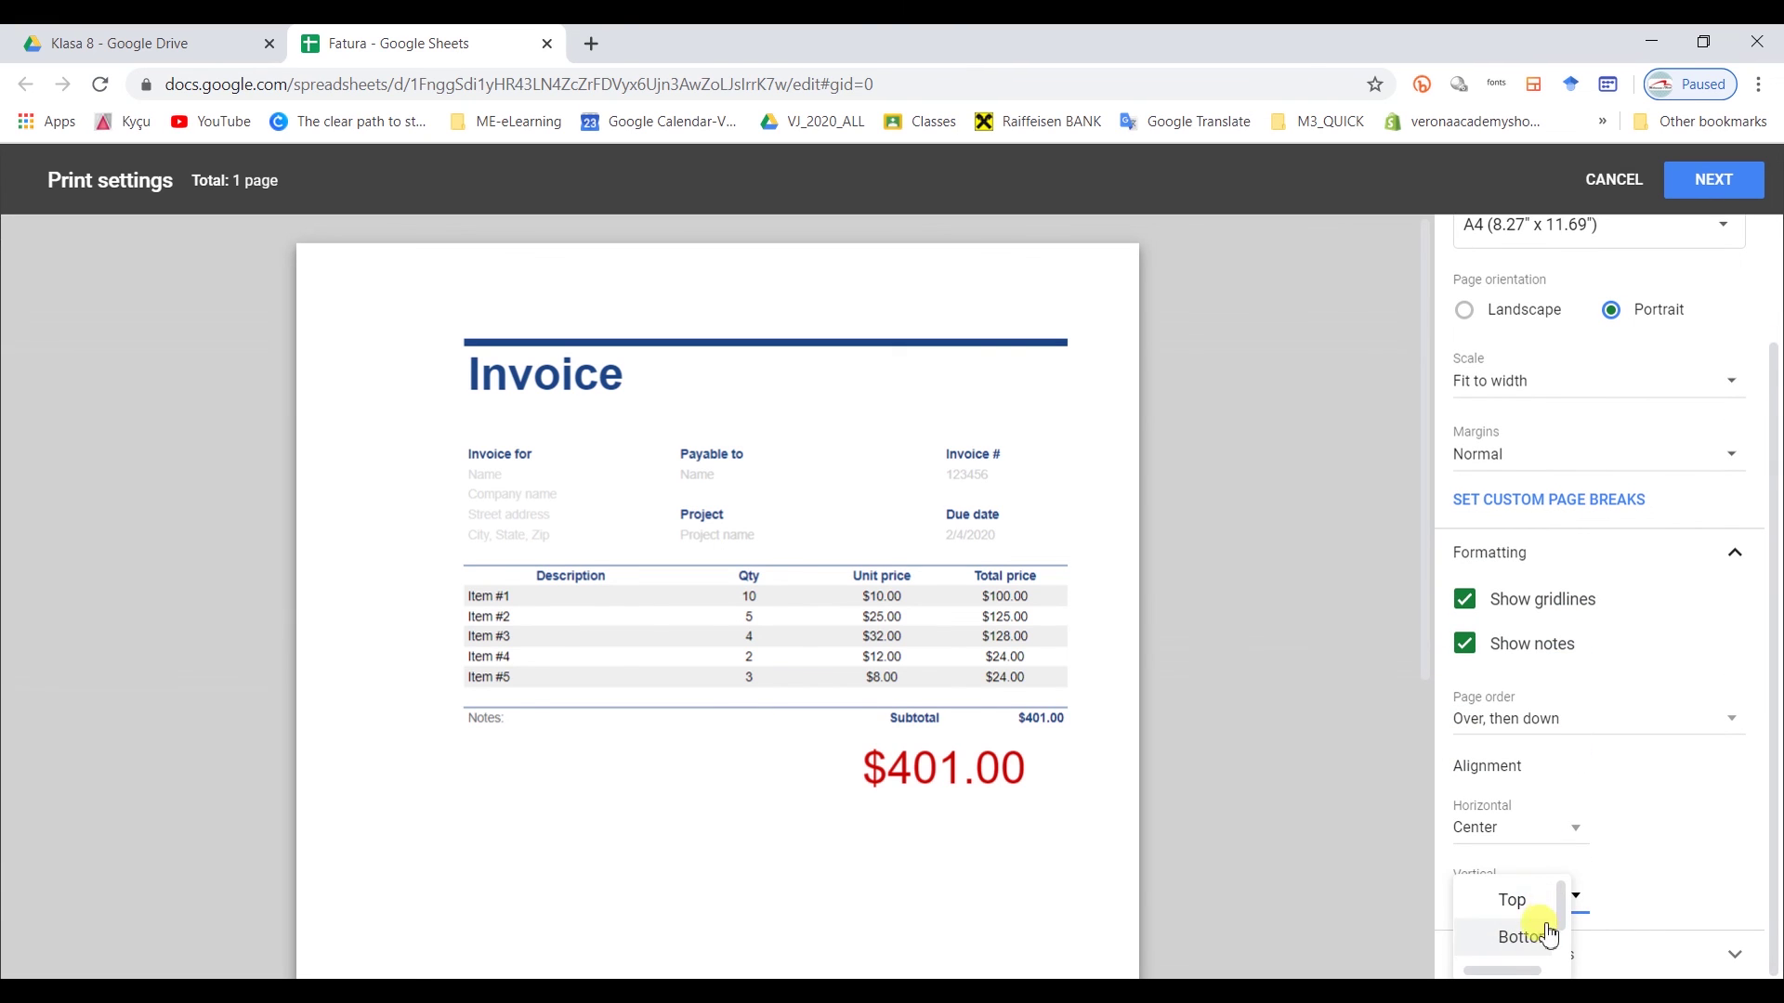
scroll(1565, 934, "down", 1)
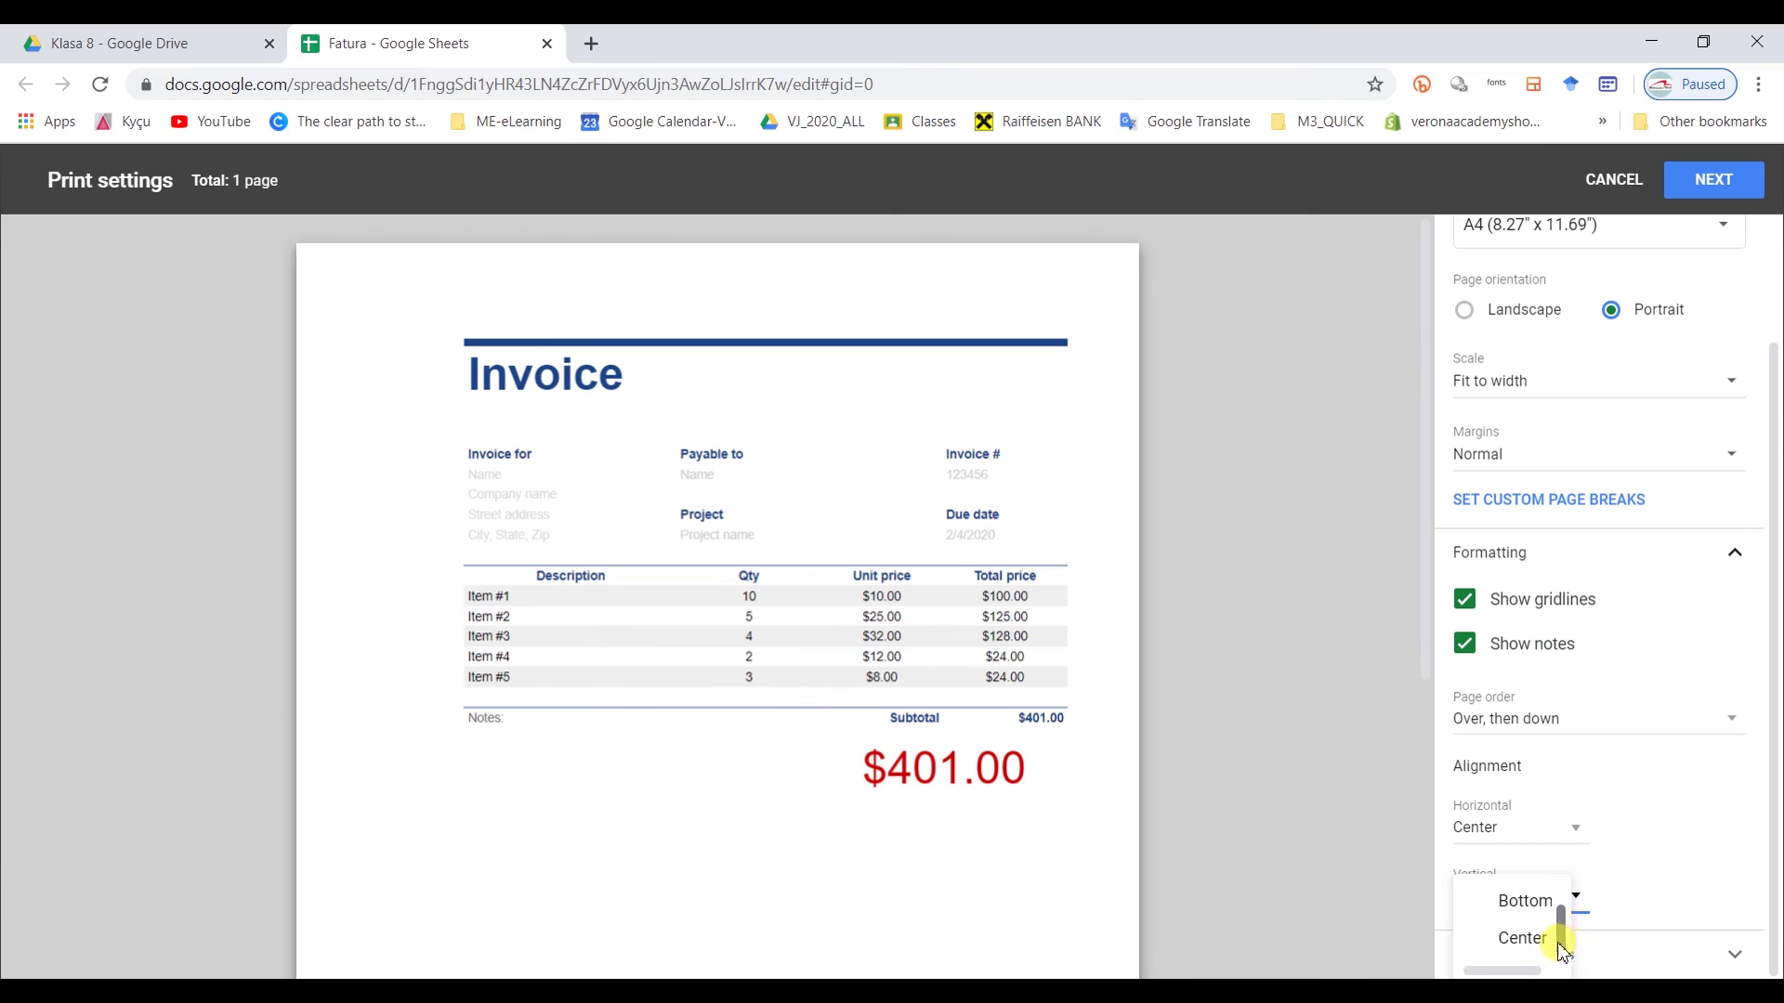
left_click(1525, 941)
scroll(752, 554, "down", 2)
scroll(753, 555, "up", 2)
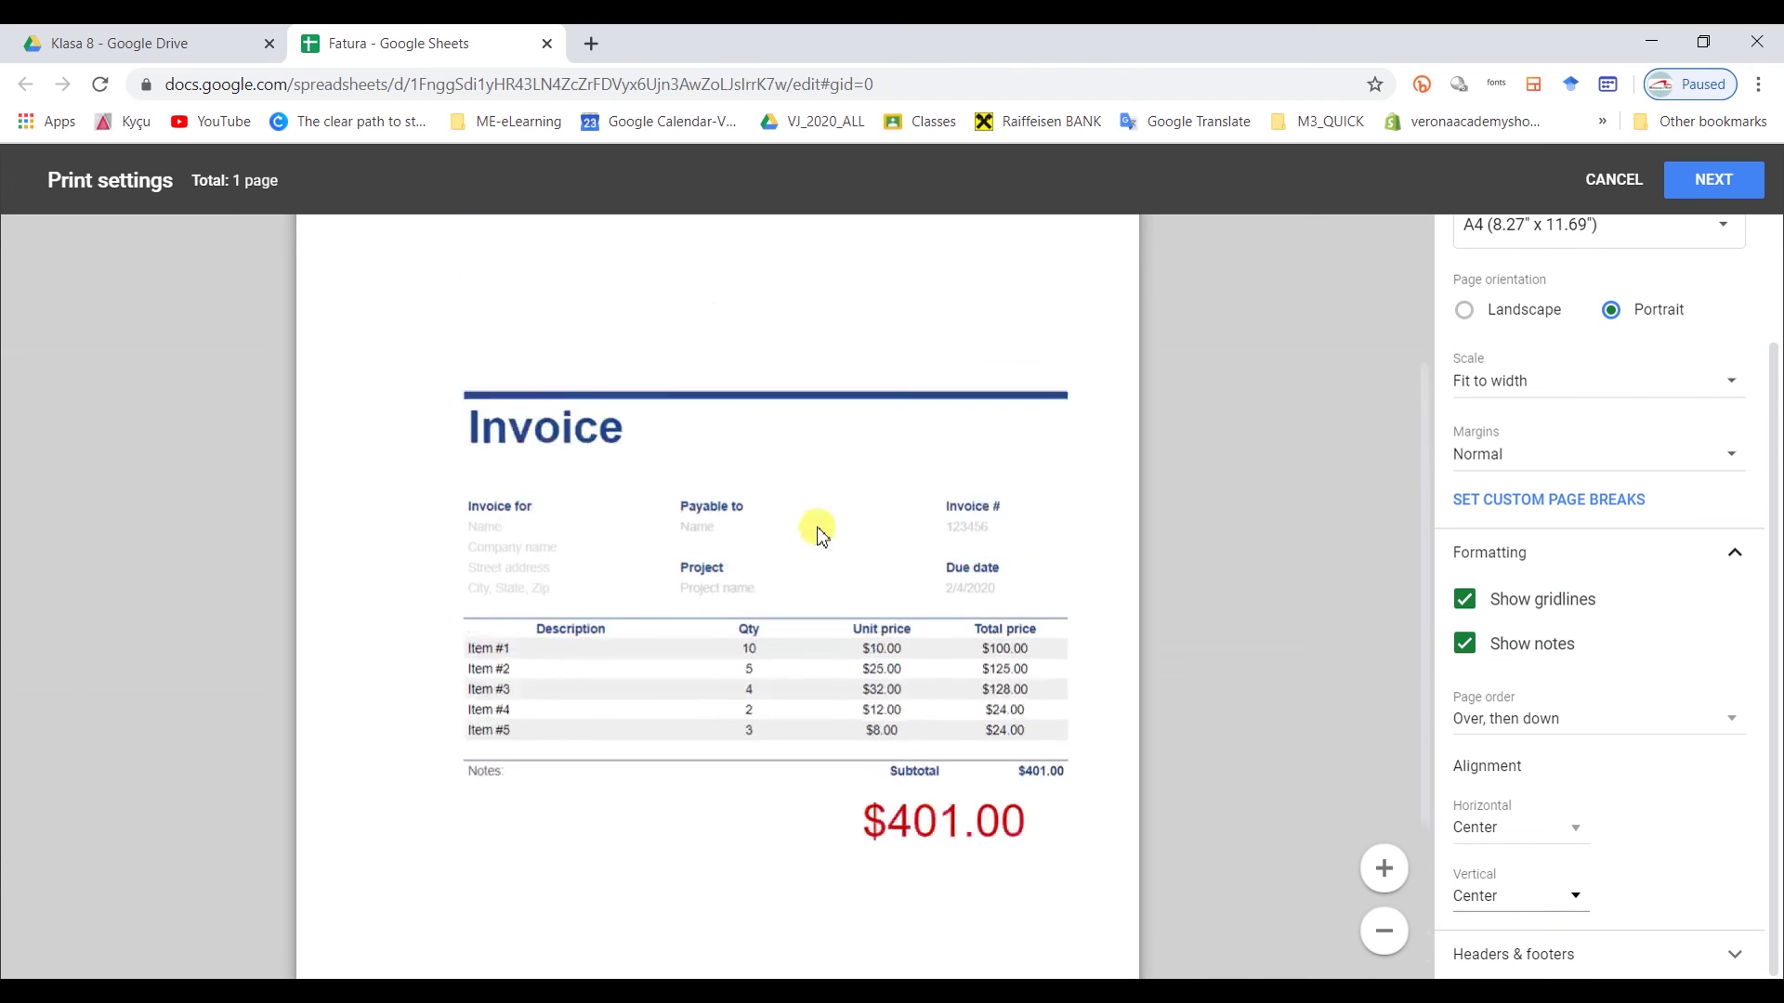
- Proceed from the print settings and save the invoice to the Desktop as the PDF file Fatura.pdf
left_click(1712, 178)
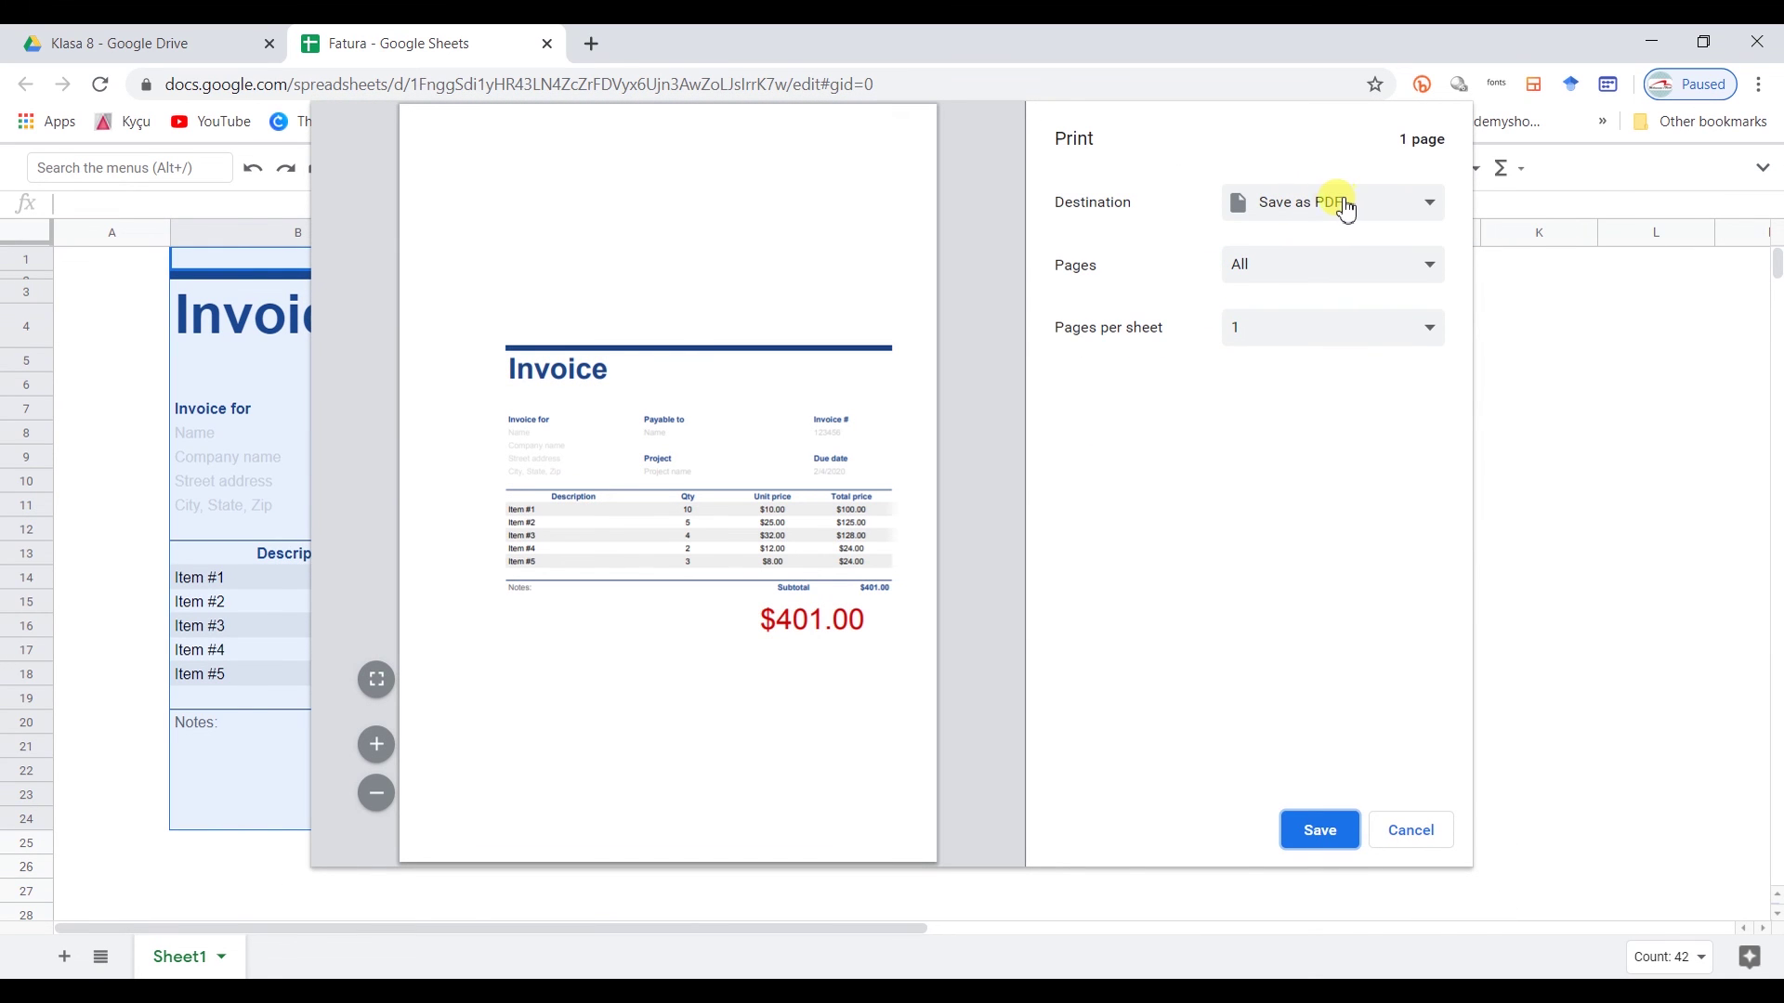
left_click(1323, 829)
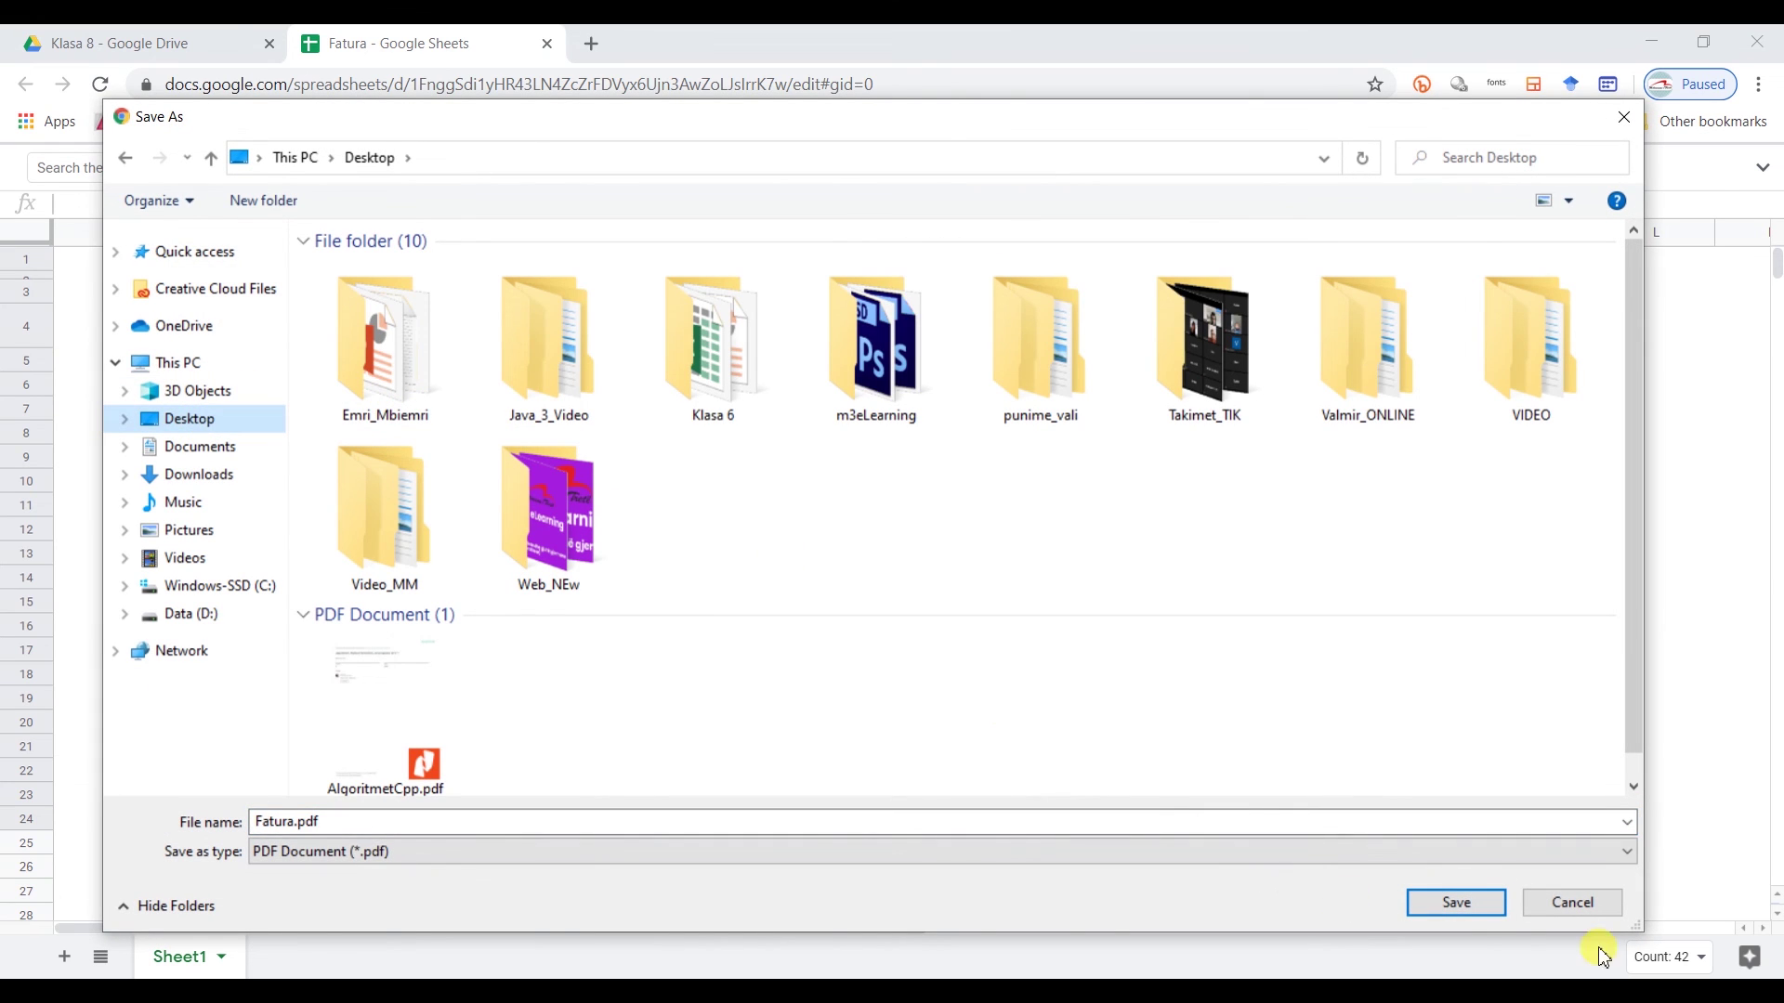
left_click(1456, 903)
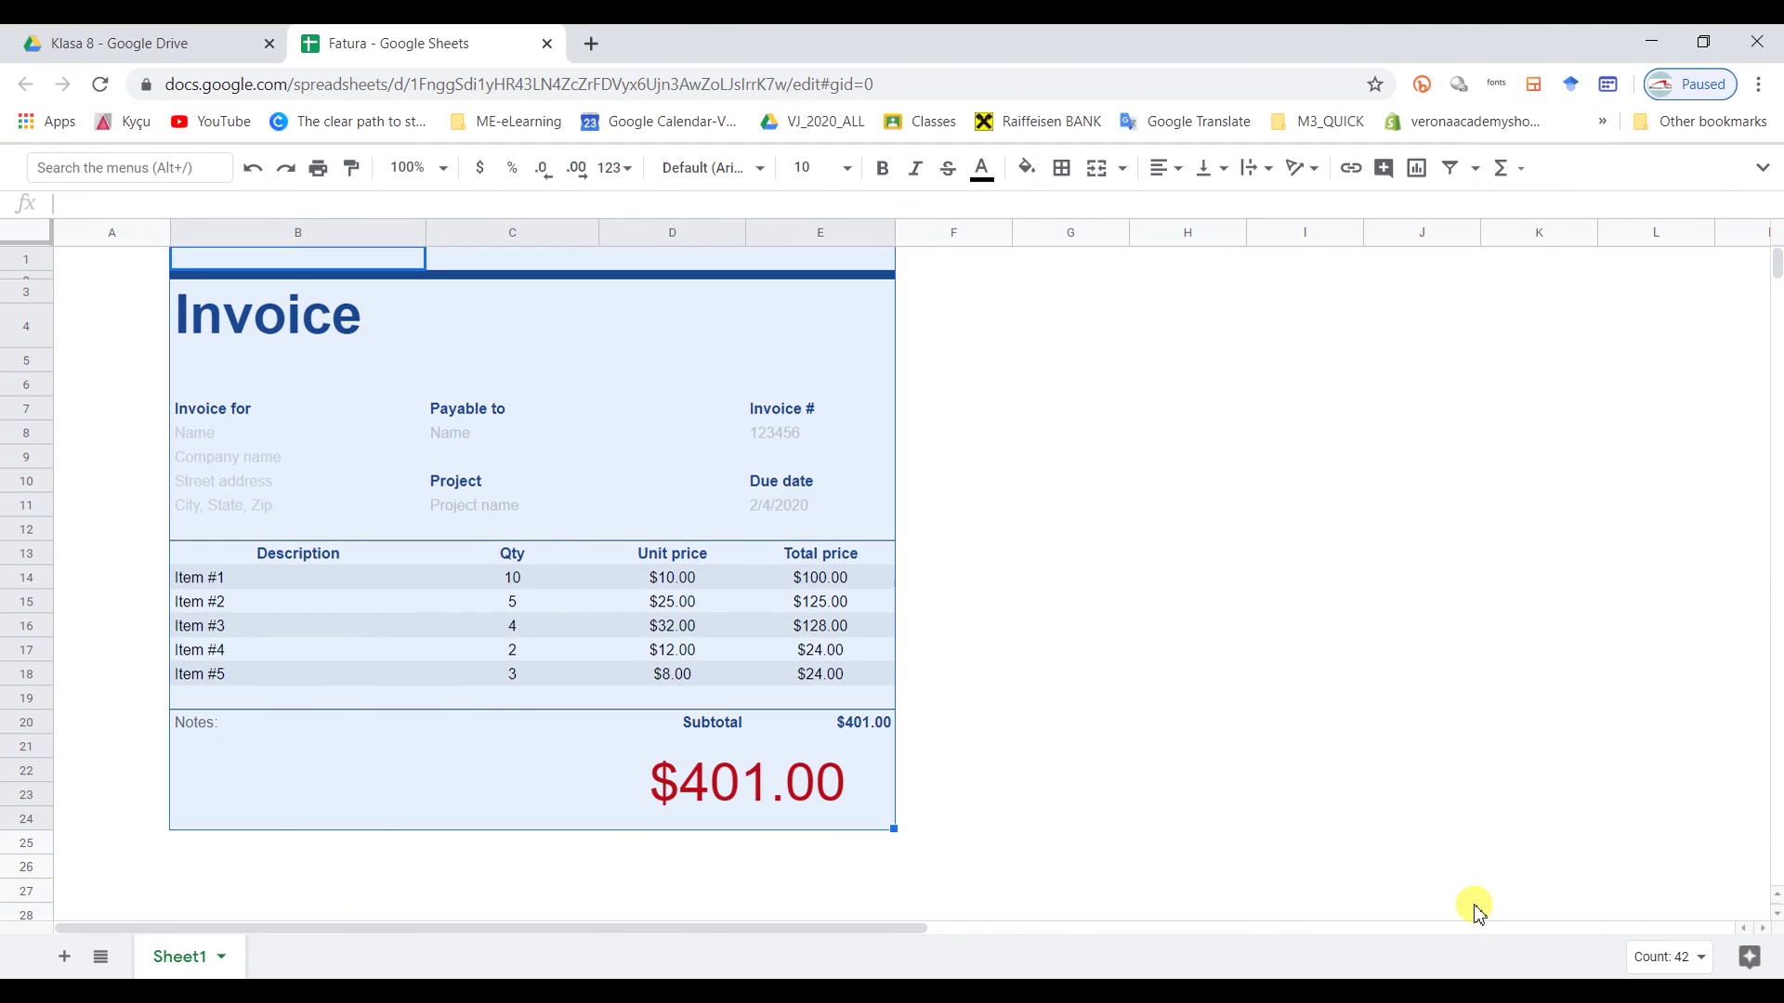
left_click(1579, 850)
- Show the Windows desktop, open Fatura.pdf in Nitro Pro, and examine the exported invoice at a closer zoom
key("super+d")
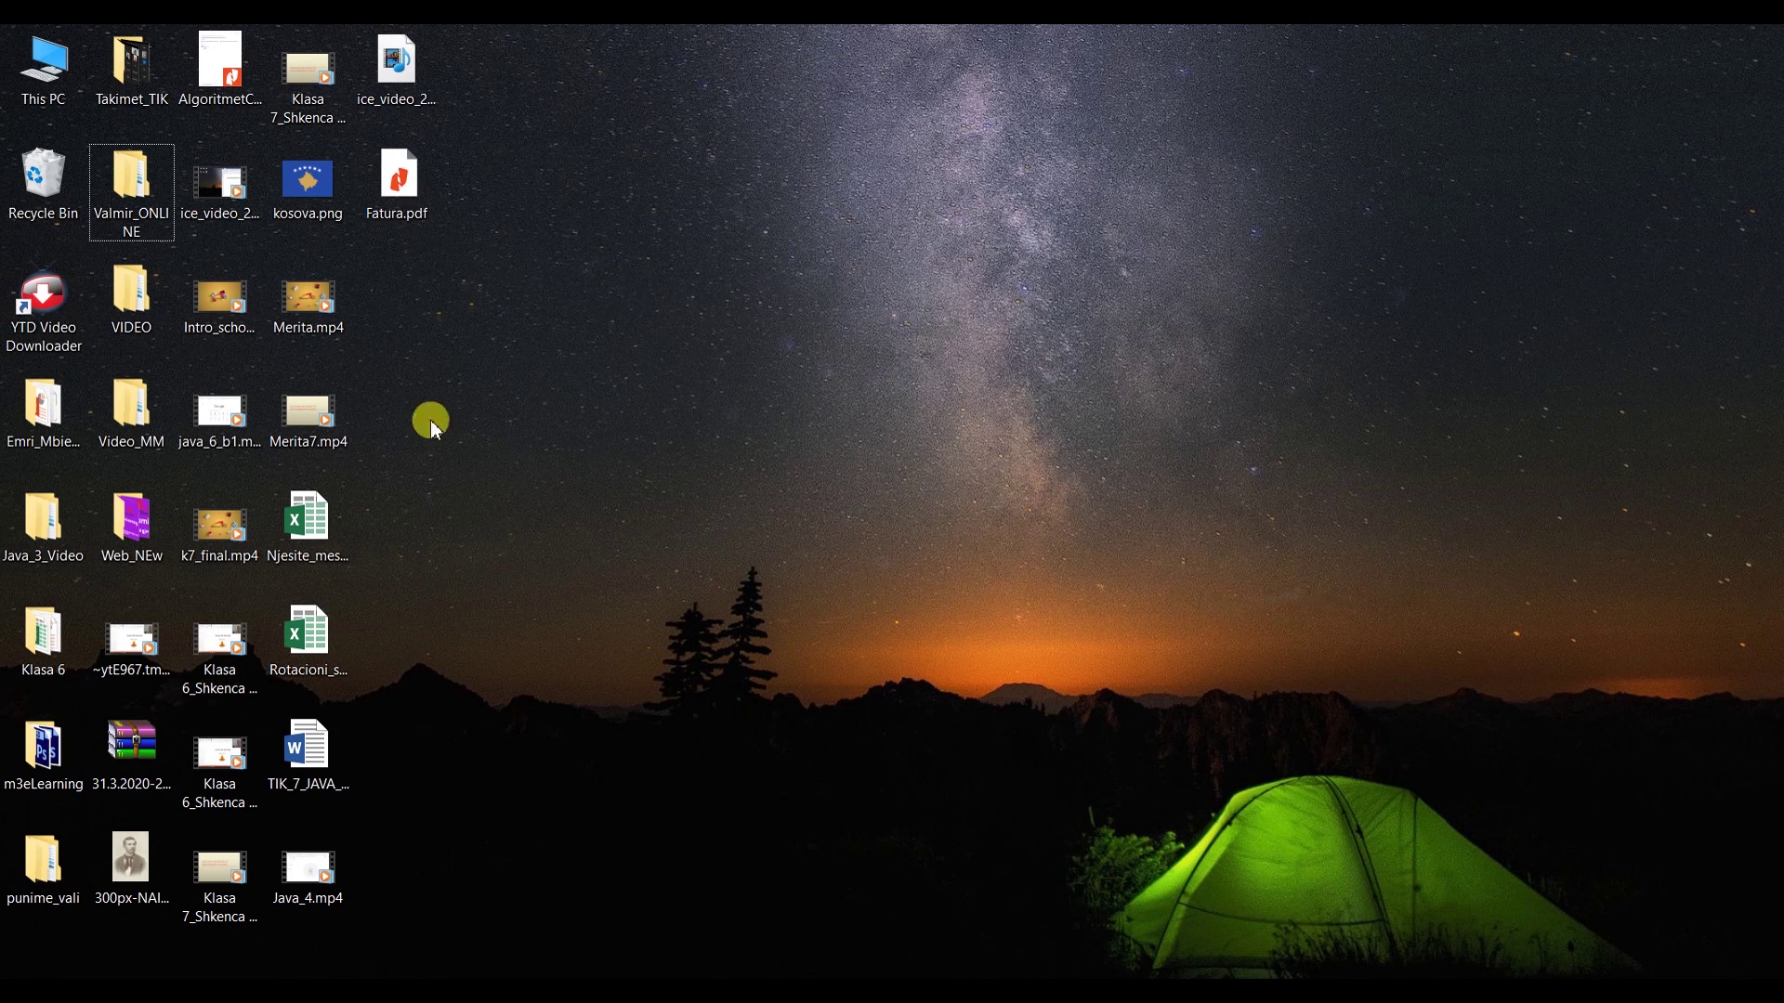
double_click(433, 197)
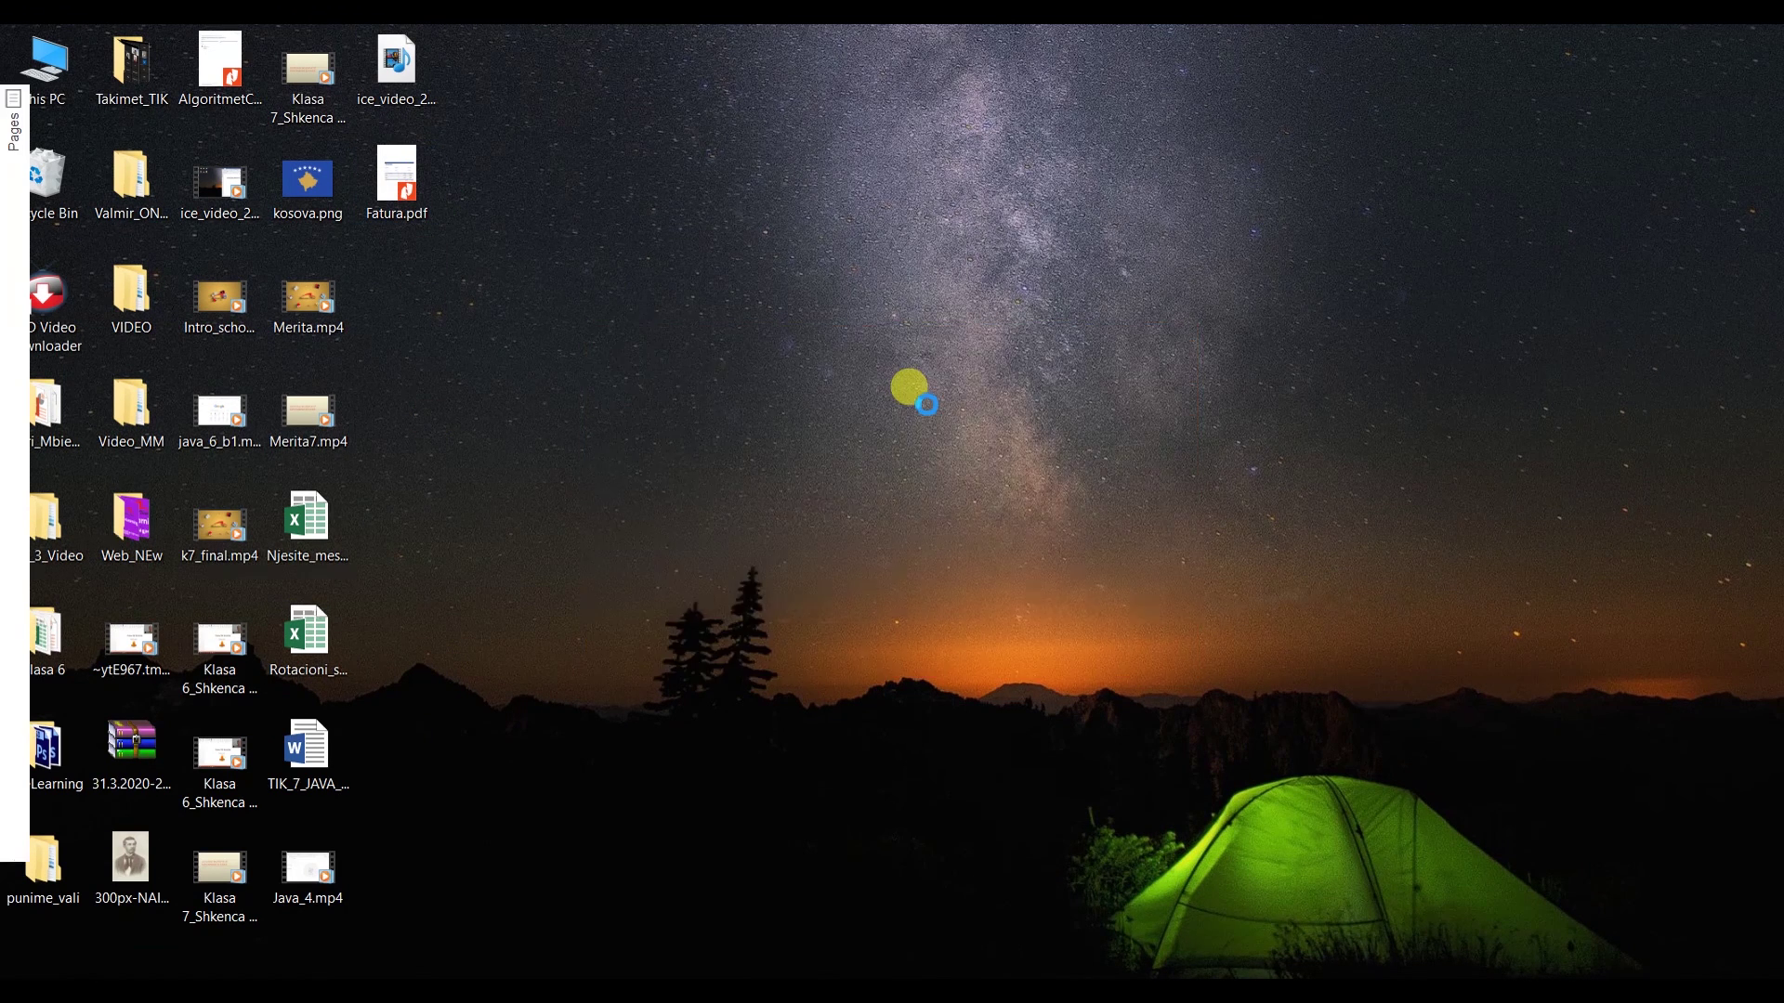
scroll(920, 409, "down", 3)
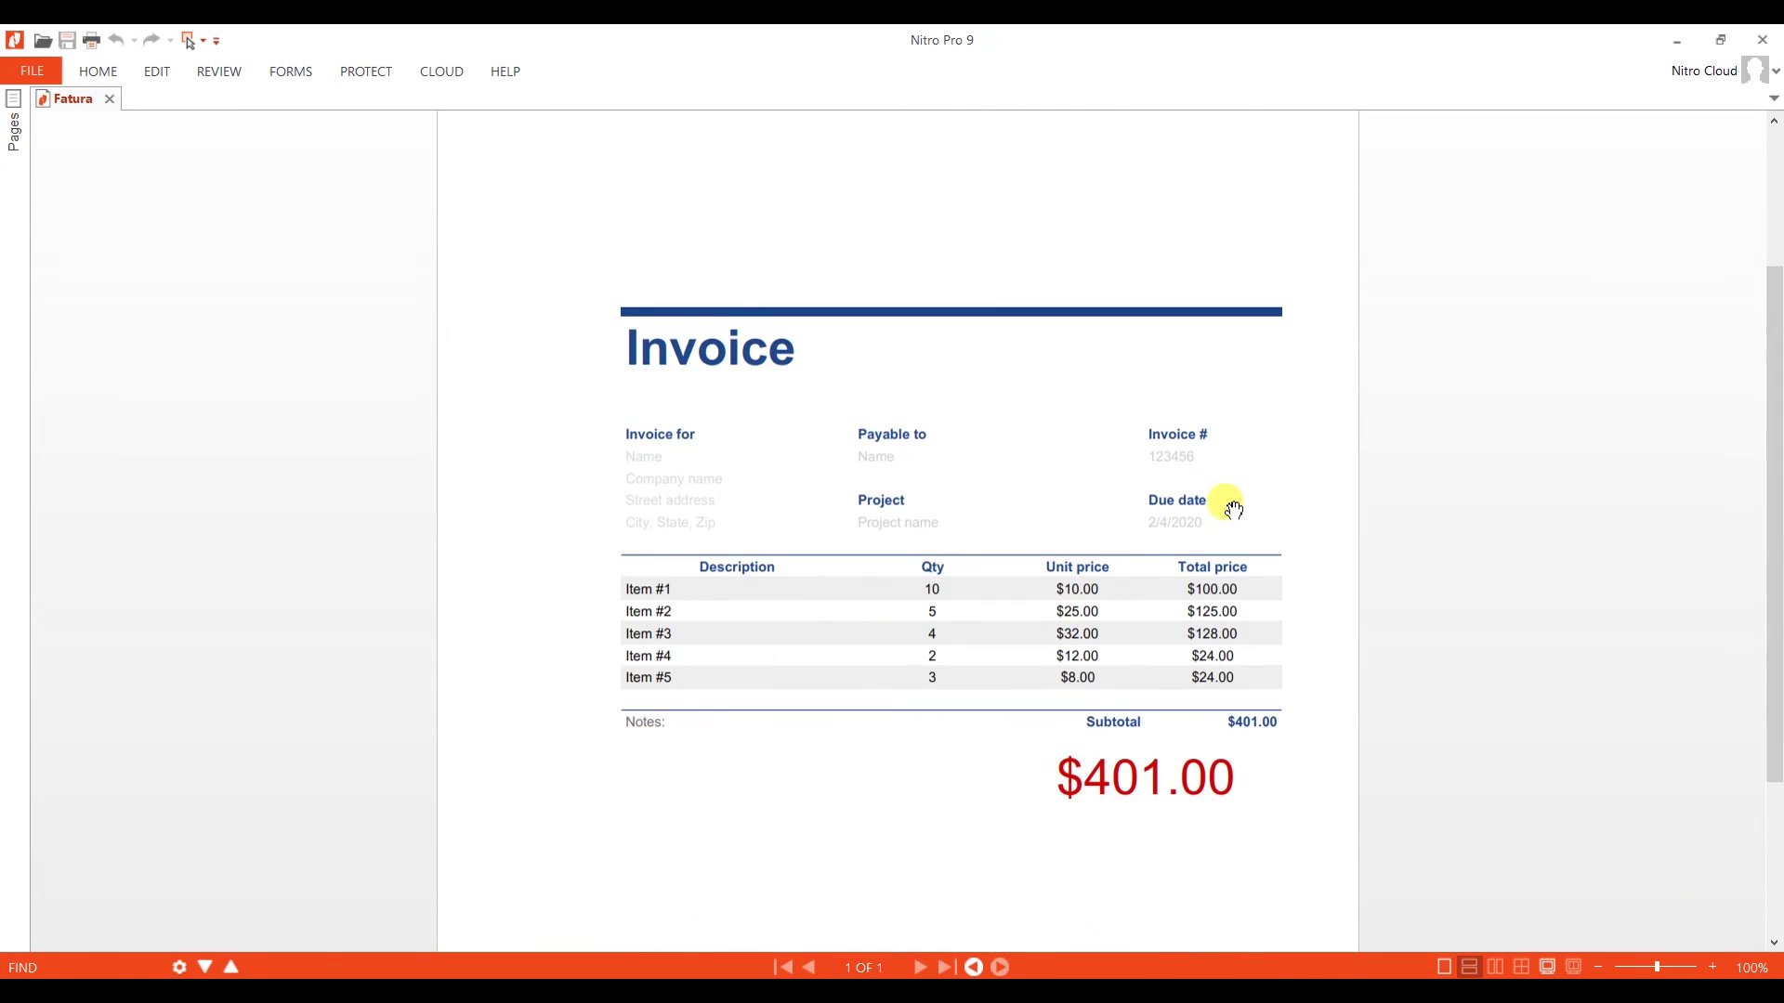
scroll(1226, 492, "up", 2, "ctrl")
scroll(1225, 485, "down", 1, "ctrl")
scroll(1207, 514, "down", 1)
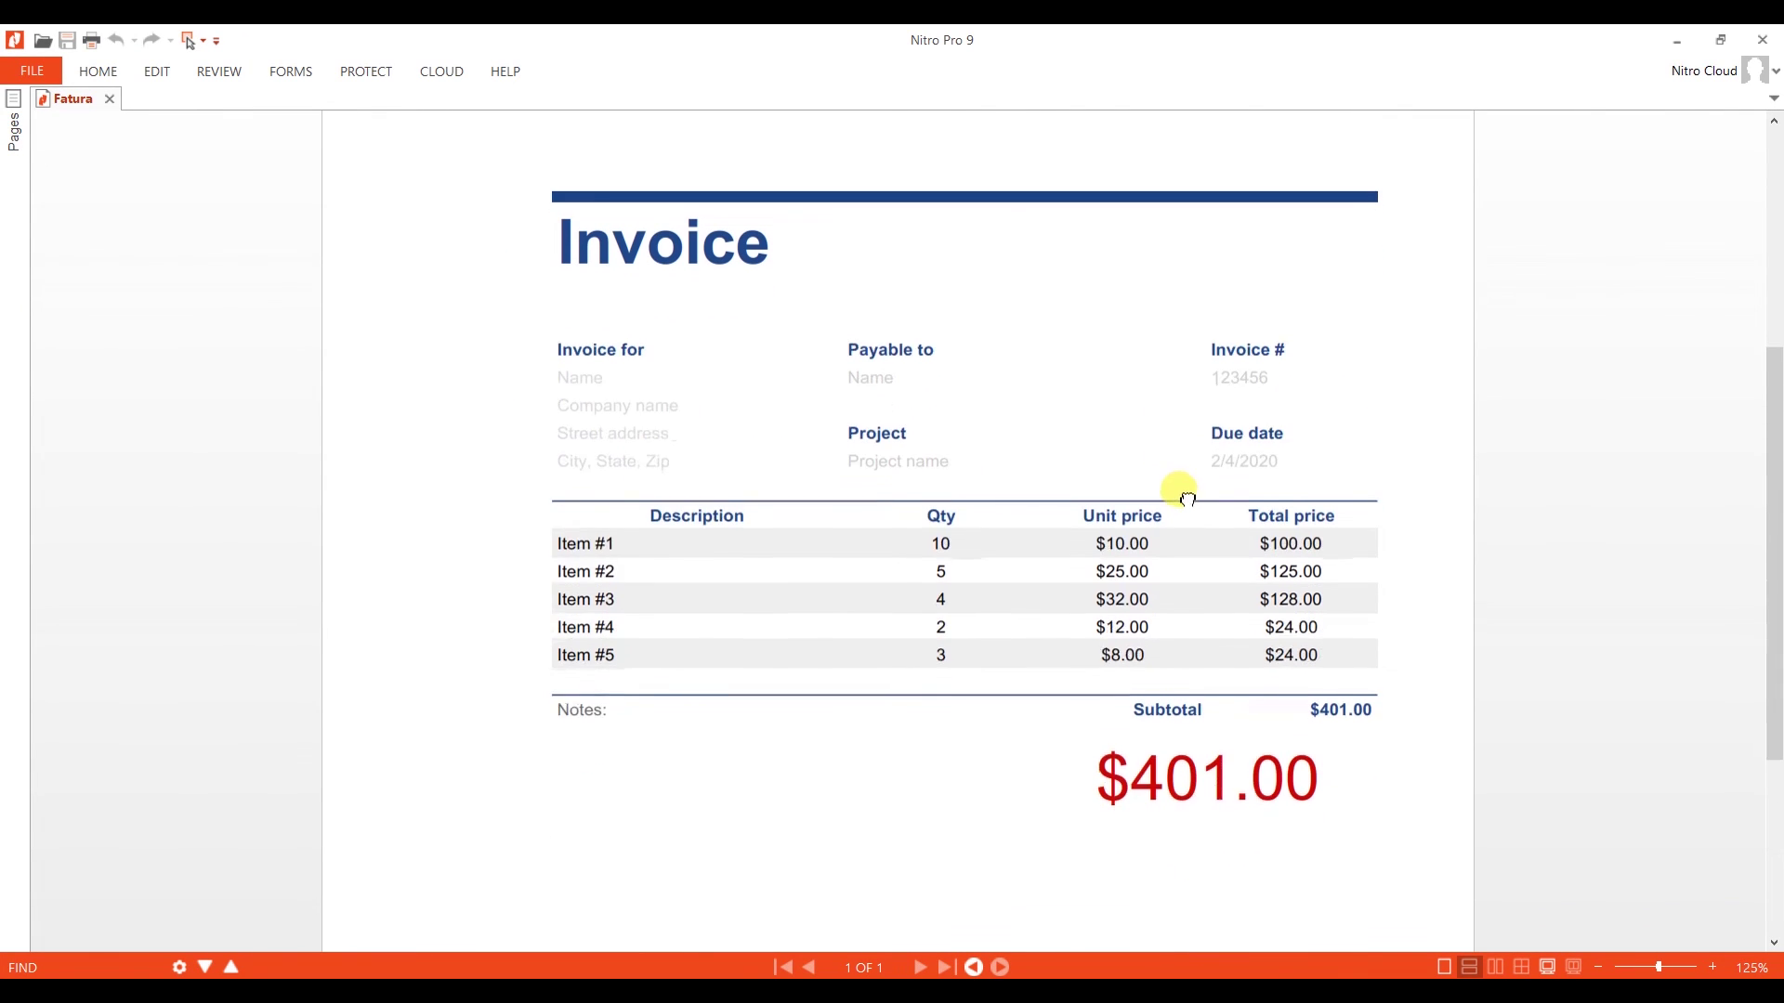
- Switch back to the Fatura spreadsheet in Google Sheets and set the quantity of Item #2 to 10
key("alt+Tab")
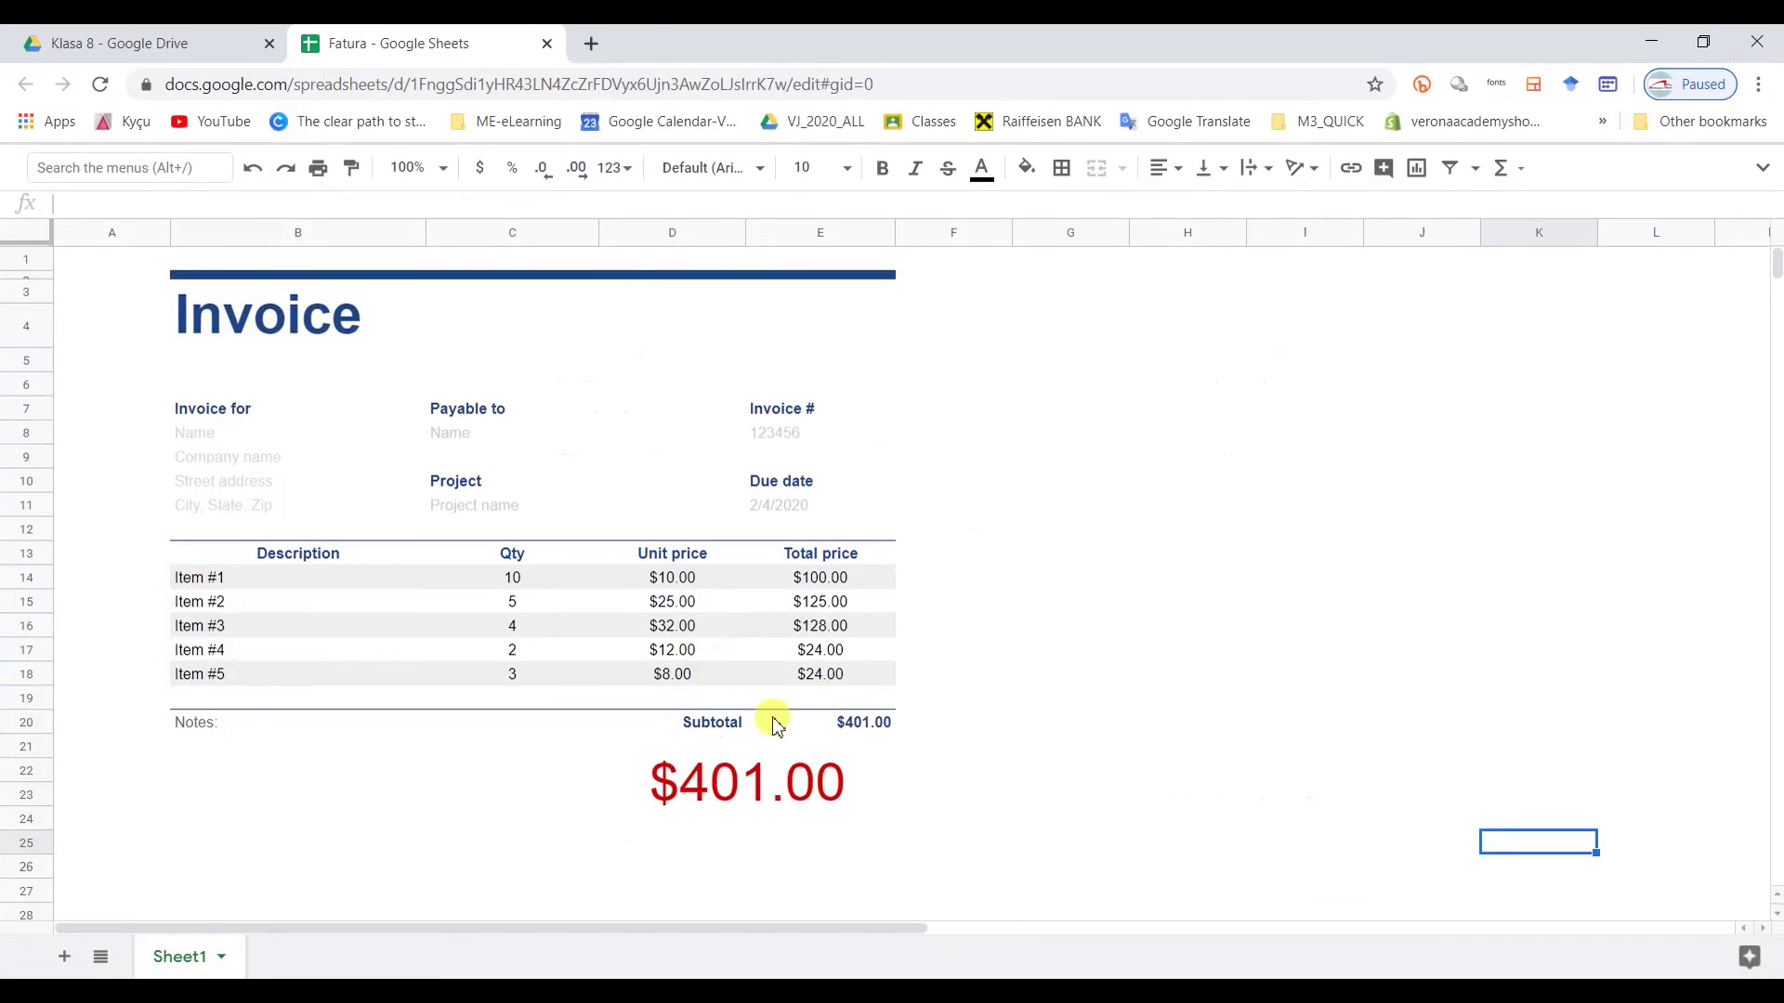
left_click(534, 847)
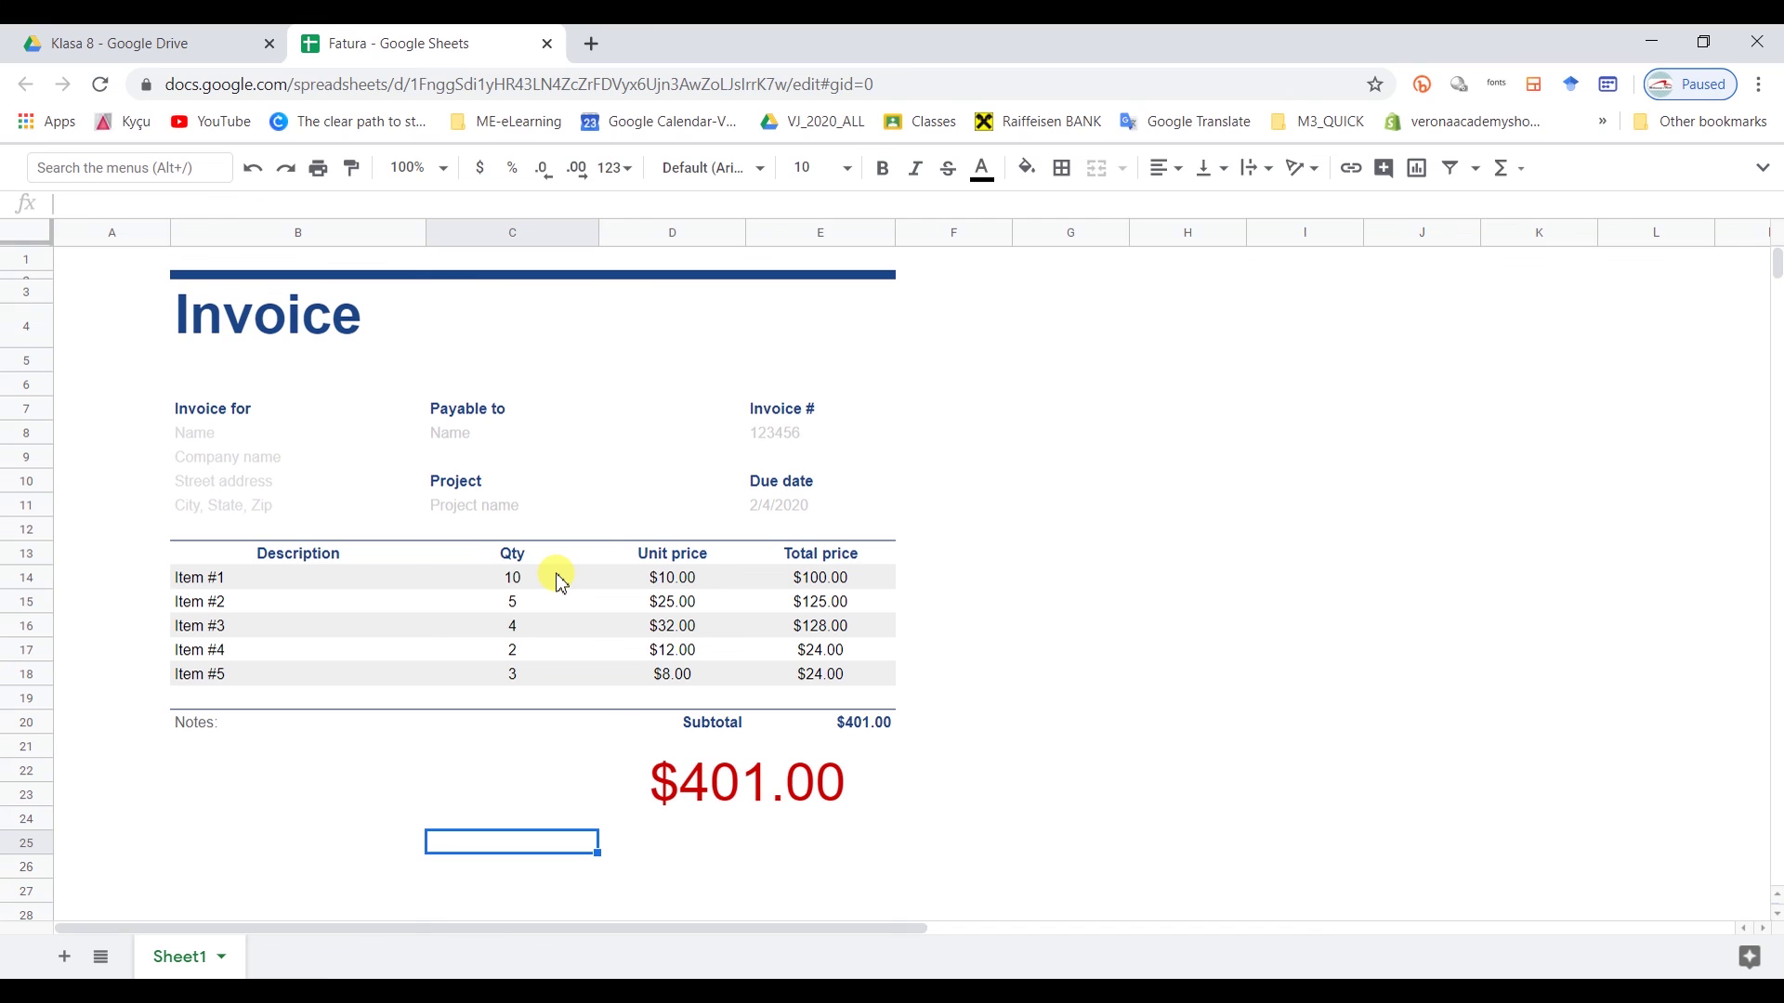
left_click_drag(520, 590, 517, 657)
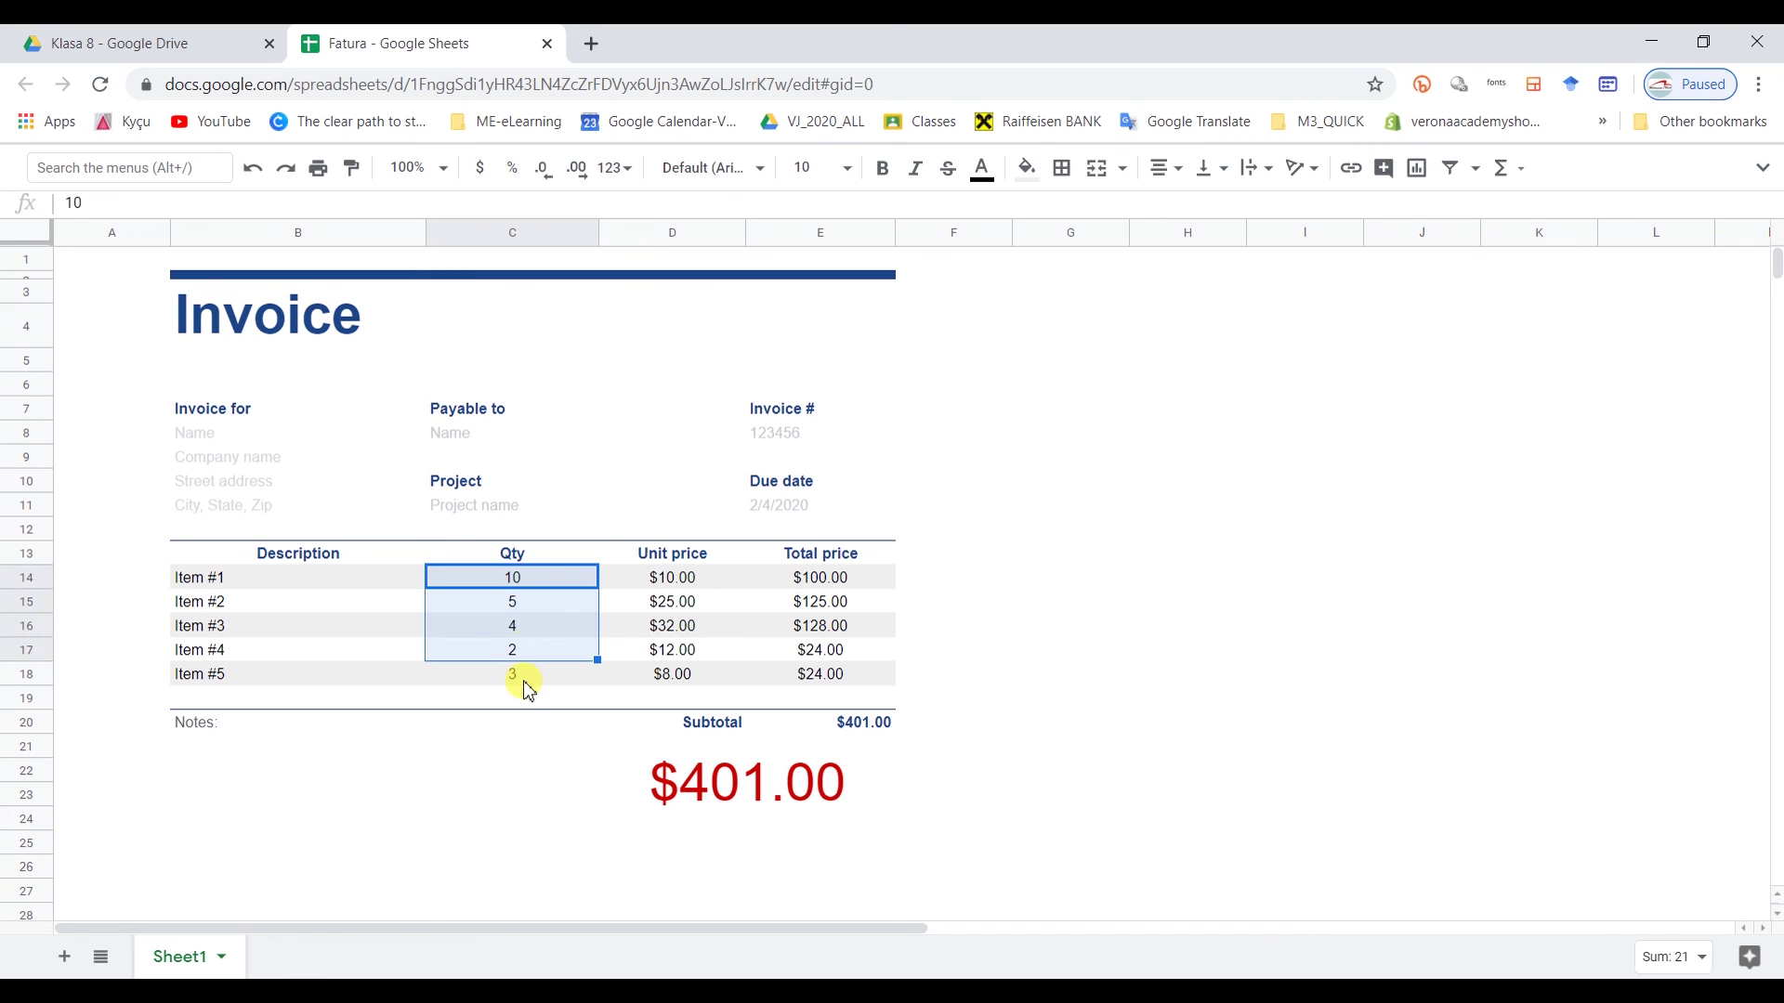
left_click(517, 673)
left_click(518, 602)
type("10")
key("Return")
- Set the quantity of Item #5 to 23 and deselect the invoice table
key("Down")
key("Down")
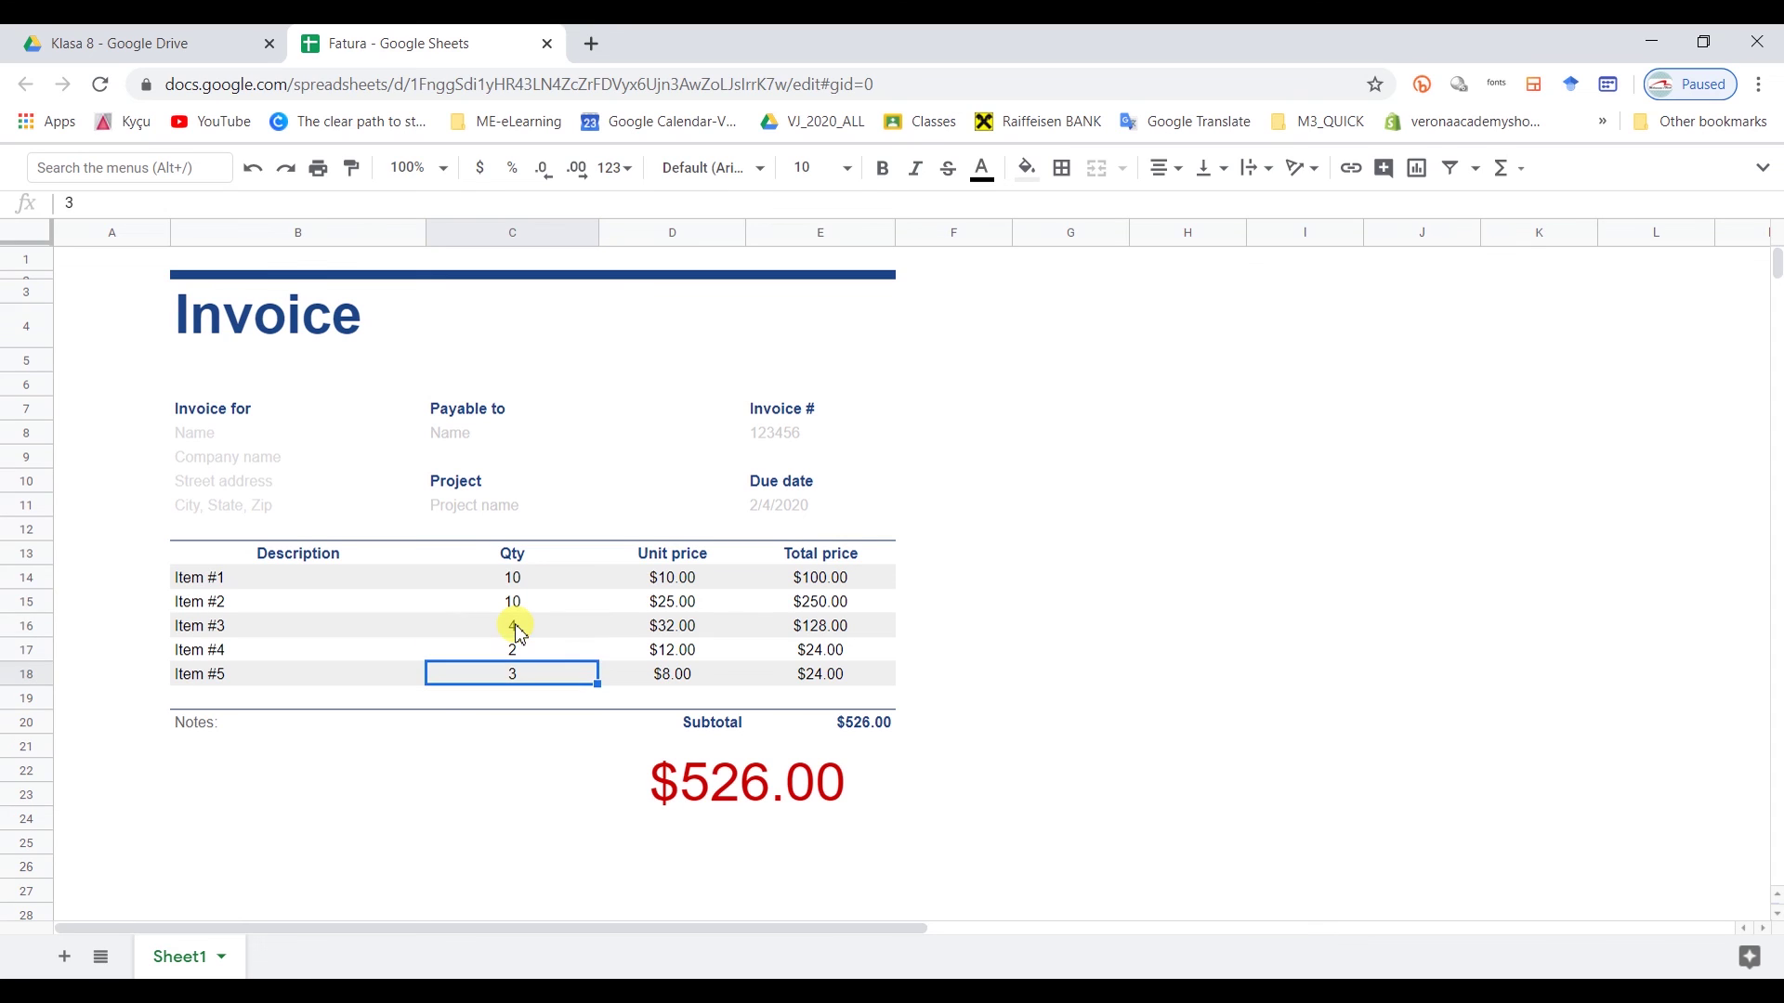
type("23")
key("Return")
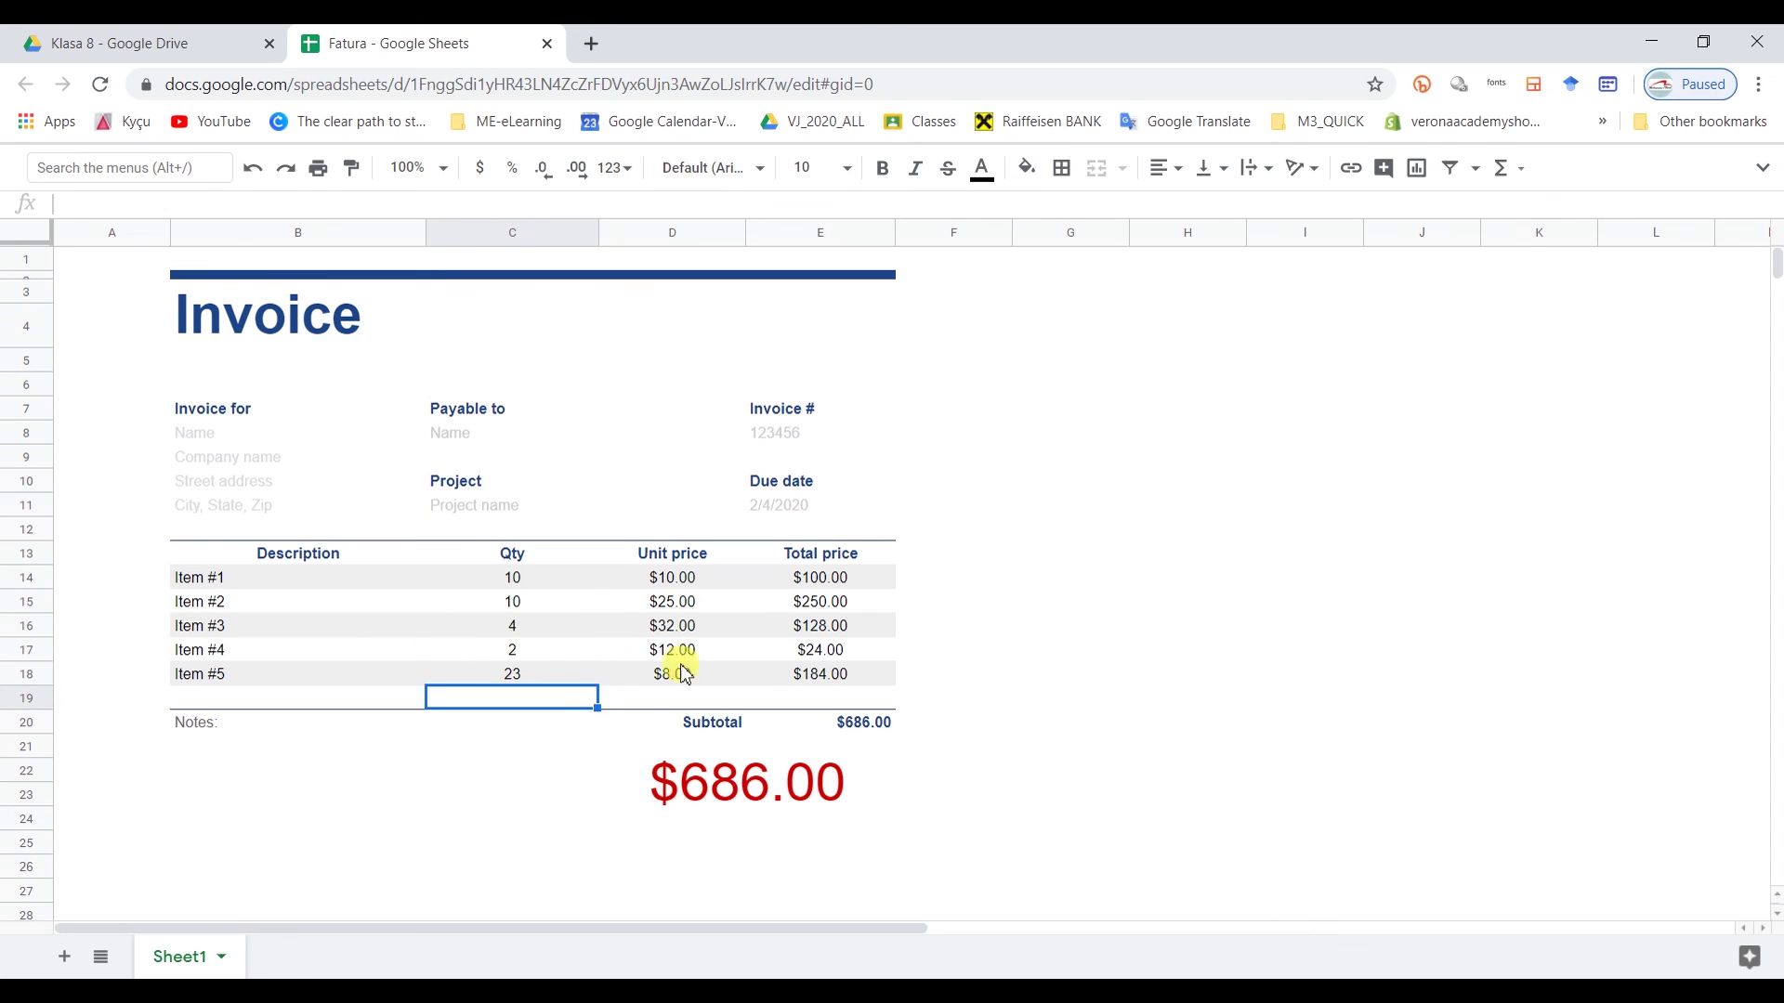
left_click(1019, 704)
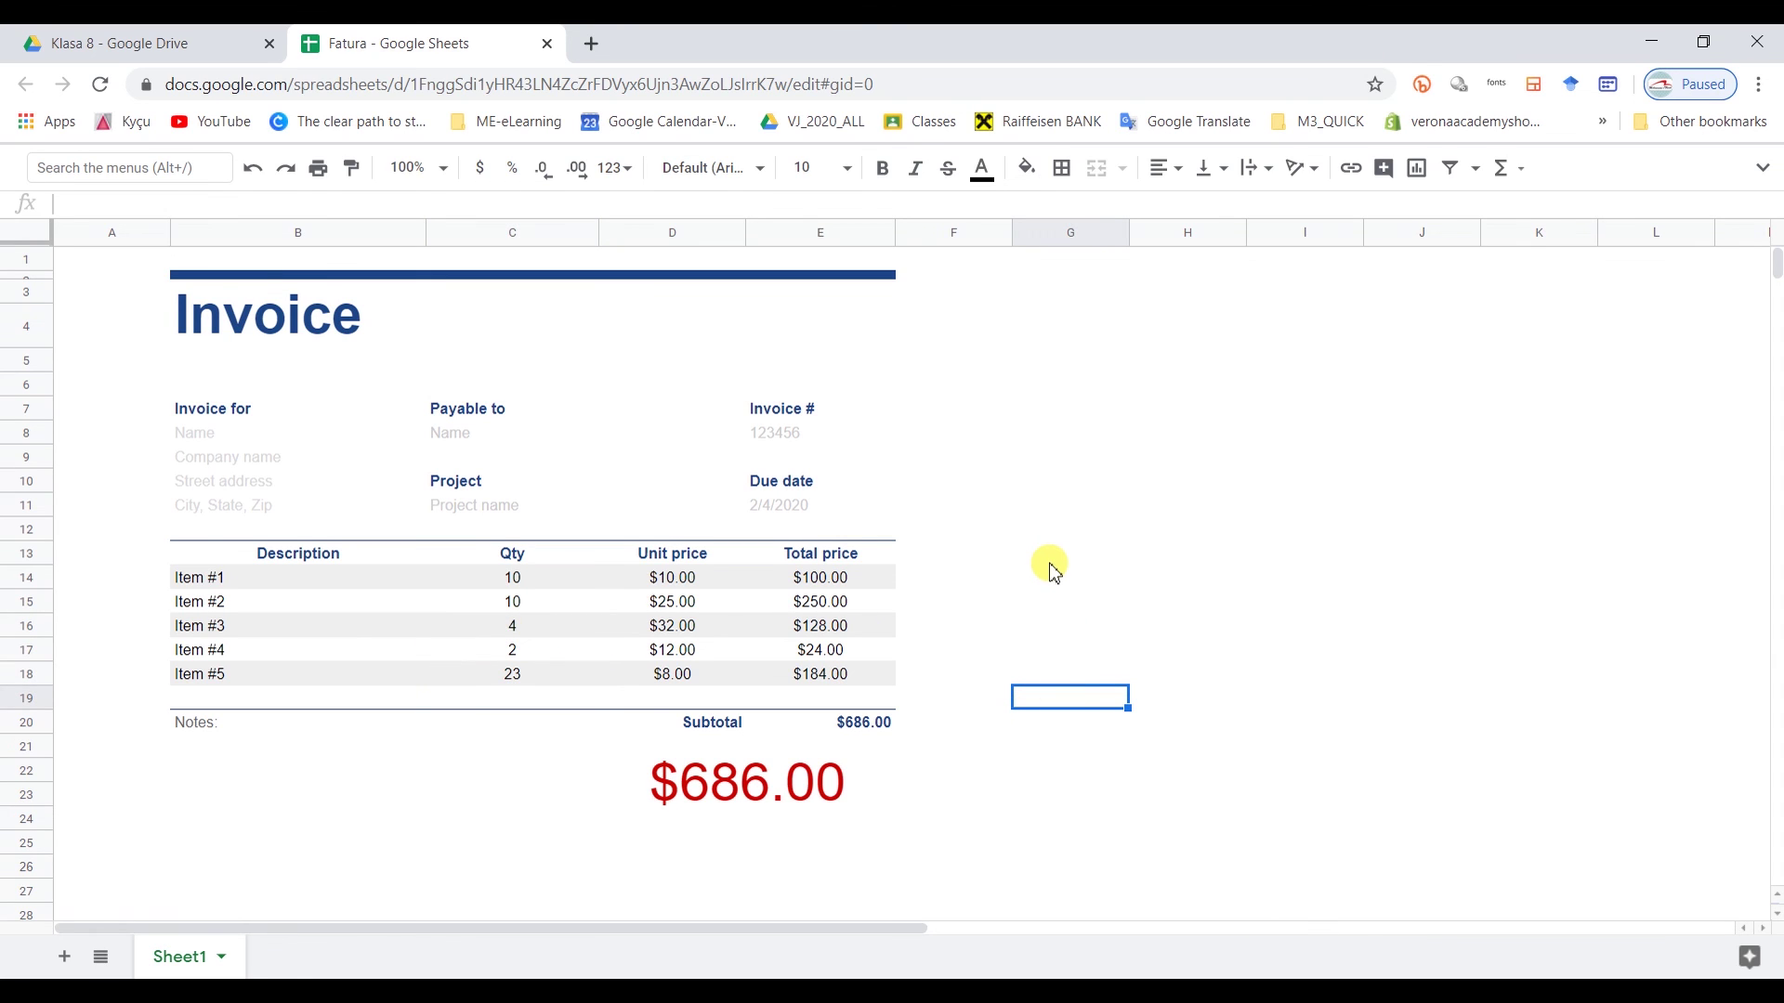